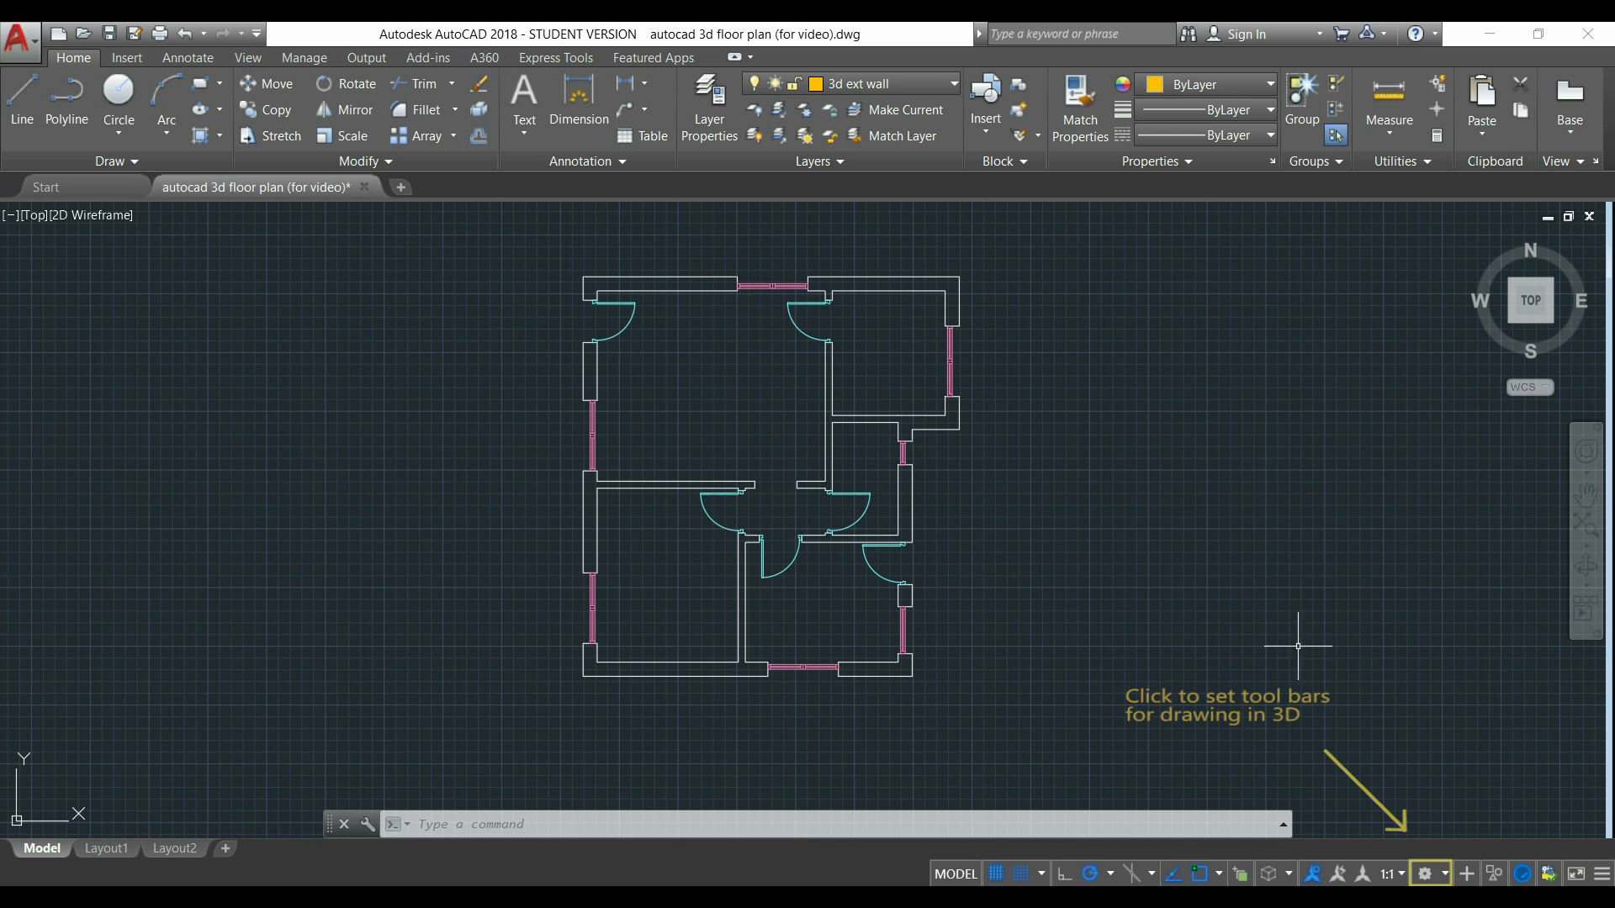
# Switch to the 3D Modeling workspace and orbit the floor plan from the top view into an angled 3D view.
pyautogui.click(1433, 877)
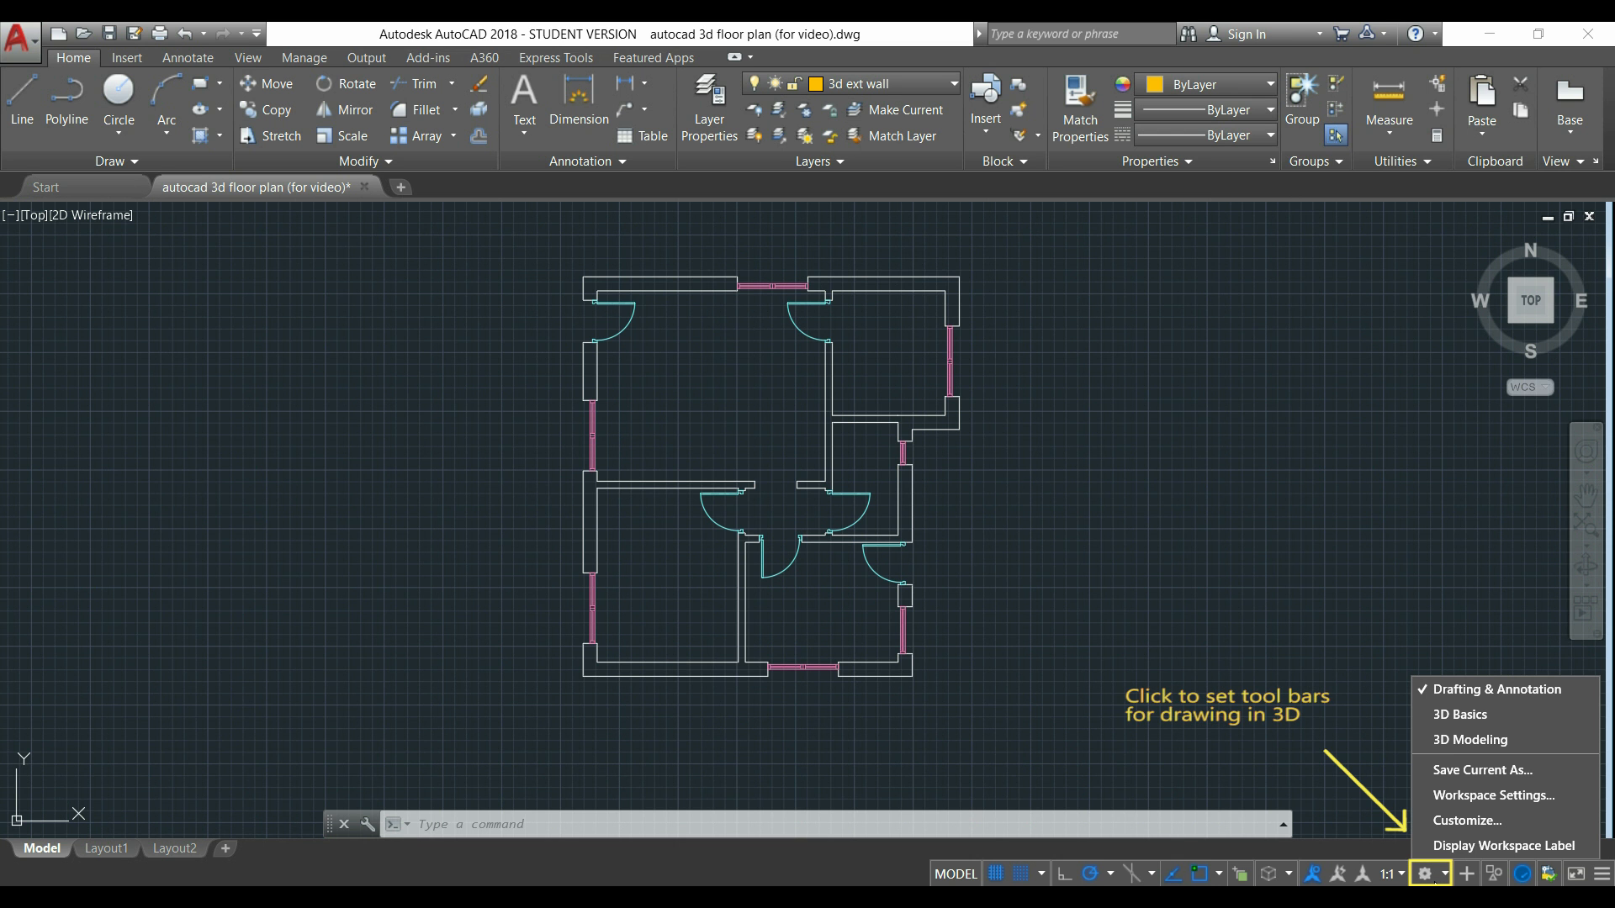
pyautogui.click(1542, 744)
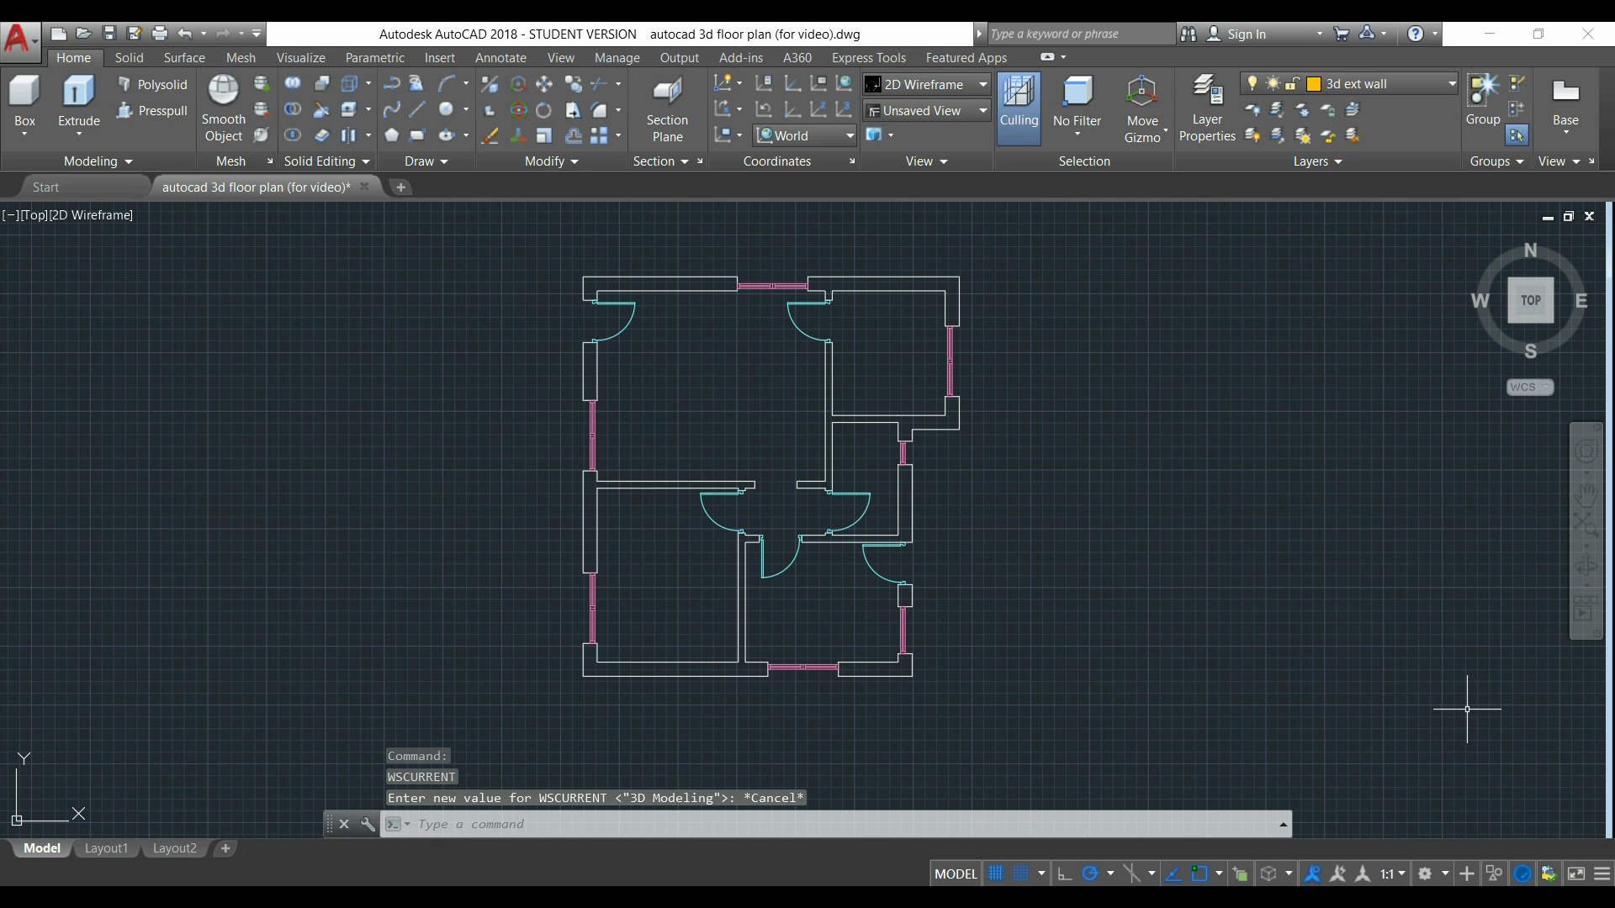
pyautogui.click(1064, 483)
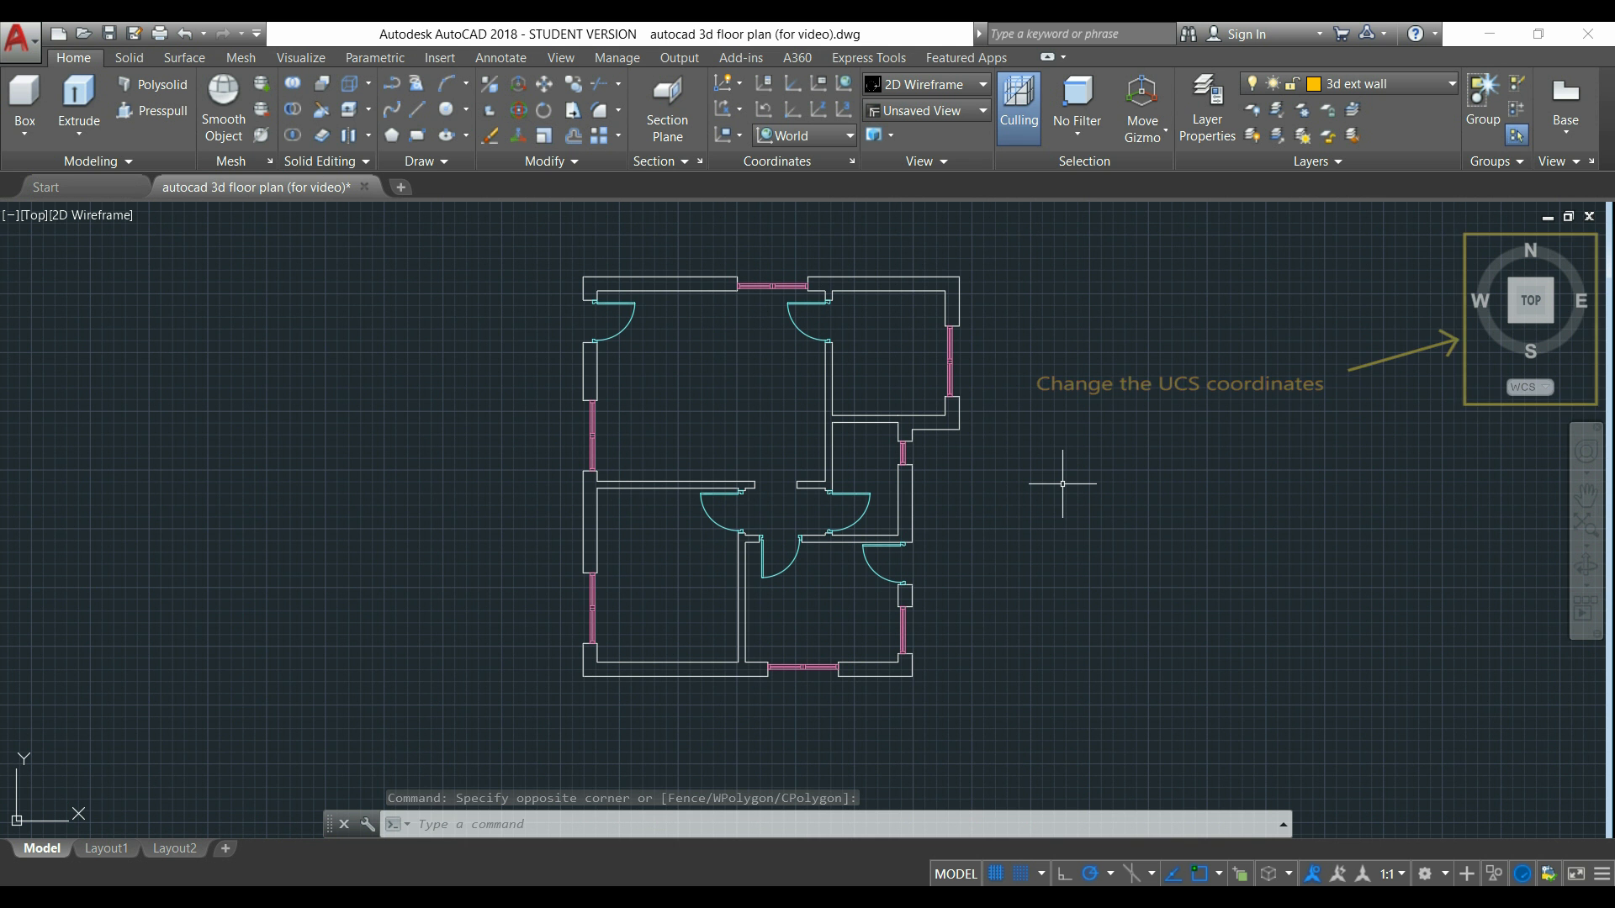
pyautogui.moveTo(1062, 484)
pyautogui.keyDown('shift'); pyautogui.mouseDown(button='middle')
pyautogui.moveTo(1153, 414)
pyautogui.moveTo(1163, 330)
pyautogui.mouseUp(button='middle'); pyautogui.keyUp('shift')
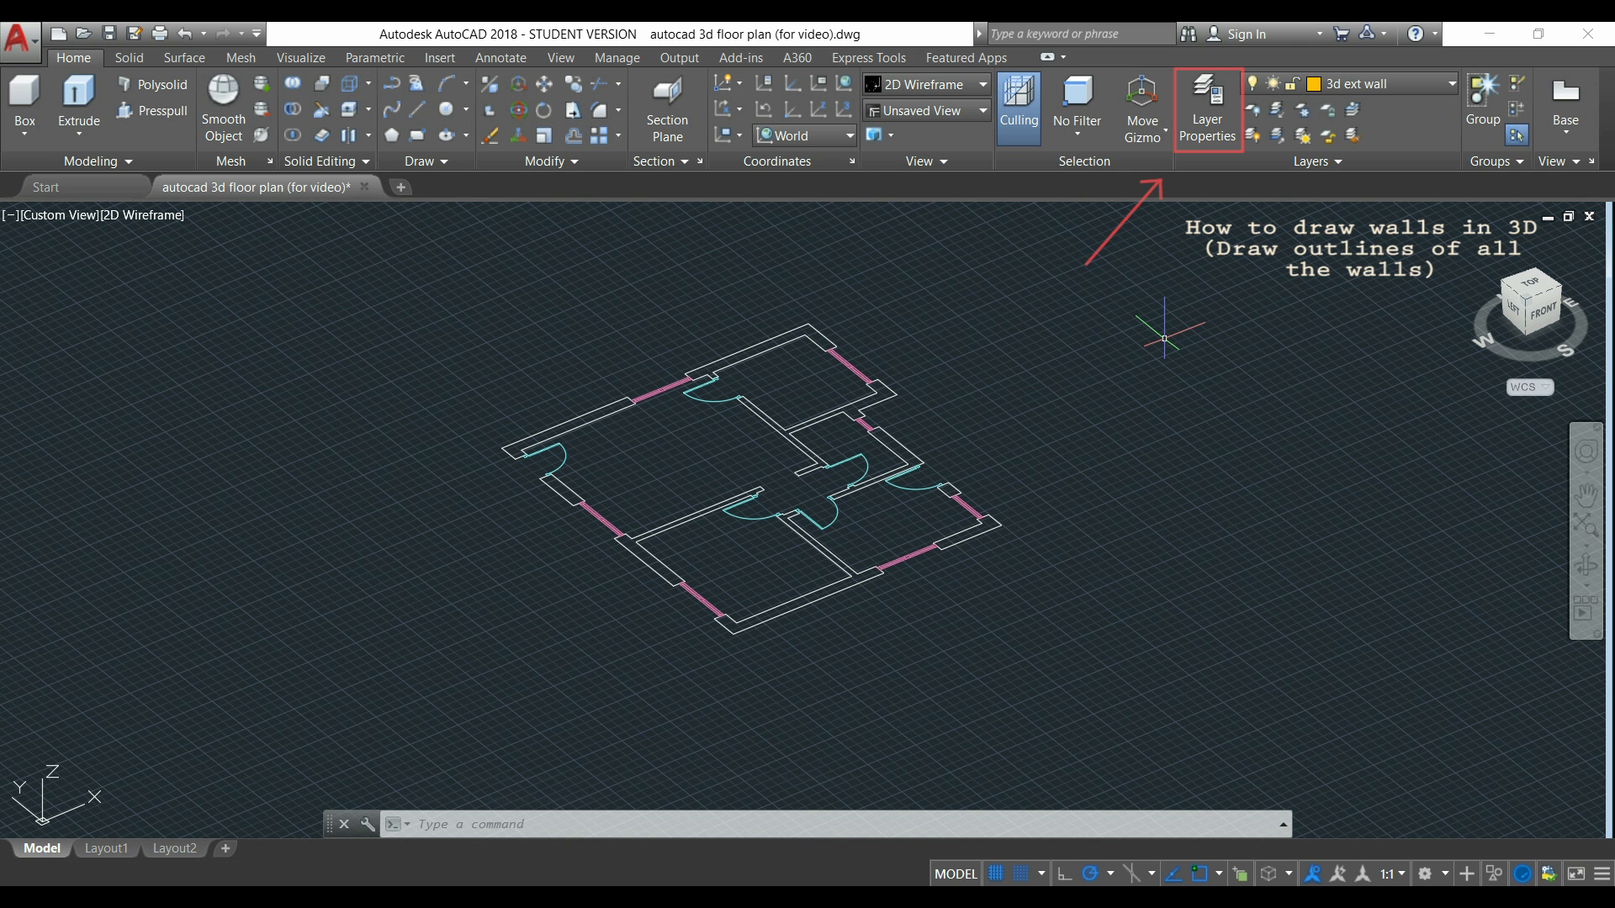
# Open the layer properties and, on the 3d ext wall layer, begin a polyline along the outer face of the south exterior wall, corner to corner.
pyautogui.click(1203, 99)
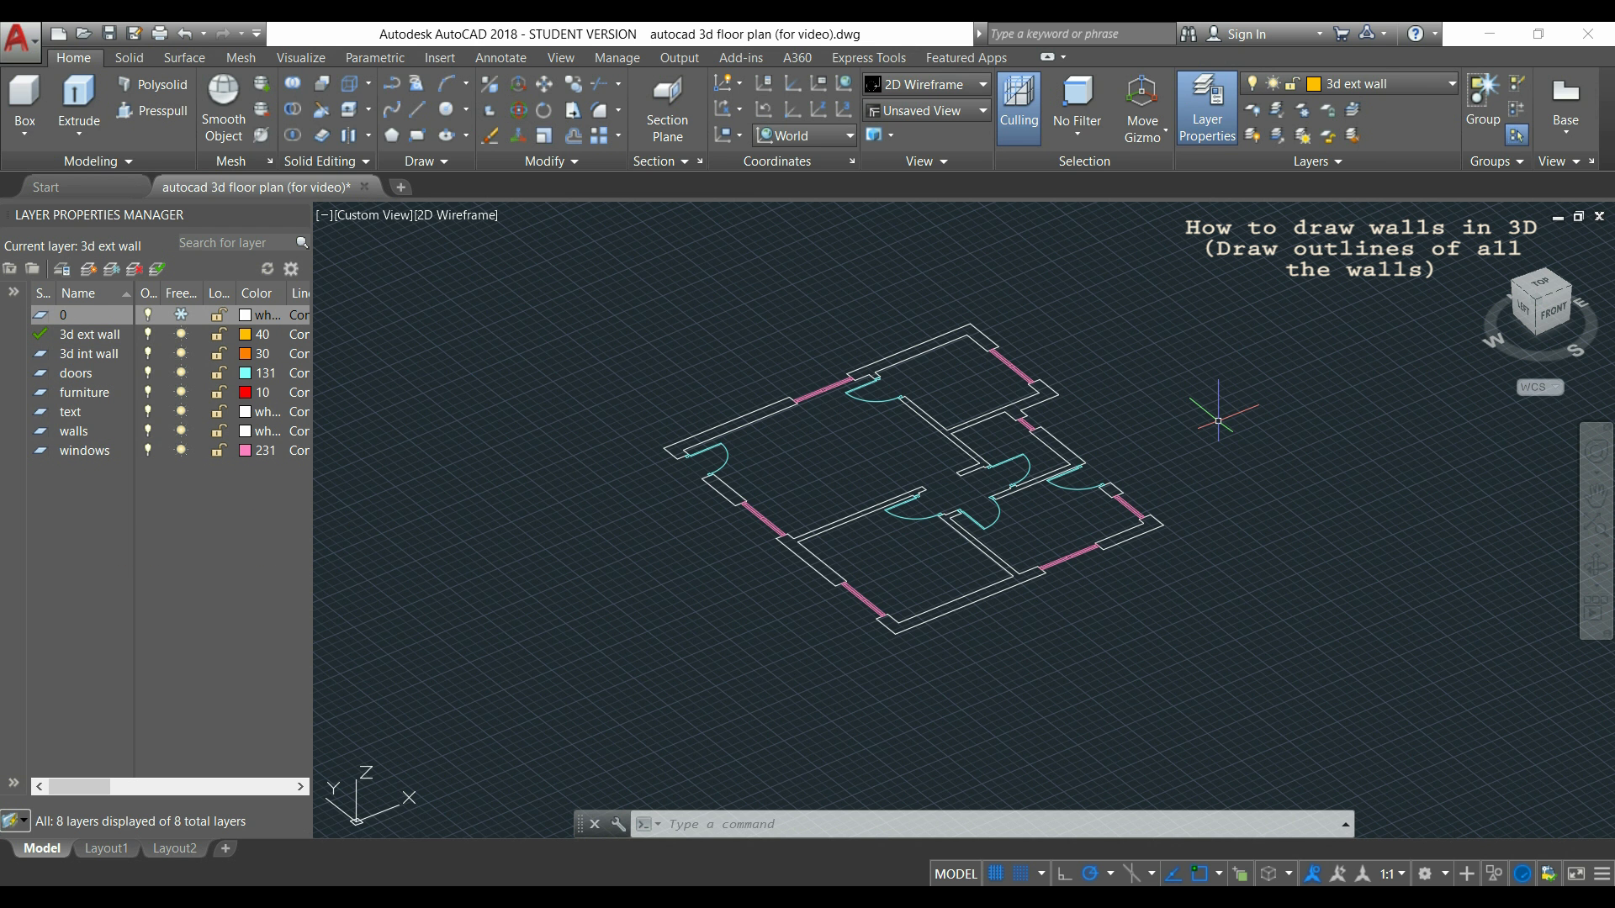
pyautogui.write('P')
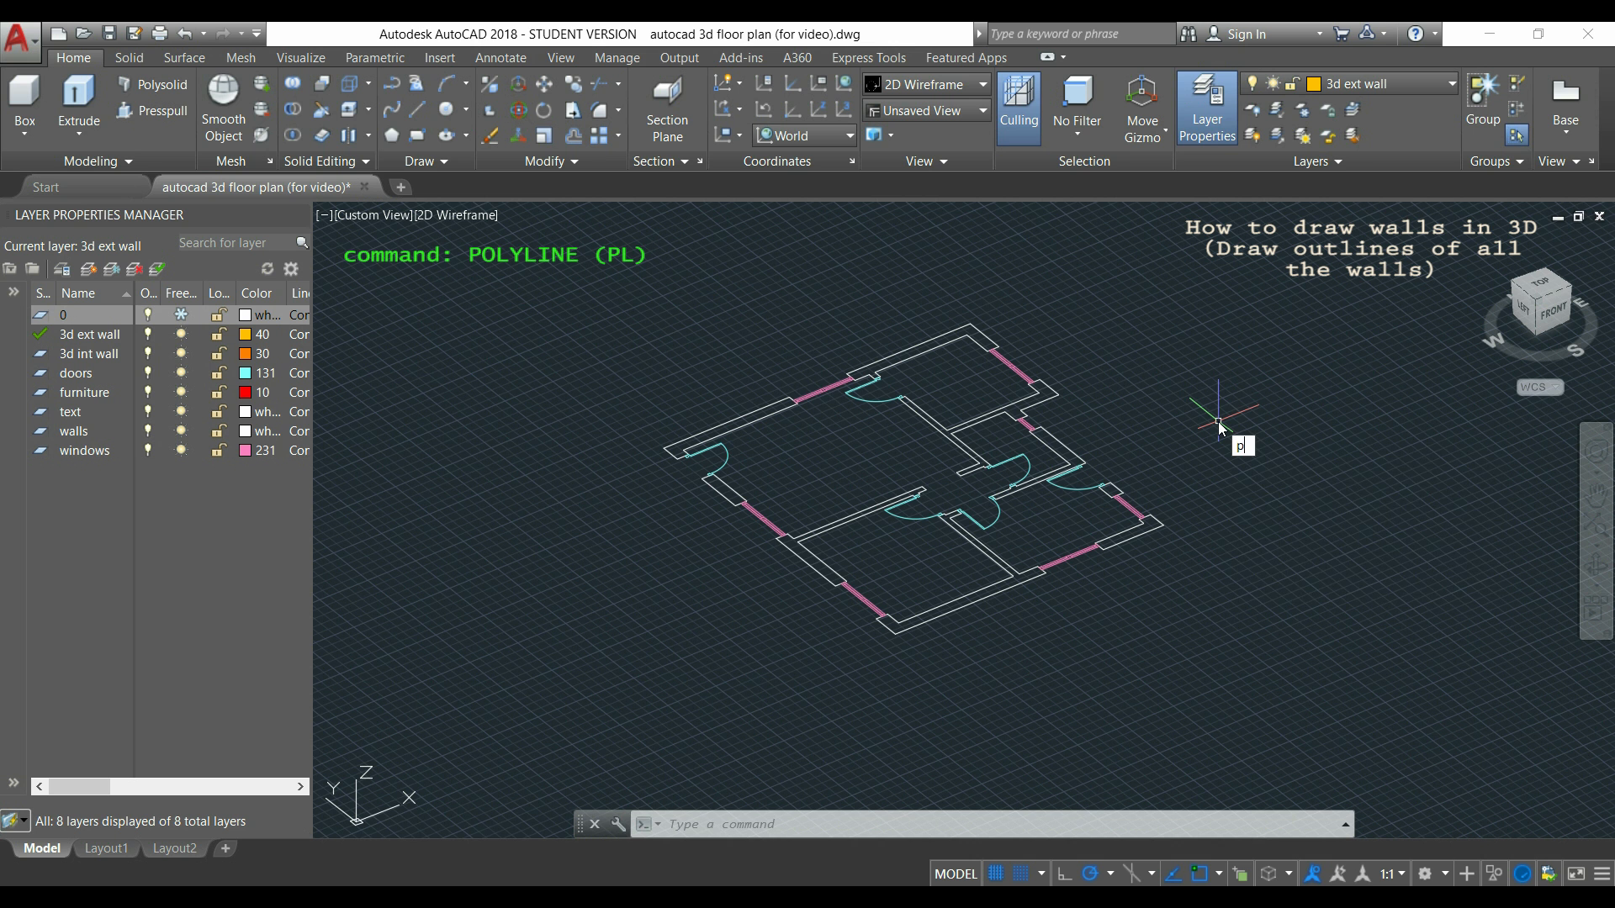
pyautogui.write('L')
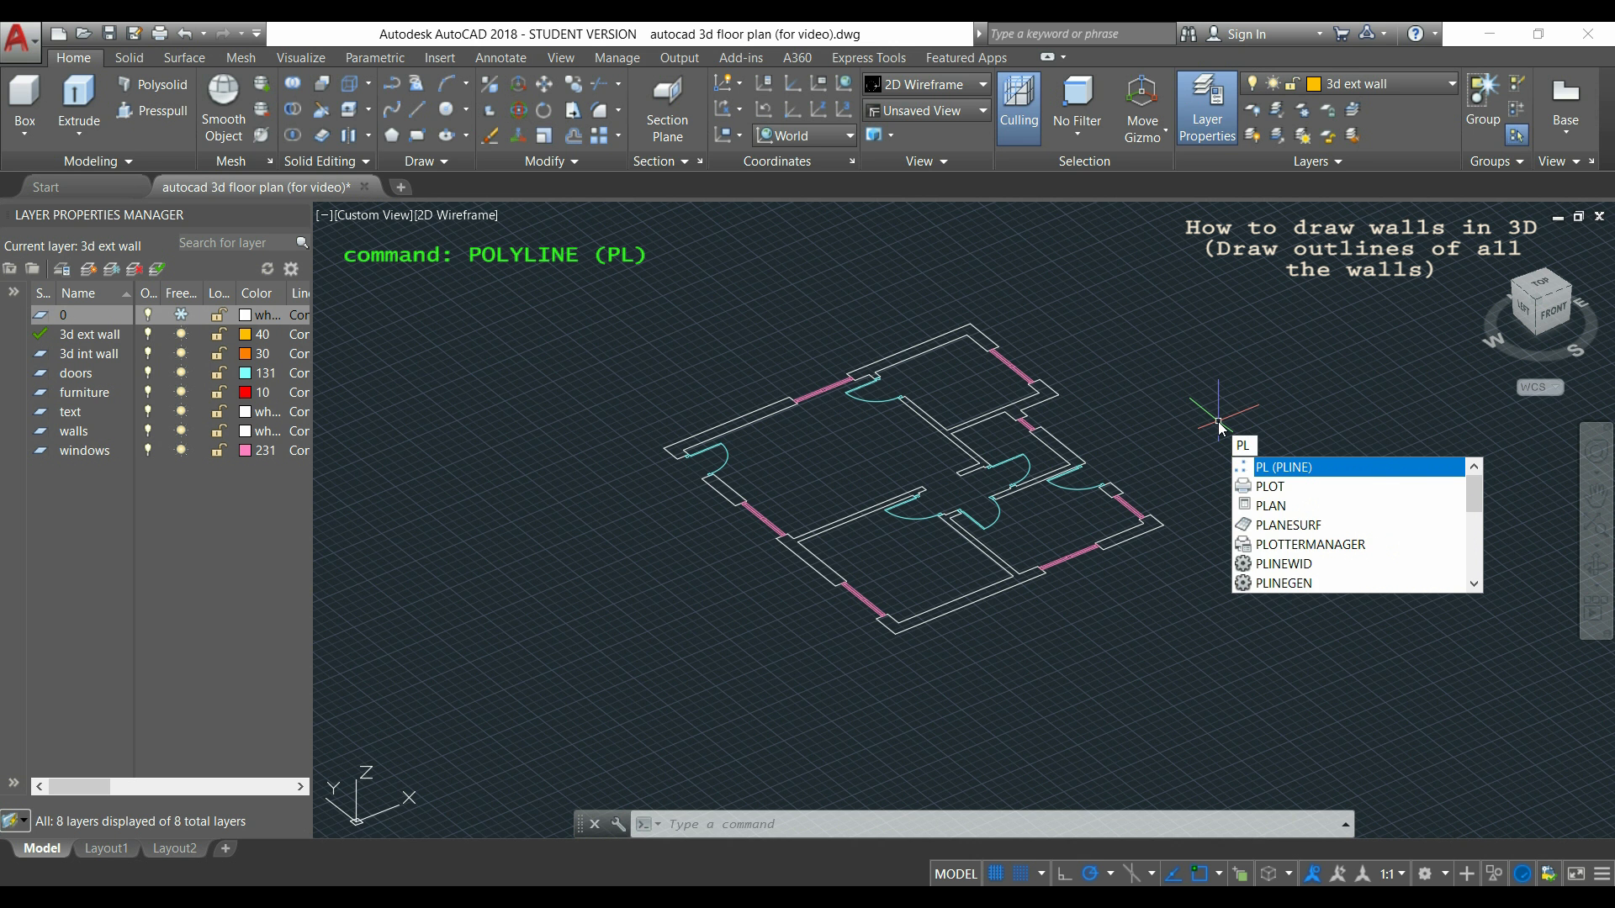
pyautogui.press('Return')
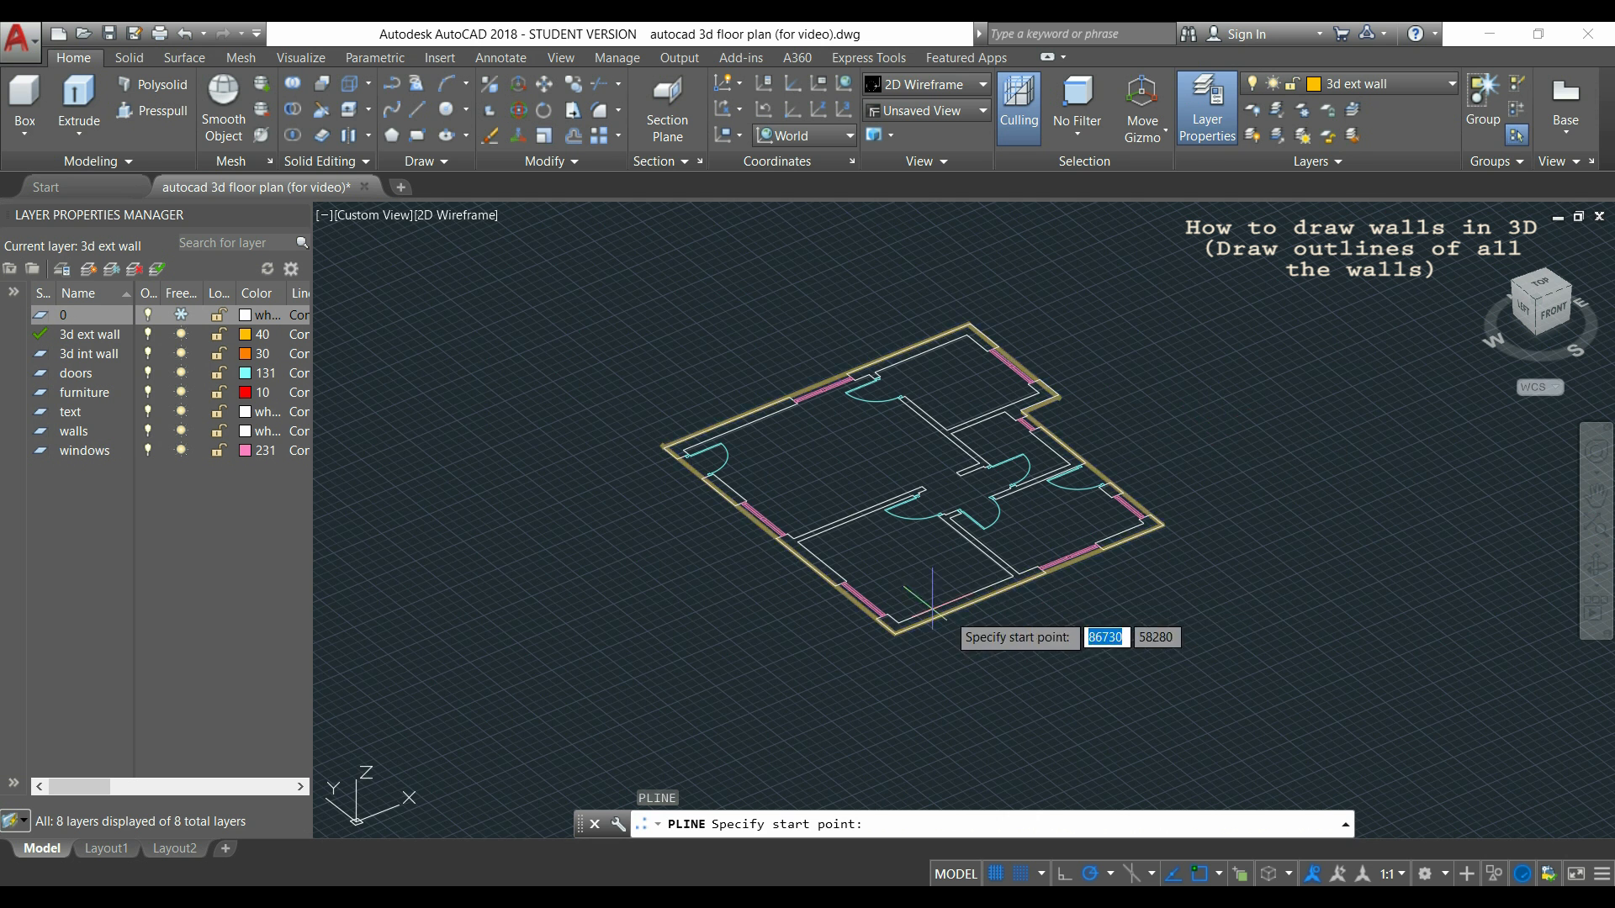
pyautogui.scroll(3, 871, 606)
pyautogui.scroll(2, 875, 609)
pyautogui.click(928, 667)
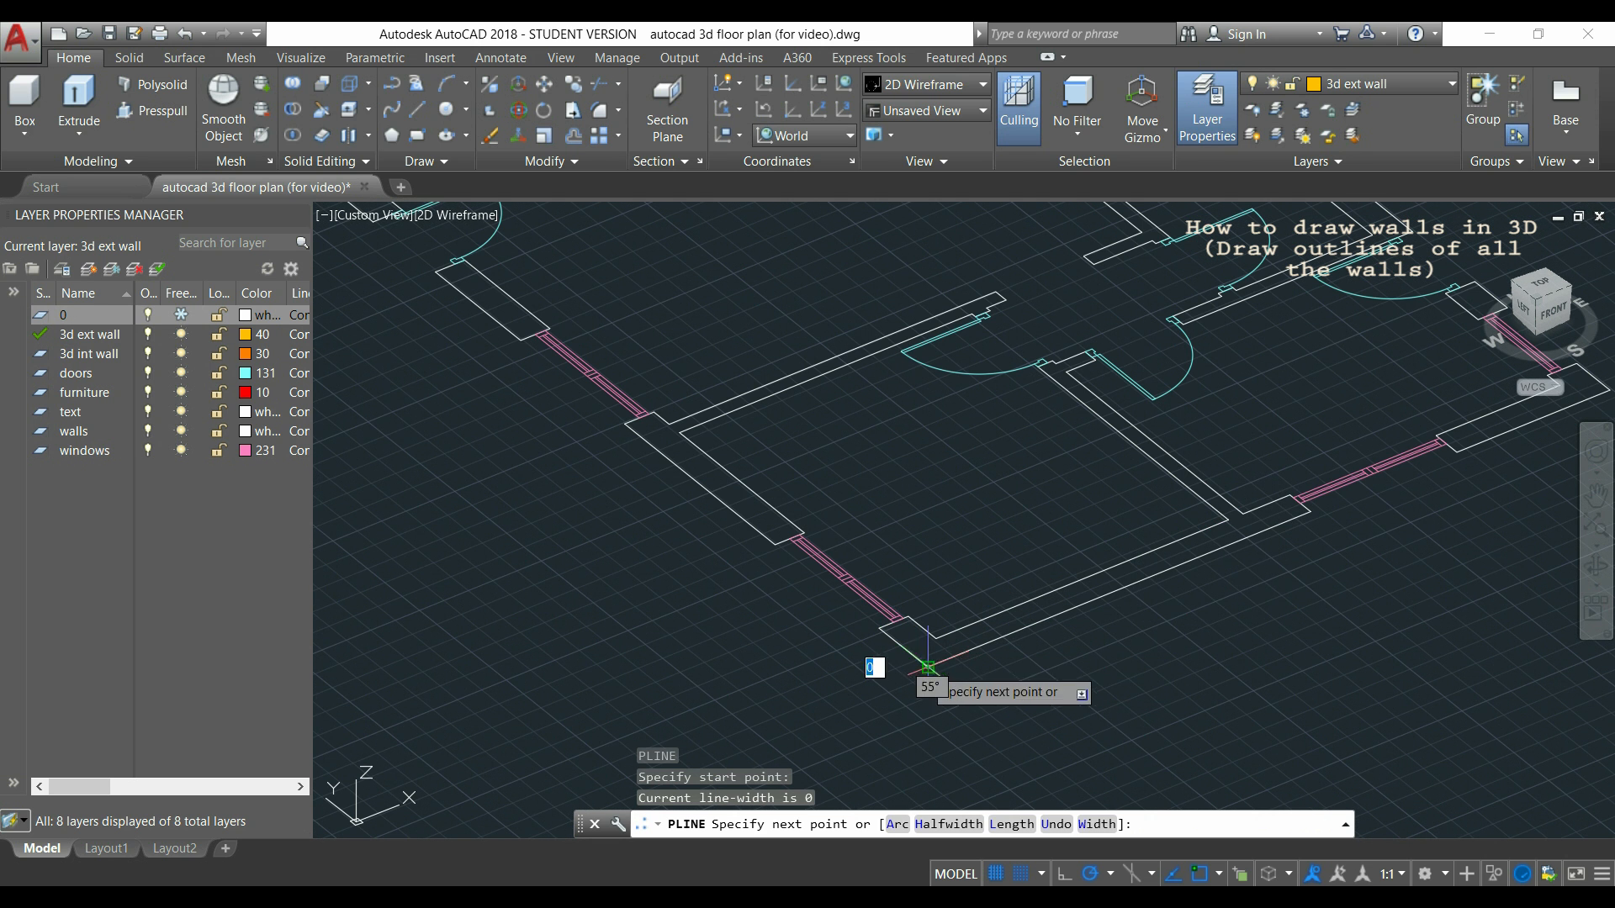
pyautogui.moveTo(1380, 469); pyautogui.dragTo(894, 468, button='middle')
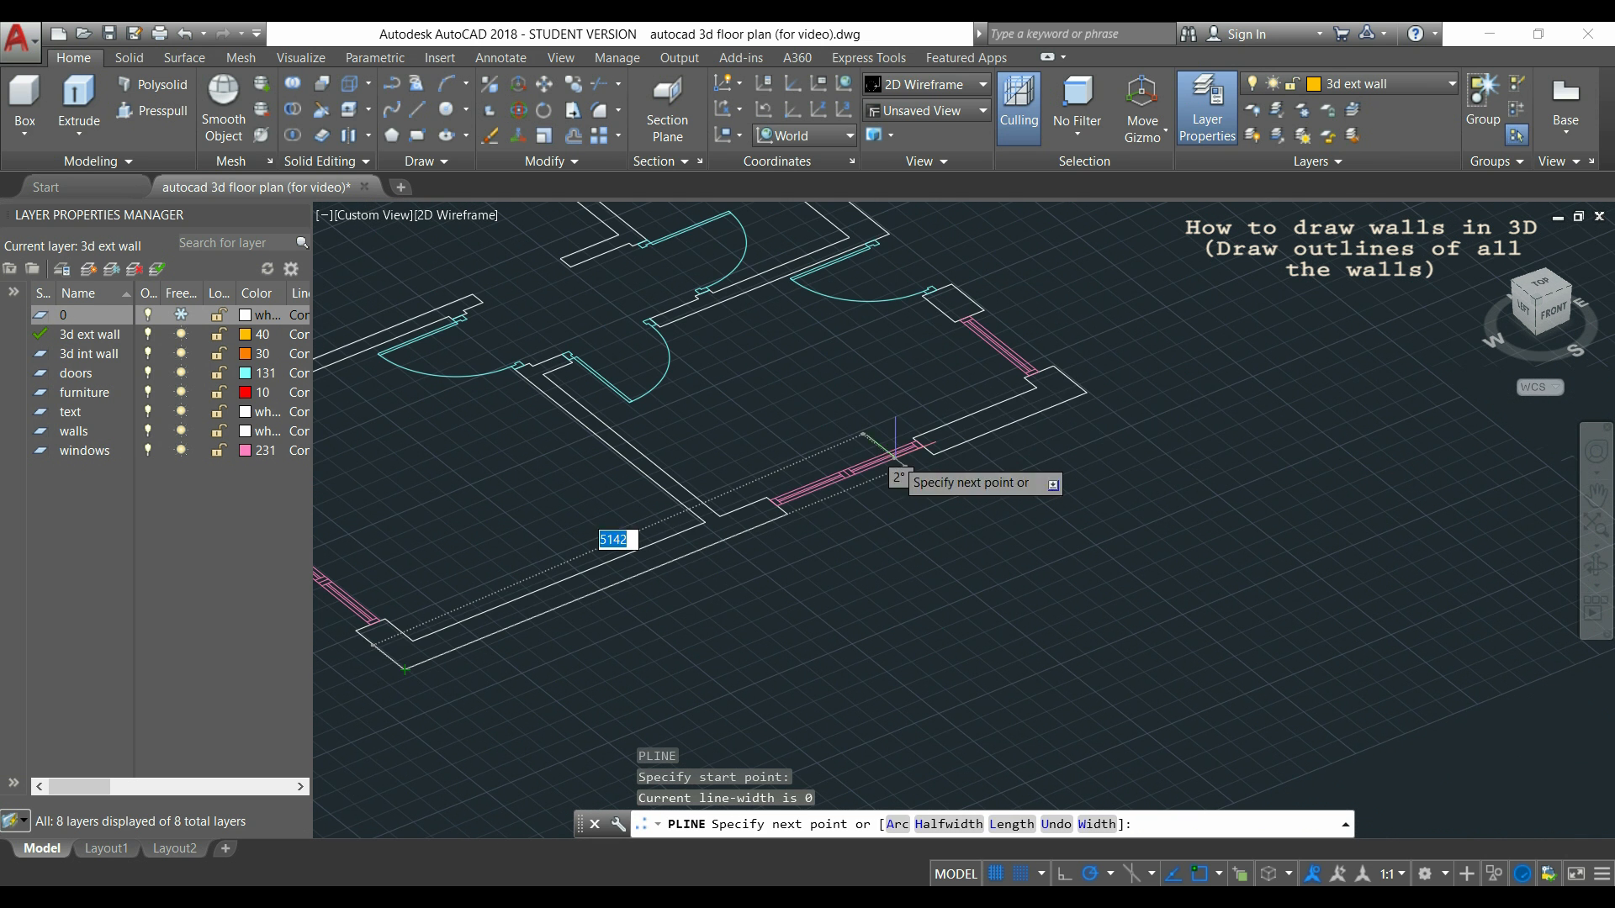
pyautogui.click(1086, 391)
# Continue the polyline up the east exterior wall to the inner corner, then out to the southeast corner of the projecting northeast room.
pyautogui.scroll(-3, 1087, 392)
pyautogui.moveTo(775, 246); pyautogui.dragTo(882, 549, button='middle')
pyautogui.scroll(4, 945, 479)
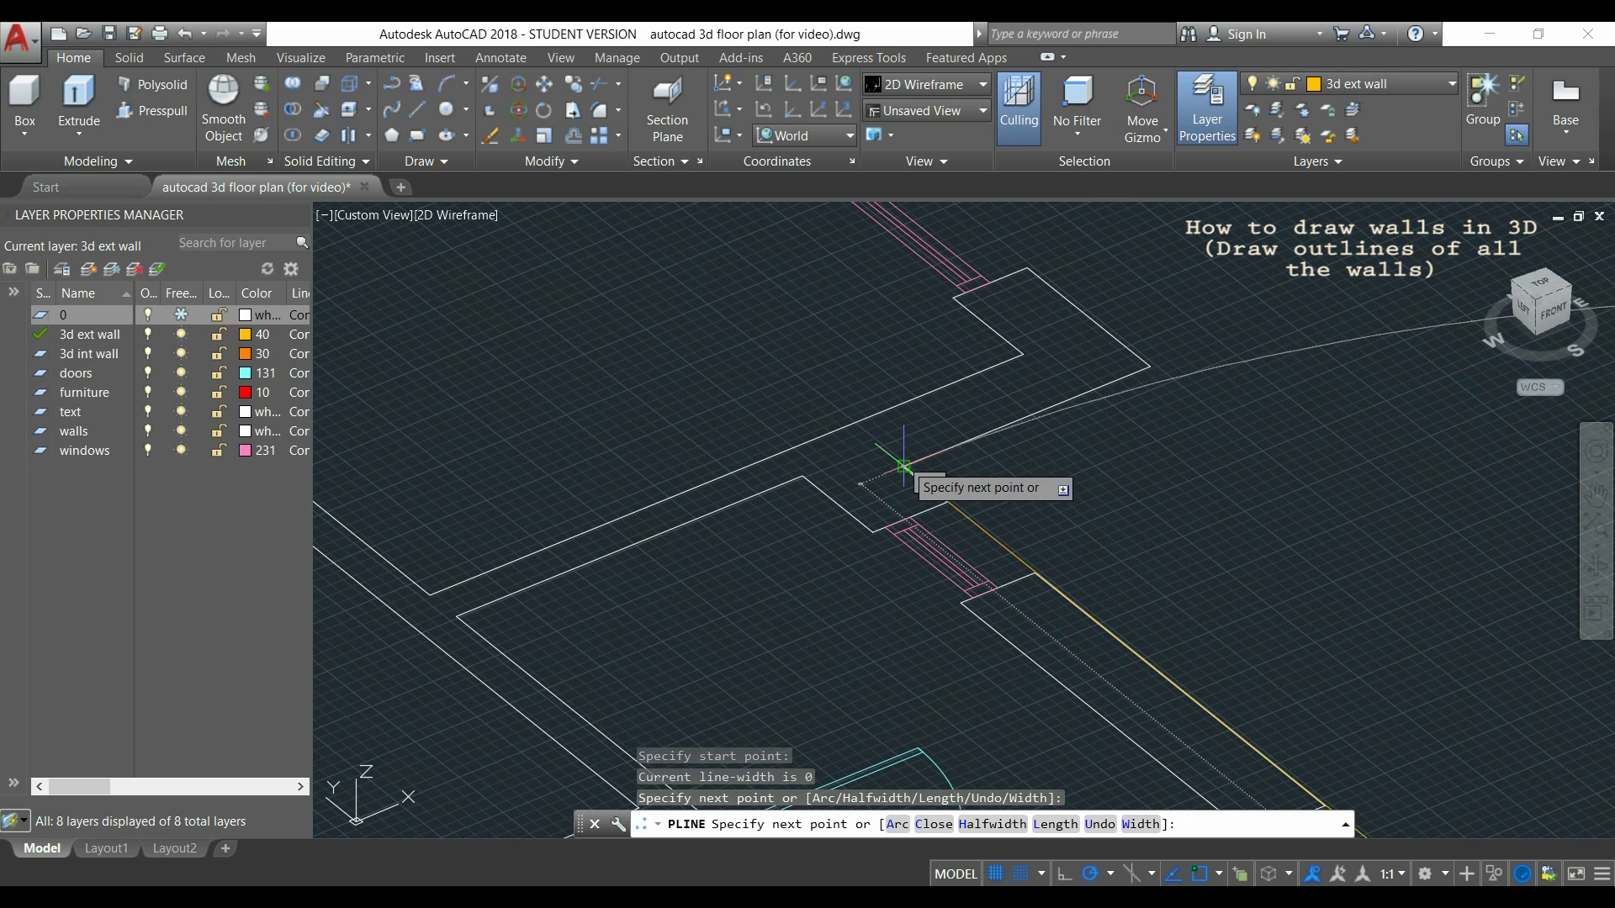
pyautogui.click(903, 466)
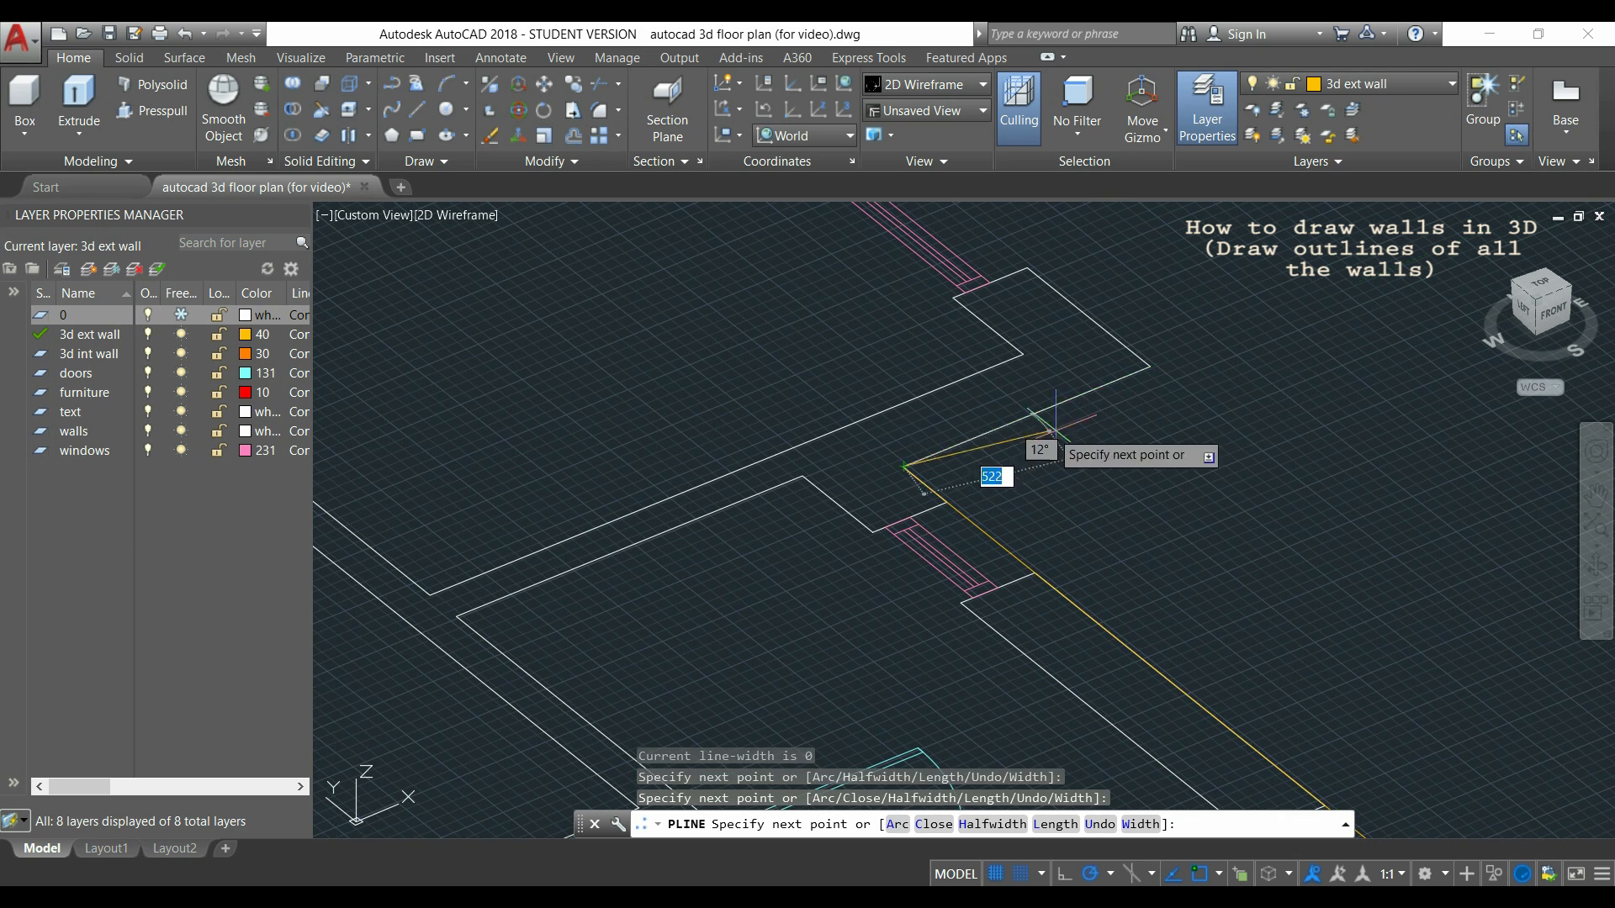
pyautogui.click(1156, 367)
# Complete the exterior outline through the northeast and northwest corners back to the southwest starting corner, and end the polyline.
pyautogui.scroll(-3, 1178, 370)
pyautogui.scroll(2, 1071, 321)
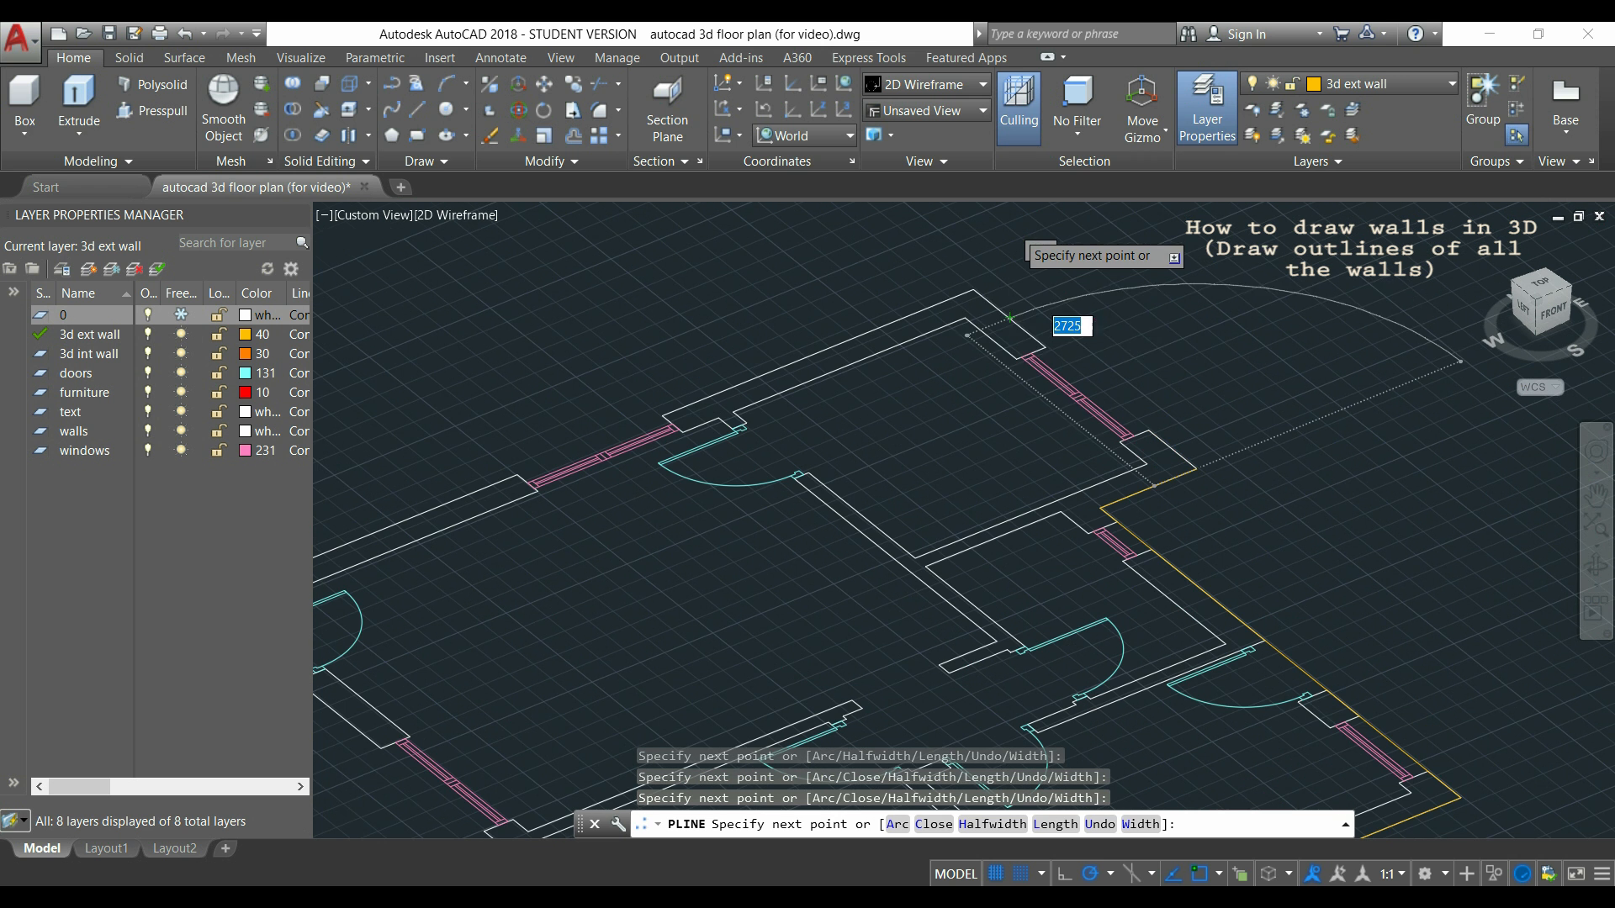
pyautogui.moveTo(563, 560); pyautogui.dragTo(1043, 344, button='middle')
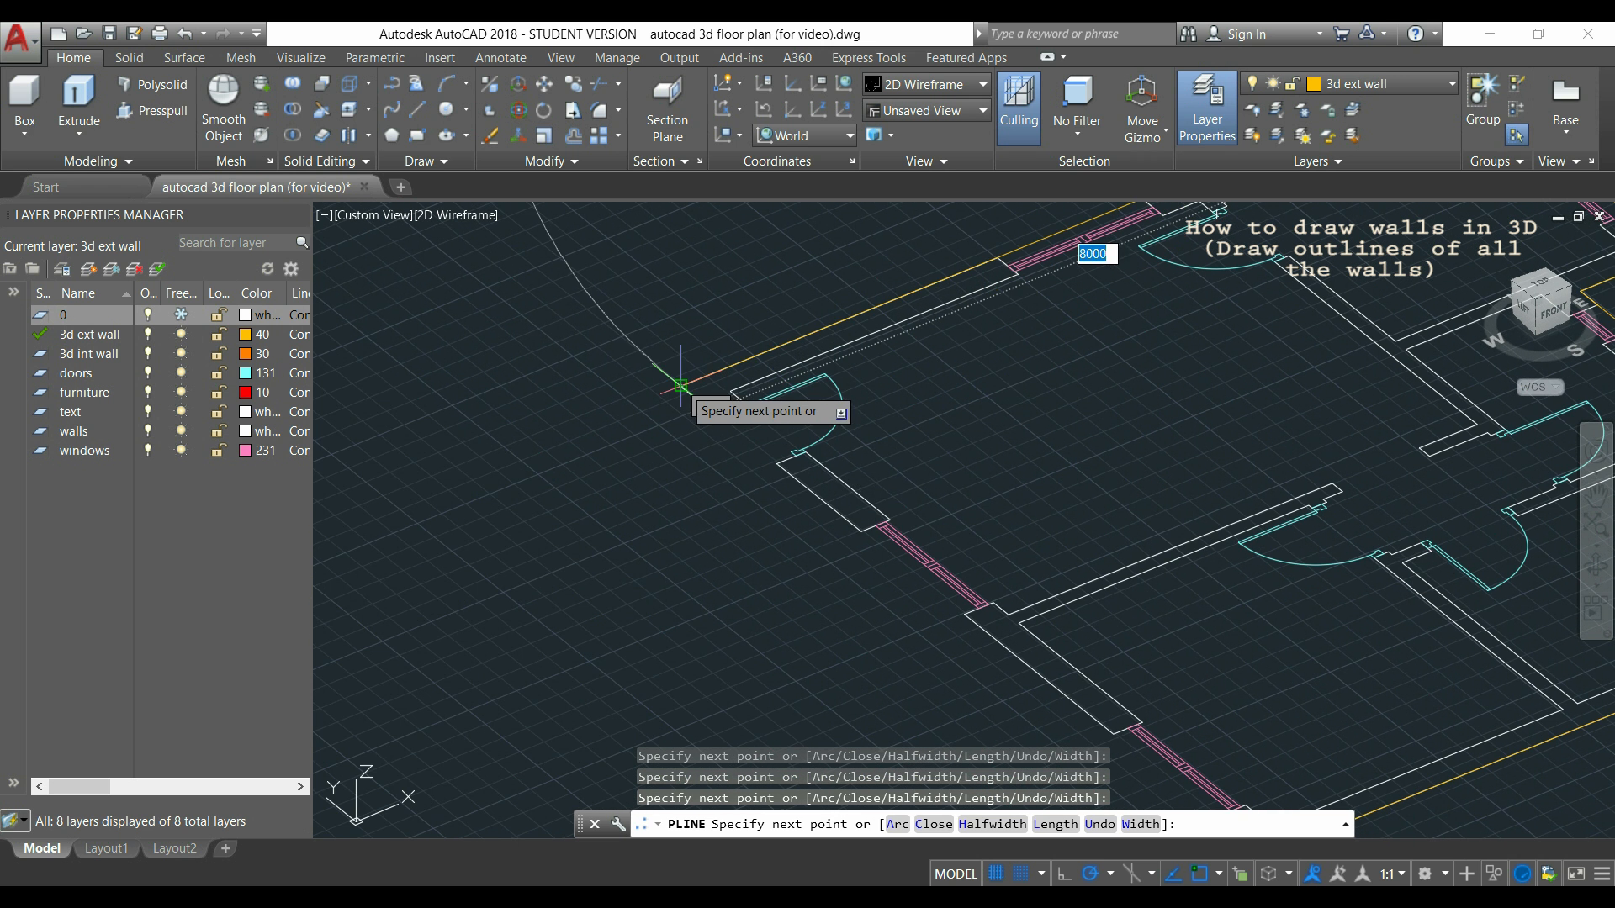
pyautogui.click(681, 386)
pyautogui.moveTo(1304, 707); pyautogui.dragTo(908, 354, button='middle')
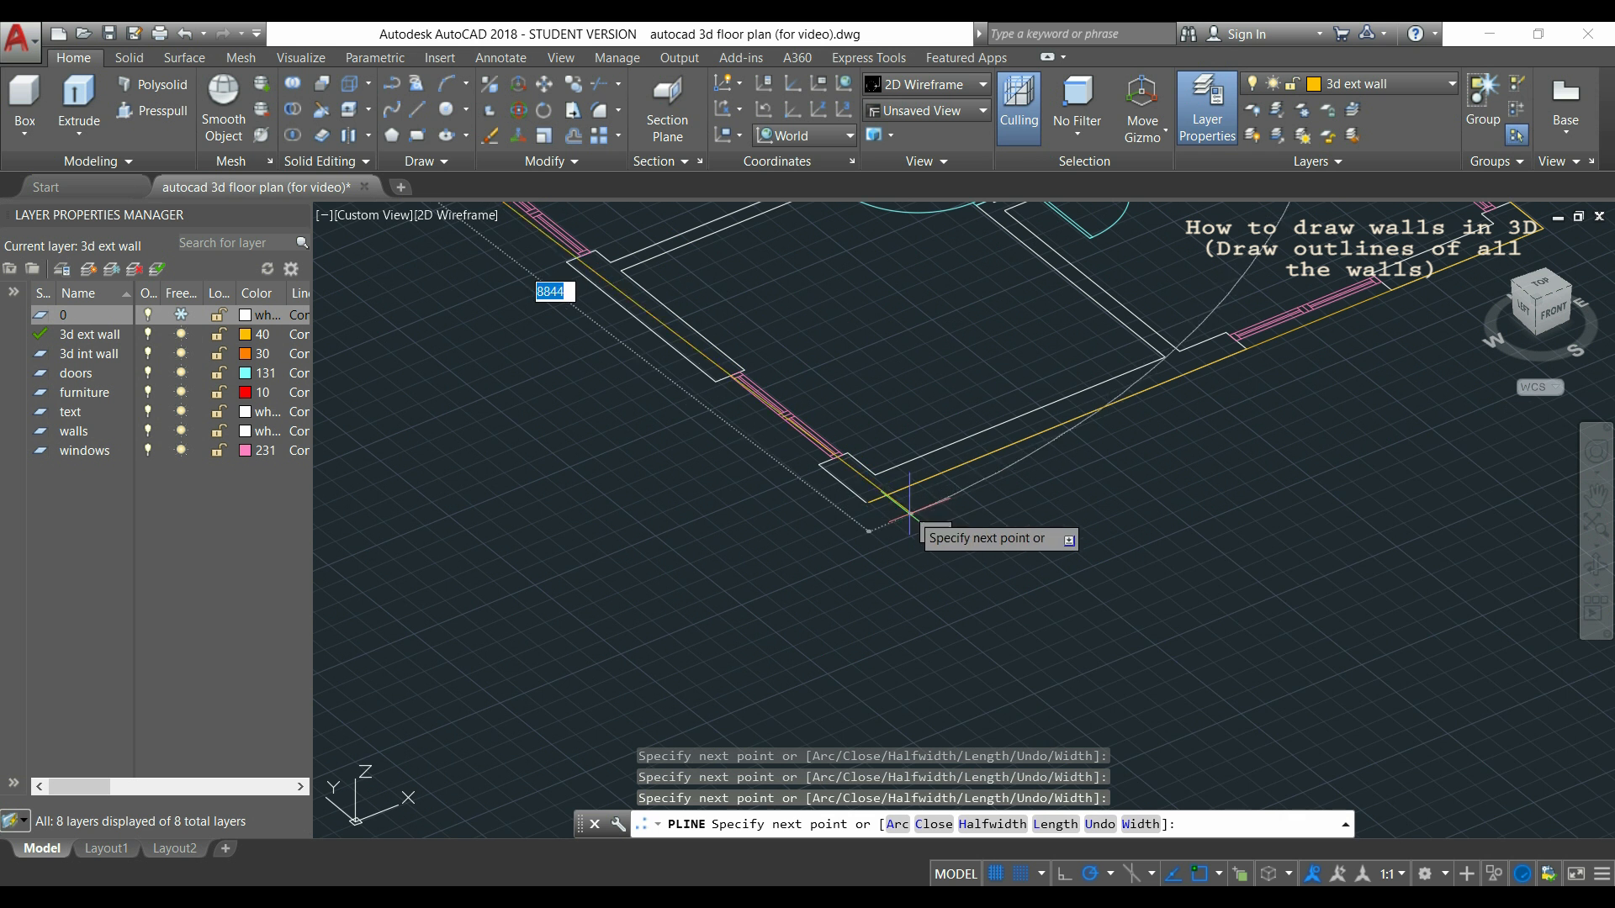
pyautogui.click(864, 503)
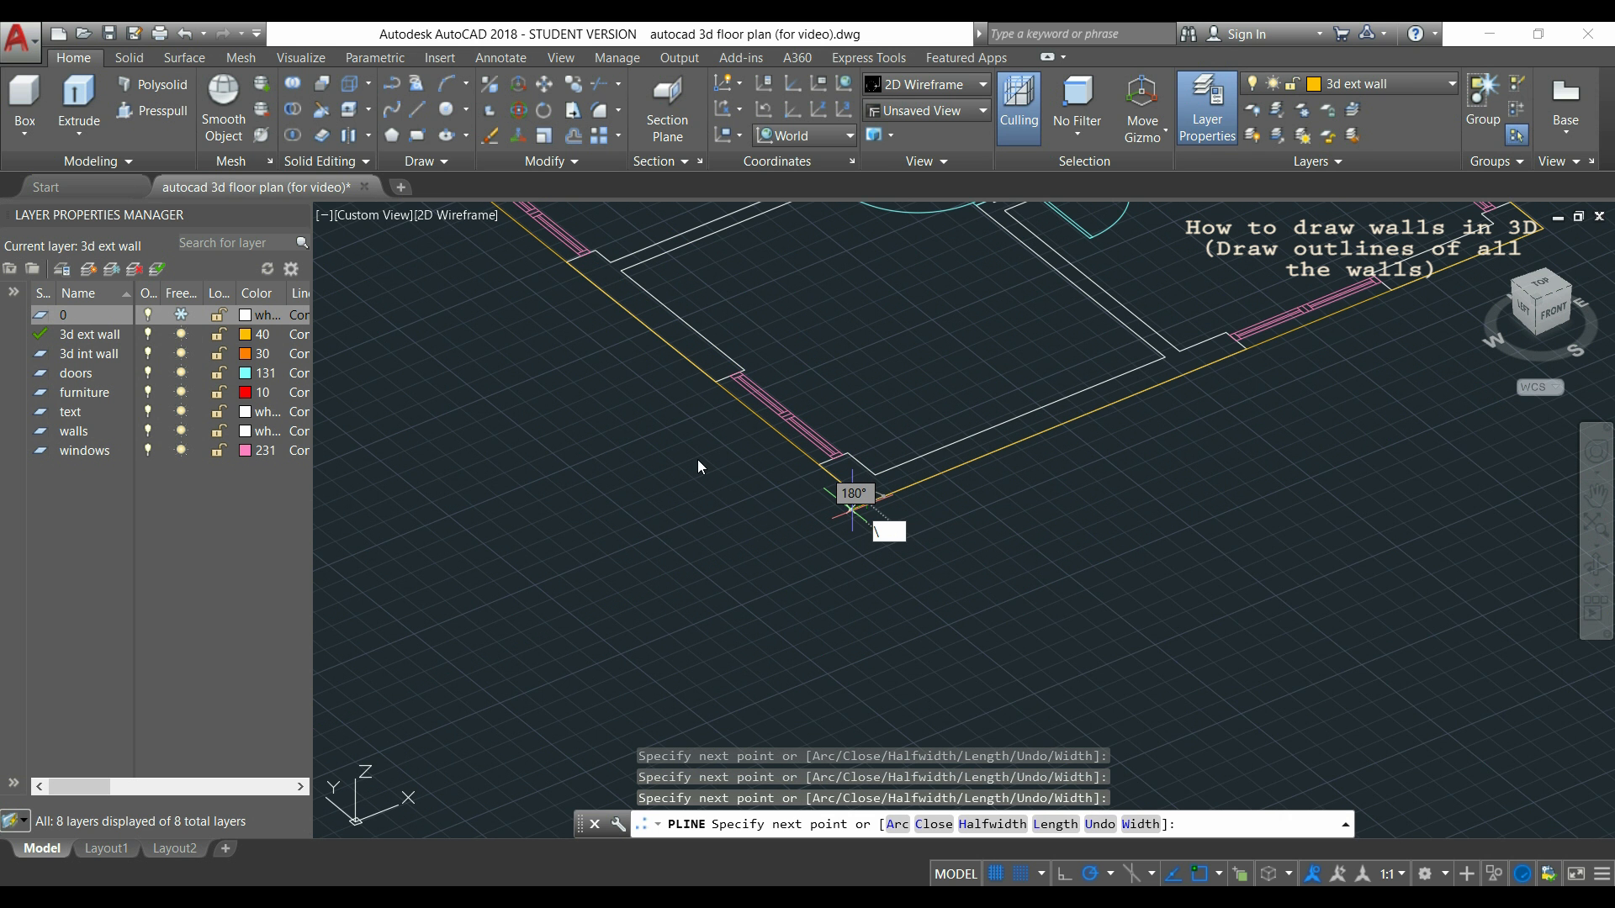
pyautogui.press('Escape')
pyautogui.press('Escape')
# Offset the exterior wall outline 300 inward to form the inner face of the walls.
pyautogui.moveTo(611, 348); pyautogui.dragTo(671, 462, button='middle')
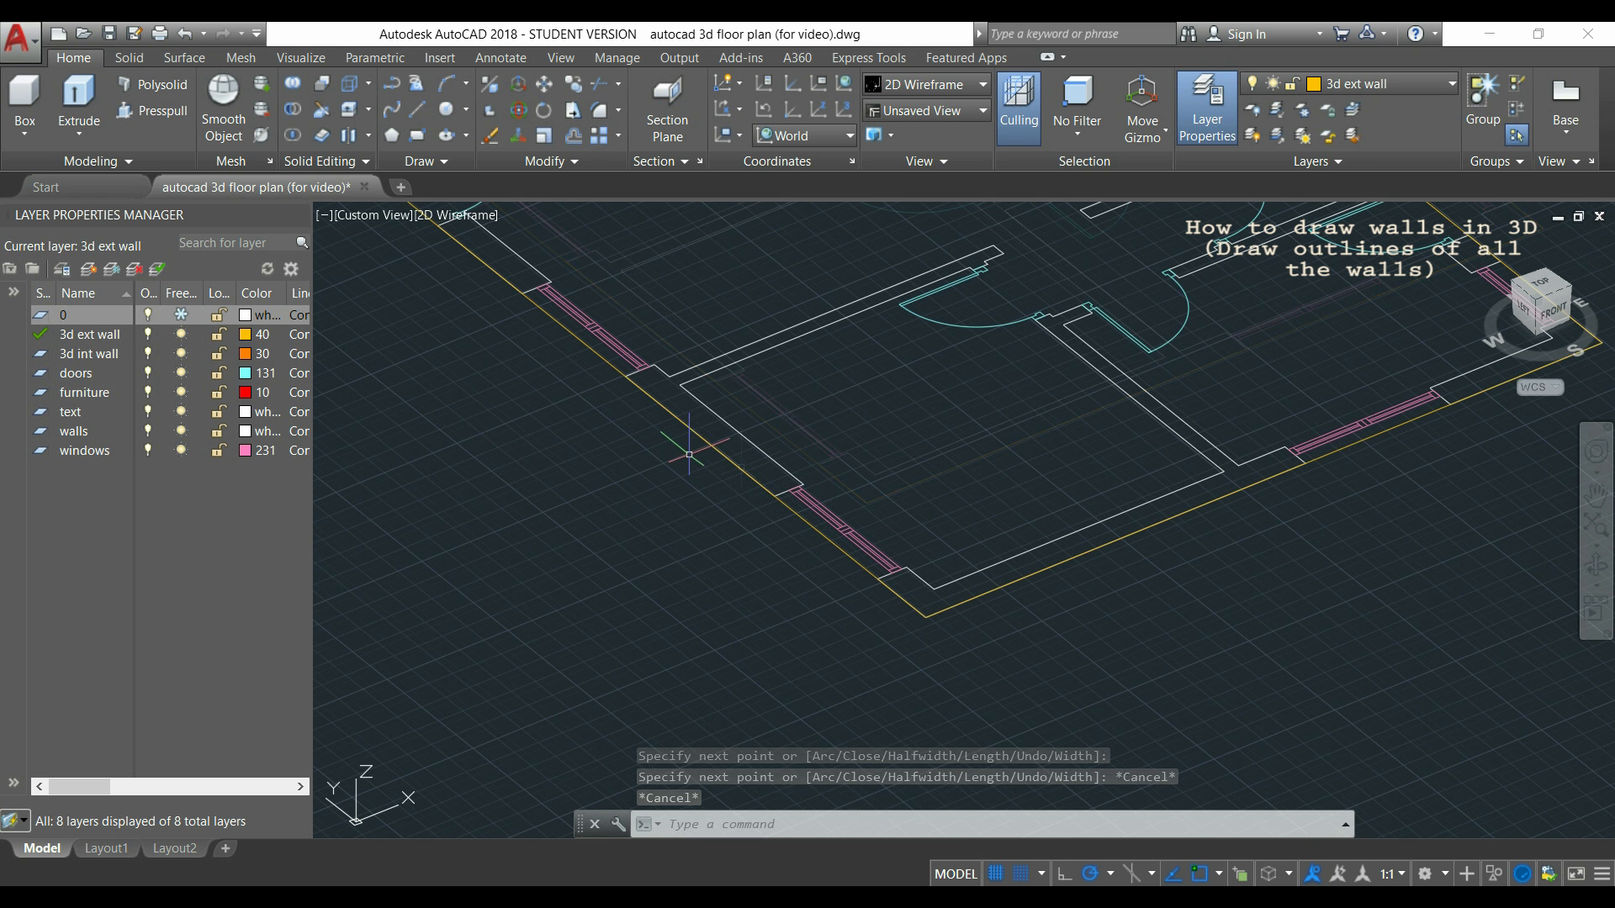
pyautogui.write('O')
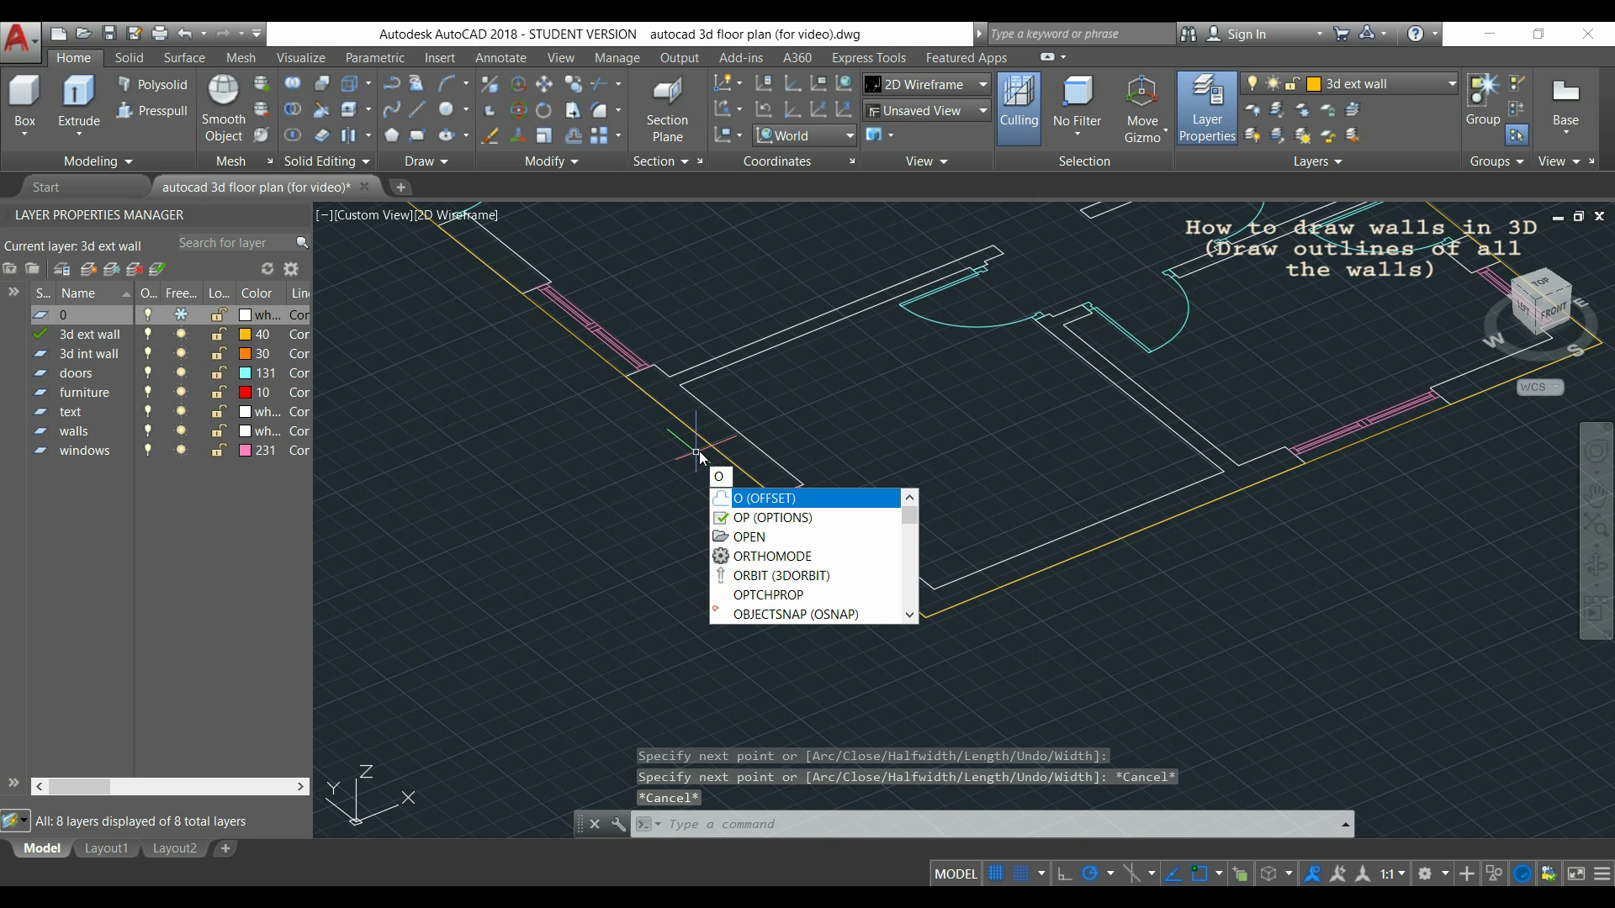
pyautogui.press('Return')
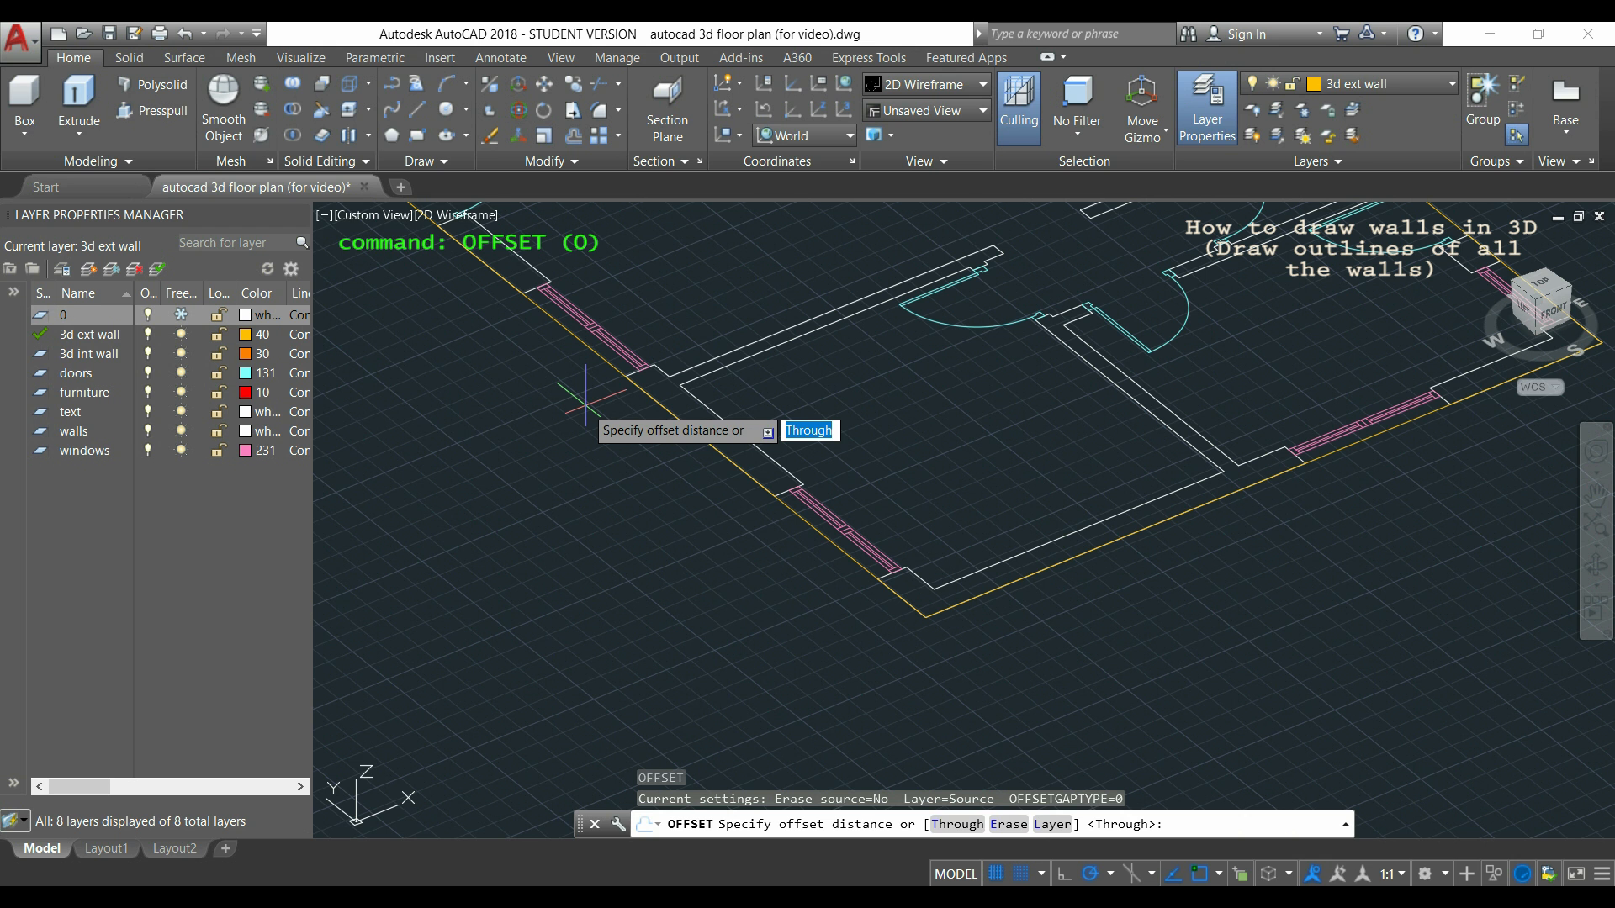
pyautogui.write('300')
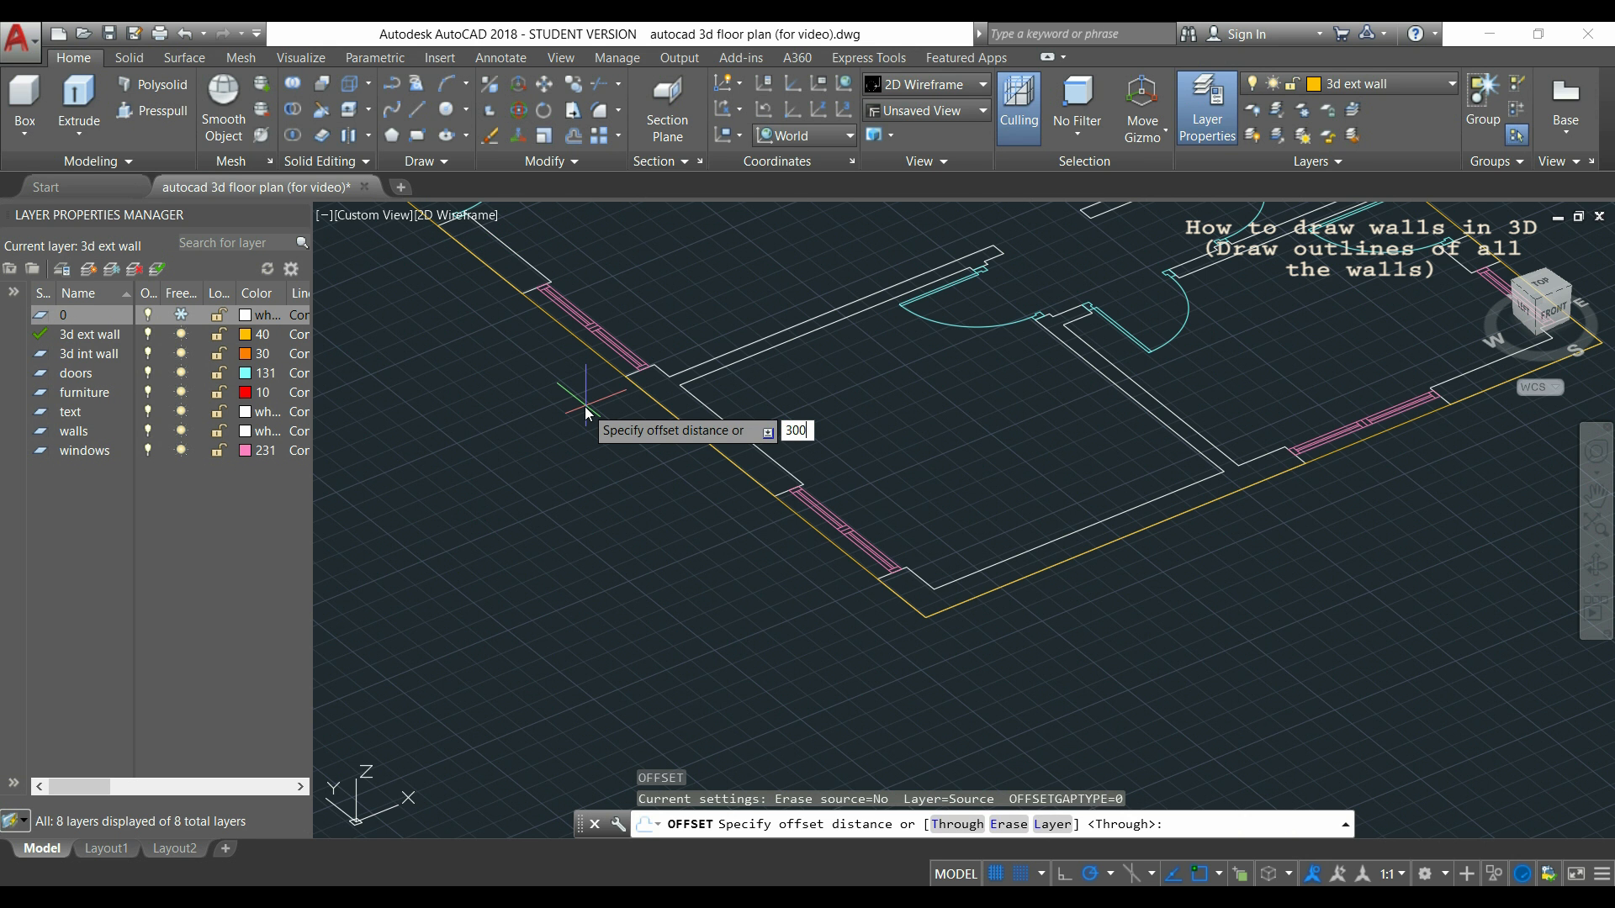
pyautogui.press('Return')
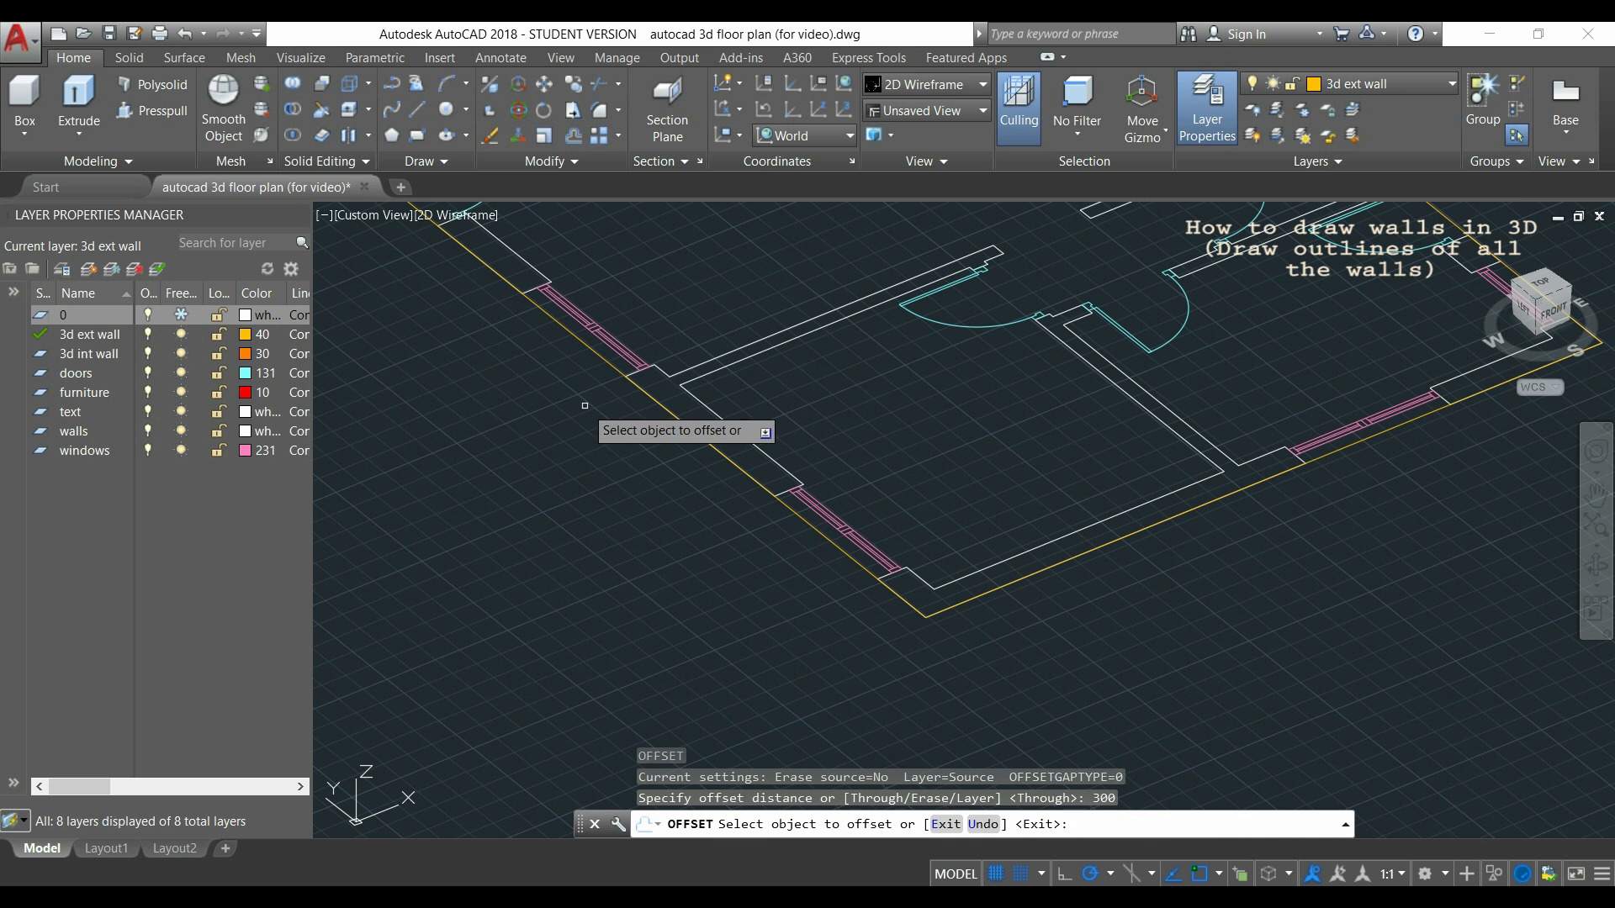
pyautogui.click(580, 330)
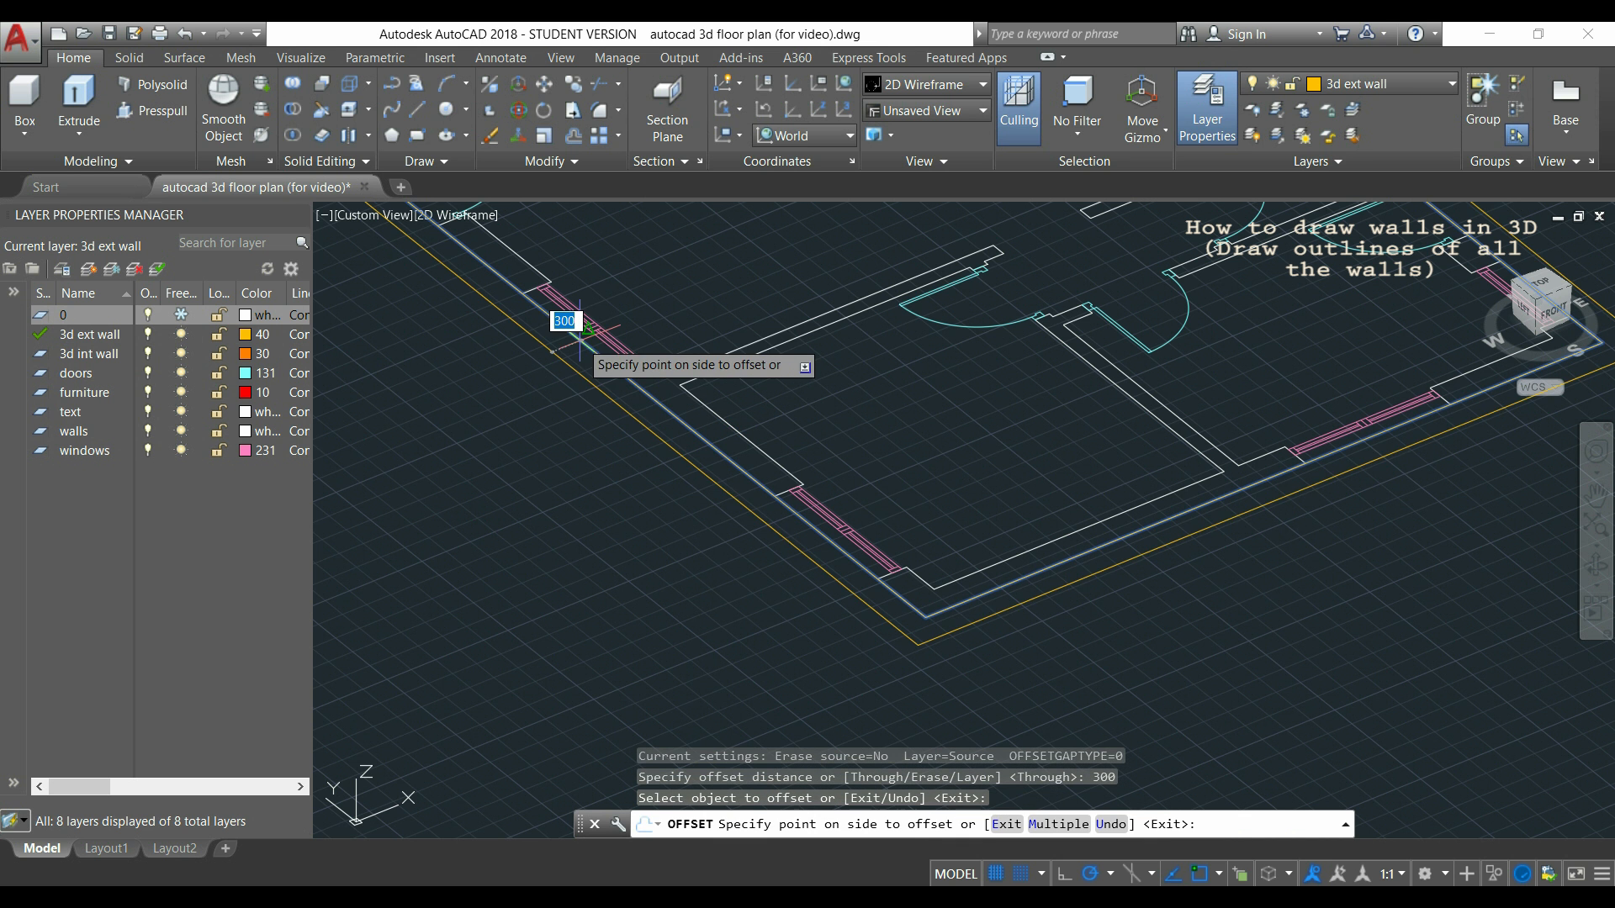
pyautogui.click(699, 299)
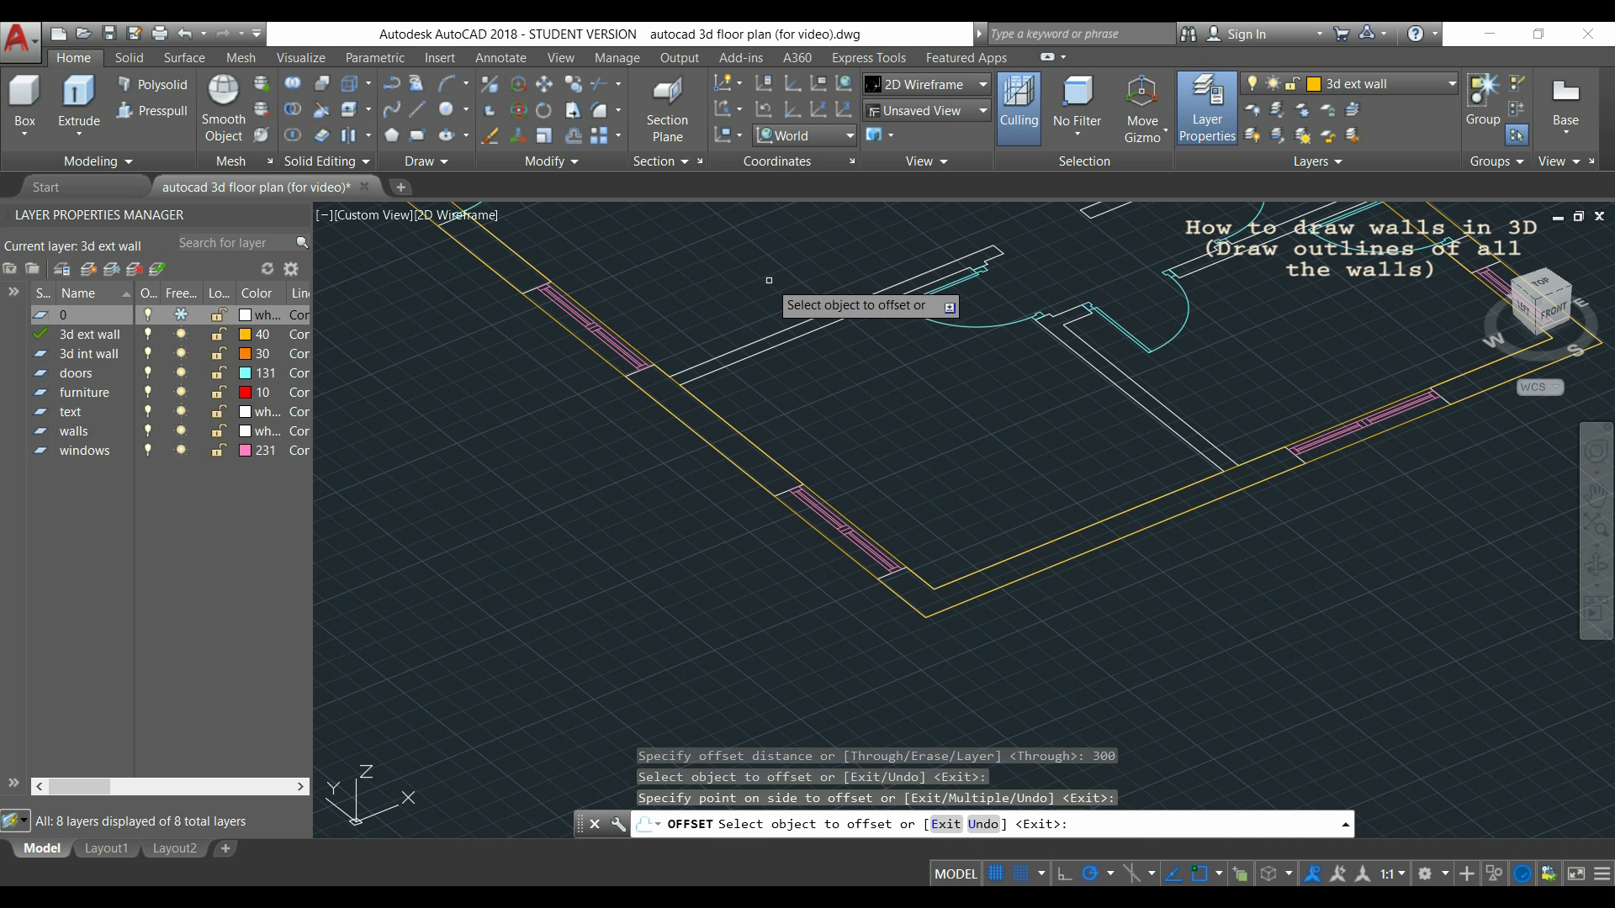
pyautogui.scroll(-4, 714, 349)
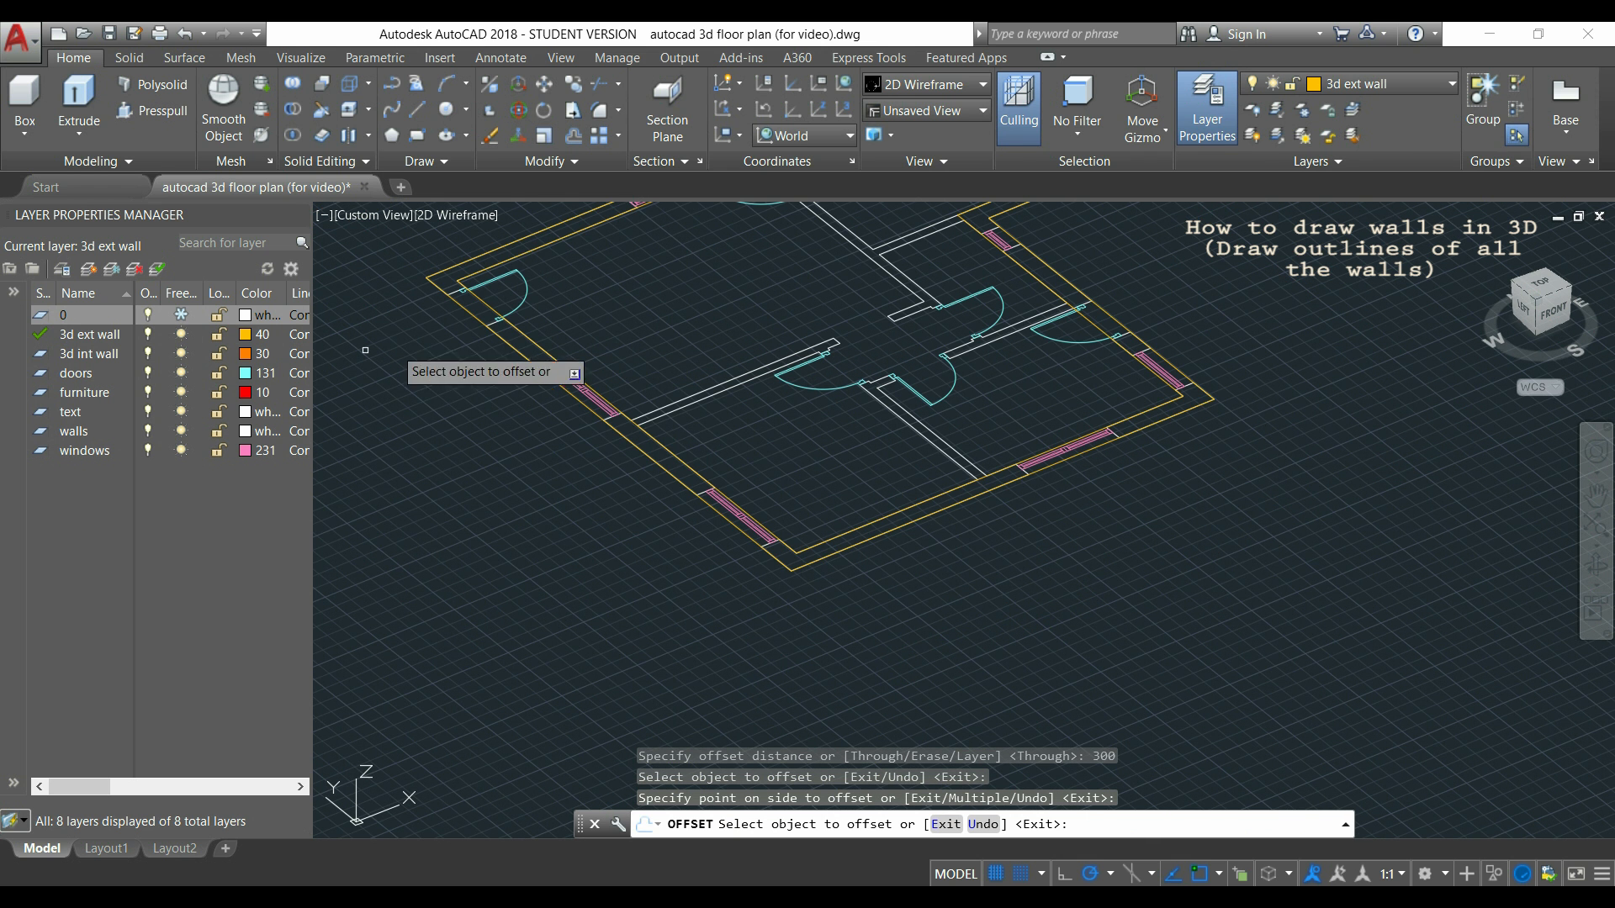
# Make the 3d int wall layer current and begin a polyline along the south face of the partition between the two west rooms.
pyautogui.doubleClick(88, 354)
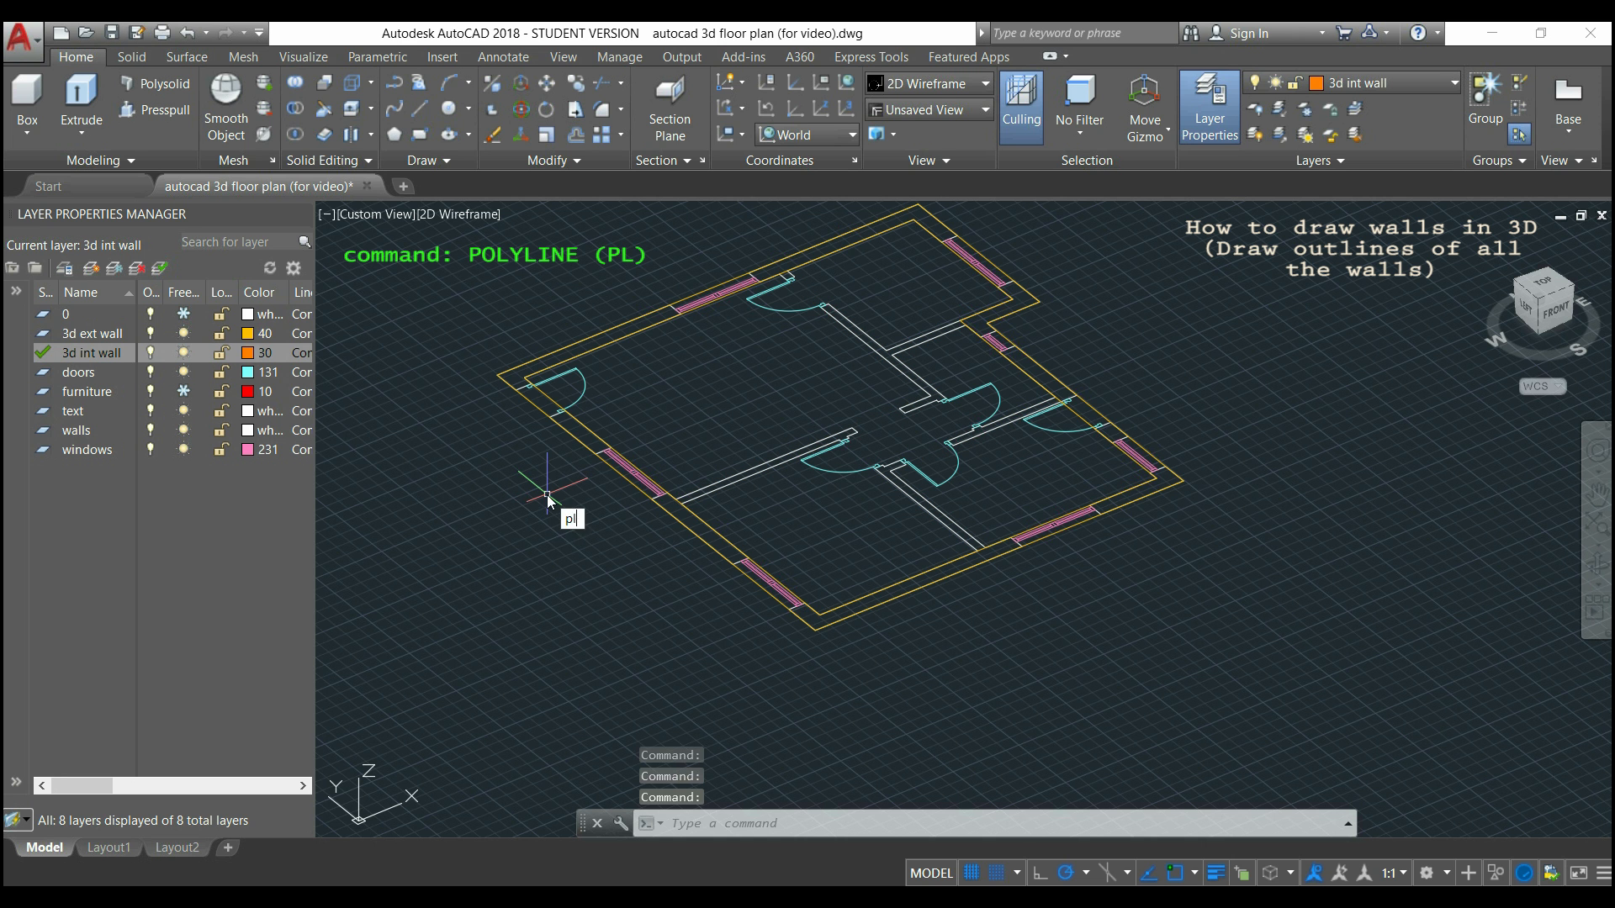
pyautogui.press('Return')
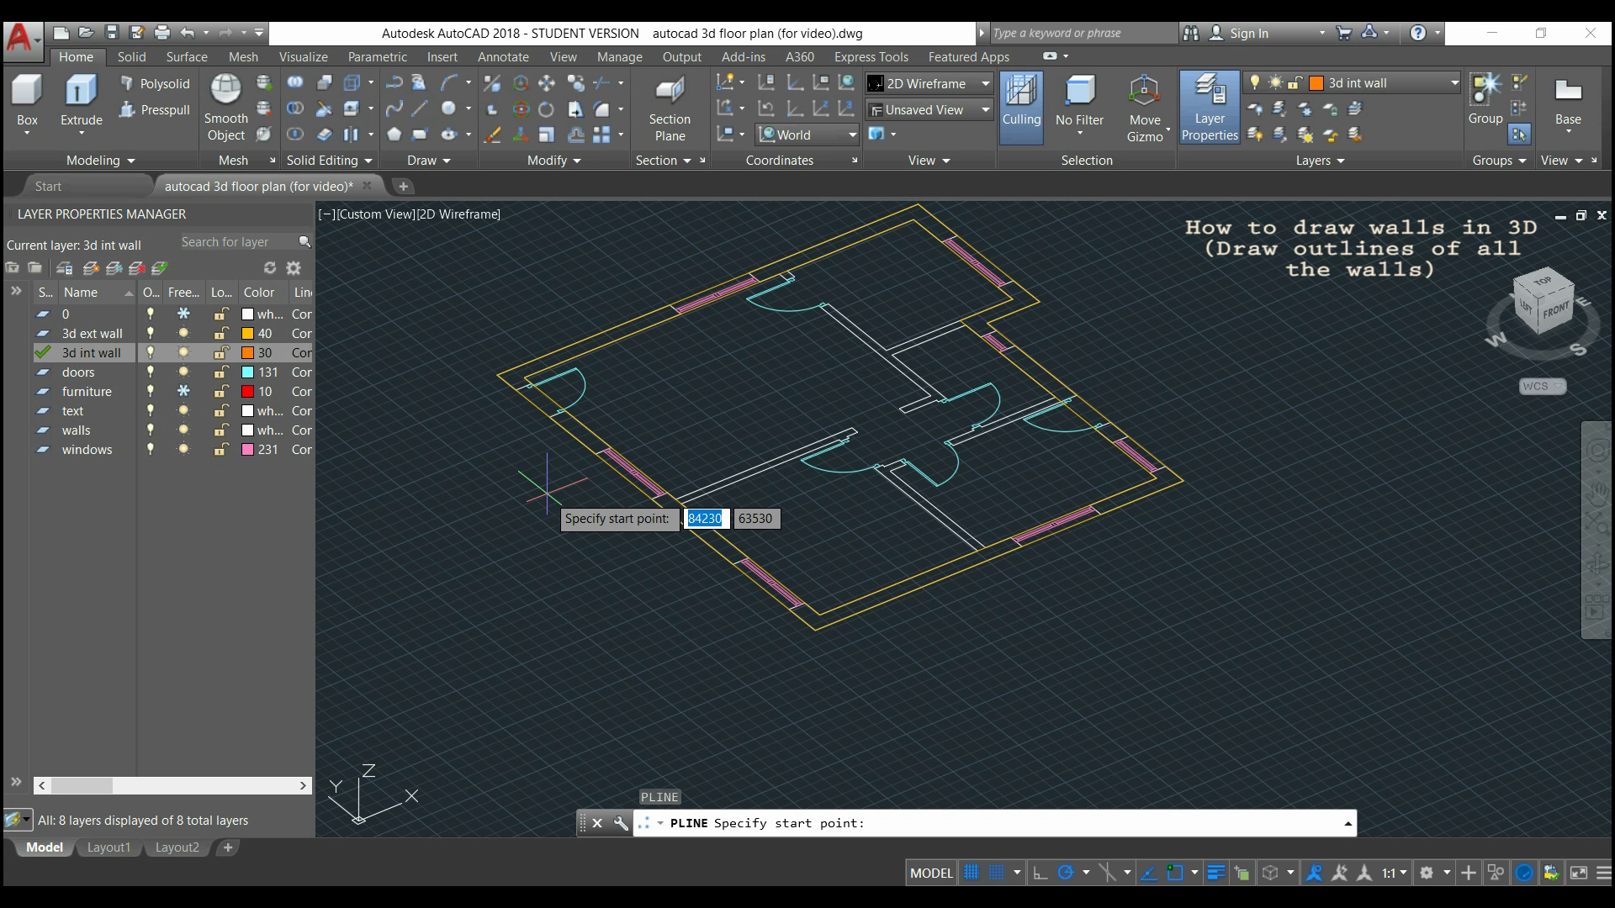
pyautogui.scroll(4, 715, 467)
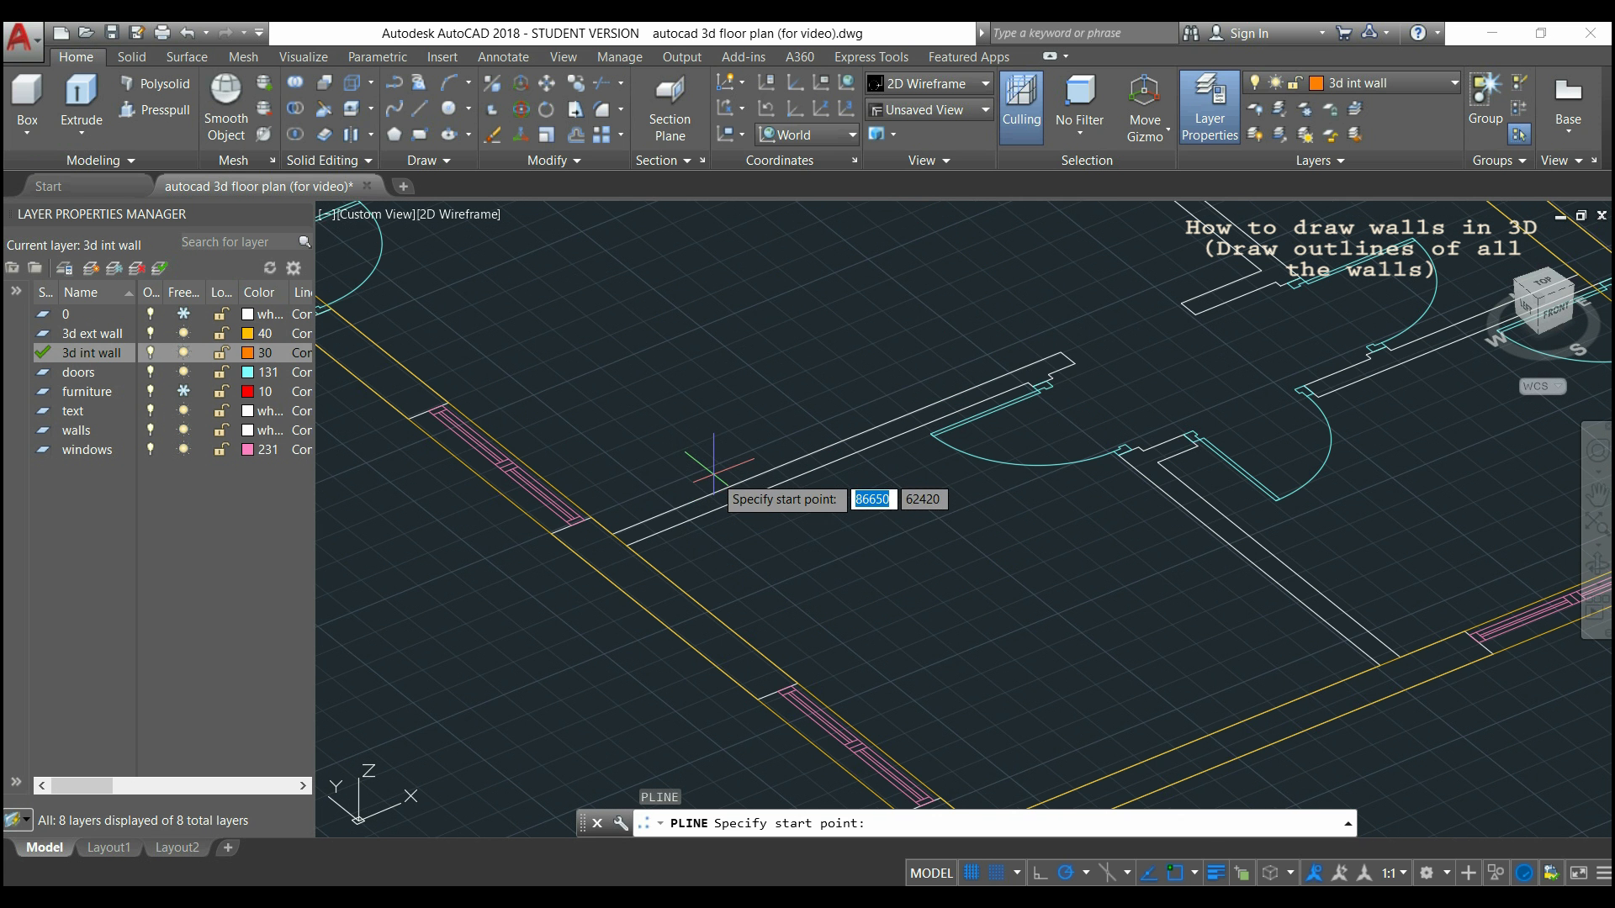
pyautogui.click(644, 545)
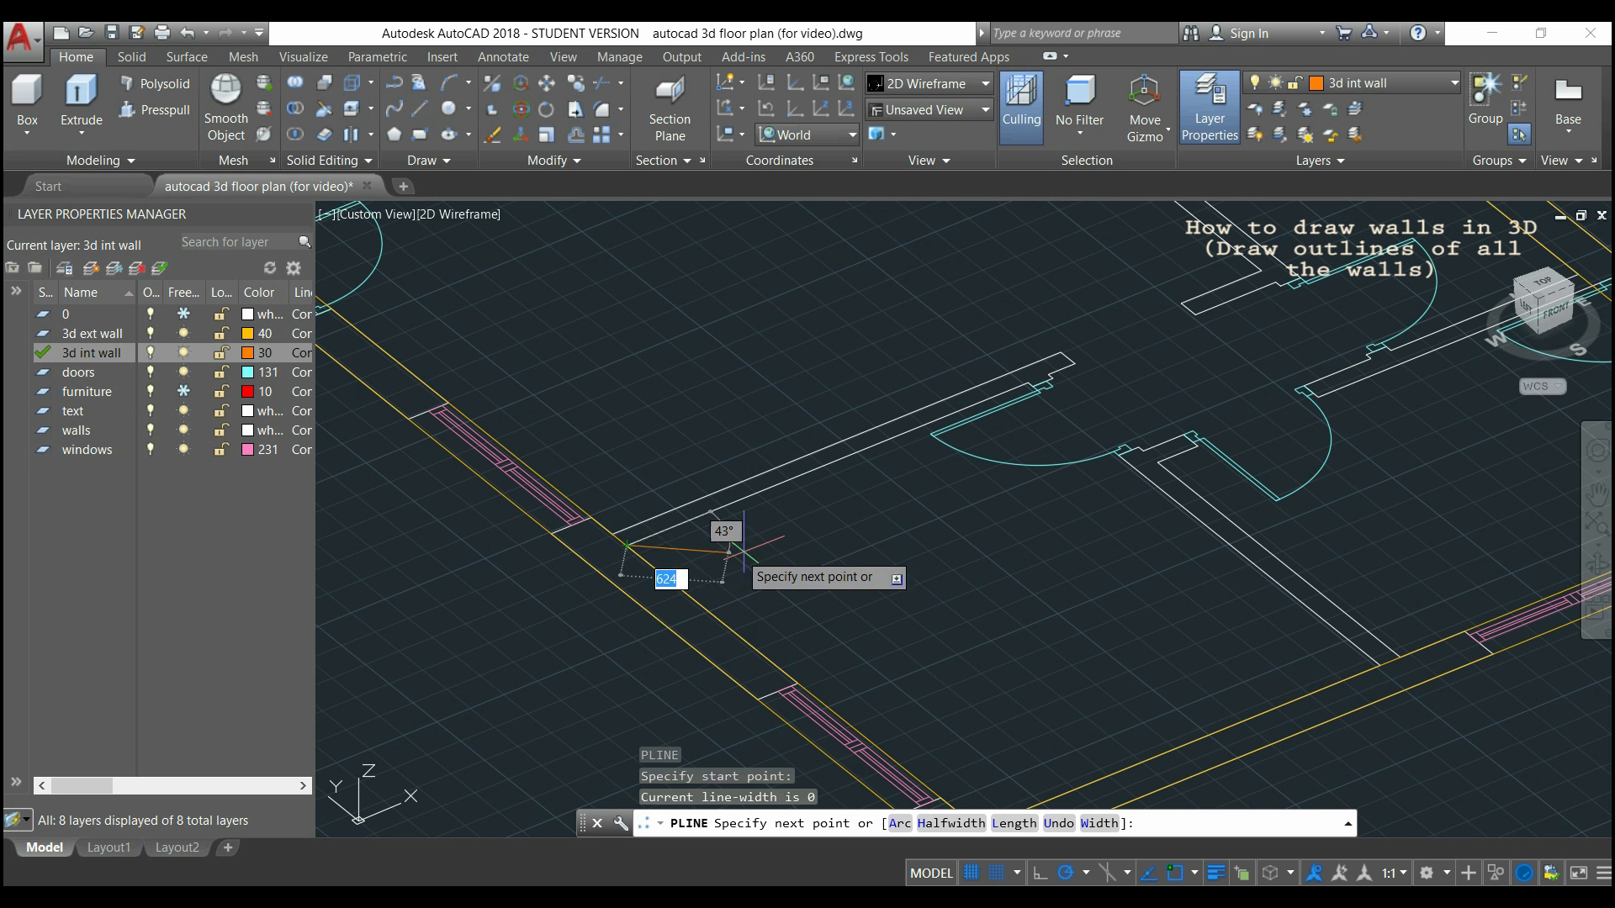
pyautogui.scroll(3, 1081, 395)
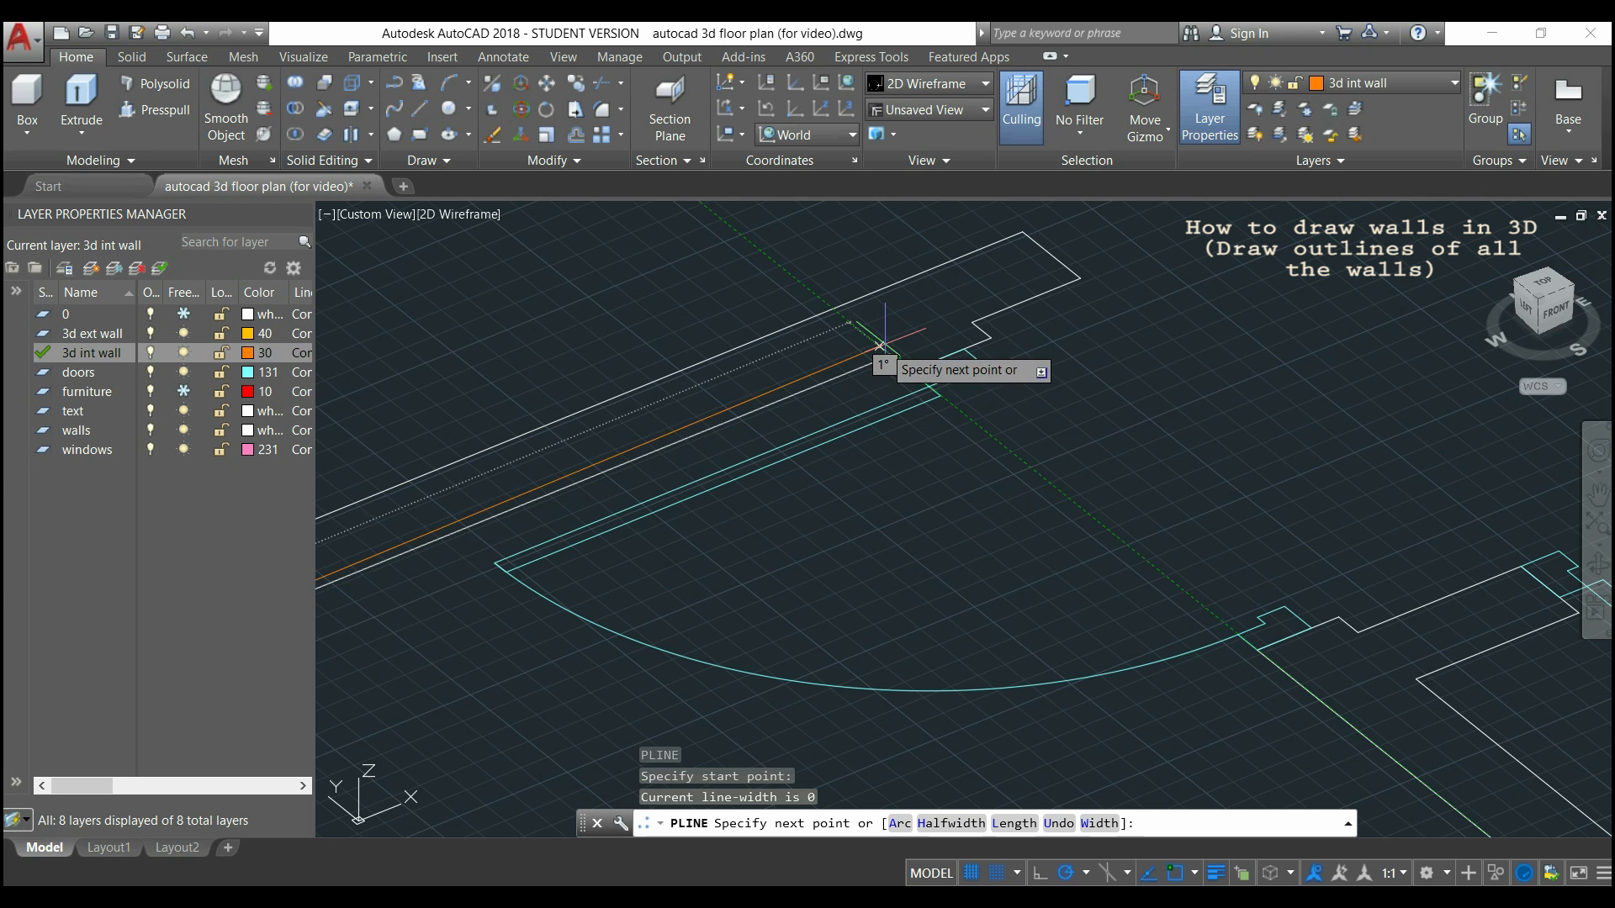
pyautogui.click(891, 355)
# Continue the polyline down the west face of the north-south partition to the south exterior wall and across the partition's thickness.
pyautogui.scroll(-3, 841, 357)
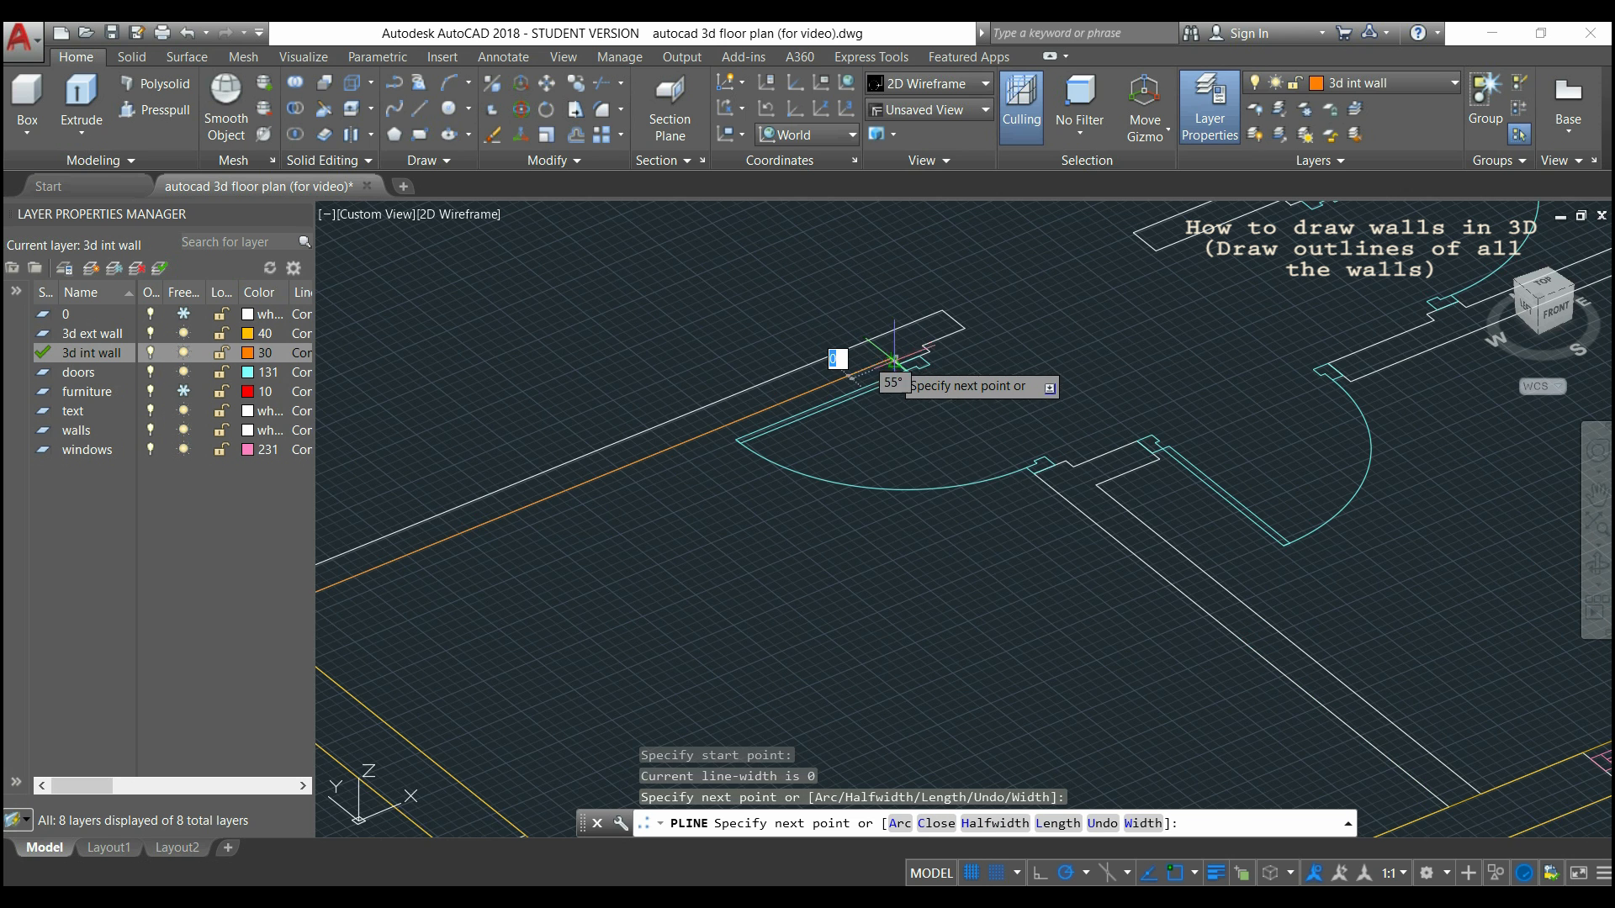
pyautogui.moveTo(1279, 714)
pyautogui.mouseDown(button='middle')
pyautogui.moveTo(1292, 639)
pyautogui.moveTo(1202, 492)
pyautogui.mouseUp(button='middle')
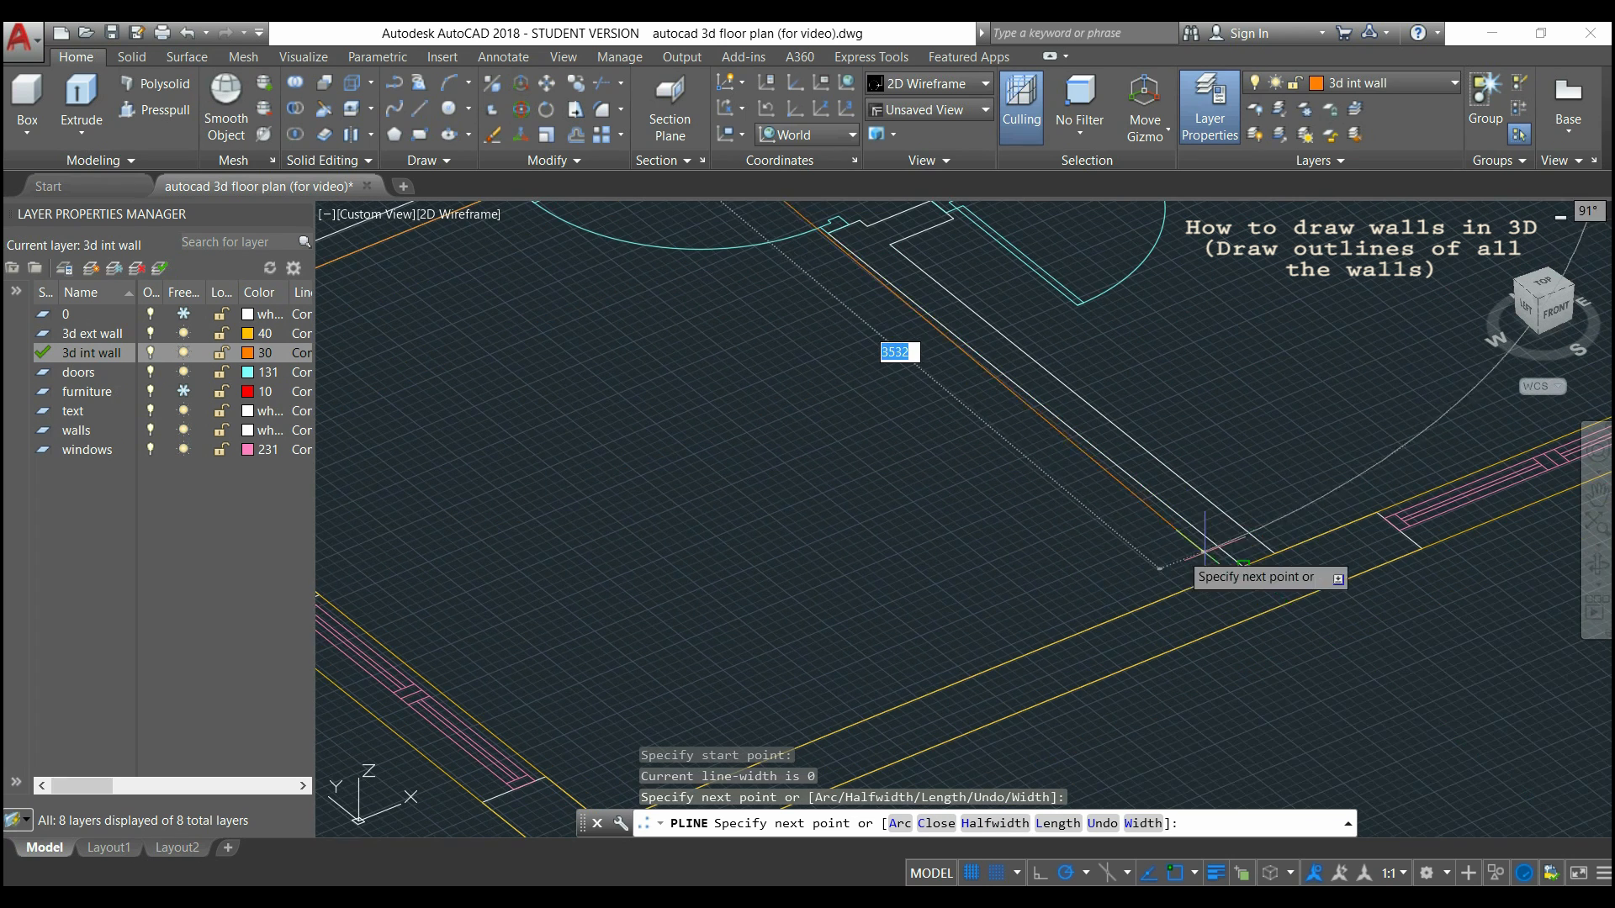
pyautogui.click(1243, 565)
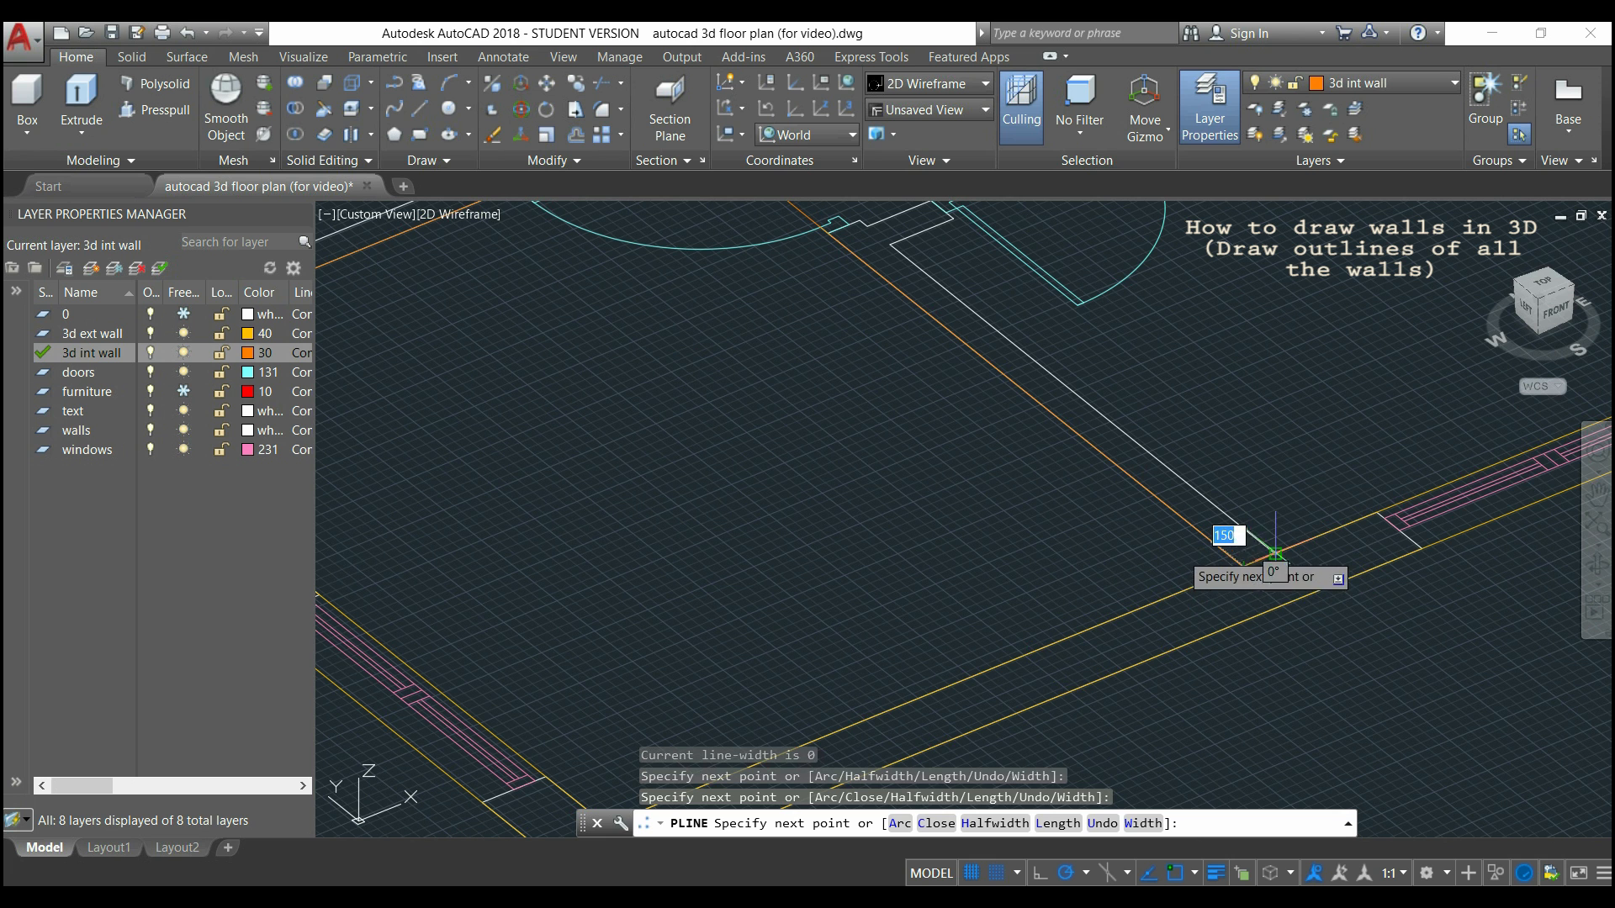
pyautogui.click(1275, 555)
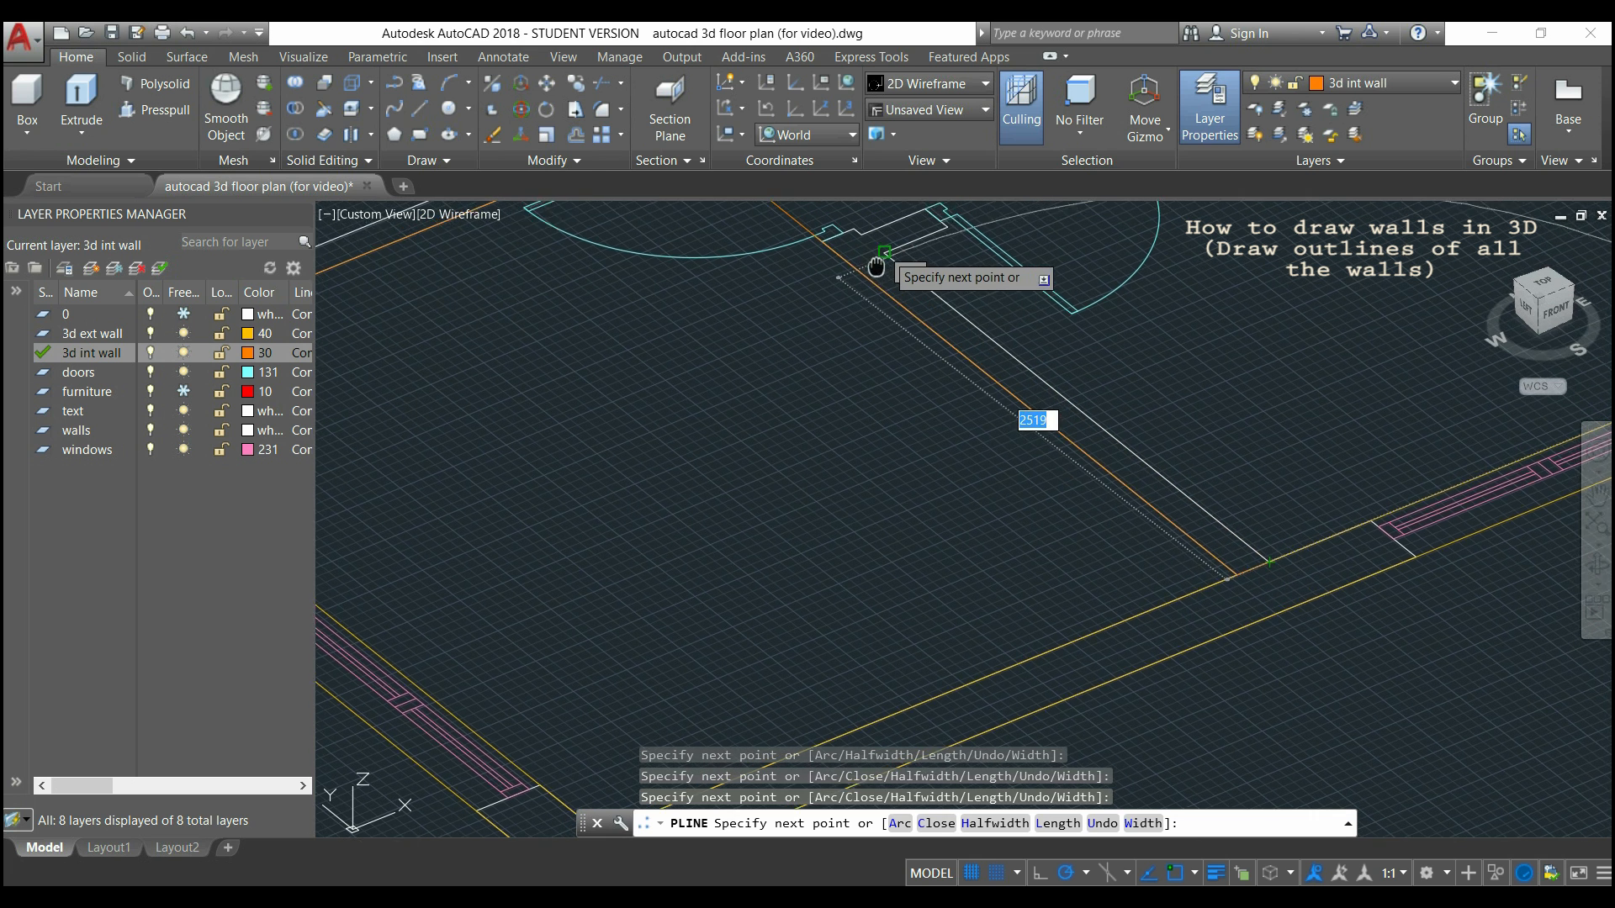
# Continue the polyline up the partition's east face, along the southeast room's north wall to the east exterior wall, and across that wall's thickness.
pyautogui.moveTo(876, 260); pyautogui.dragTo(652, 539, button='middle')
pyautogui.click(664, 537)
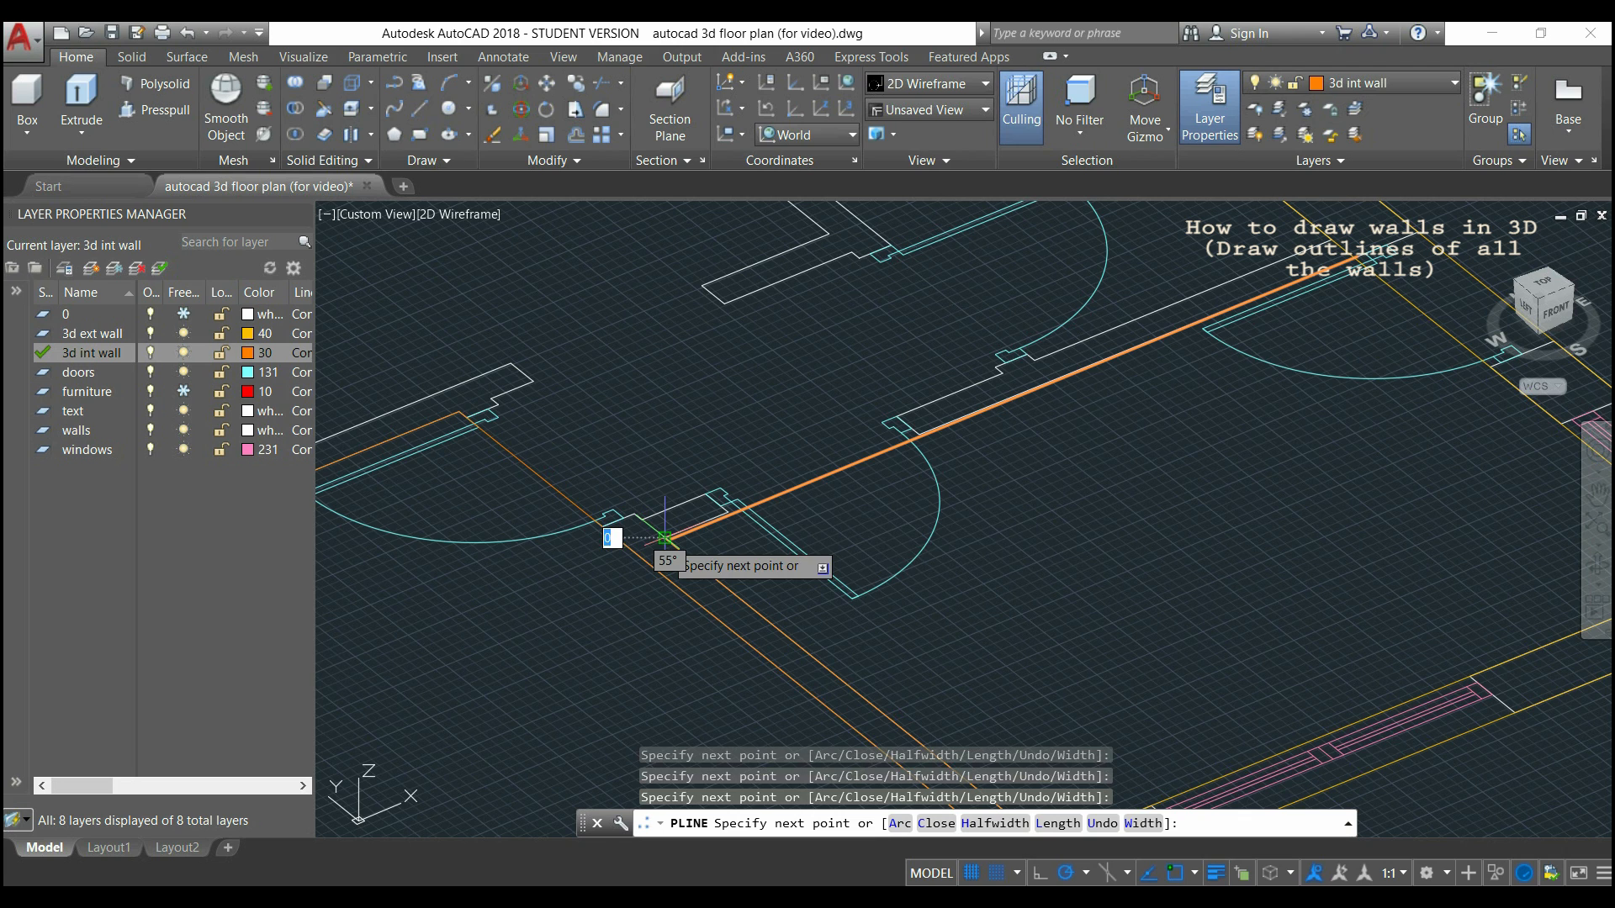
pyautogui.moveTo(1411, 268)
pyautogui.mouseDown(button='middle')
pyautogui.moveTo(961, 395)
pyautogui.moveTo(883, 360)
pyautogui.mouseUp(button='middle')
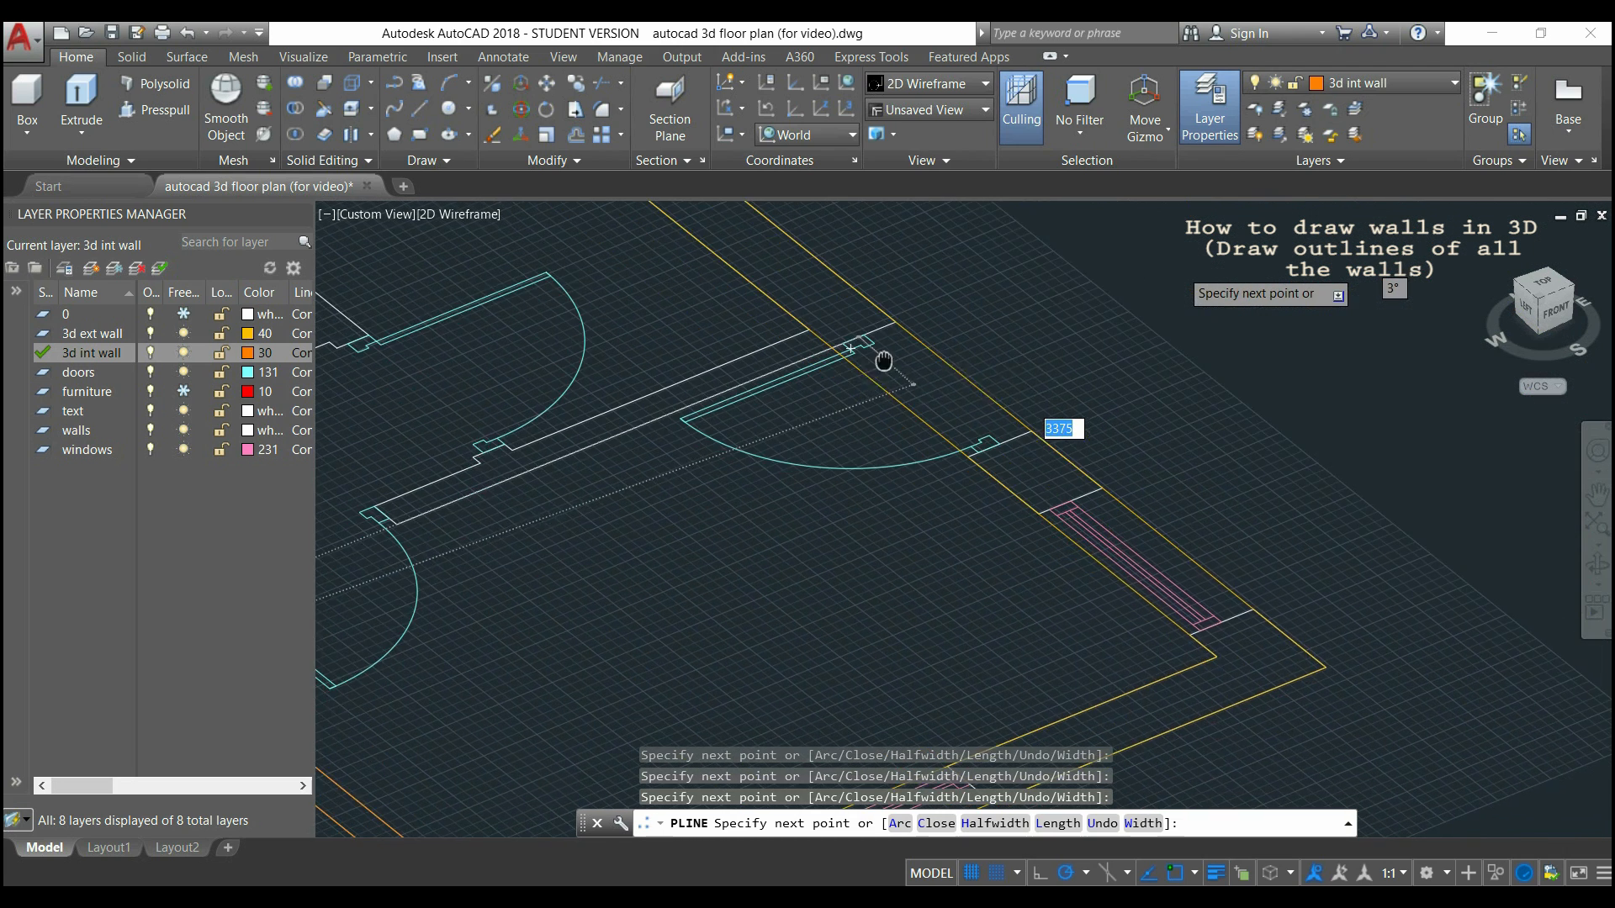
pyautogui.scroll(2, 878, 347)
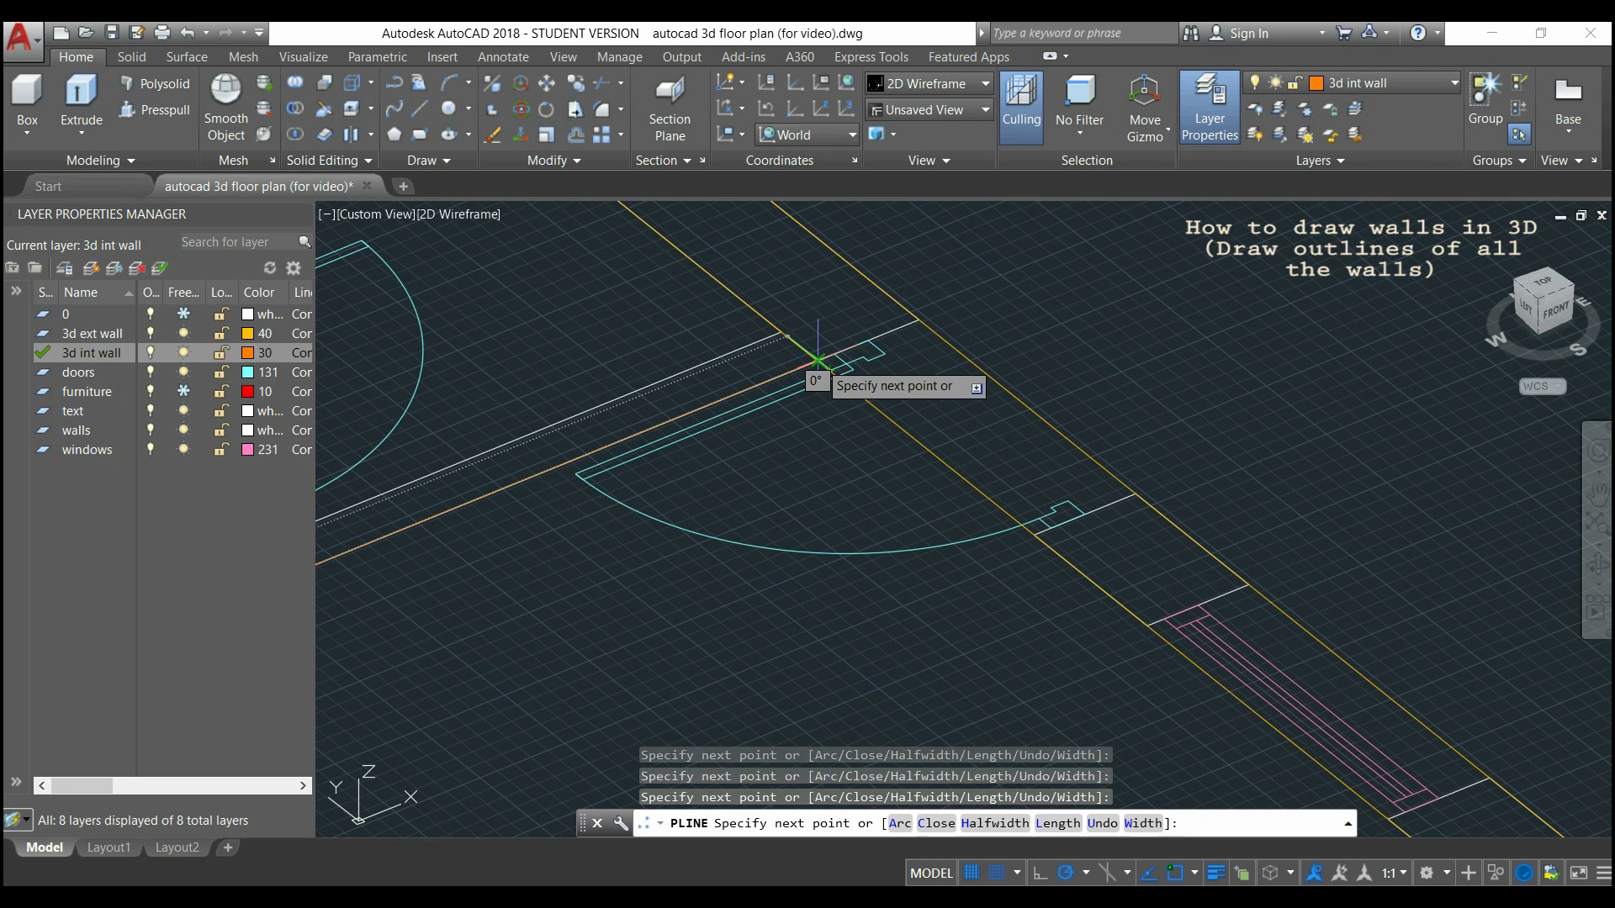
pyautogui.scroll(-3, 780, 336)
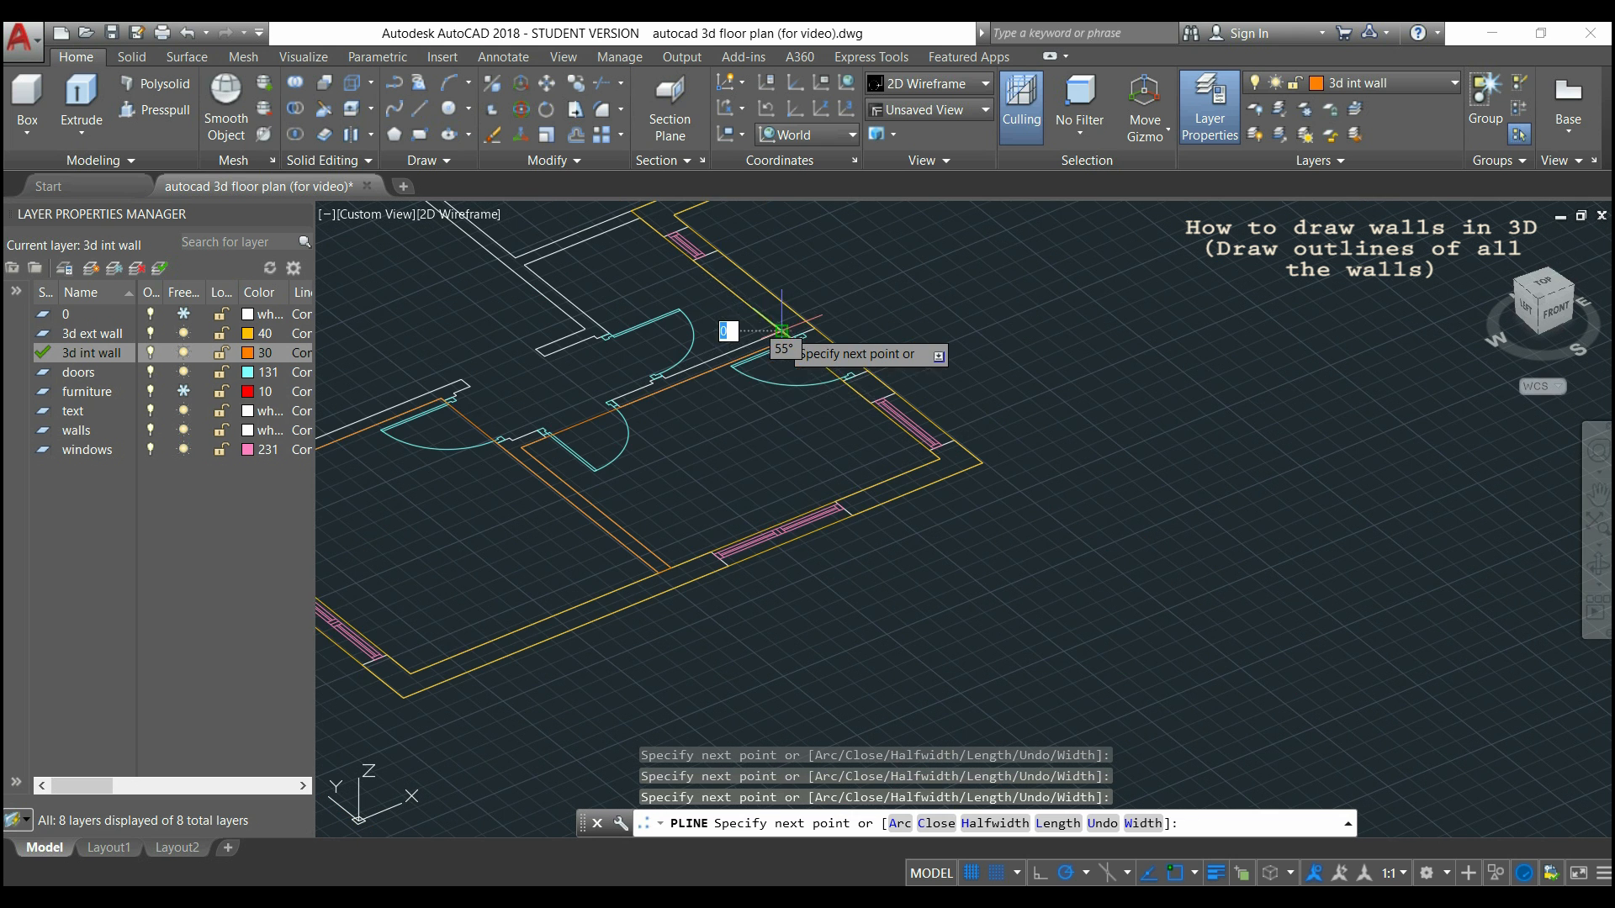
pyautogui.scroll(2, 681, 373)
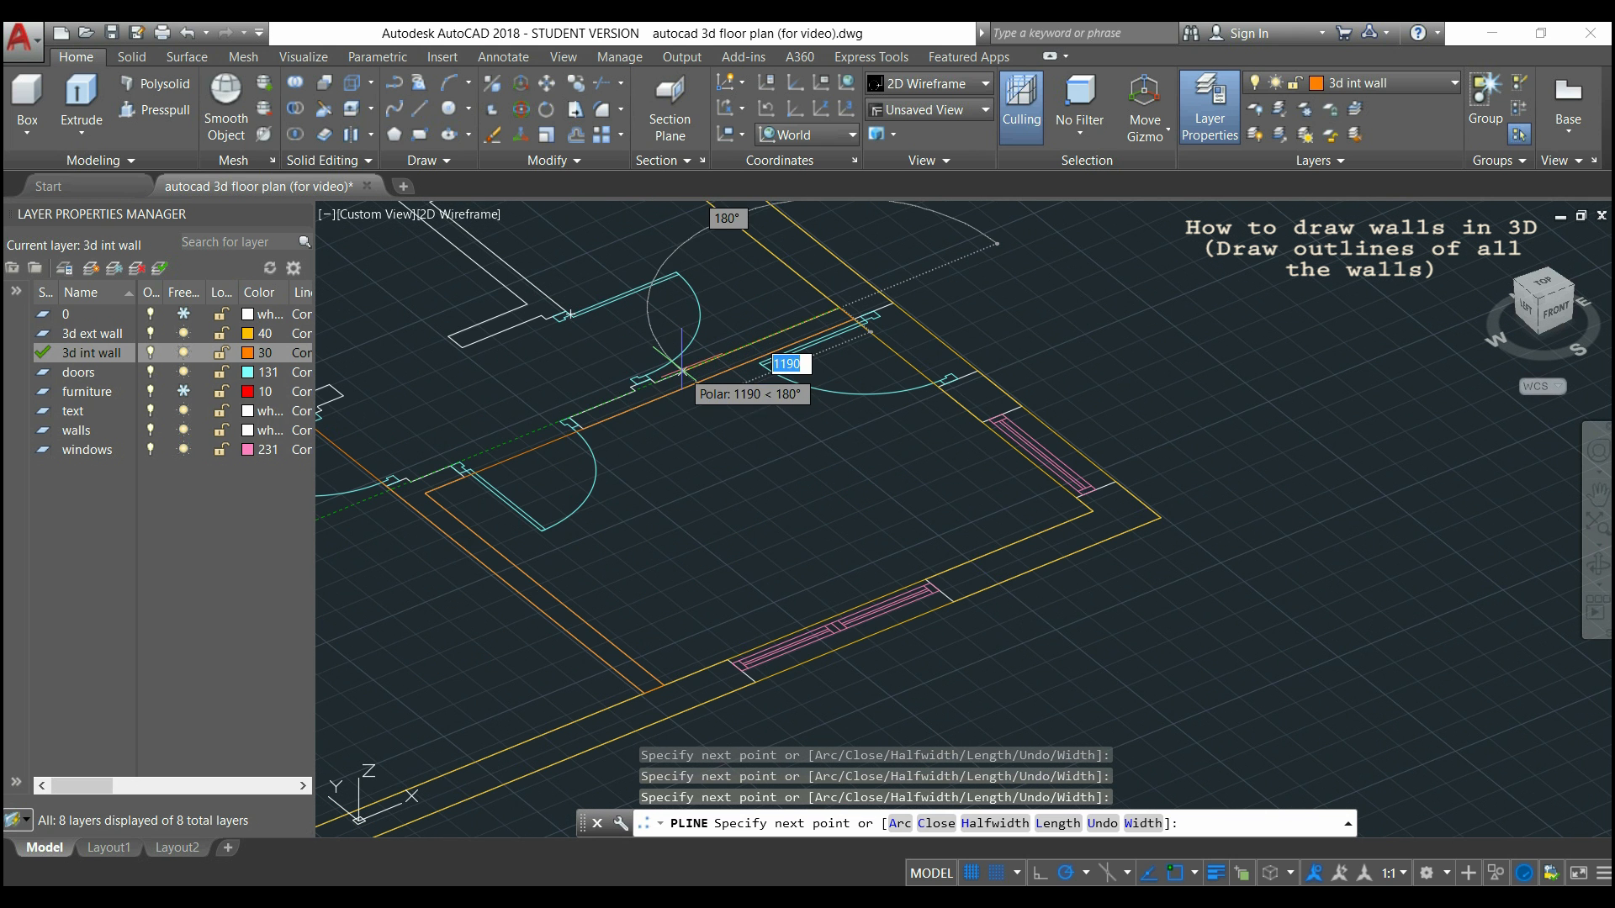
# Trace the remaining northern partition faces around the small east room and back to the west exterior wall, and end the polyline.
pyautogui.moveTo(529, 252); pyautogui.dragTo(856, 469, button='middle')
pyautogui.click(759, 417)
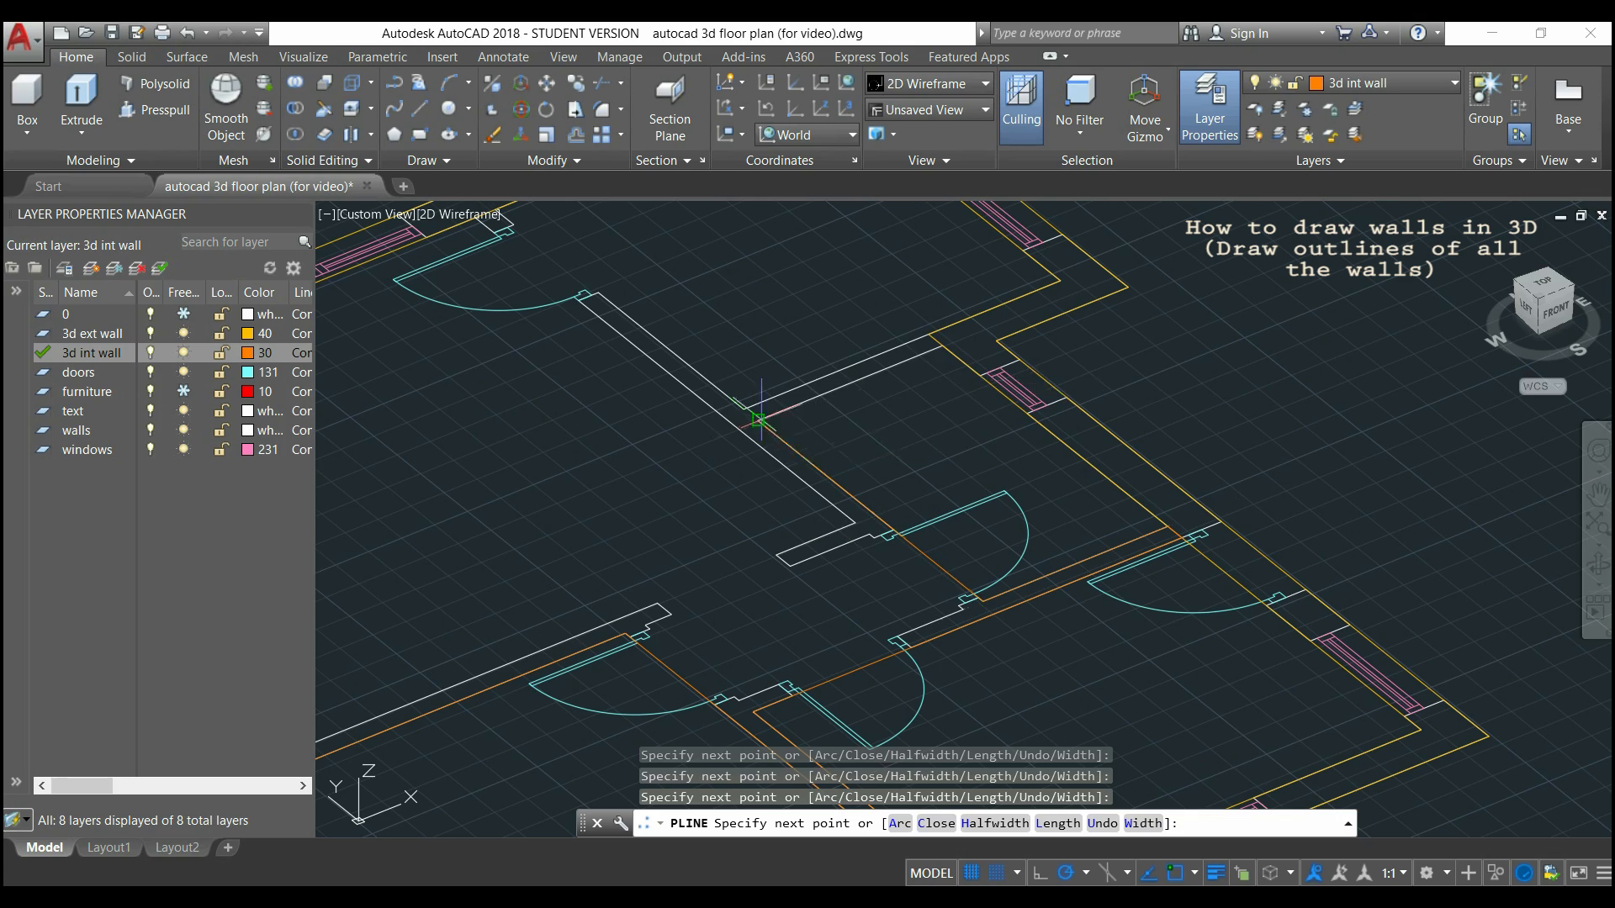
pyautogui.click(942, 344)
pyautogui.scroll(-2, 943, 344)
pyautogui.scroll(4, 626, 521)
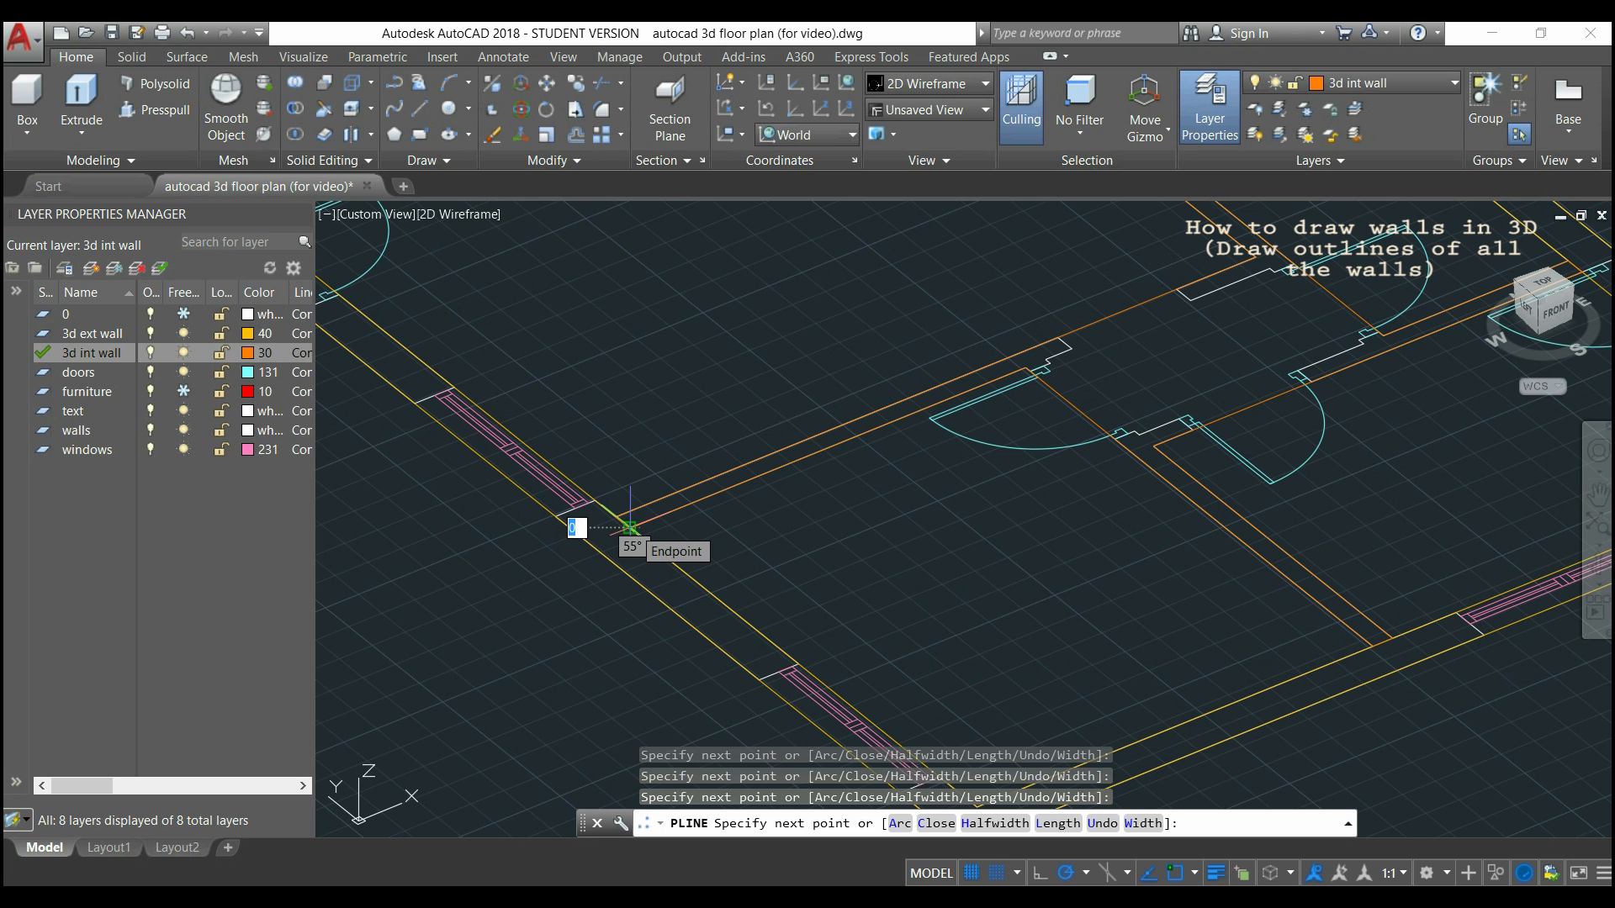
pyautogui.press('Escape')
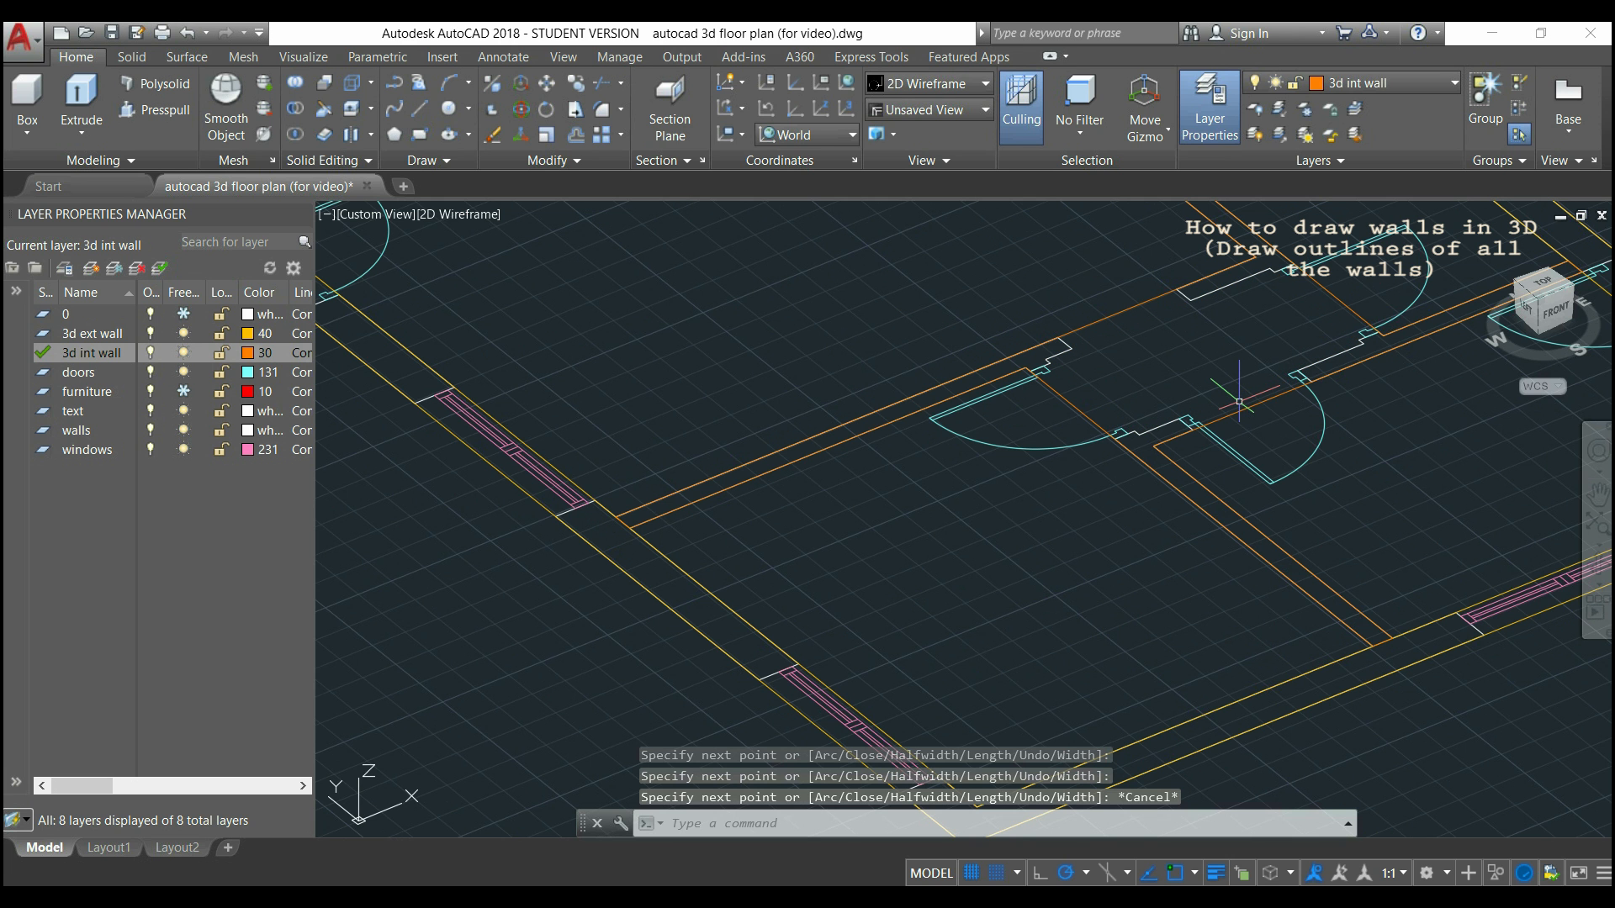
# Trace the central hallway's inner outline with a separate polyline through its four corners back to the northwest start, and end it.
pyautogui.press('Return')
pyautogui.scroll(3, 1057, 358)
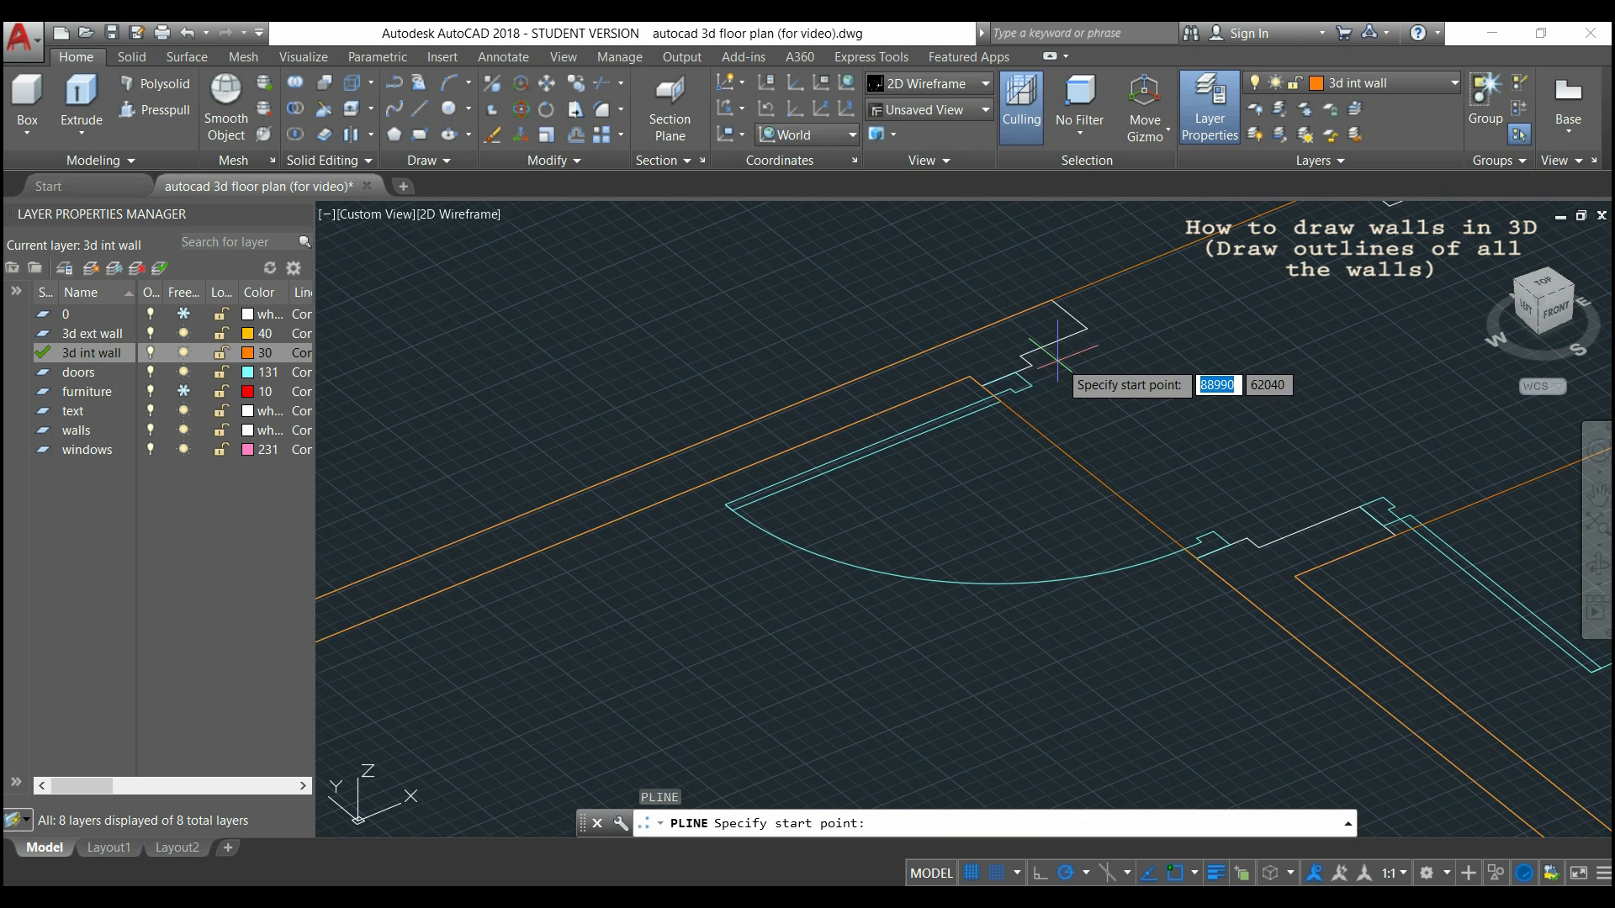
pyautogui.click(1020, 356)
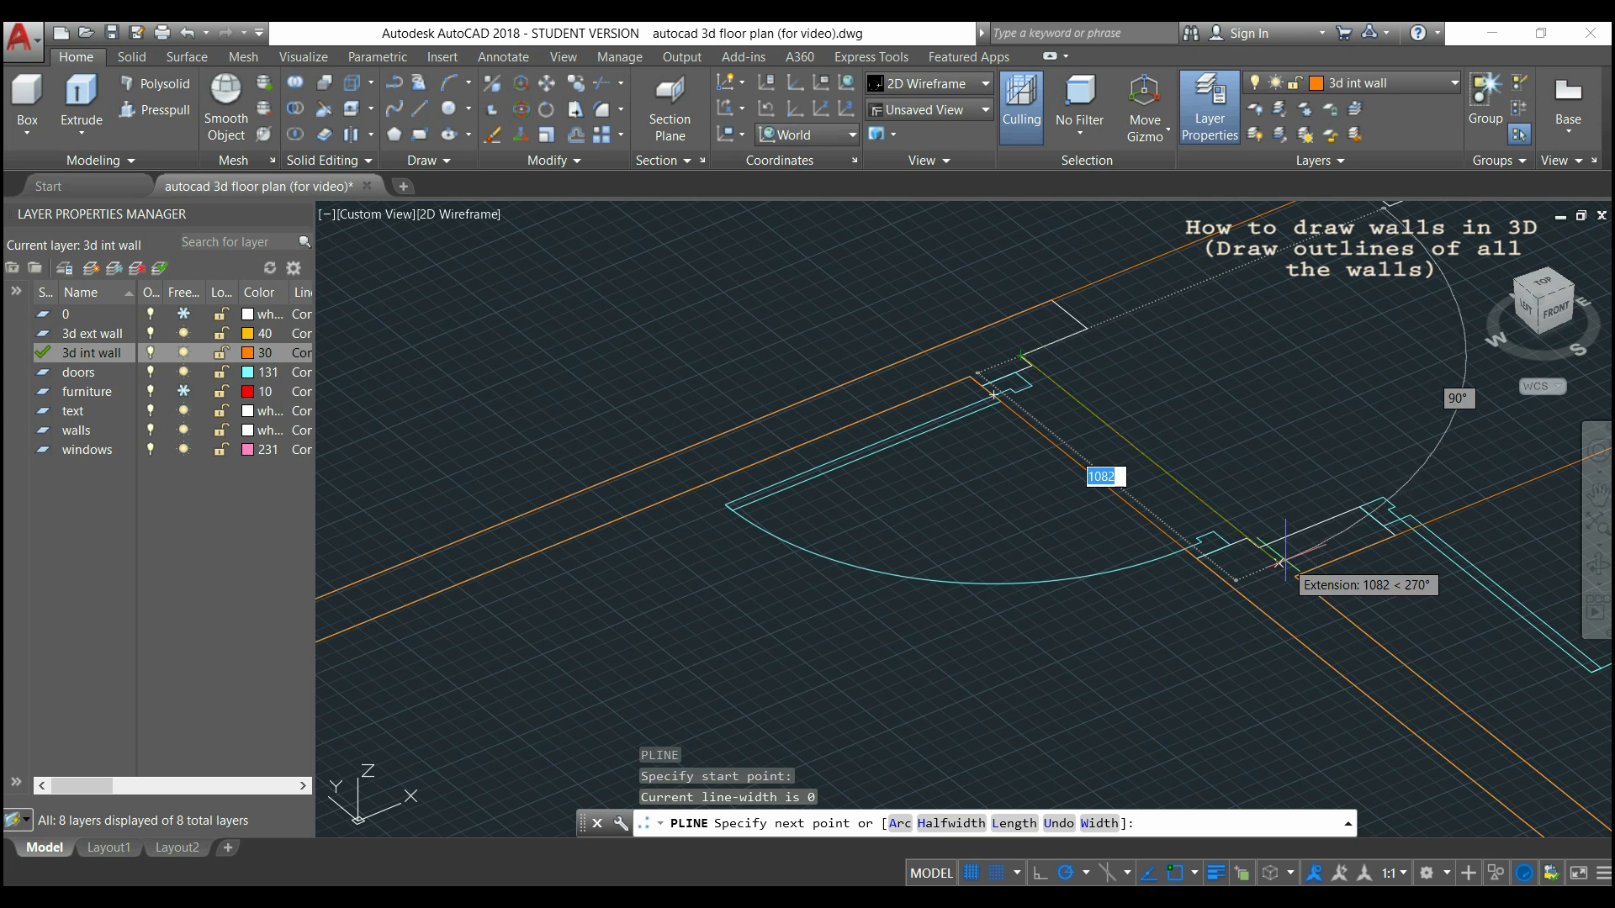
pyautogui.click(1259, 547)
pyautogui.moveTo(1442, 409); pyautogui.dragTo(718, 449, button='middle')
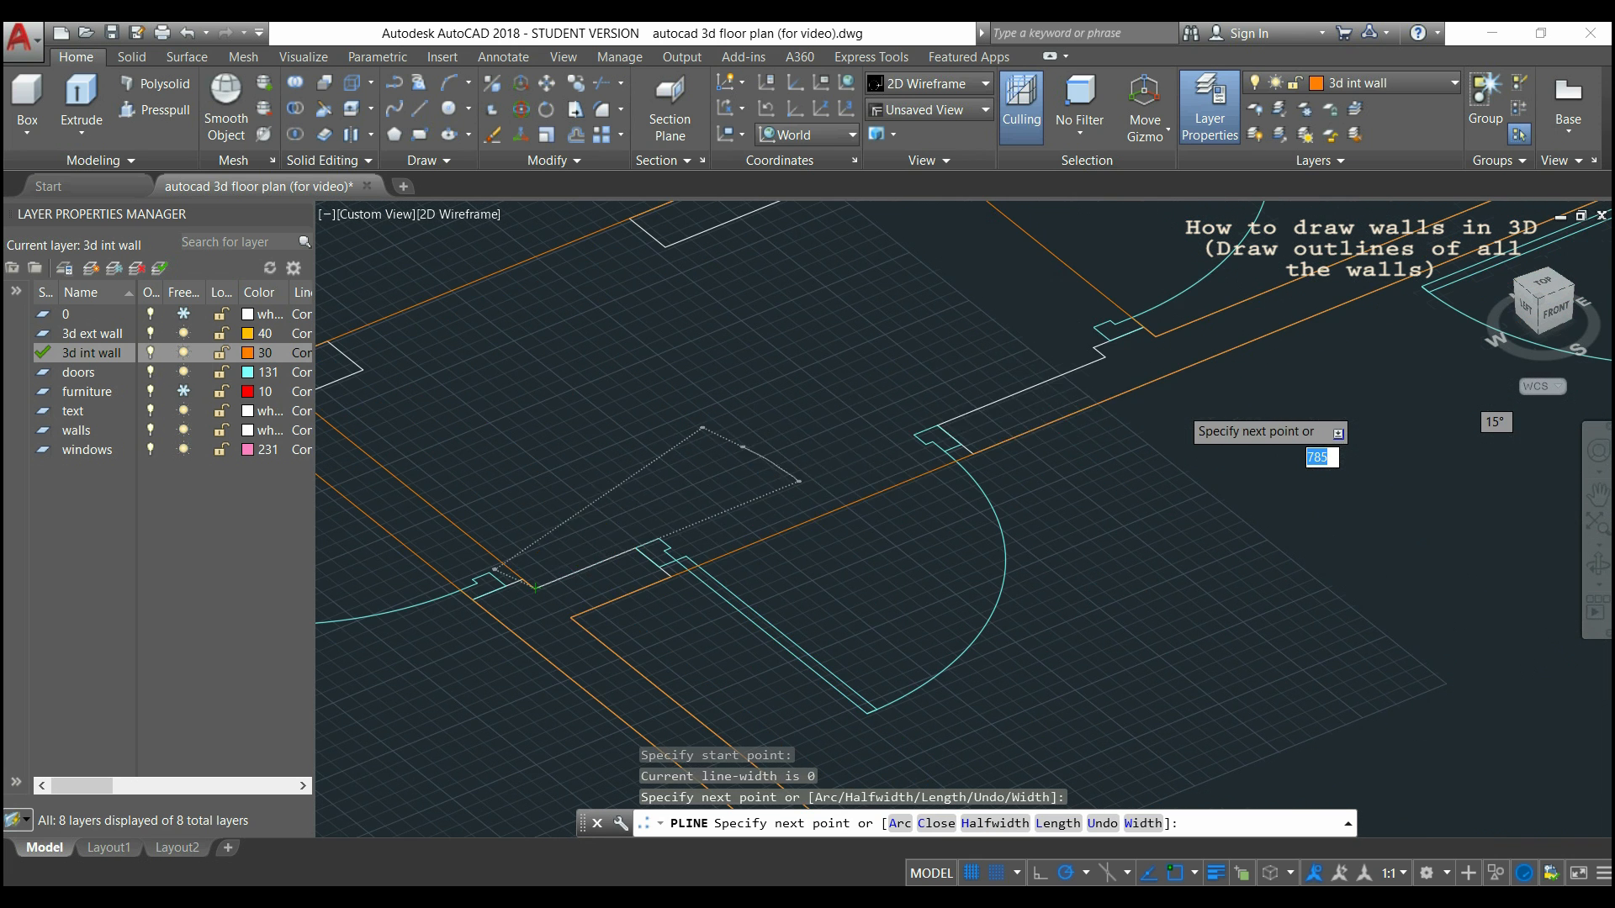
pyautogui.click(1099, 352)
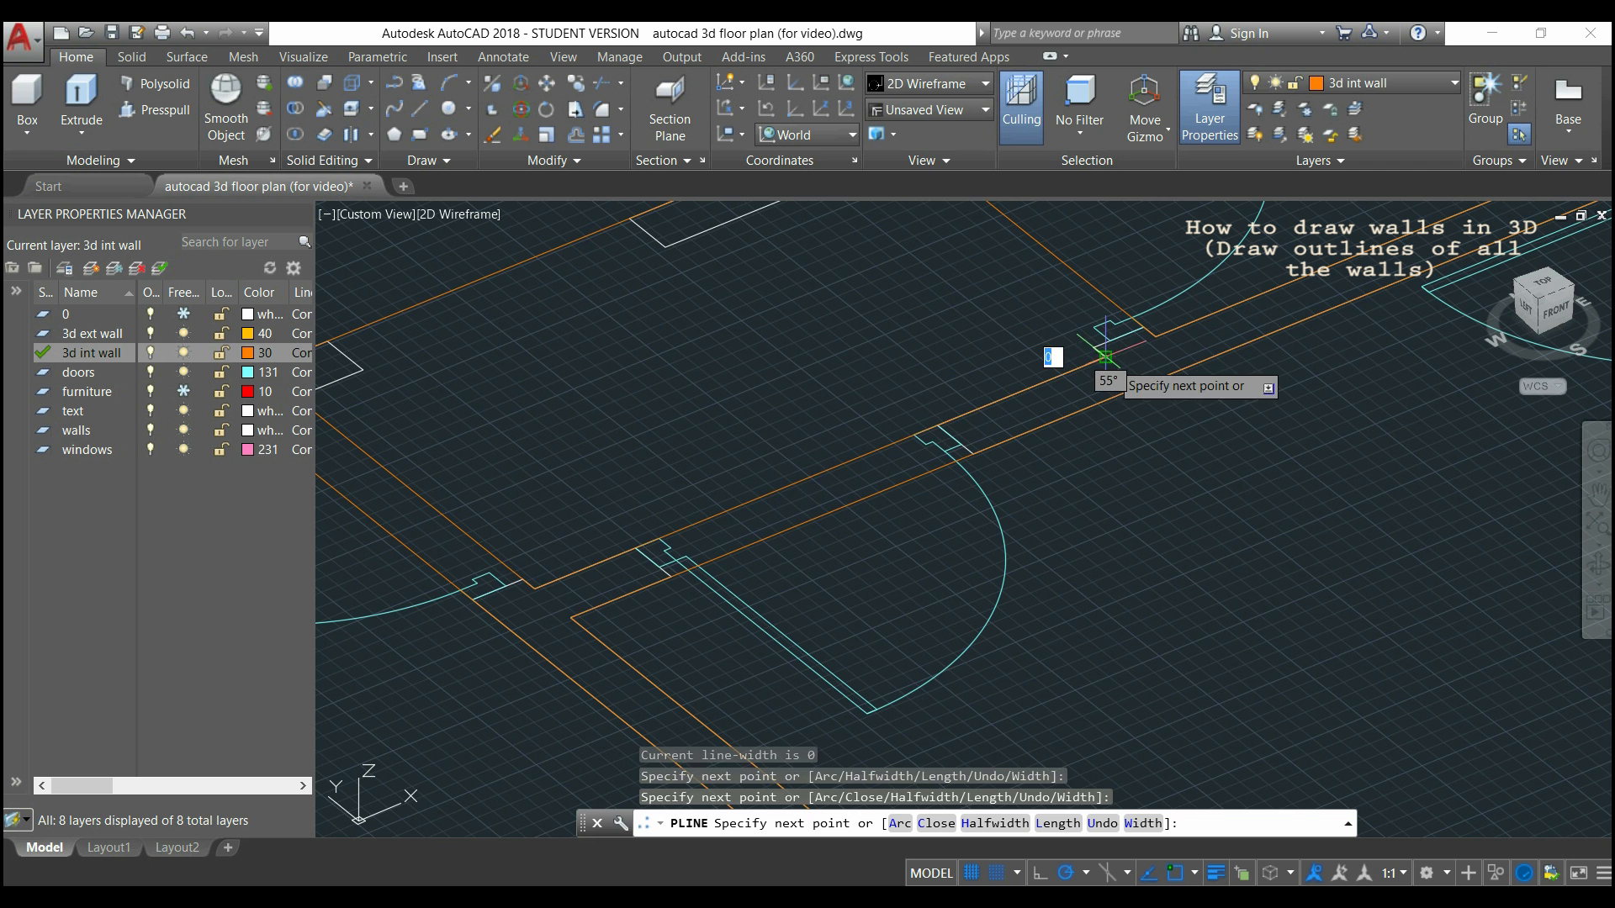
pyautogui.moveTo(850, 269); pyautogui.dragTo(1005, 370, button='middle')
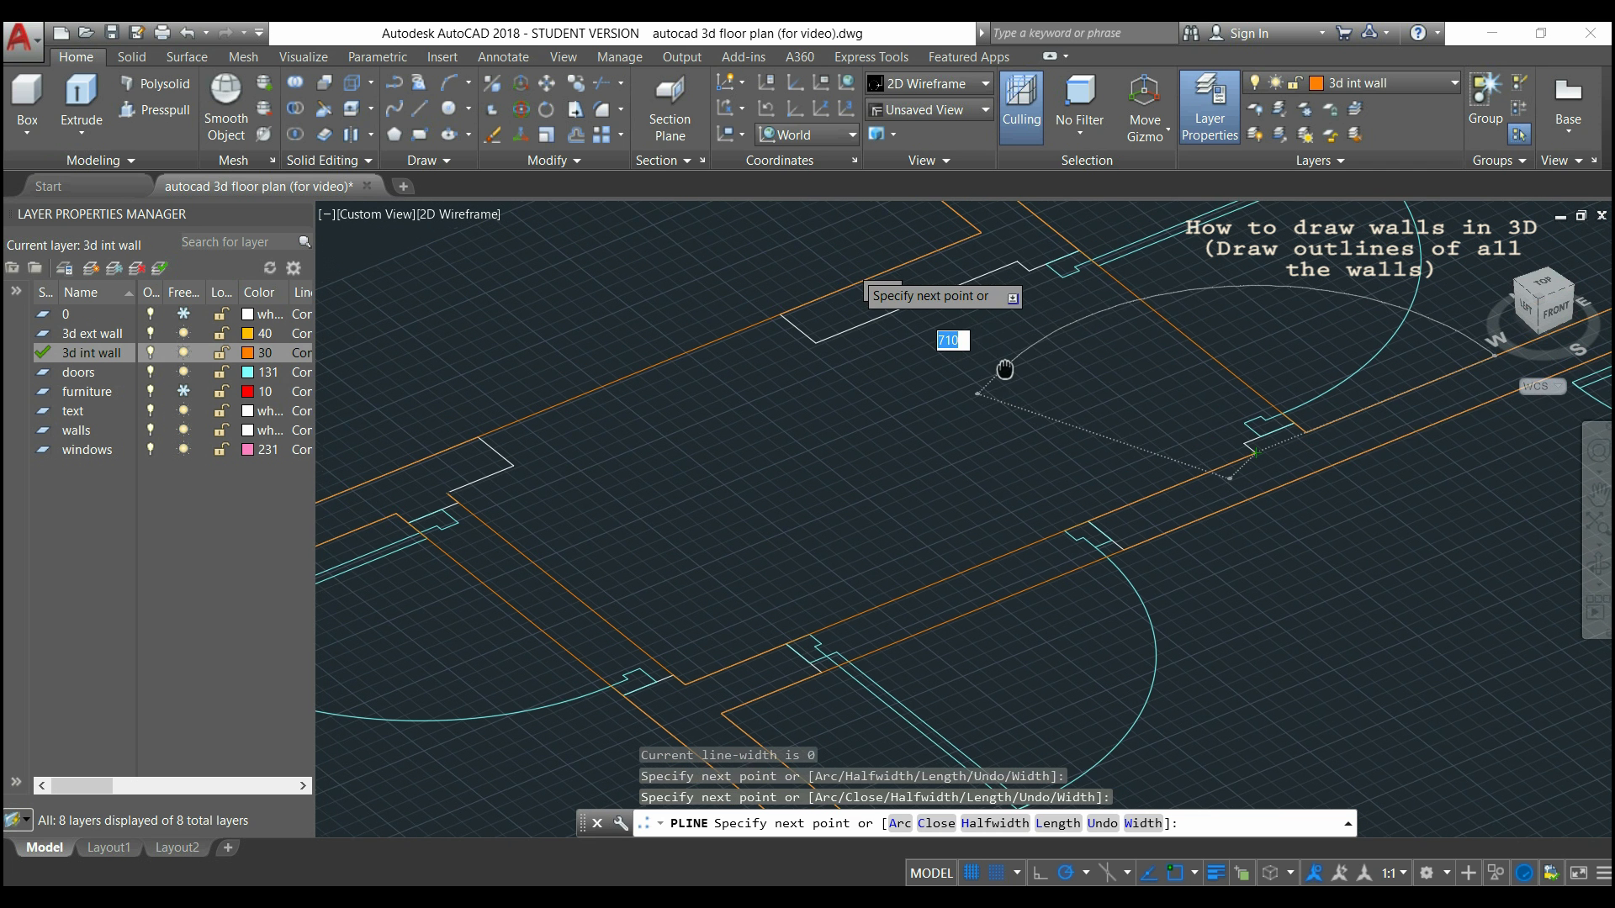
pyautogui.click(1018, 260)
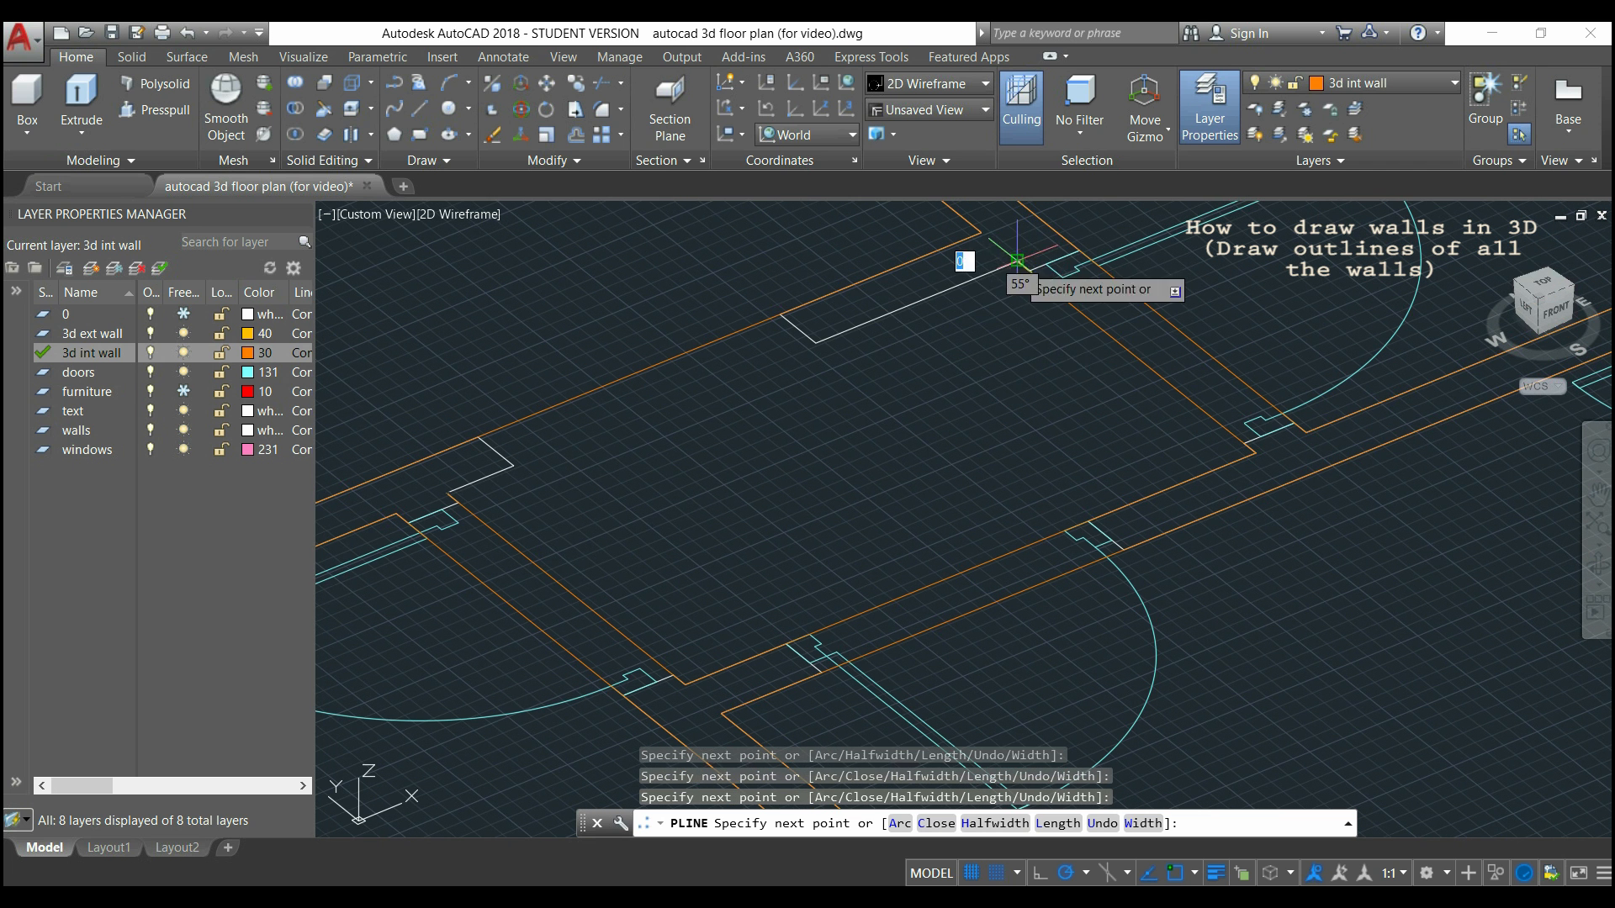
pyautogui.click(455, 492)
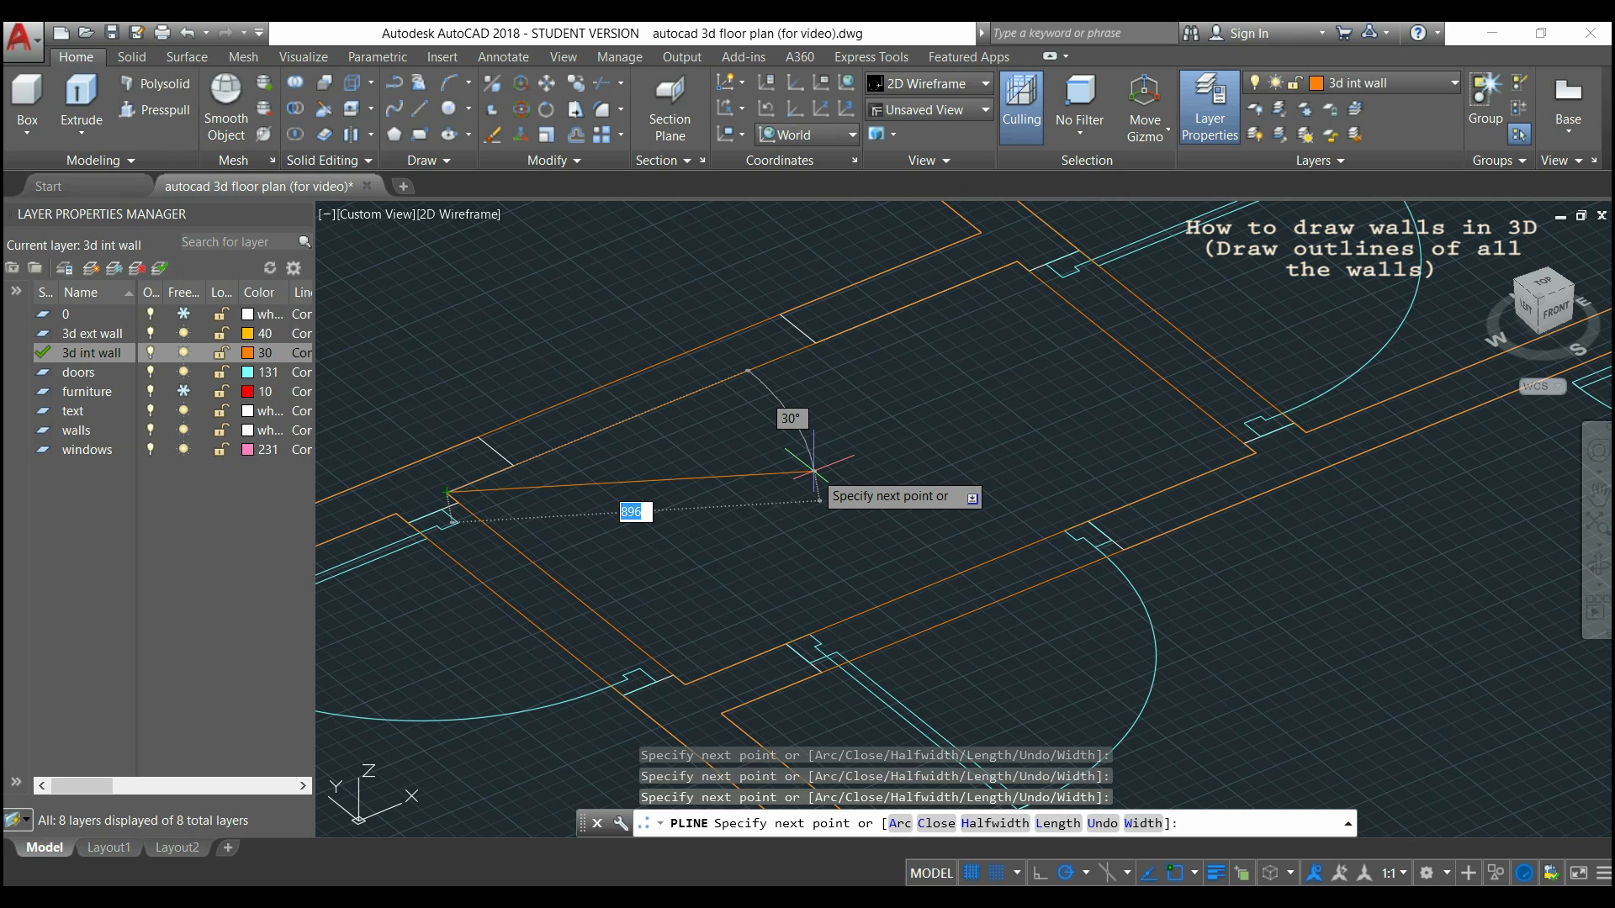
pyautogui.press('Escape')
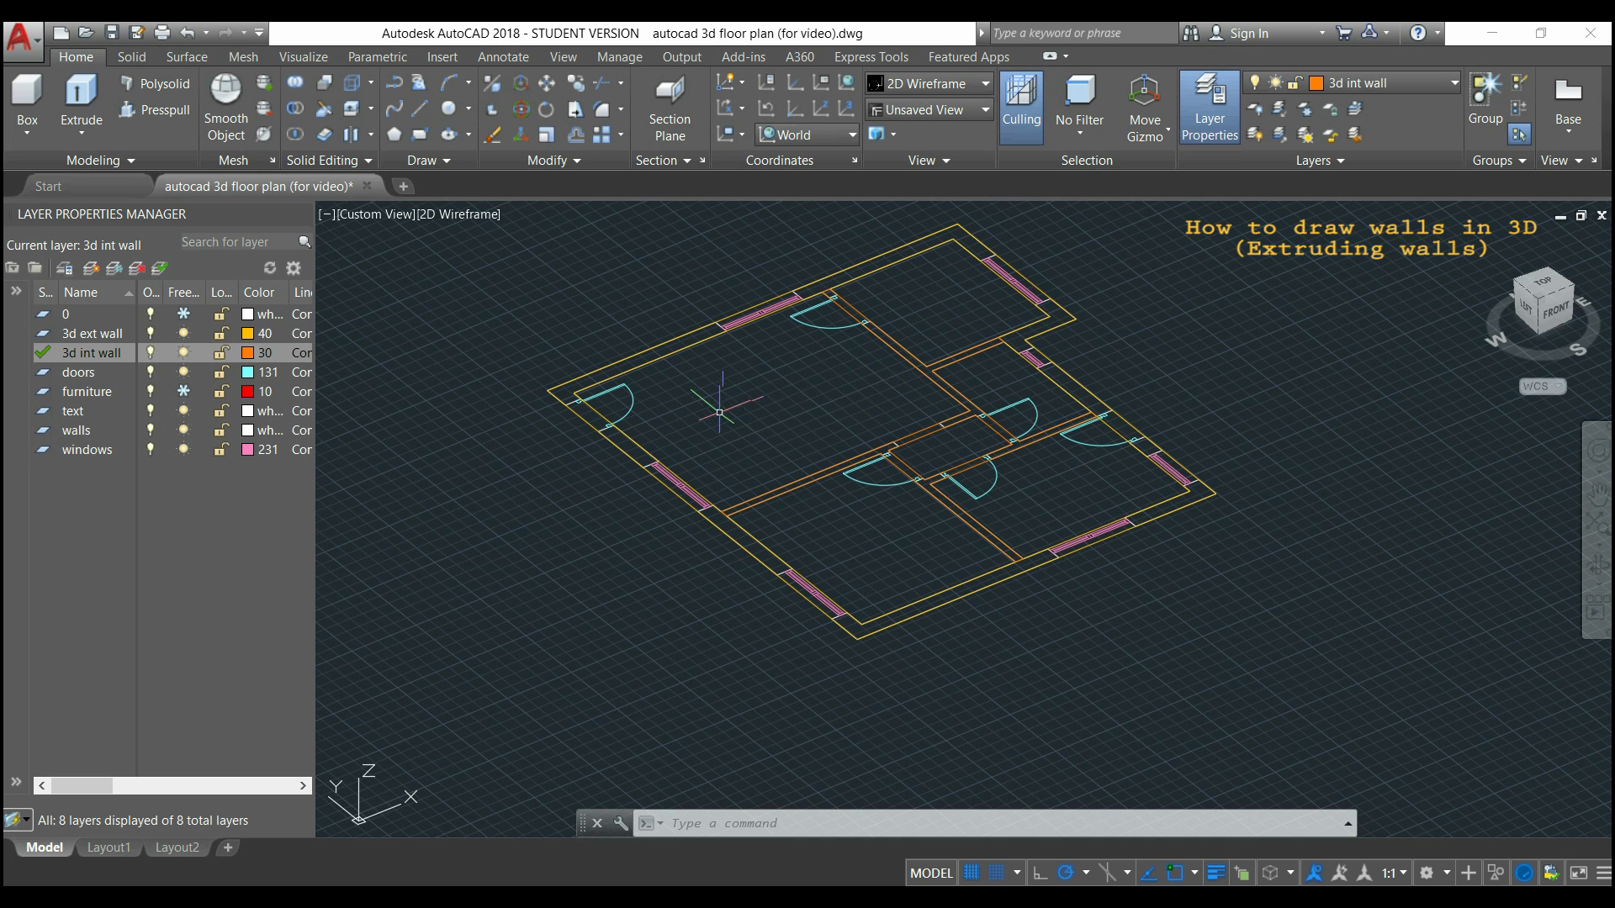
# Freeze the walls, text, doors and windows layers so only the 3D wall outlines are shown.
pyautogui.click(185, 433)
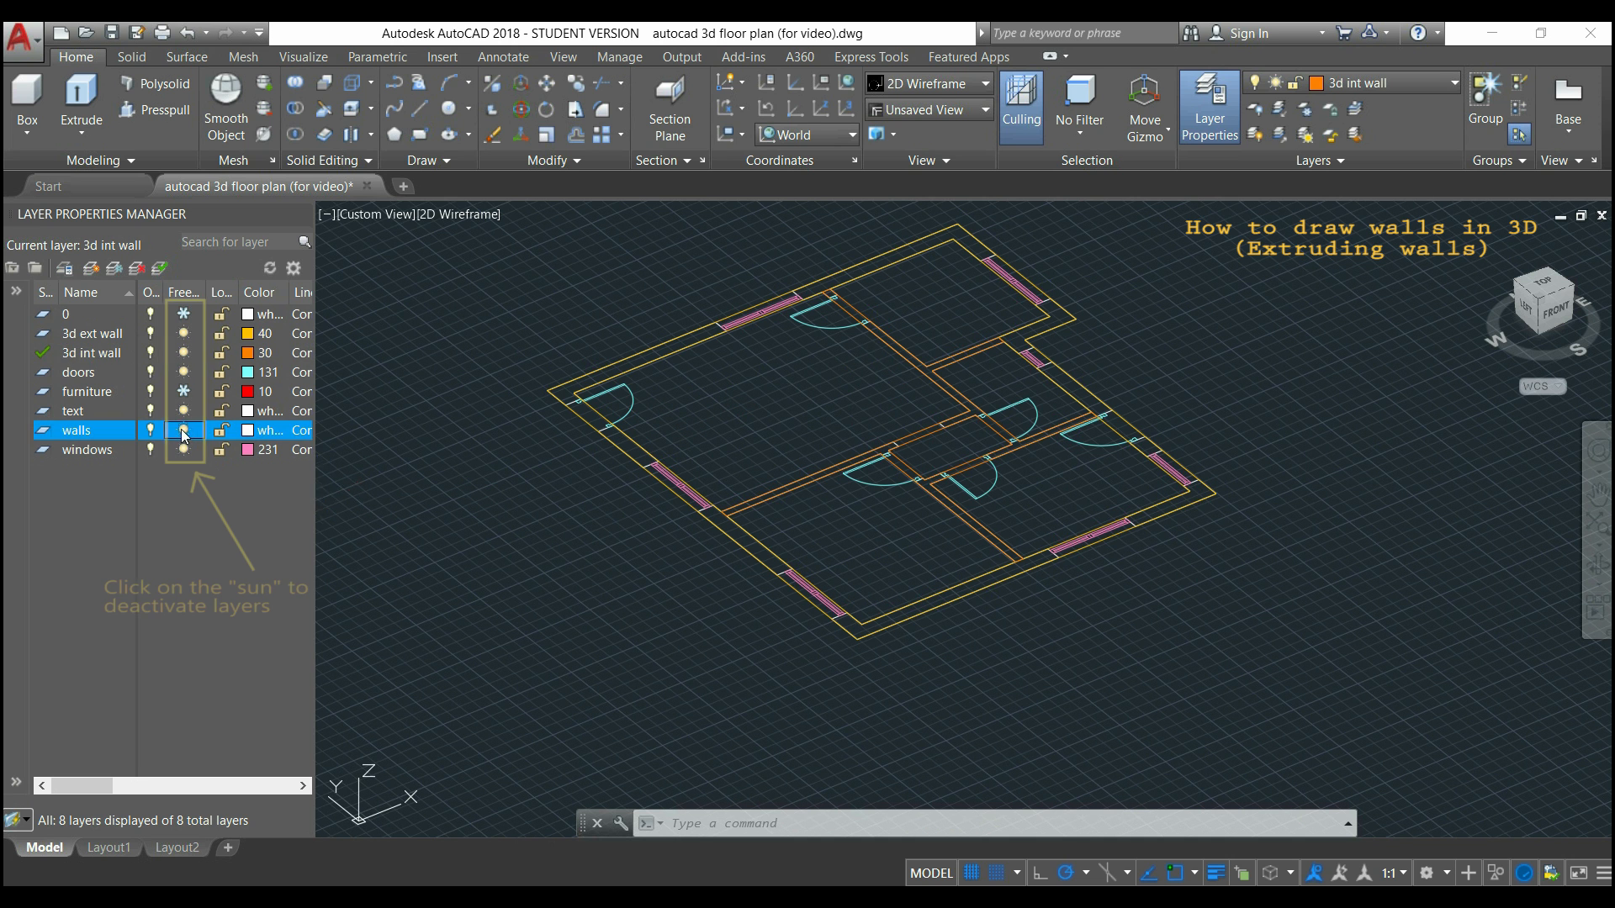
pyautogui.click(184, 410)
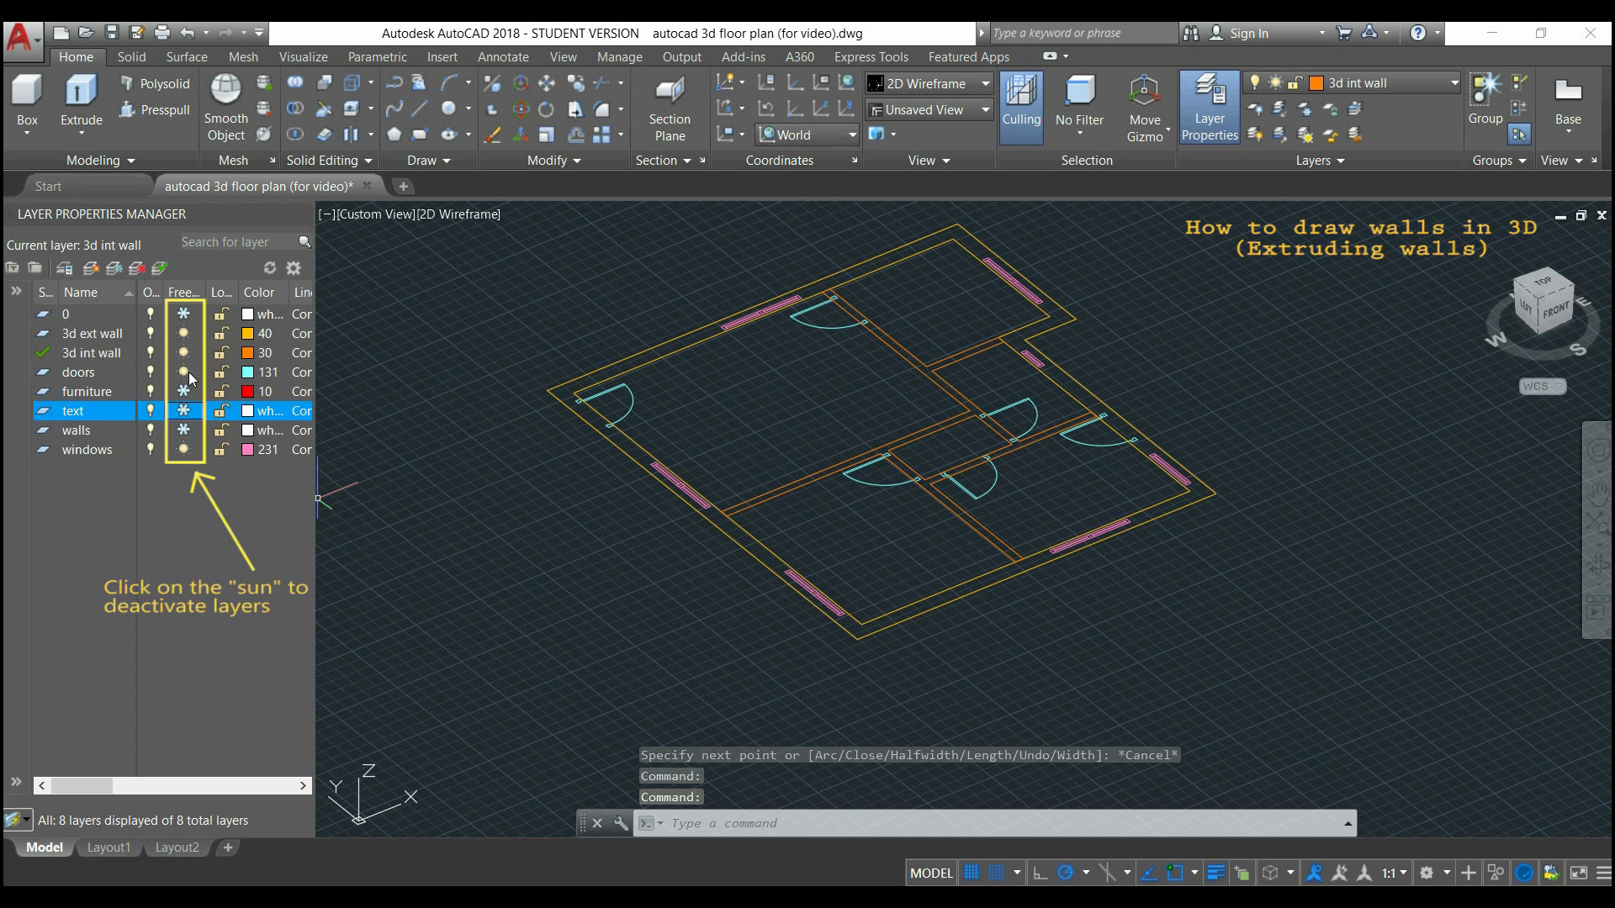
pyautogui.click(184, 372)
pyautogui.click(184, 449)
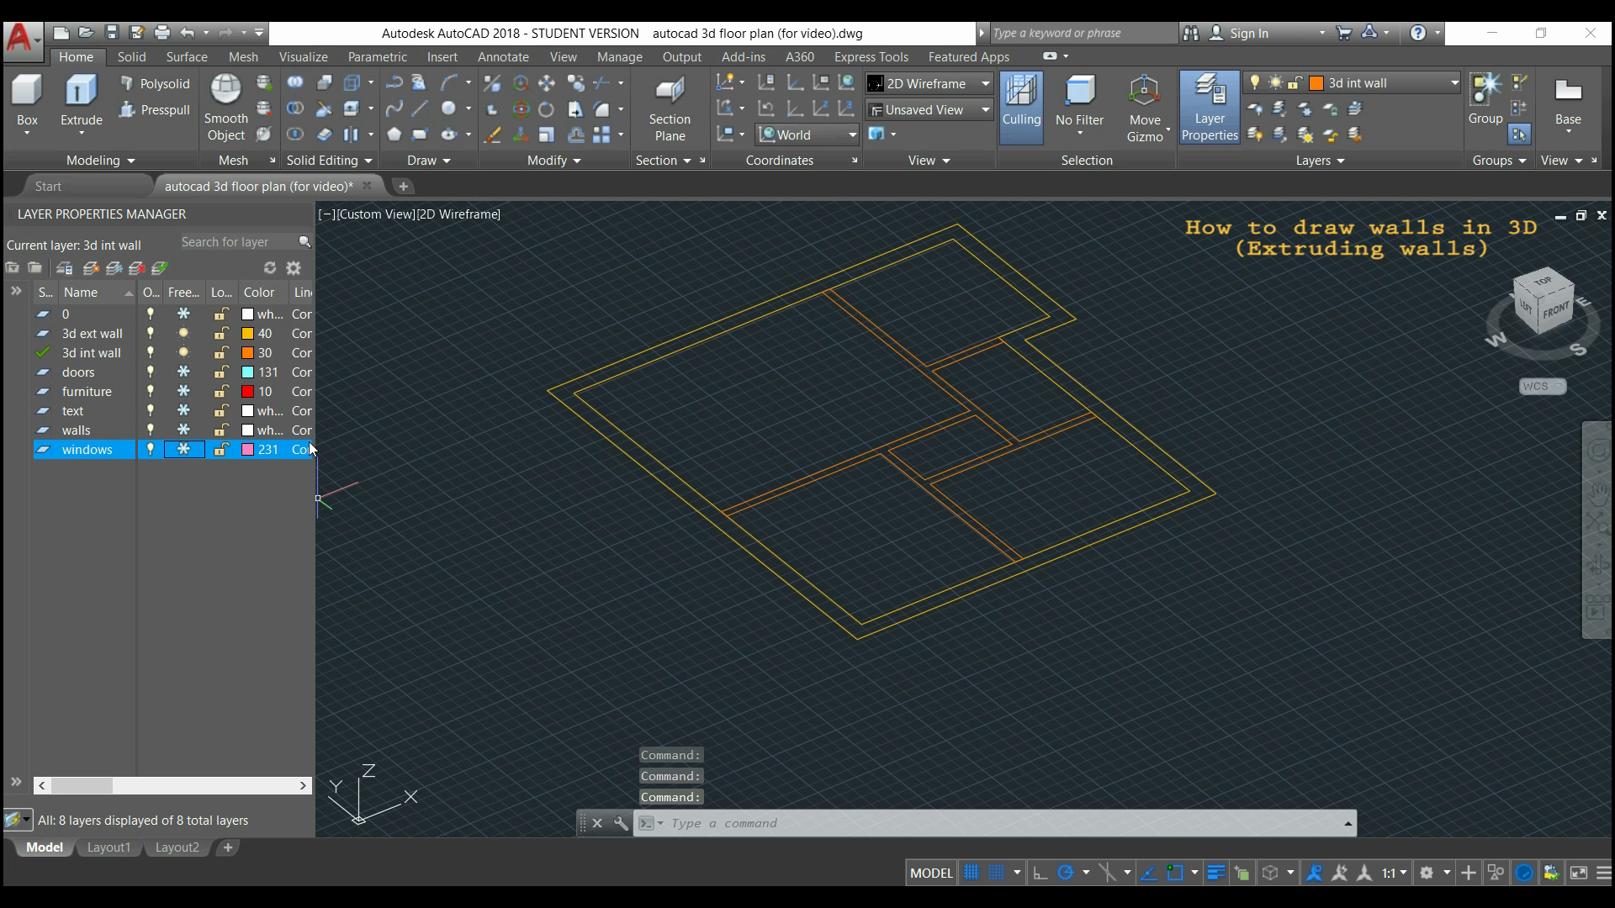
# Extrude the bounded area between the interior wall outlines to a height of 2600 with Presspull.
pyautogui.write('Press')
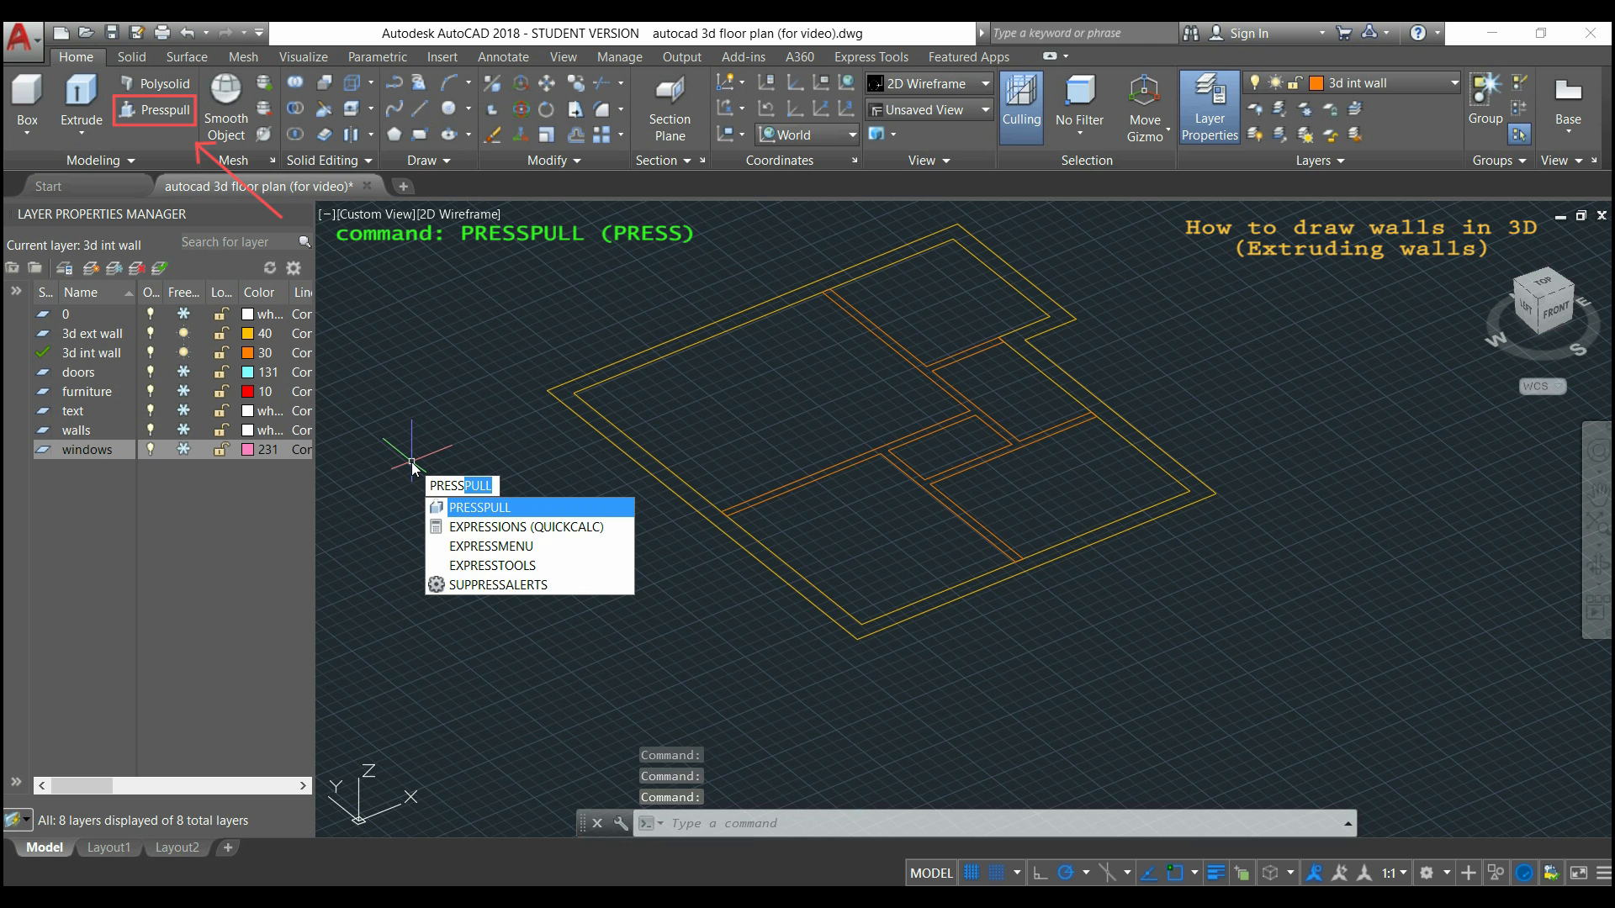
pyautogui.press('Return')
pyautogui.scroll(3, 820, 496)
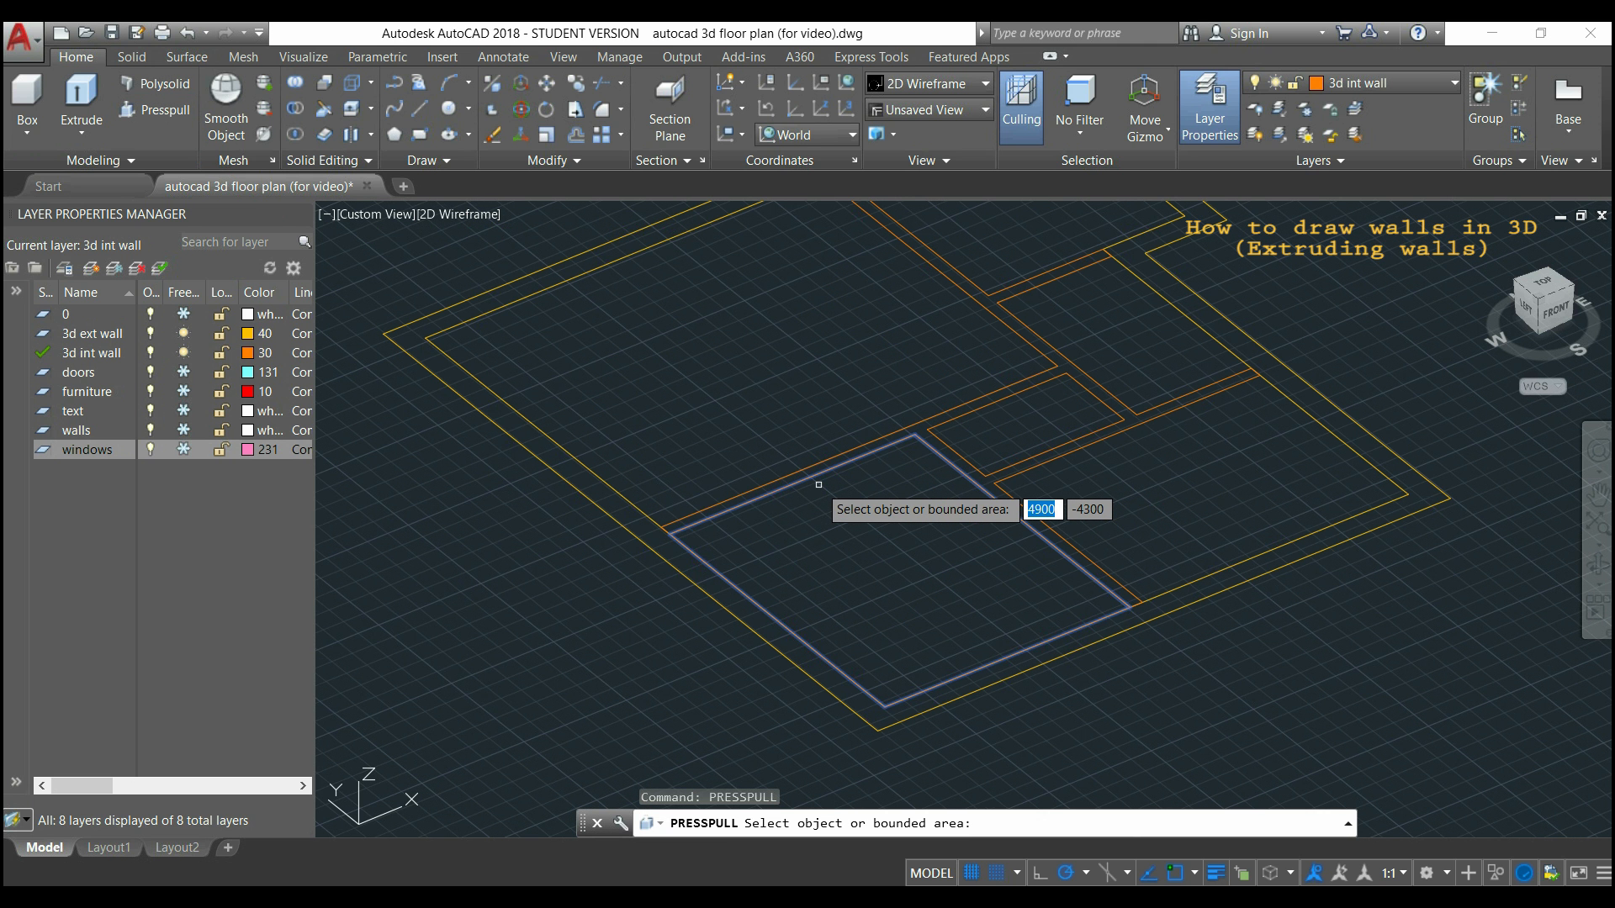
pyautogui.scroll(4, 816, 479)
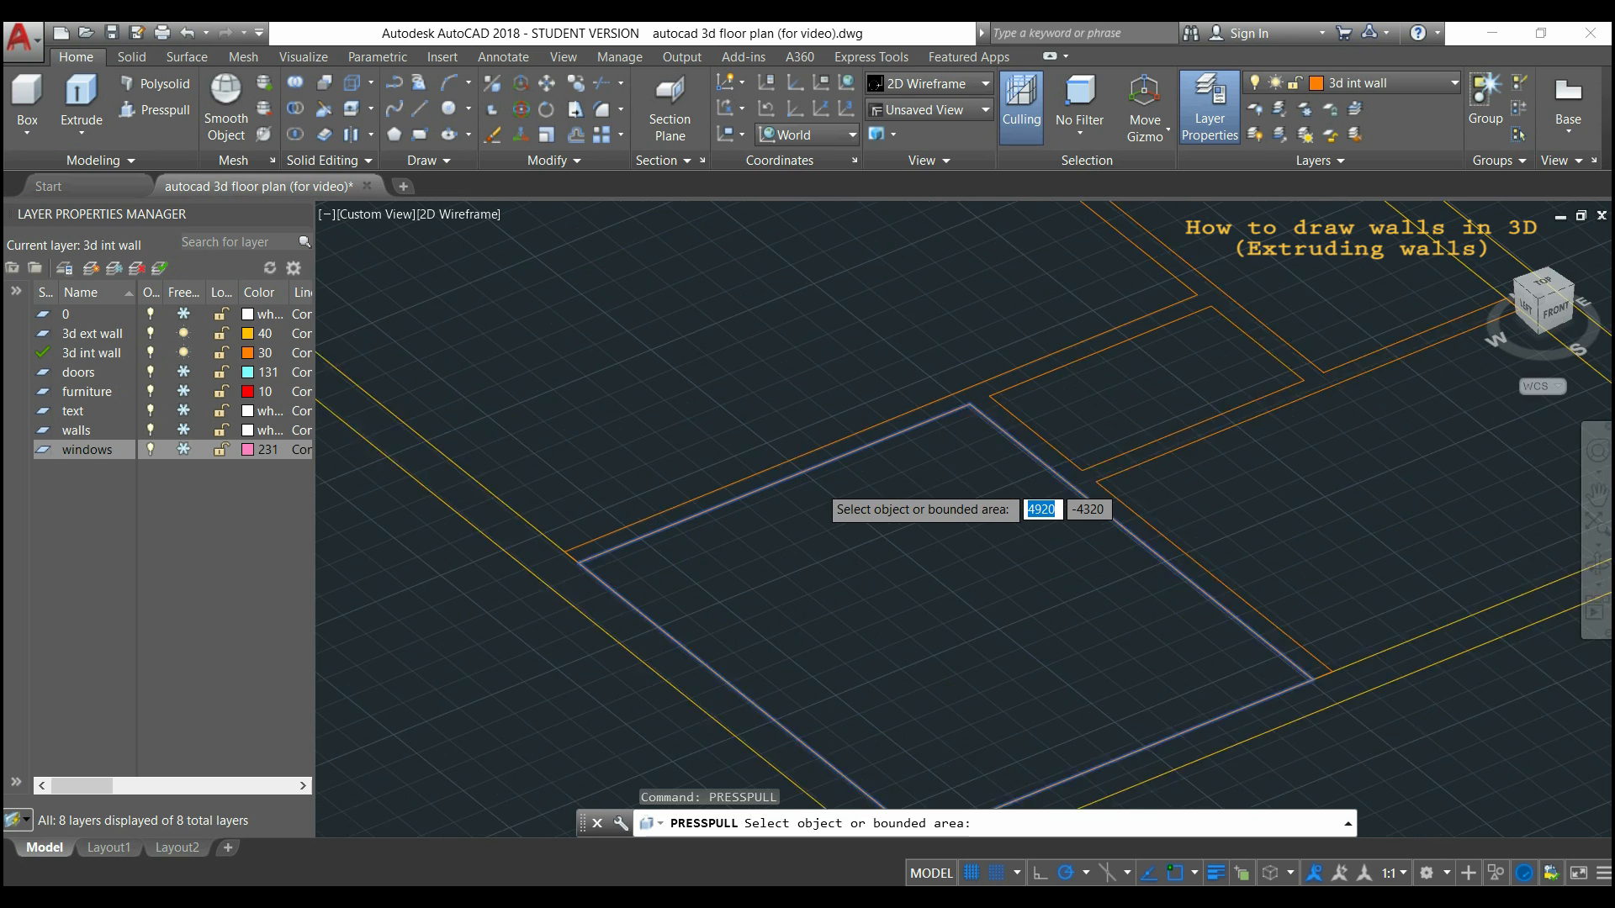
pyautogui.click(804, 443)
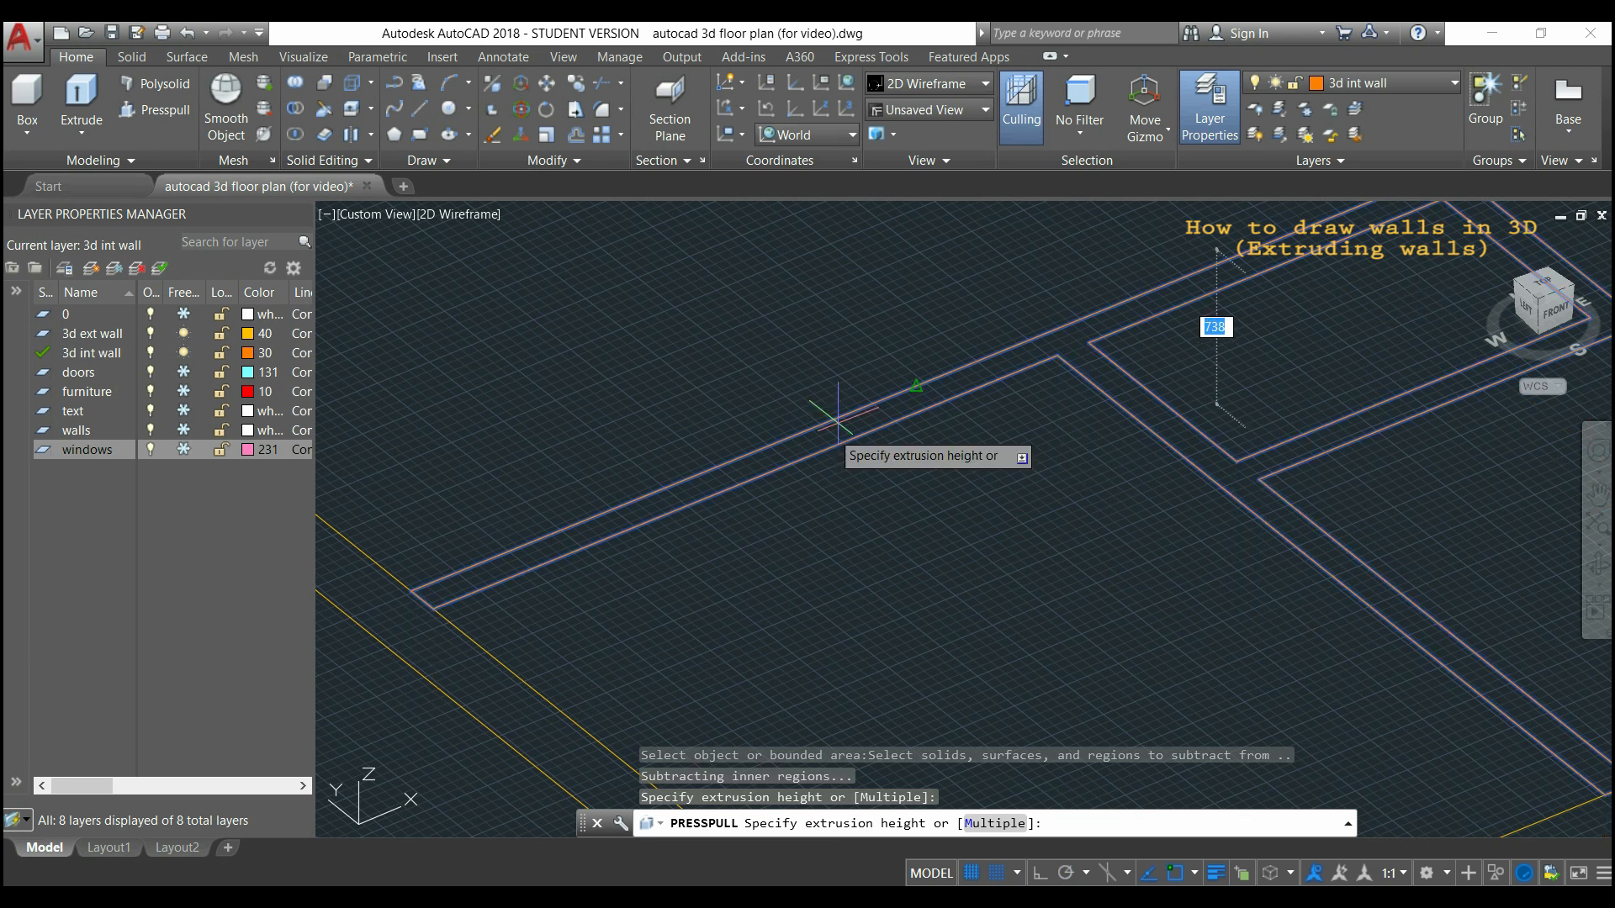
pyautogui.moveTo(970, 280); pyautogui.dragTo(879, 359, button='middle')
pyautogui.scroll(-2, 1015, 258)
pyautogui.moveTo(1143, 233); pyautogui.dragTo(1041, 286, button='middle')
pyautogui.scroll(-3, 1041, 286)
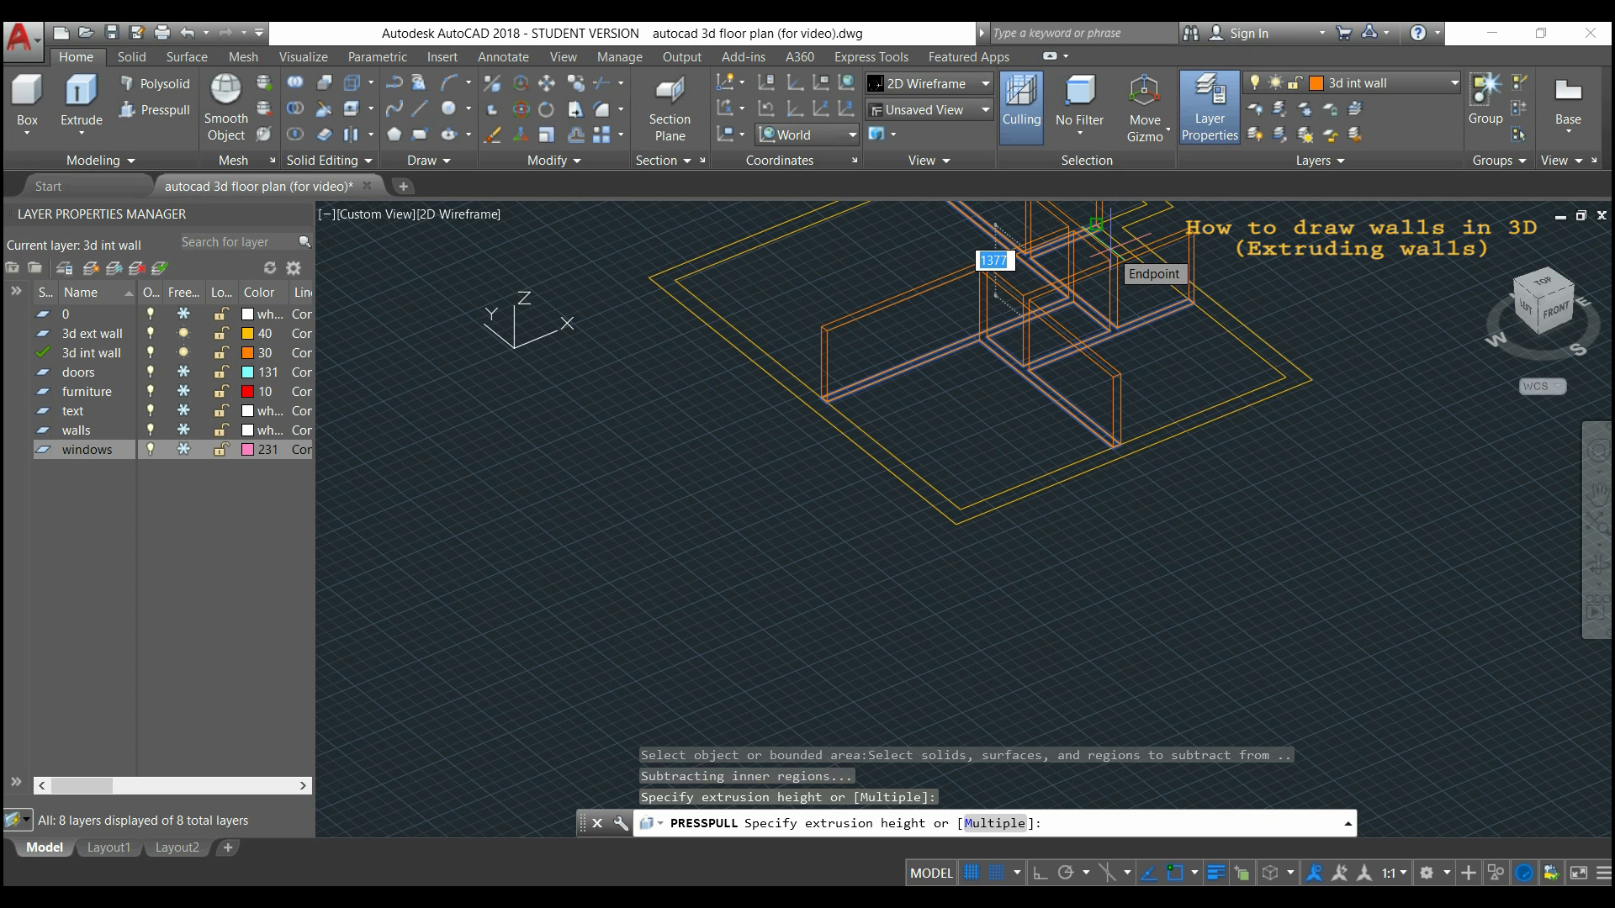
pyautogui.write('2600')
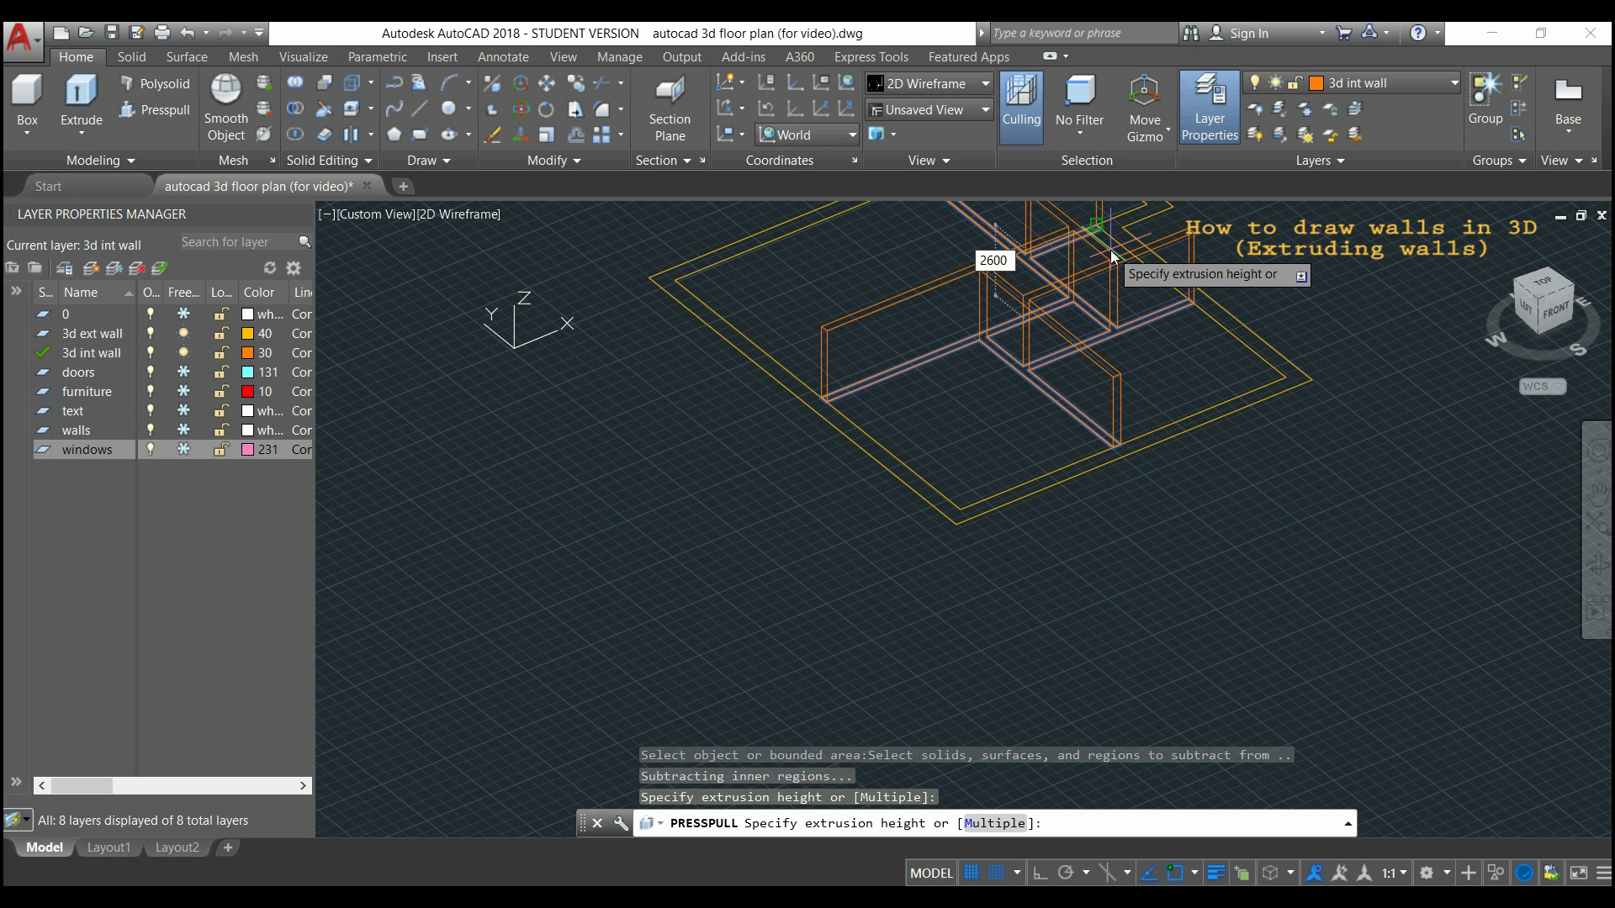
pyautogui.press('Return')
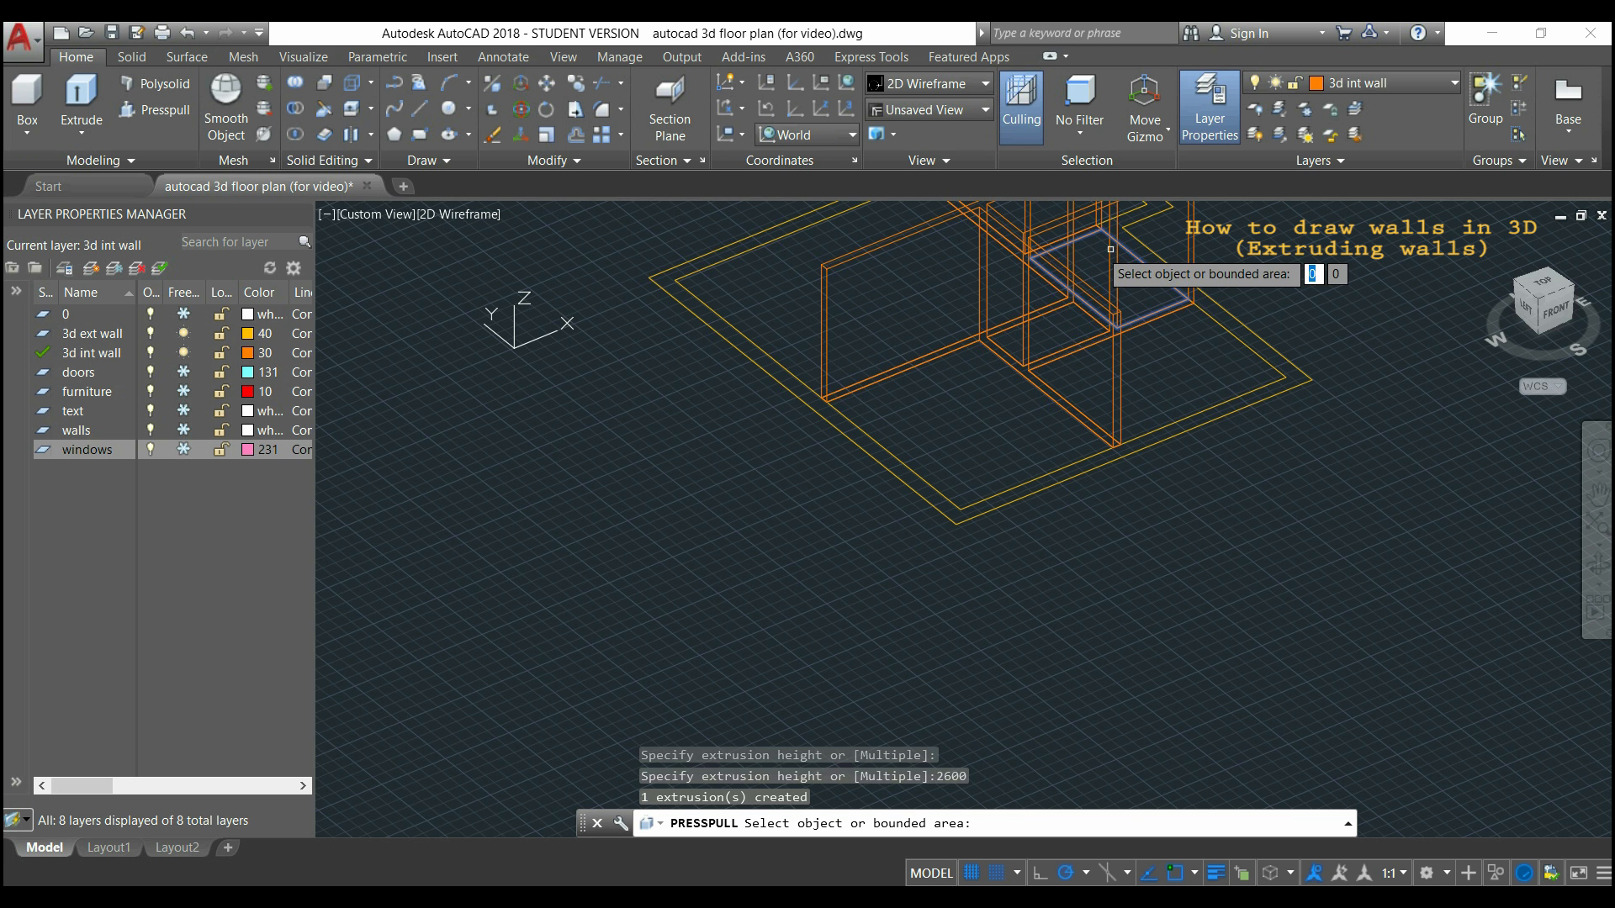
# Make the 3d ext wall layer current and presspull the area between the two exterior wall outlines to a height of 2600.
pyautogui.moveTo(933, 370); pyautogui.dragTo(709, 508, button='middle')
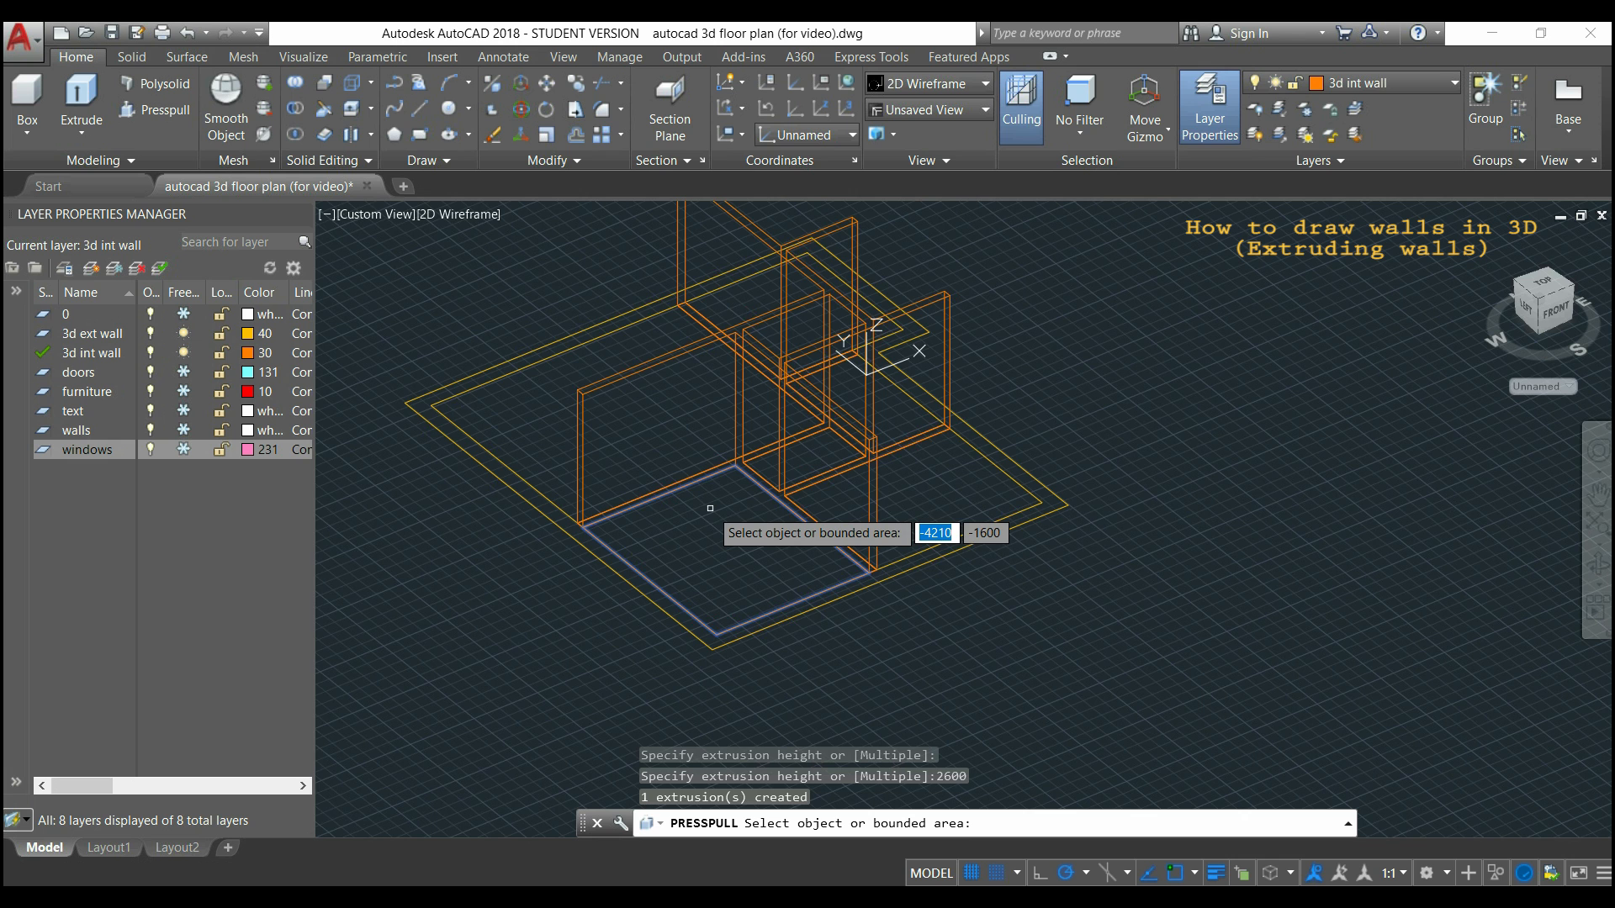
pyautogui.scroll(-2, 717, 503)
pyautogui.scroll(2, 855, 463)
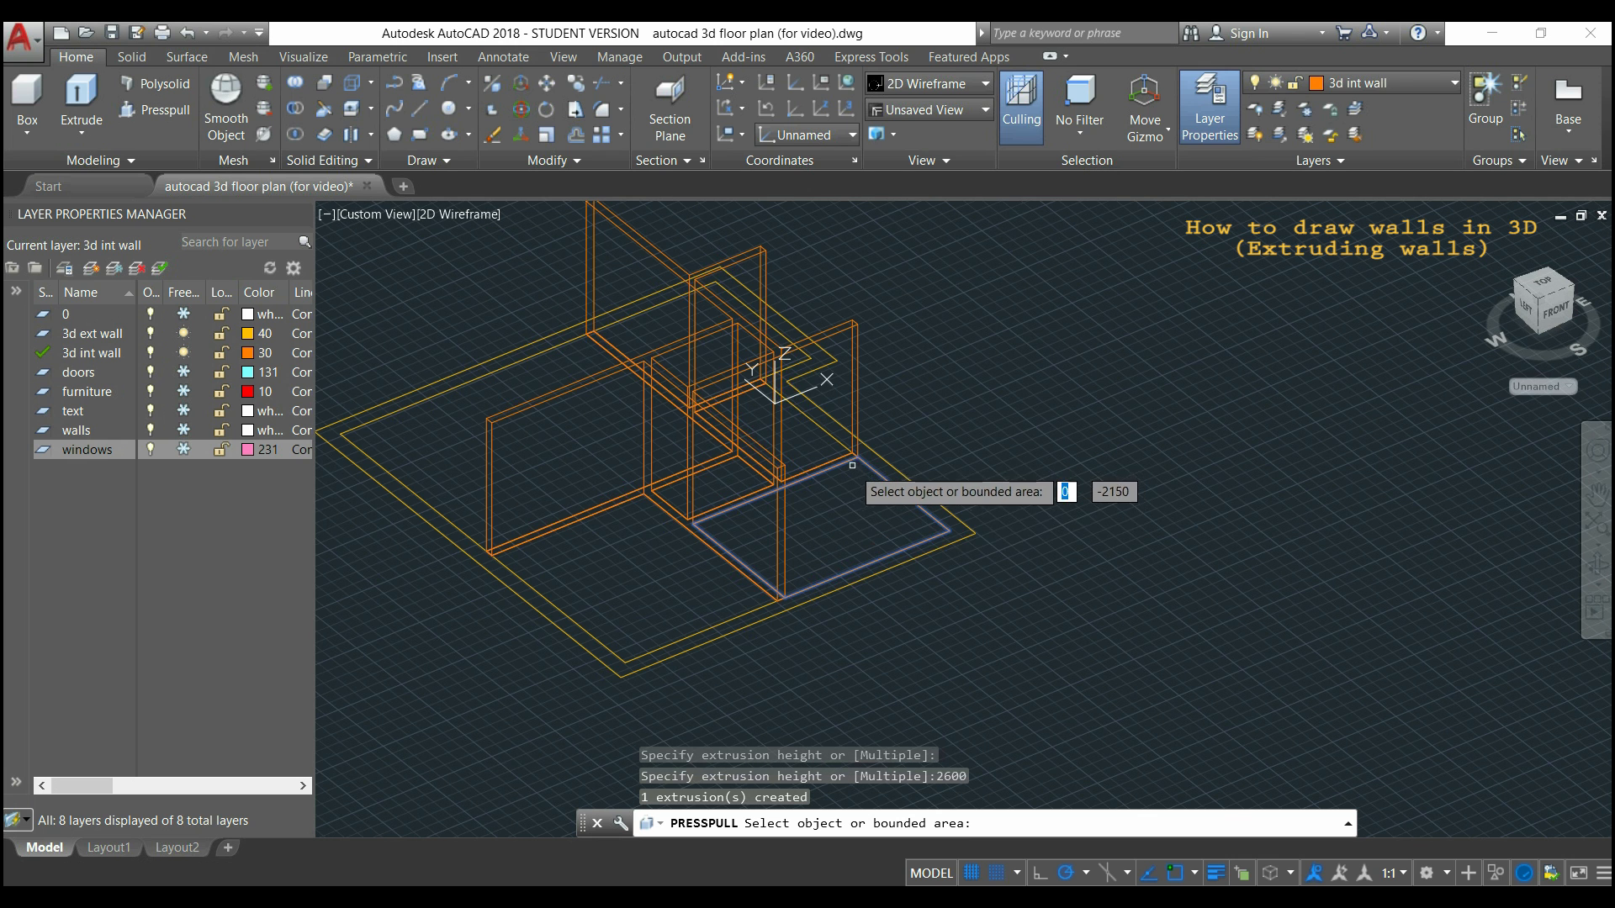
pyautogui.moveTo(853, 526)
pyautogui.keyDown('shift'); pyautogui.mouseDown(button='middle')
pyautogui.moveTo(739, 565)
pyautogui.moveTo(875, 507)
pyautogui.mouseUp(button='middle'); pyautogui.keyUp('shift')
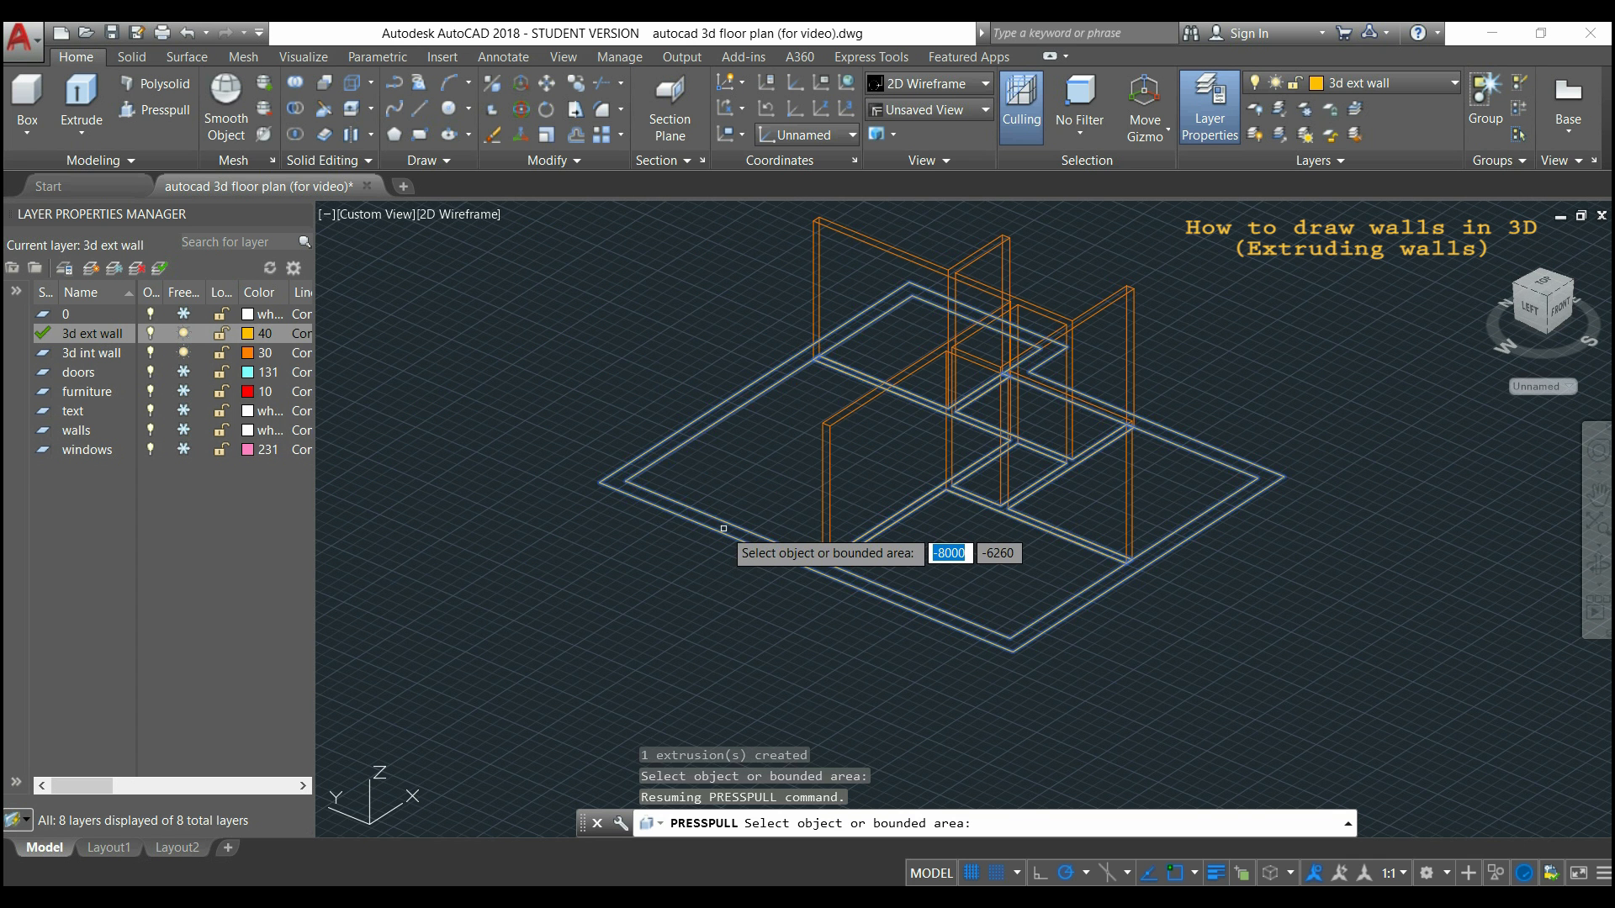
pyautogui.click(723, 529)
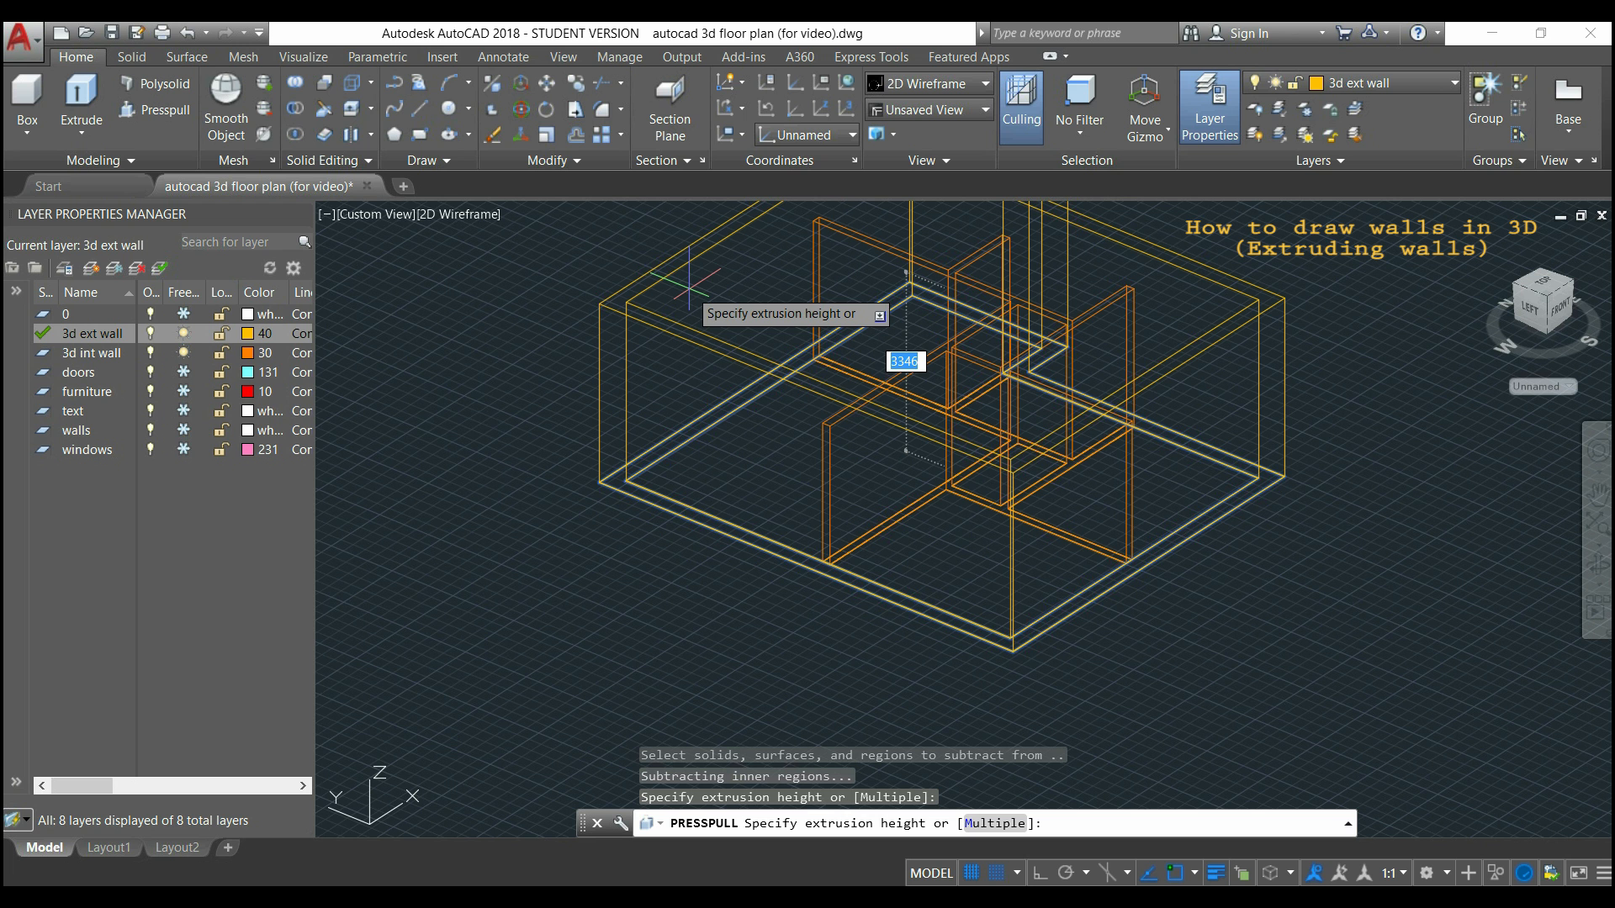
pyautogui.write('2600')
pyautogui.press('Return')
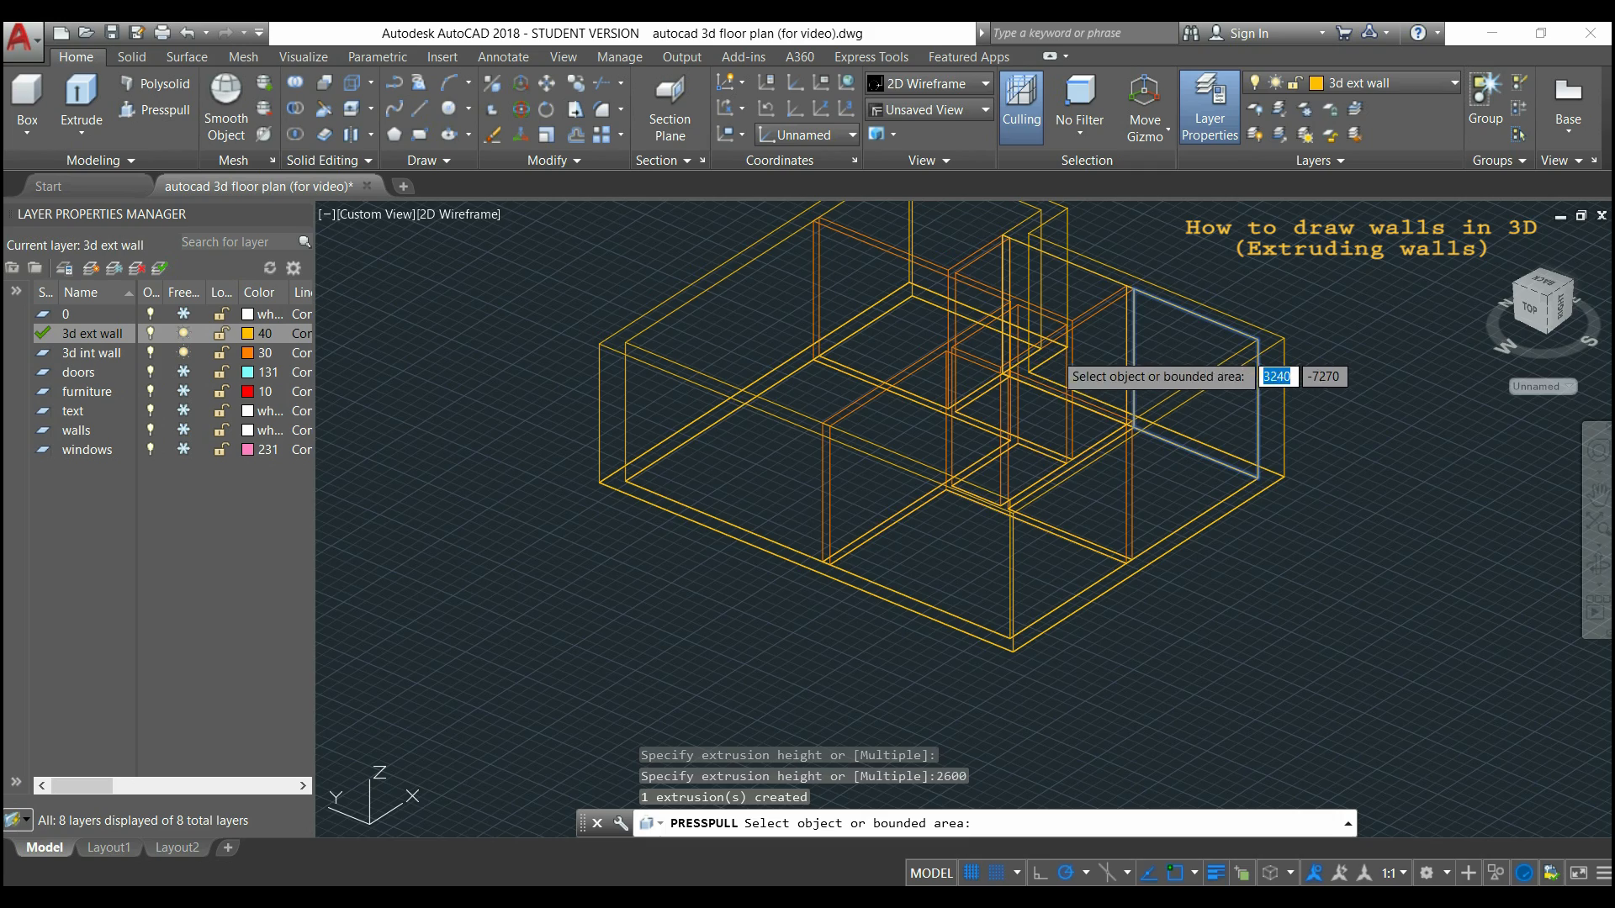
pyautogui.keyDown('shift'); pyautogui.moveTo(1206, 351); pyautogui.dragTo(1147, 402, button='middle'); pyautogui.keyUp('shift')
pyautogui.scroll(-3, 1126, 350)
pyautogui.moveTo(1244, 410); pyautogui.dragTo(1137, 422, button='middle')
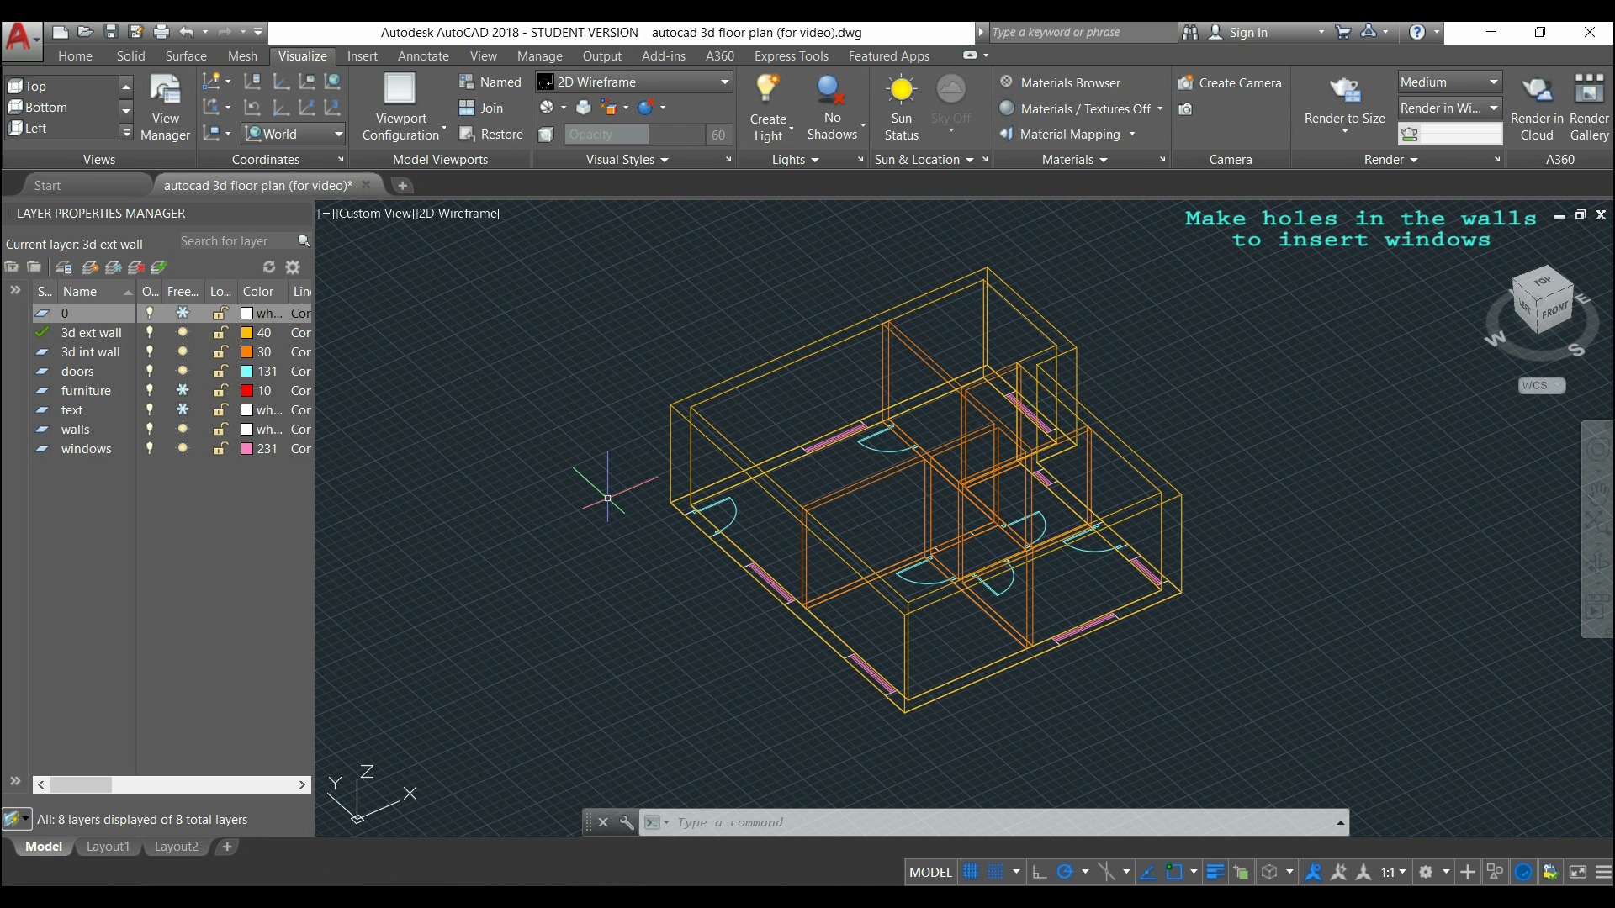
# Draw a 900 vertical line up from the outer north corner of the west wall's window nearest the entrance door.
pyautogui.write('L')
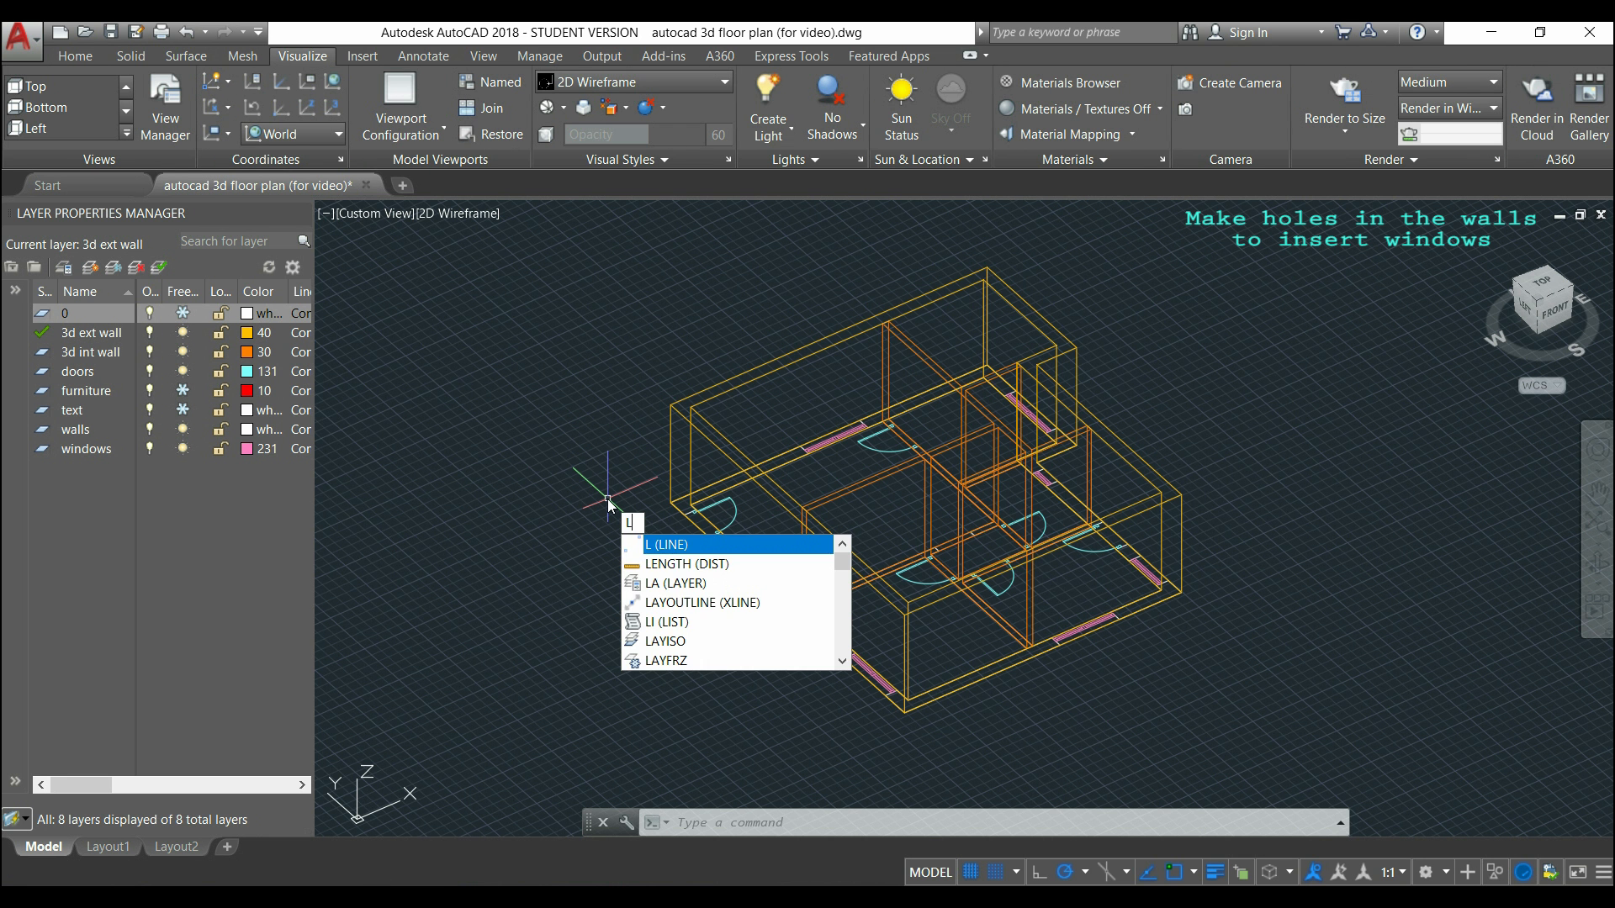
pyautogui.press('Return')
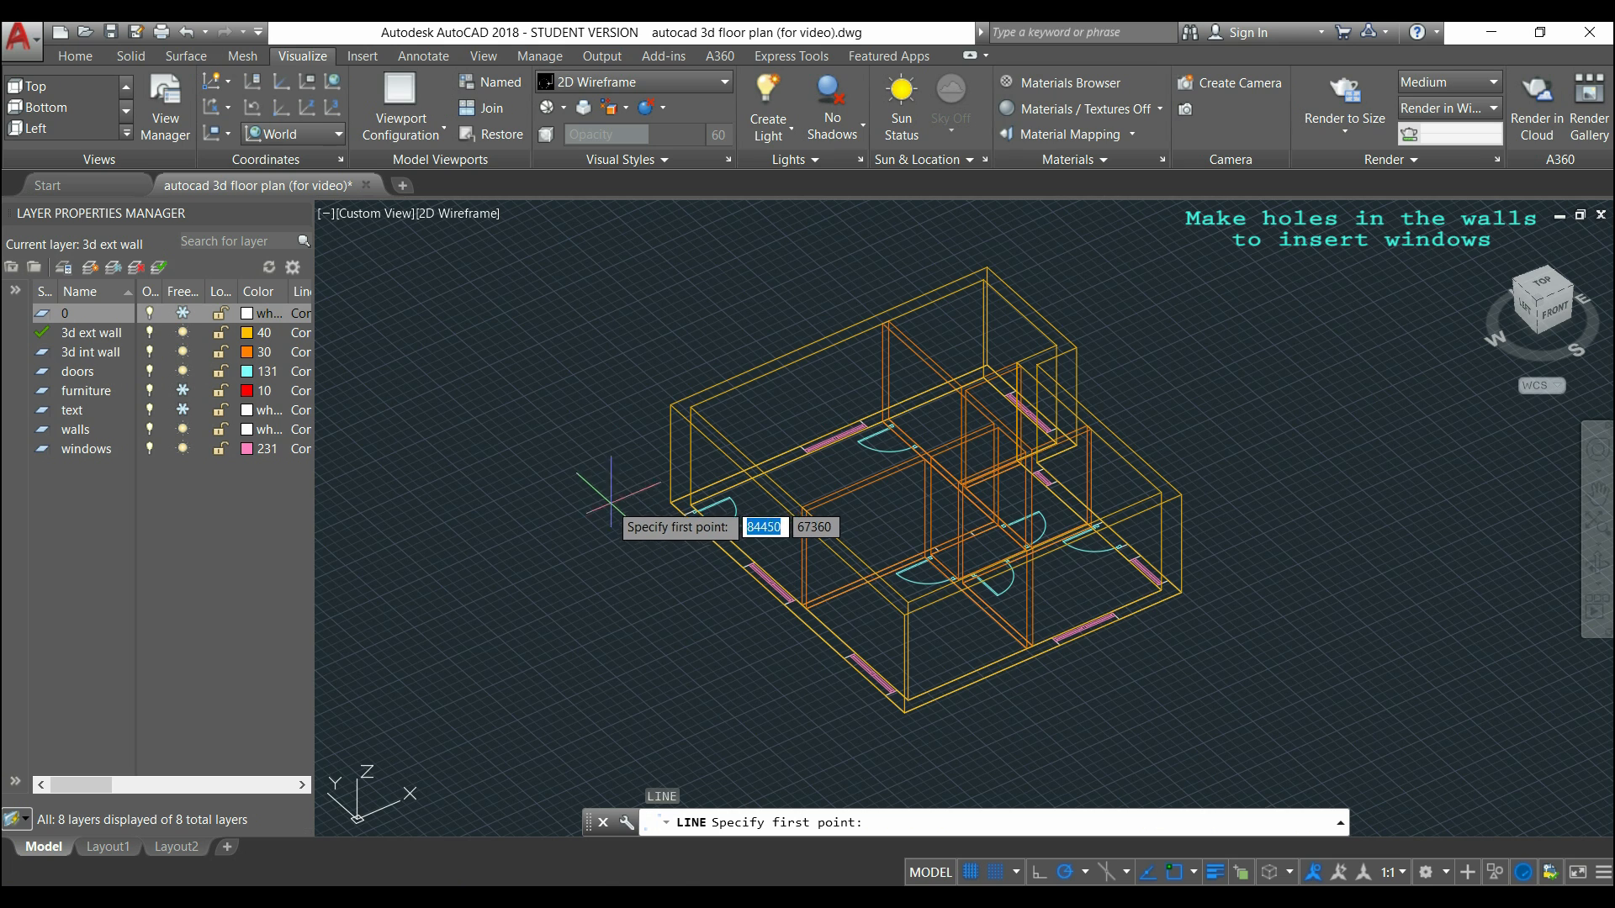
pyautogui.scroll(6, 607, 496)
pyautogui.moveTo(939, 612); pyautogui.dragTo(774, 429, button='middle')
pyautogui.scroll(3, 736, 437)
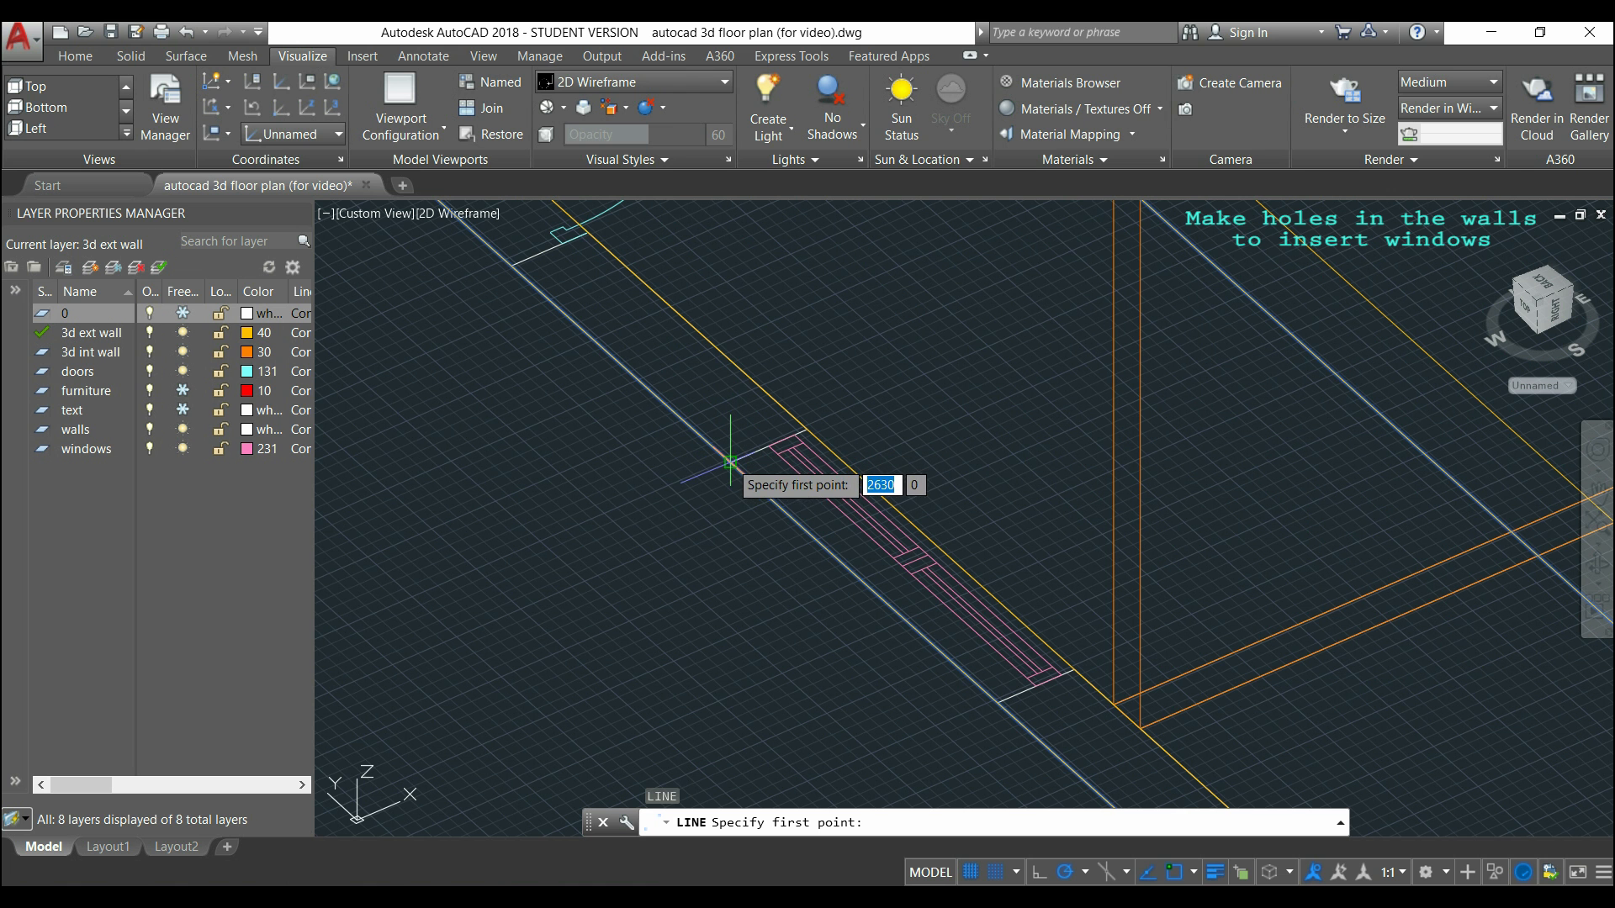
pyautogui.click(730, 462)
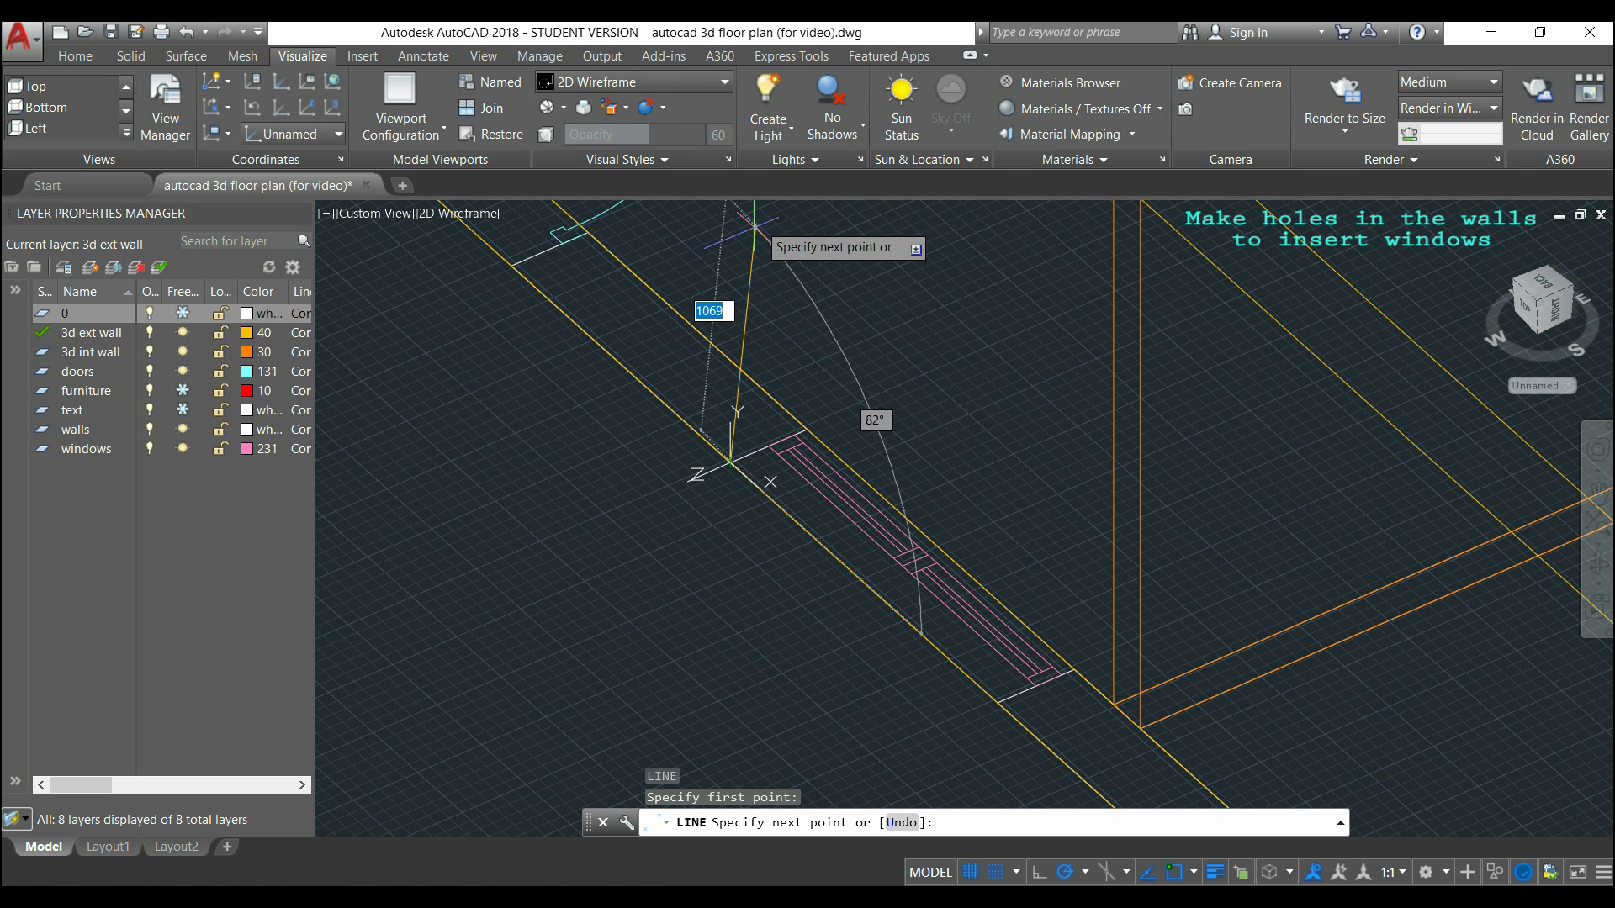
pyautogui.moveTo(734, 242); pyautogui.dragTo(750, 359, button='middle')
pyautogui.scroll(-2, 750, 359)
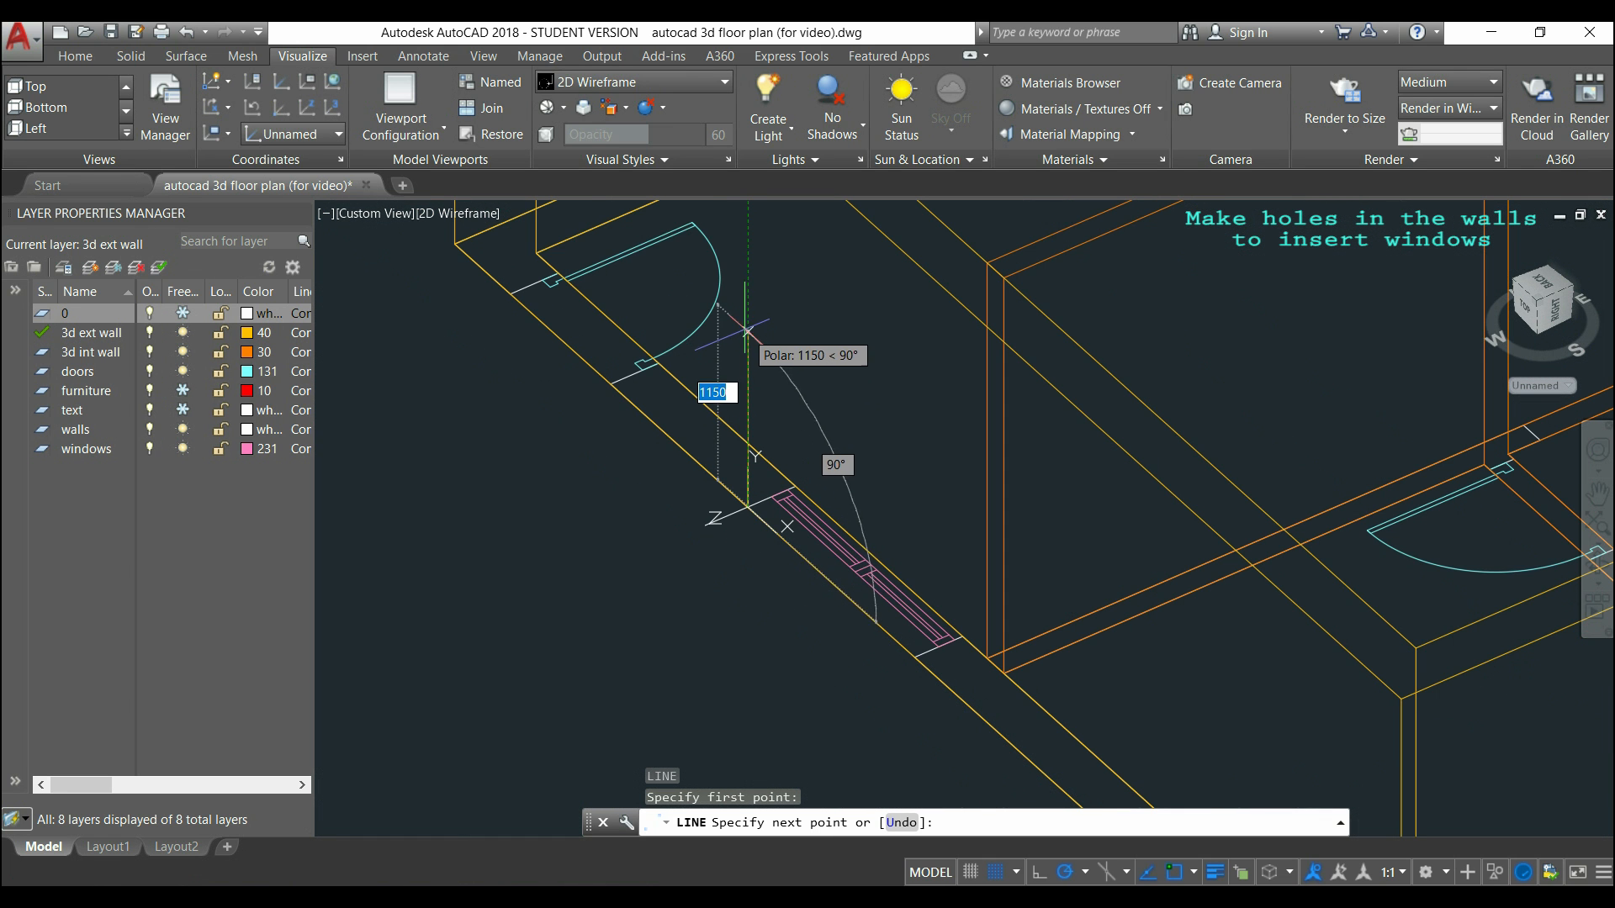
pyautogui.write('900')
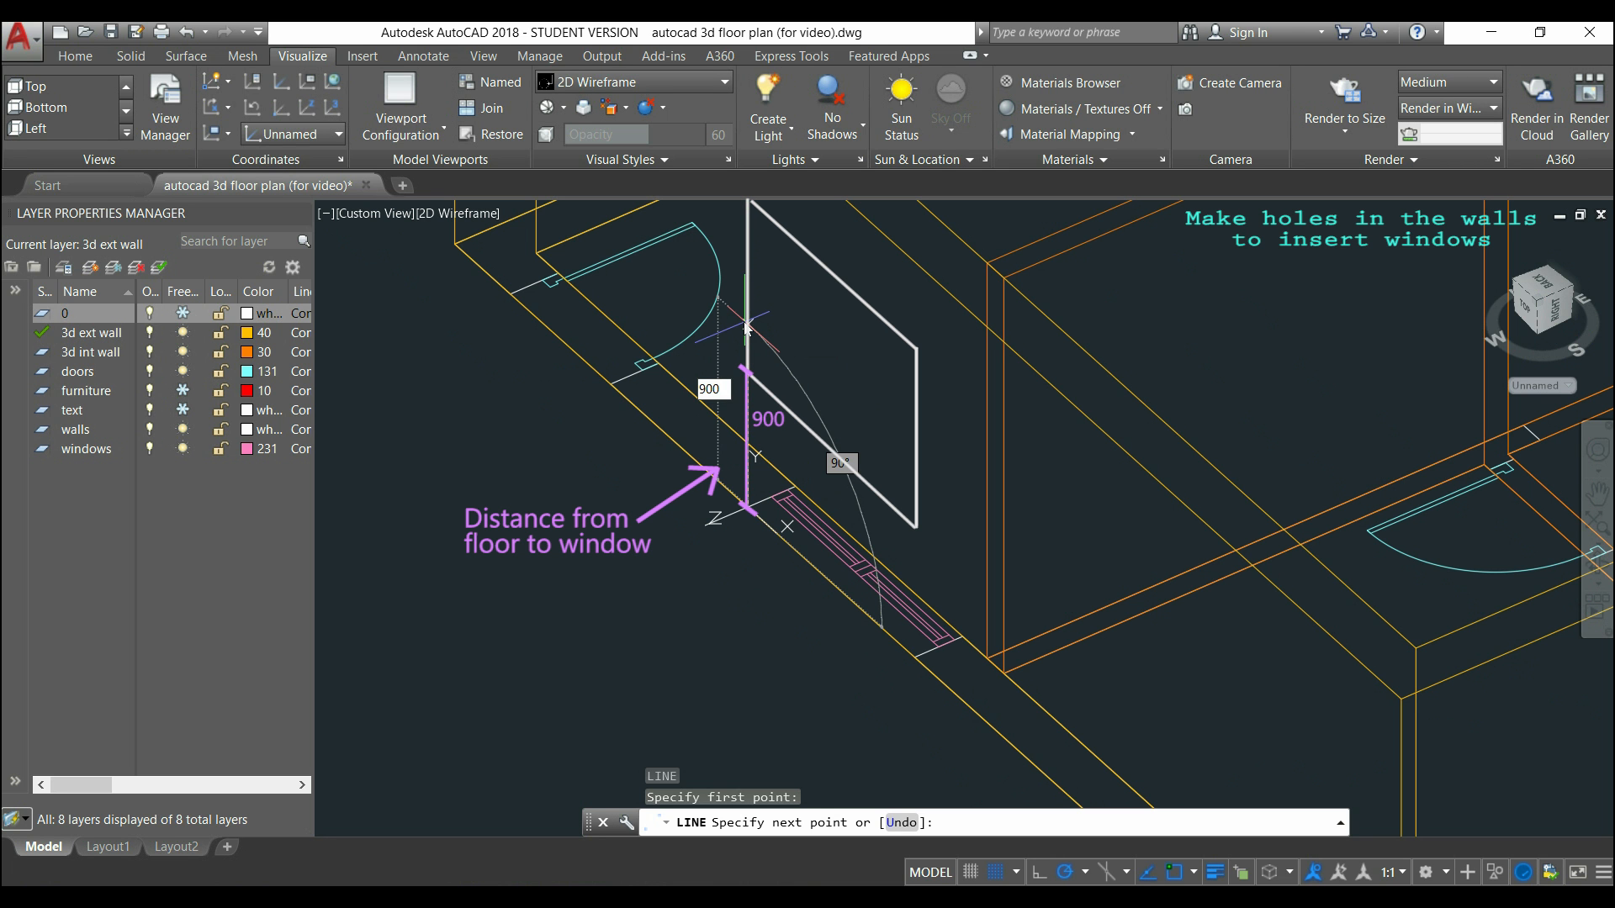
pyautogui.press('Return')
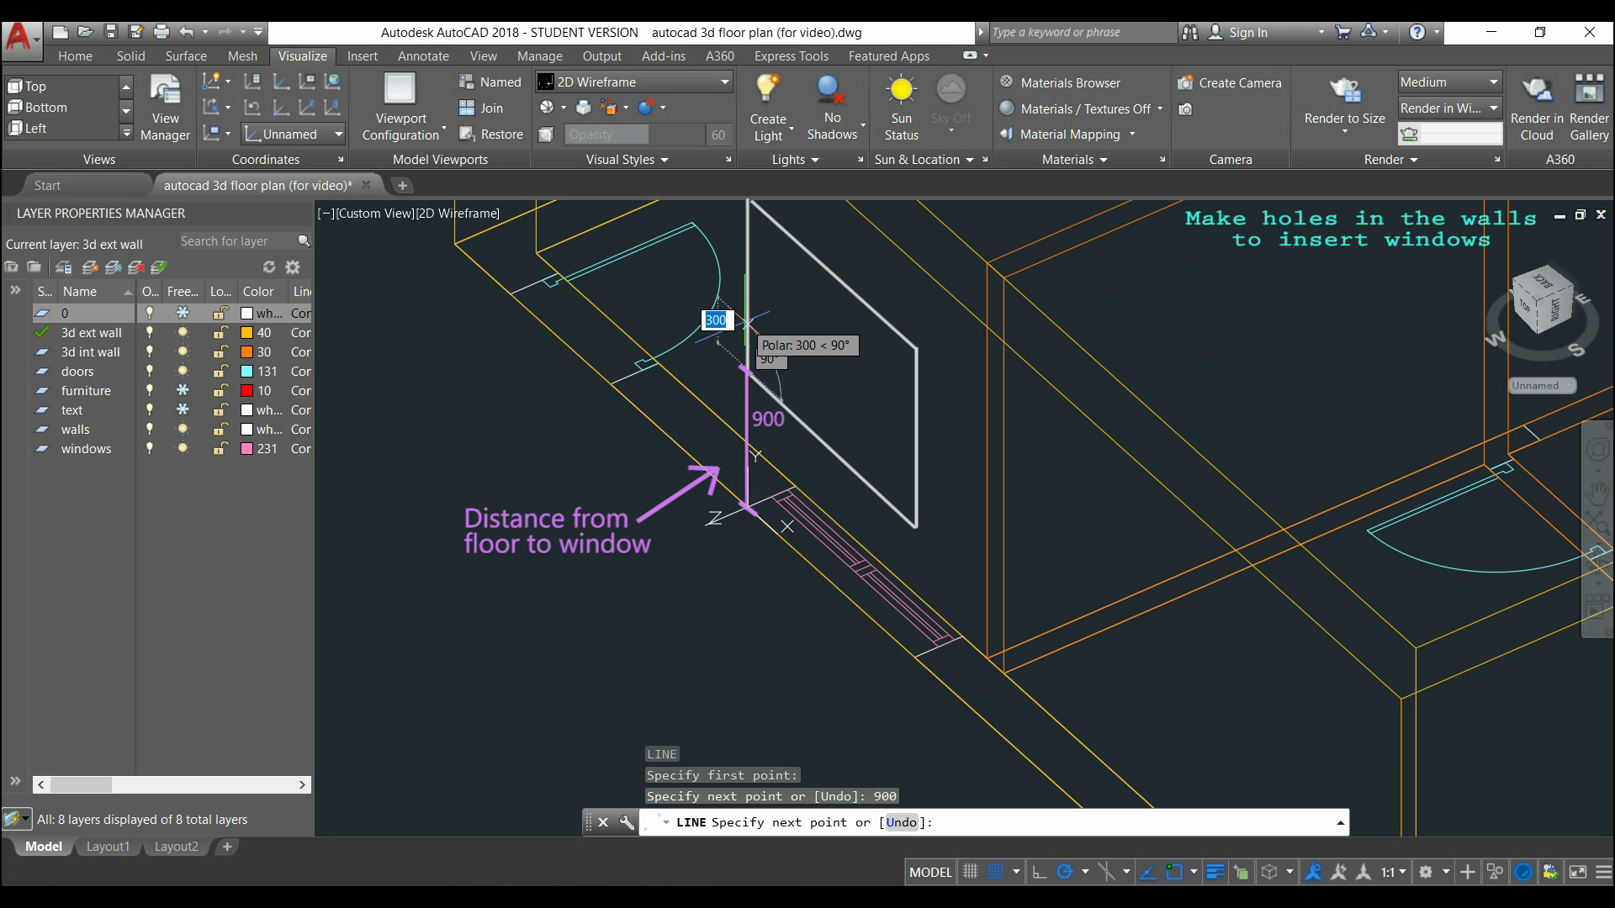
pyautogui.press('Escape')
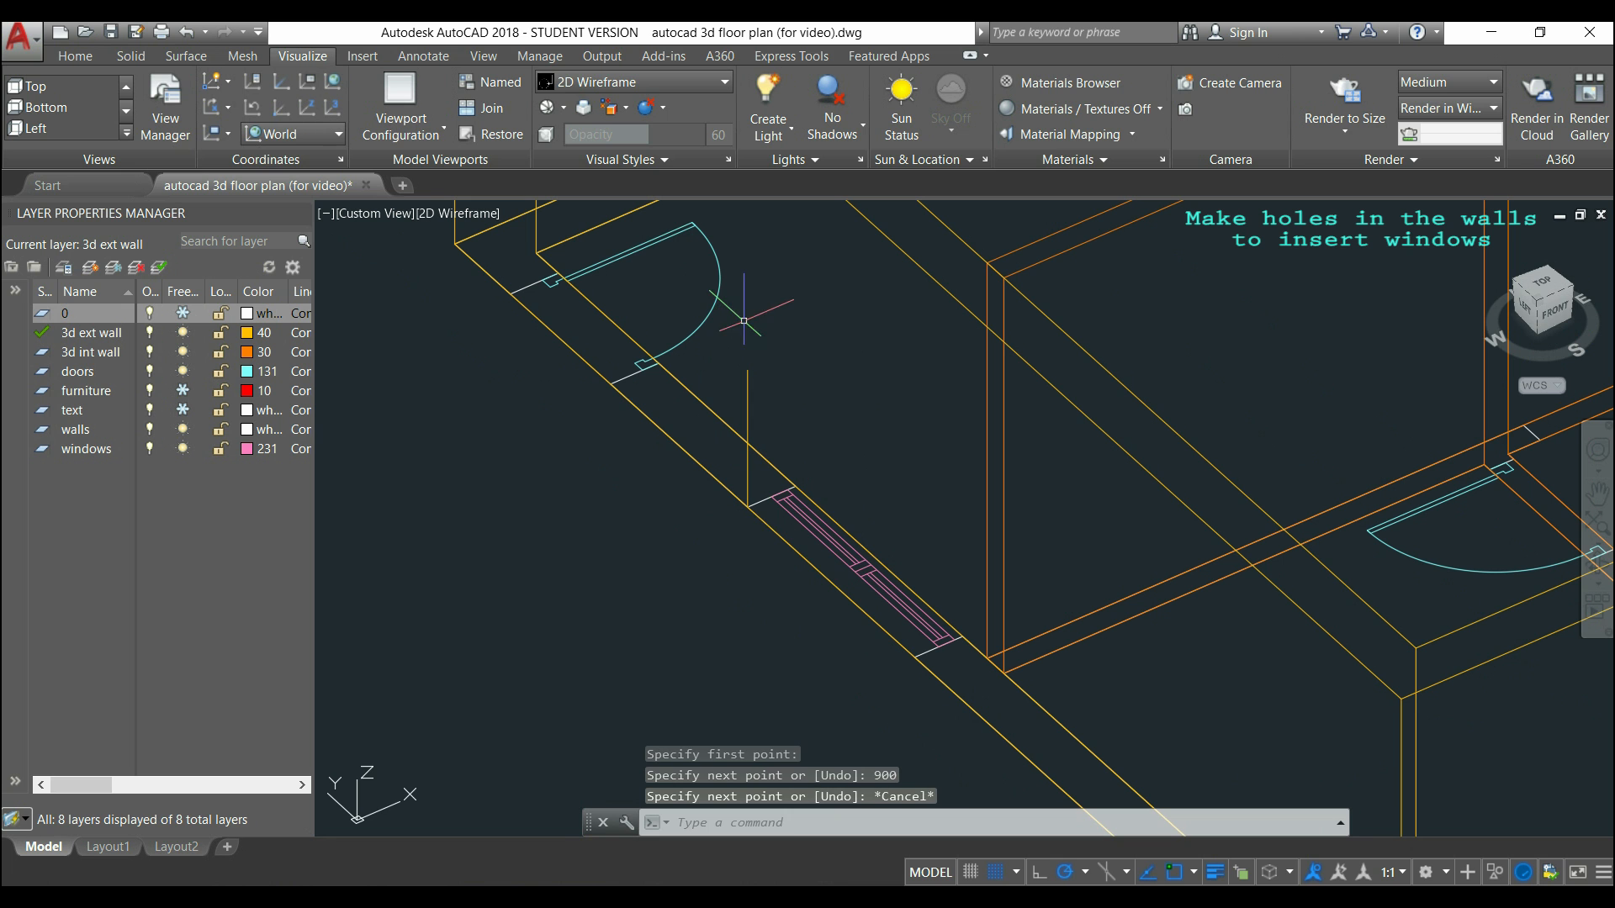
# Draw a 1500 by 1200 window rectangle on the west wall's outer plane, starting from the upper end of the vertical line.
pyautogui.write('REC')
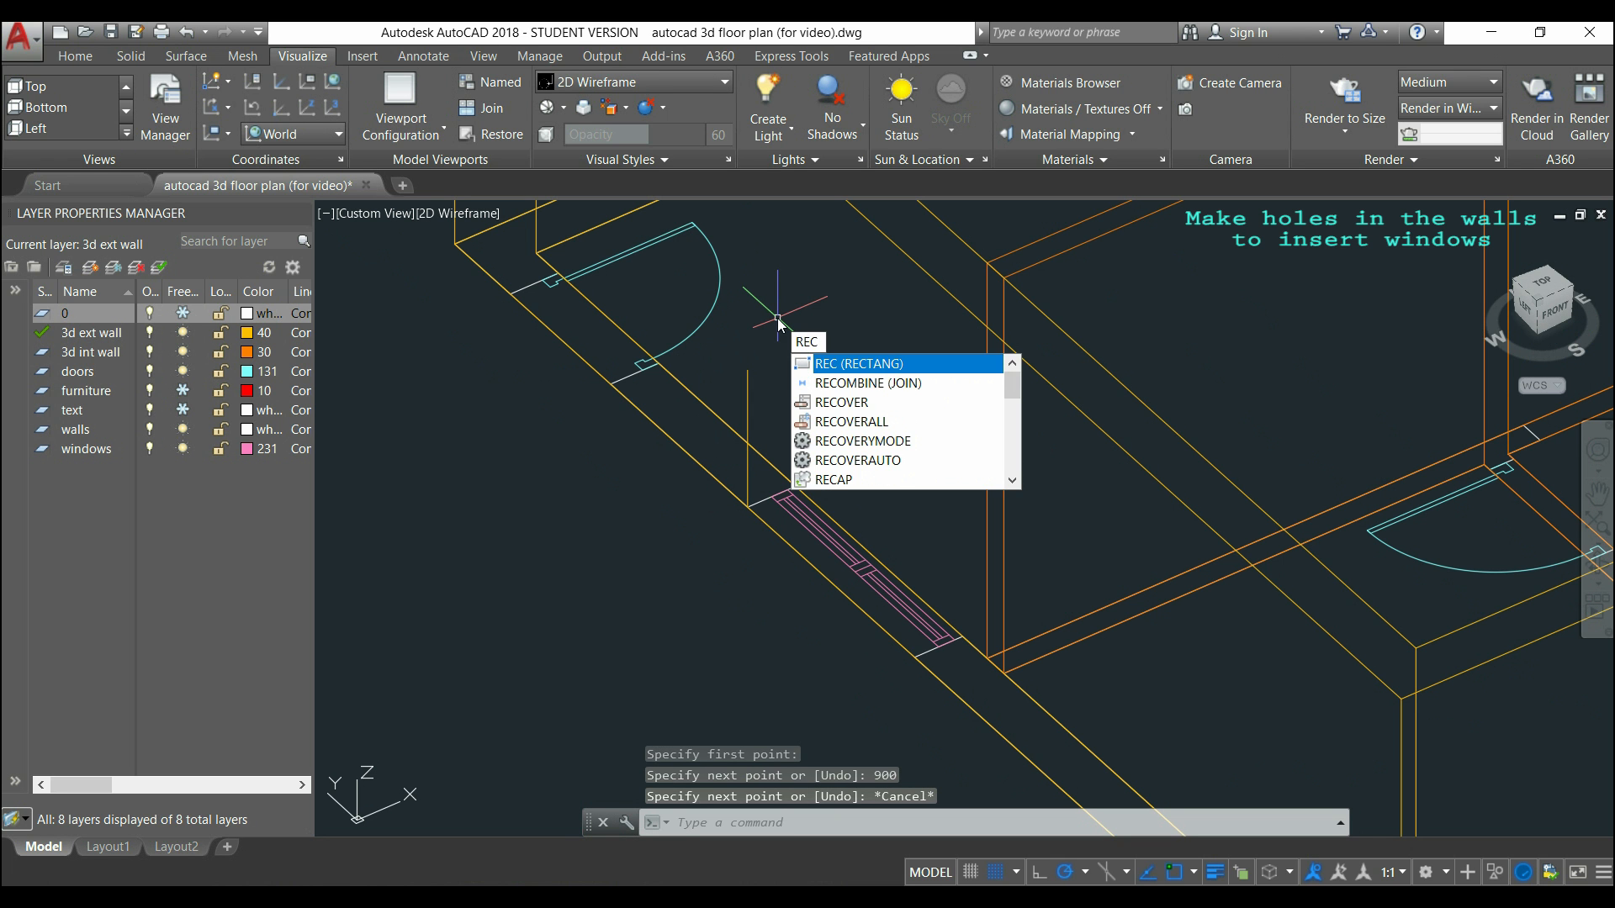
pyautogui.press('Return')
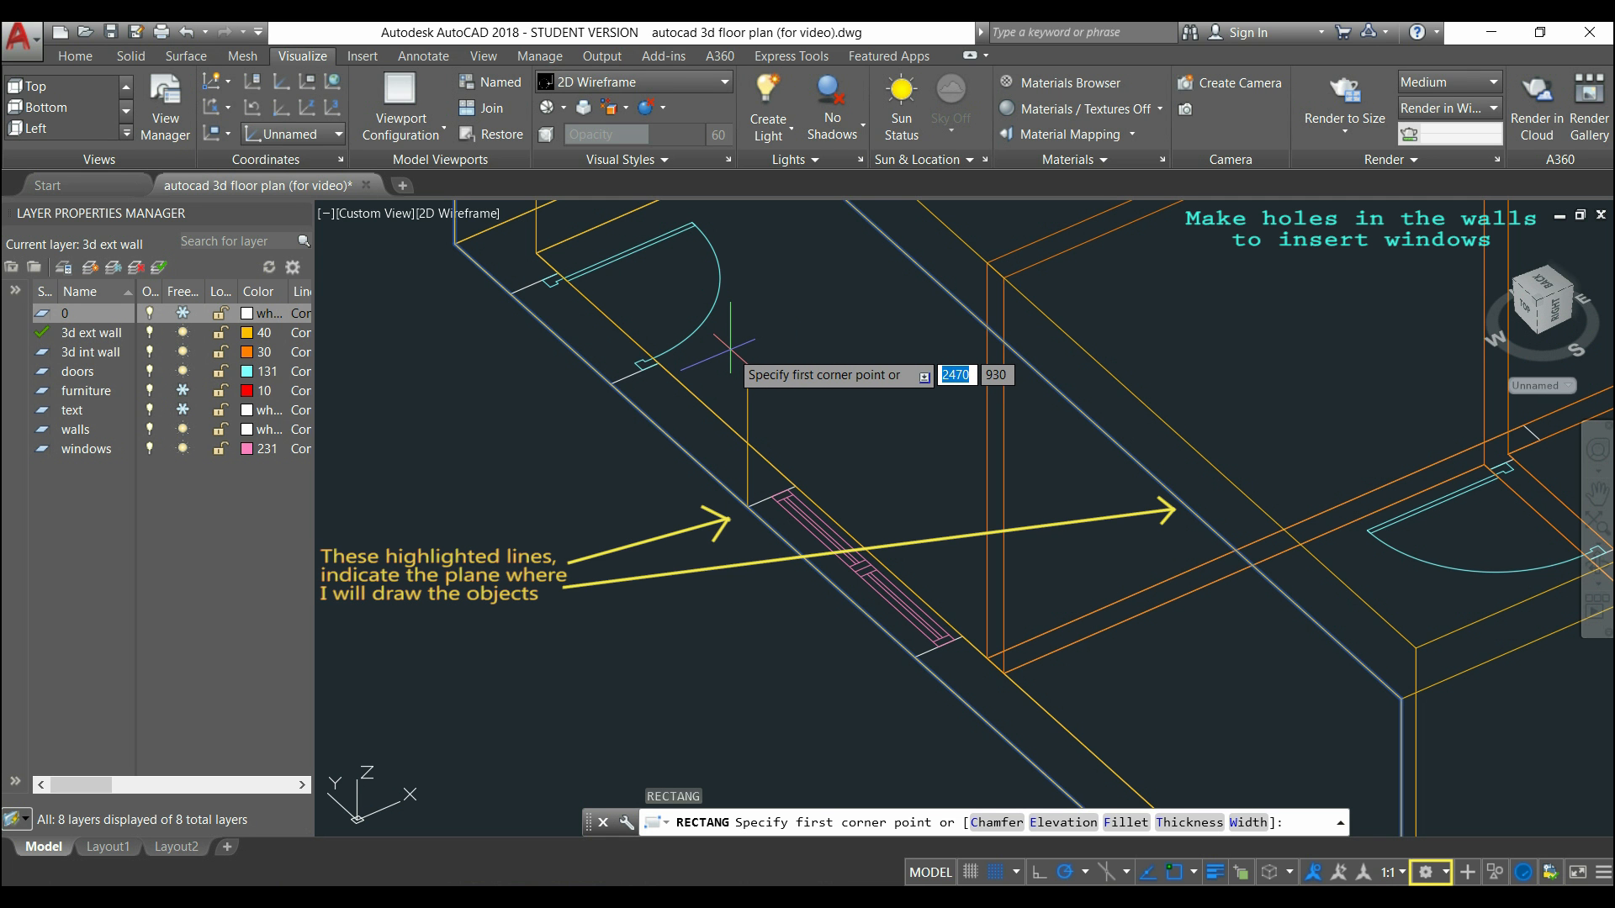
pyautogui.scroll(2, 732, 346)
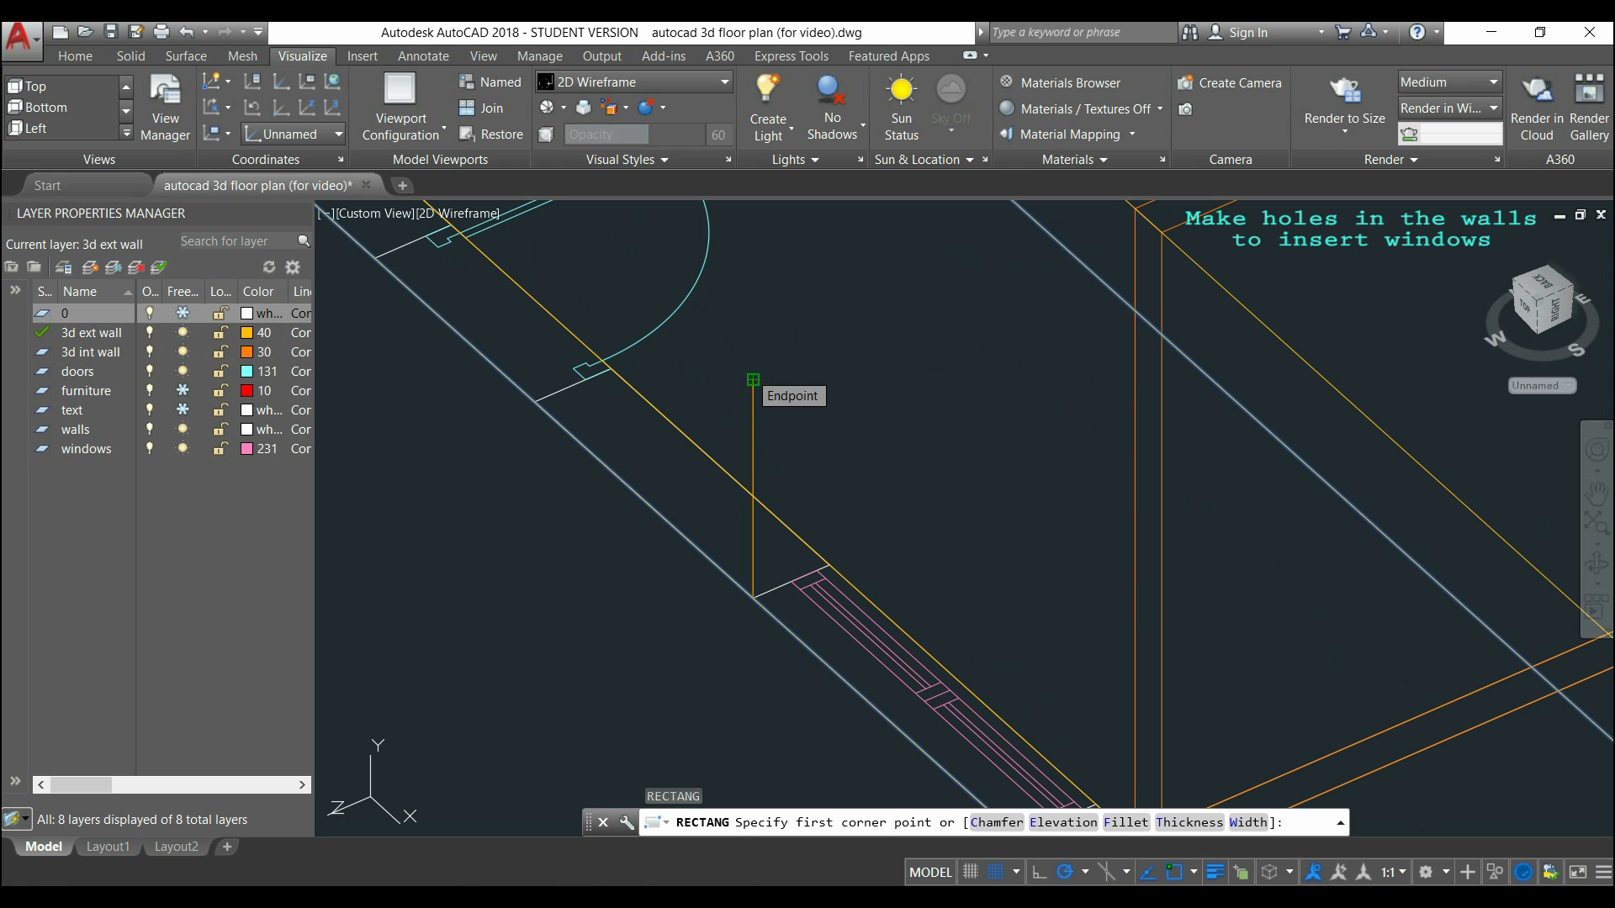
pyautogui.click(751, 380)
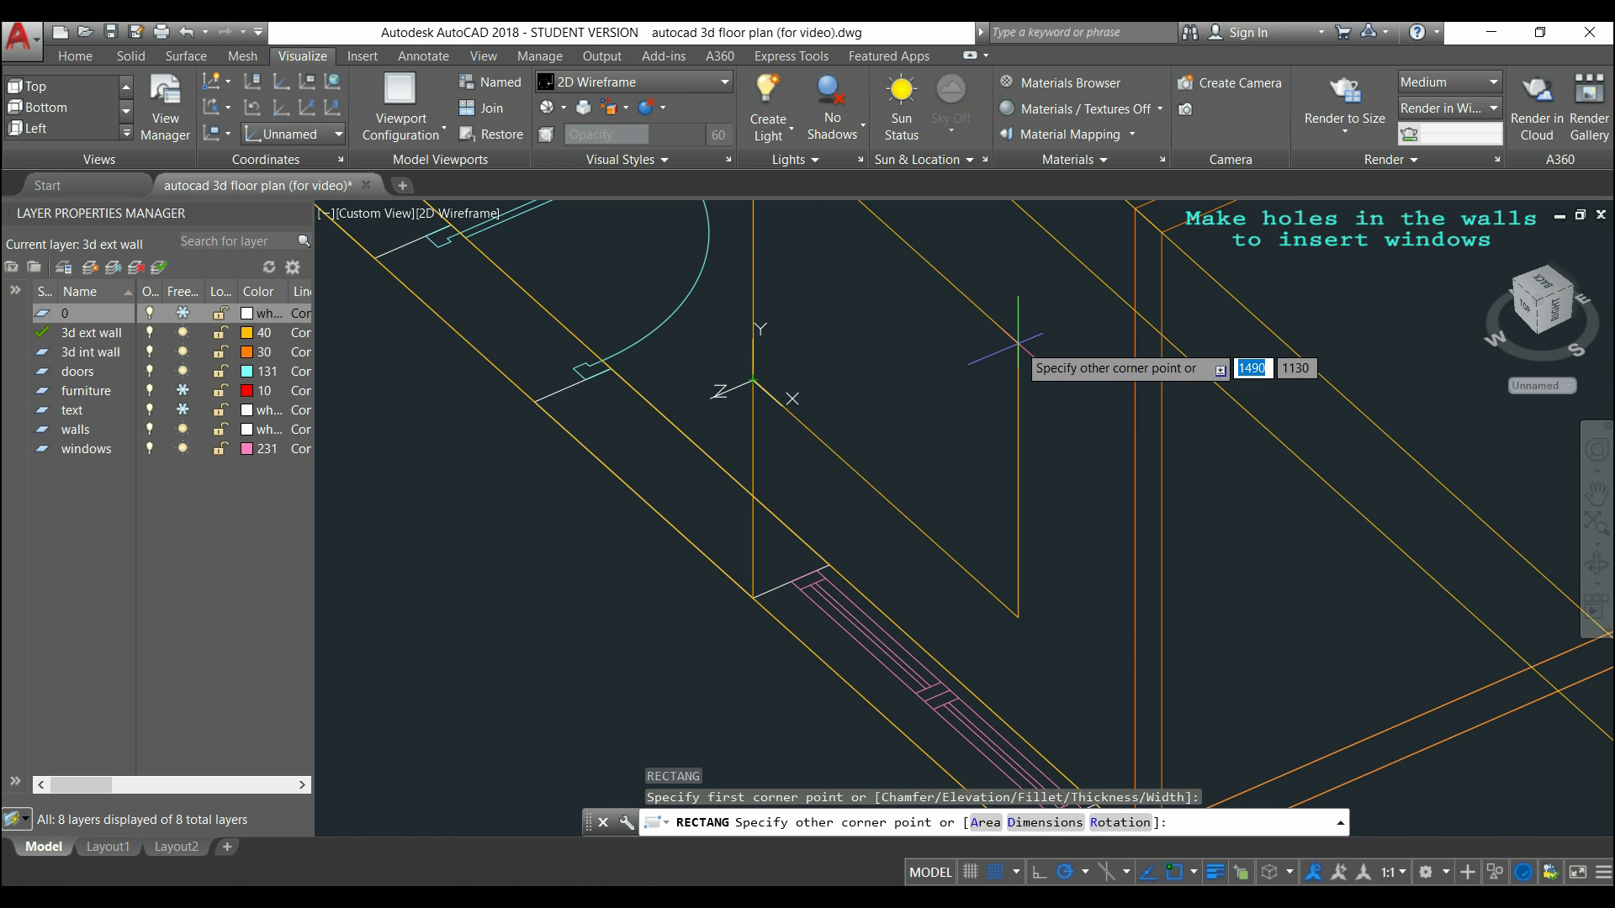
pyautogui.scroll(-2, 1018, 343)
pyautogui.moveTo(1013, 346); pyautogui.dragTo(948, 390, button='middle')
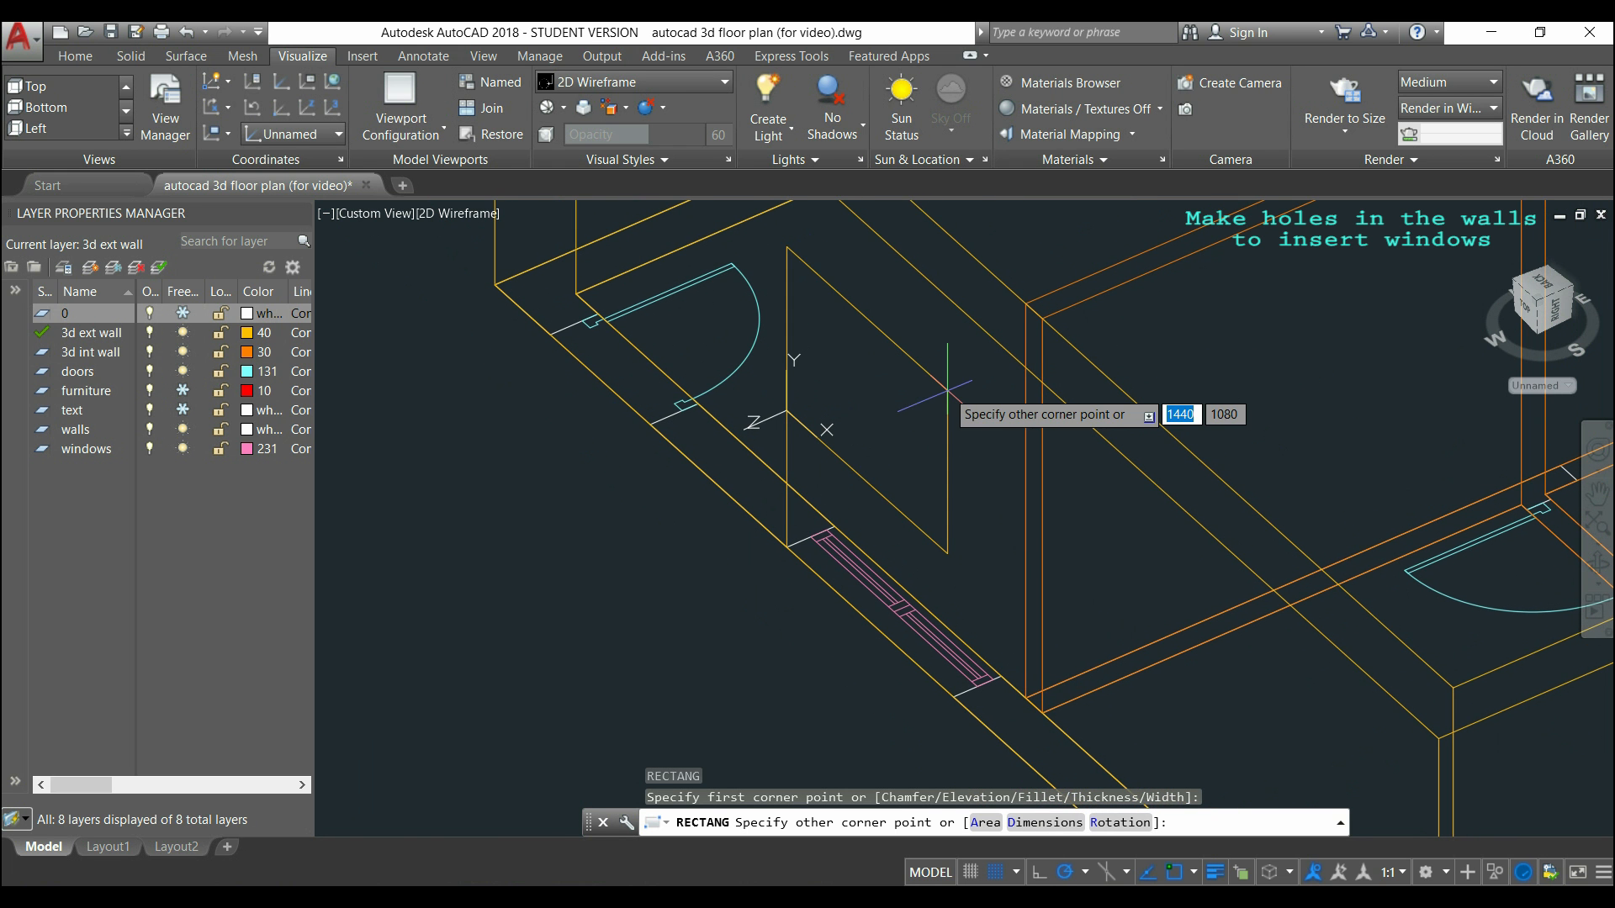
pyautogui.write('1')
pyautogui.write('22')
pyautogui.press('BackSpace')
pyautogui.press('BackSpace')
pyautogui.write('500')
pyautogui.press('Tab')
pyautogui.write('1200')
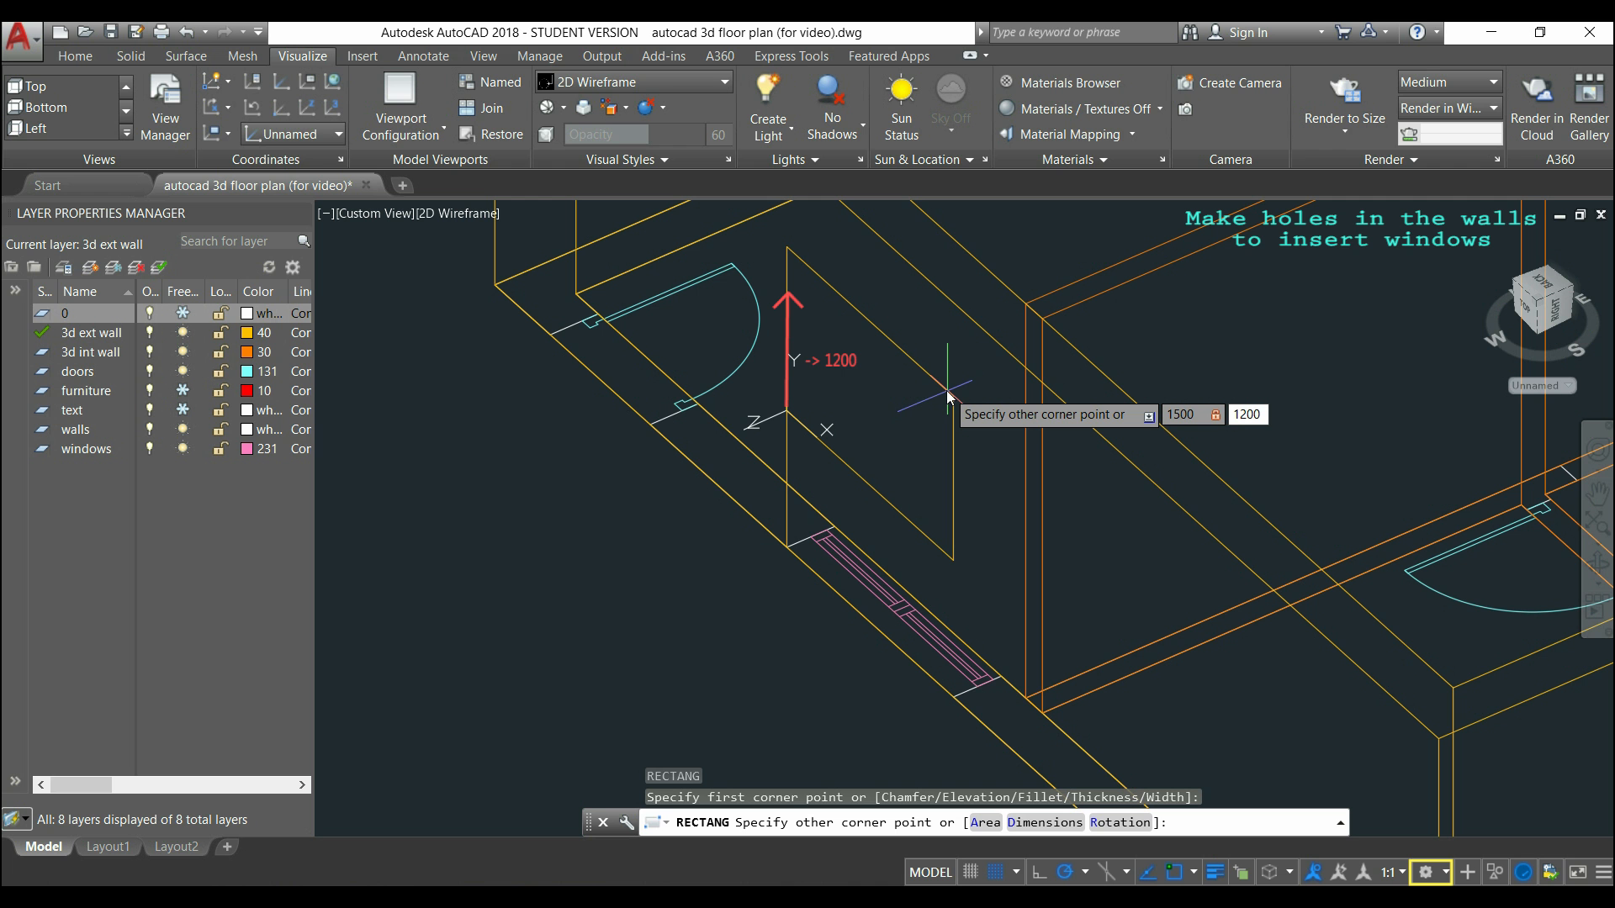
pyautogui.press('Return')
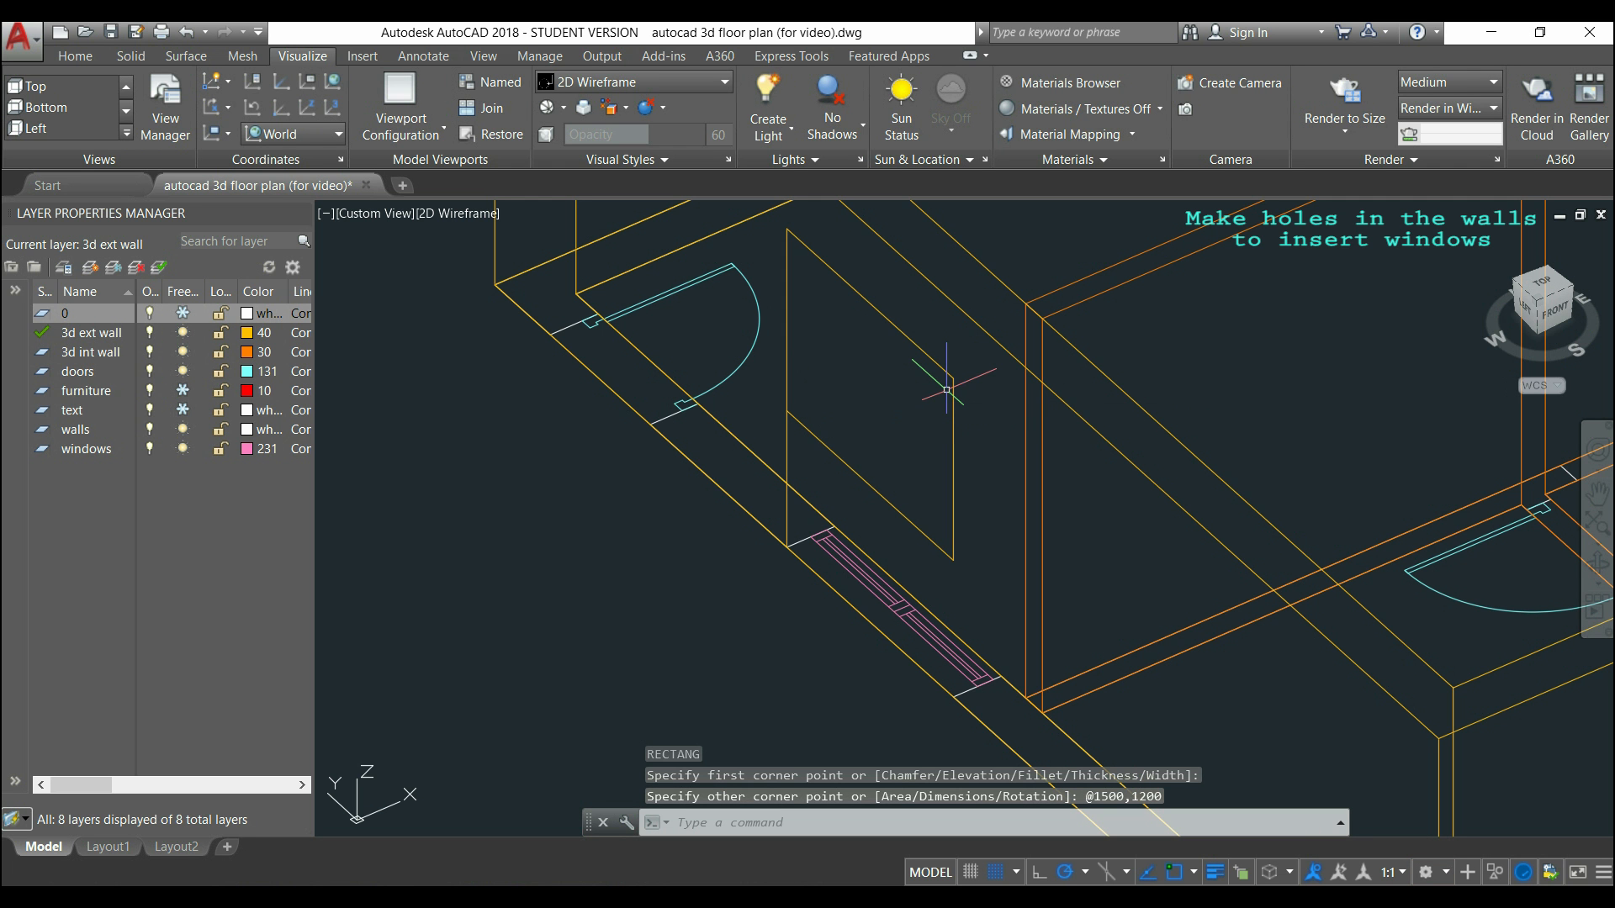
# Copy the window rectangle and its vertical line from the first window's outer corner to the matching corner of the west wall's other window.
pyautogui.moveTo(1119, 584); pyautogui.dragTo(966, 430, button='middle')
pyautogui.press('F7')
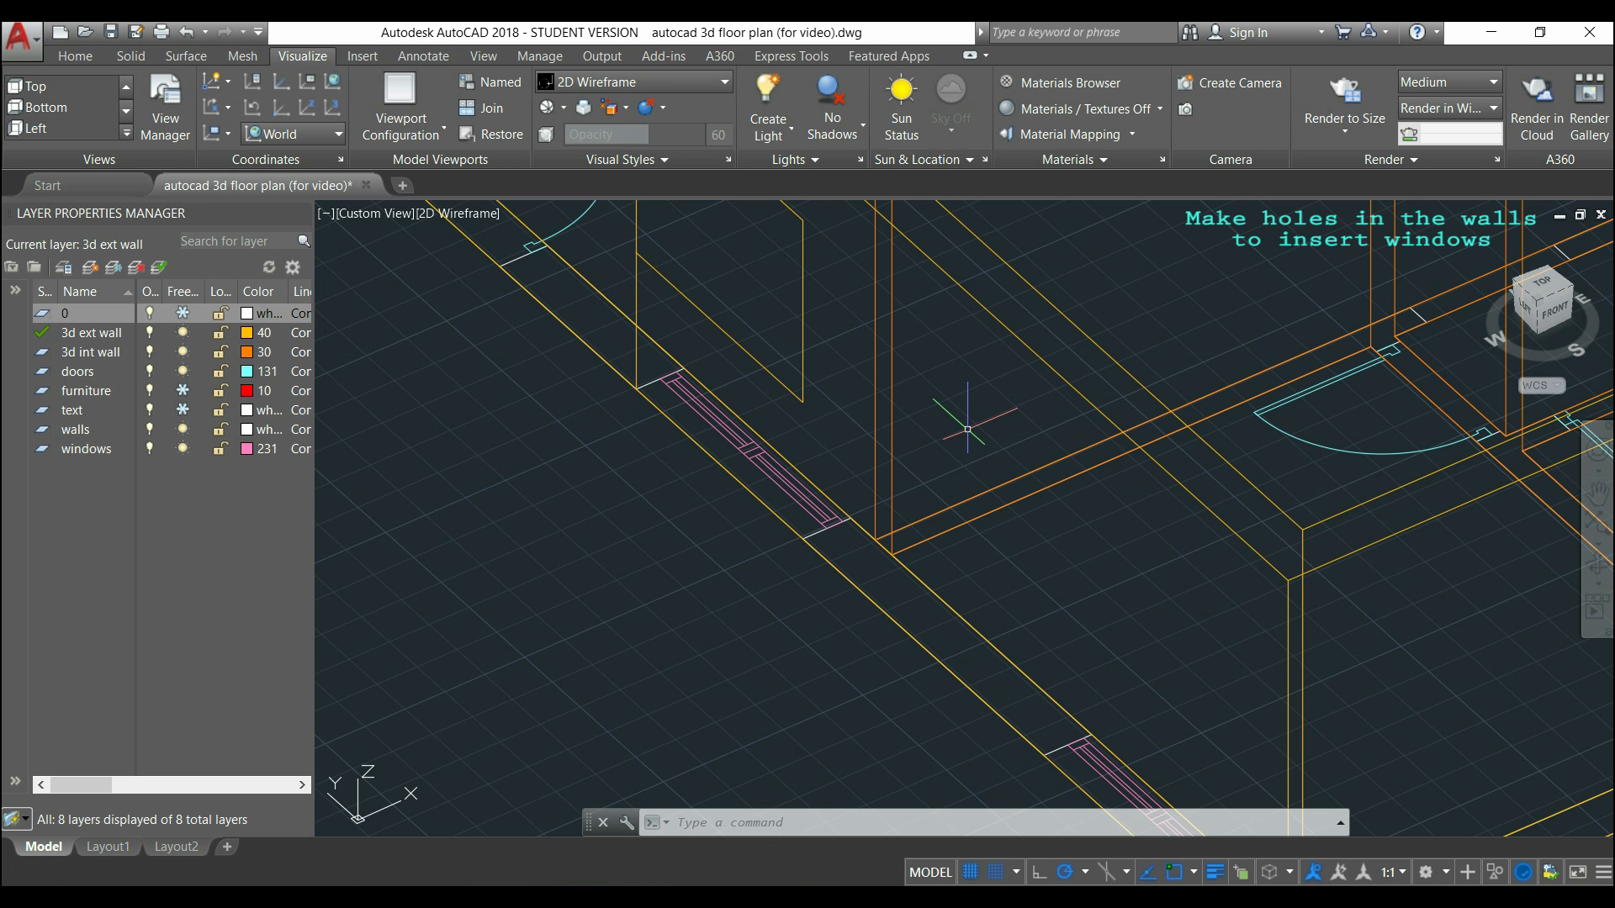
pyautogui.write('CO')
pyautogui.press('Return')
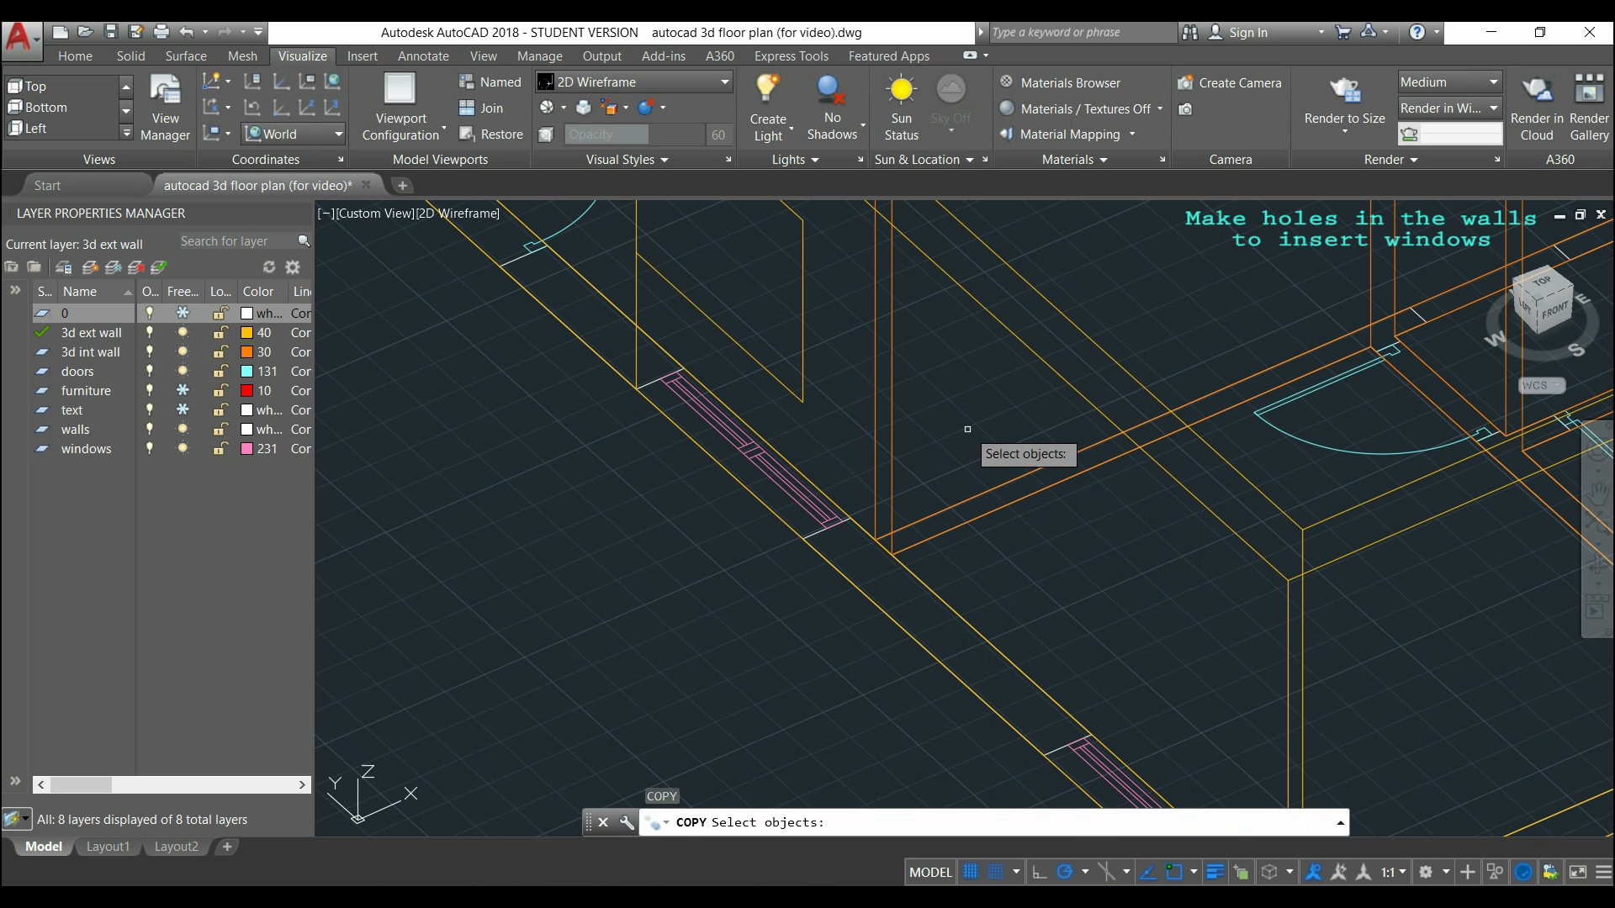
pyautogui.click(677, 289)
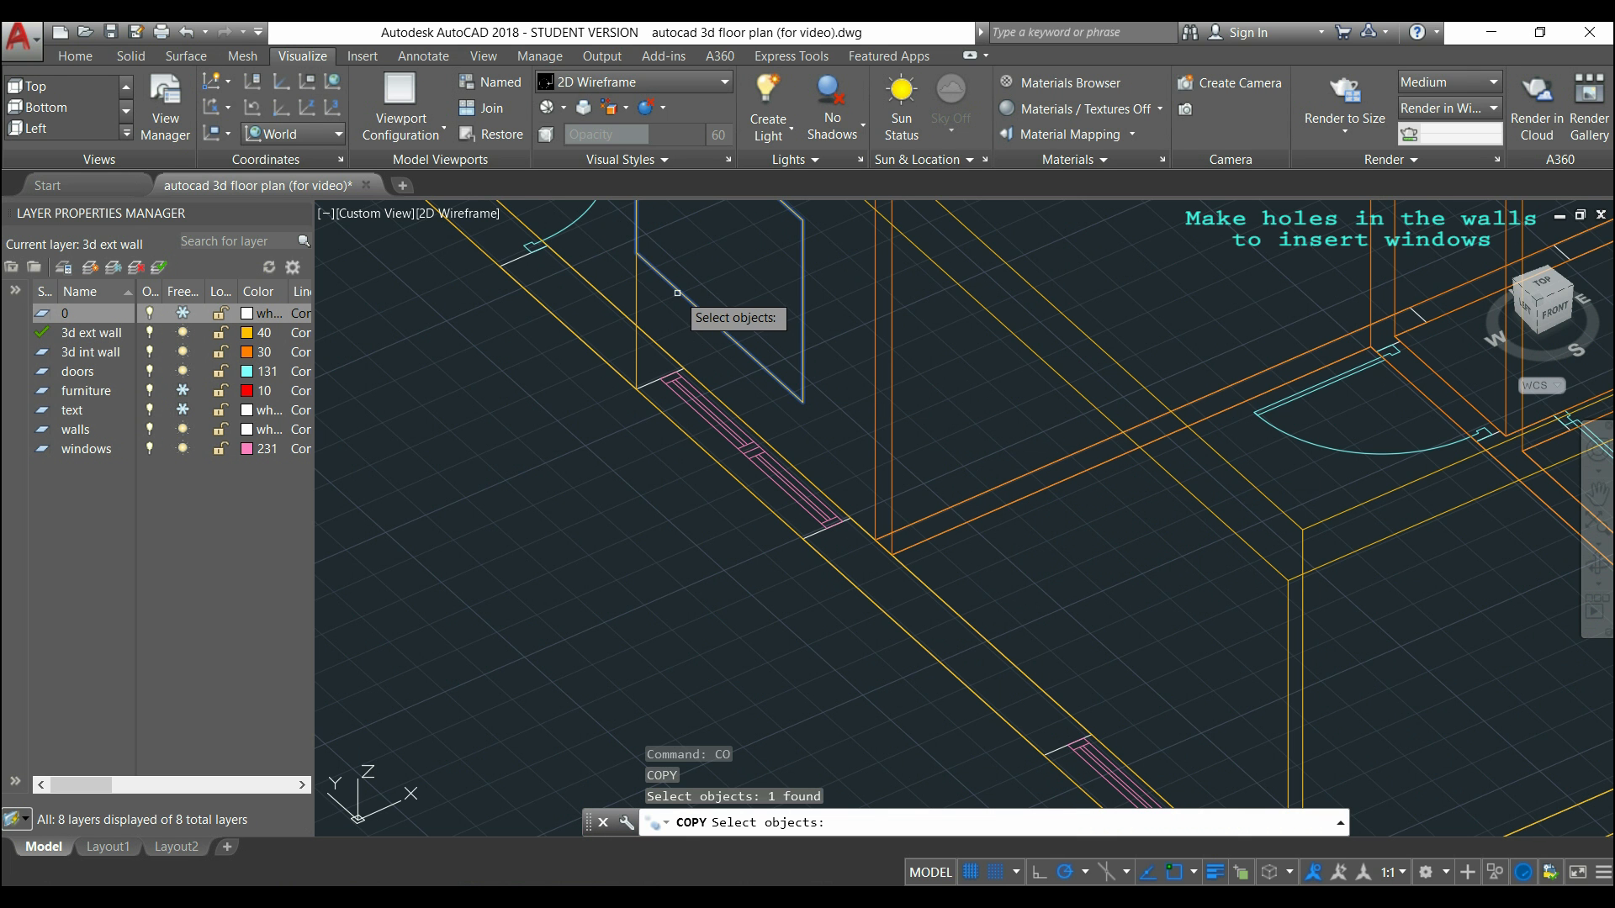
pyautogui.click(636, 293)
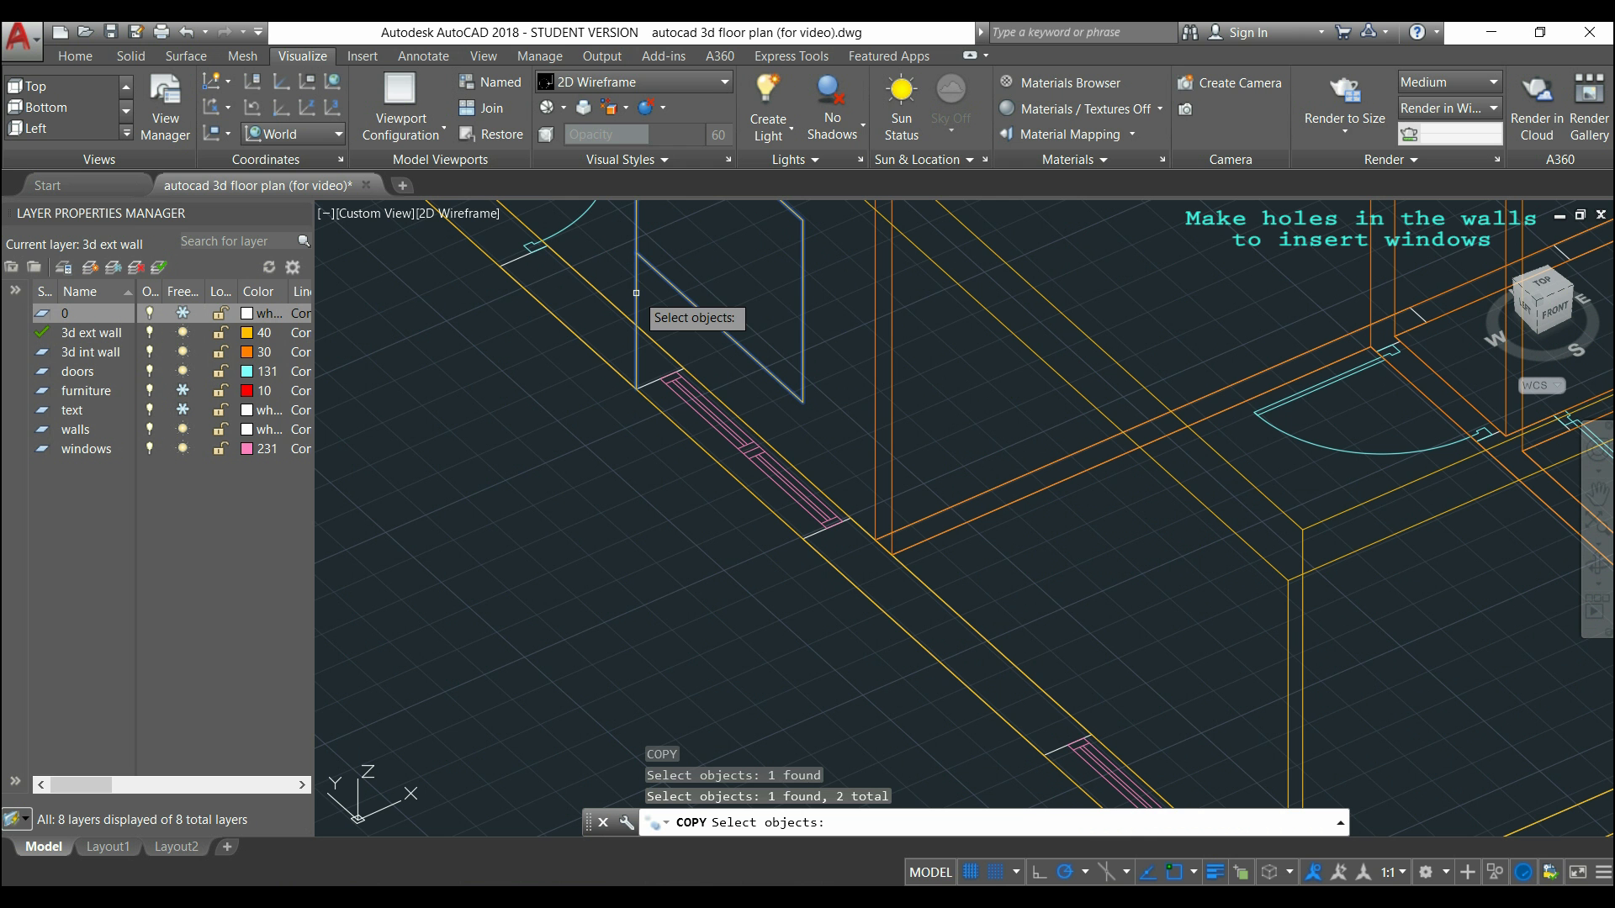
pyautogui.press('Return')
pyautogui.click(637, 390)
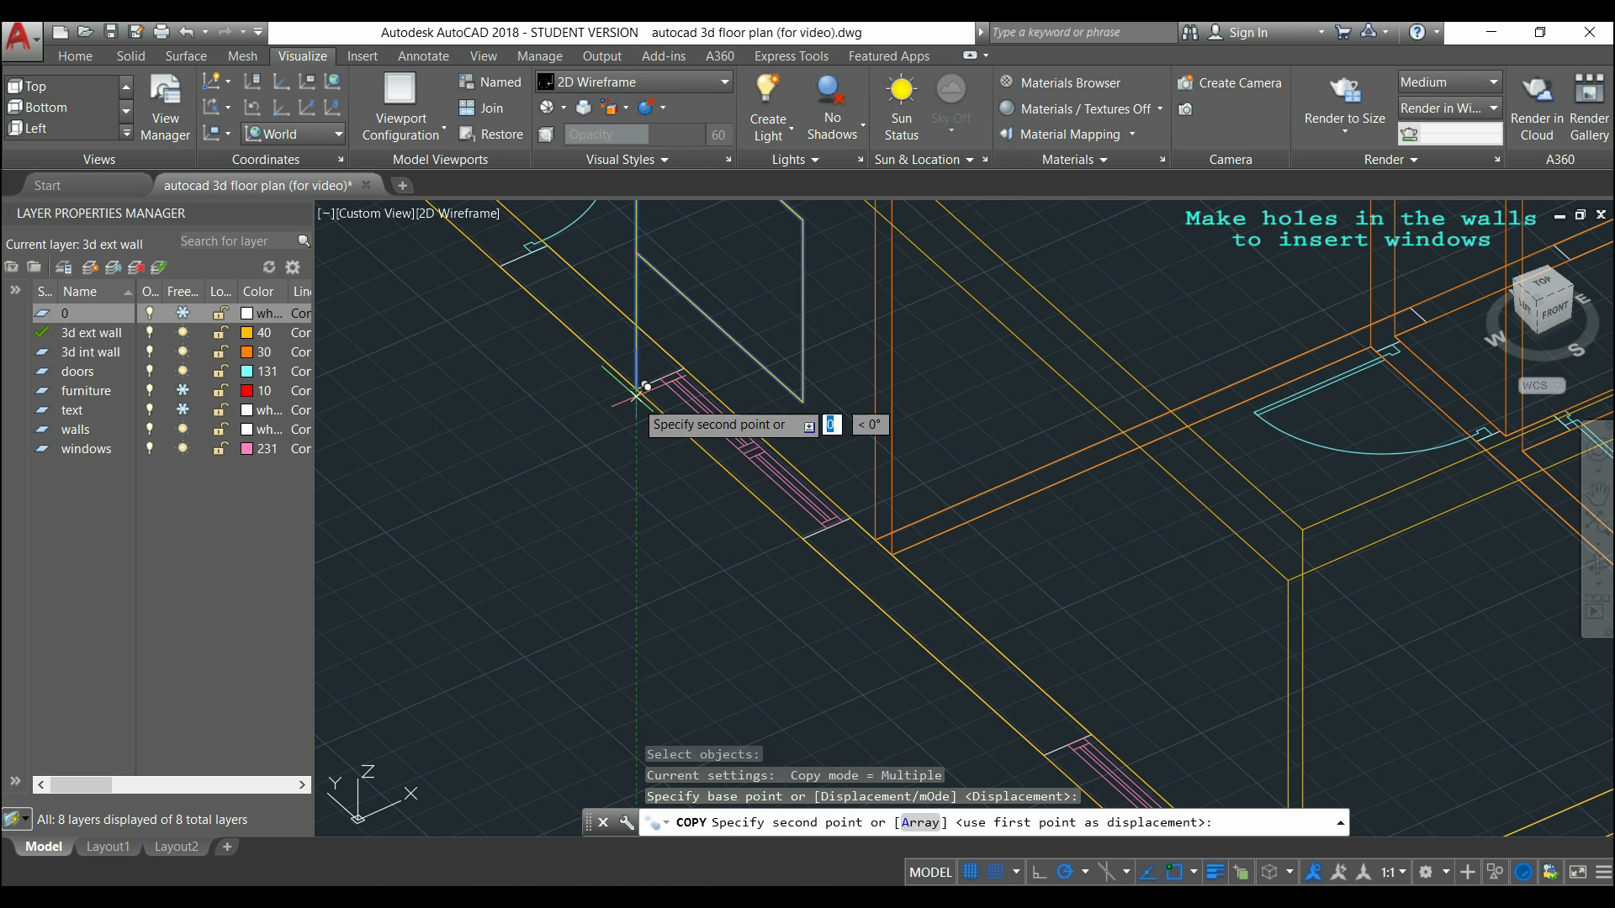
pyautogui.moveTo(1115, 634); pyautogui.dragTo(1110, 613, button='middle')
pyautogui.moveTo(971, 399); pyautogui.dragTo(904, 352, button='middle')
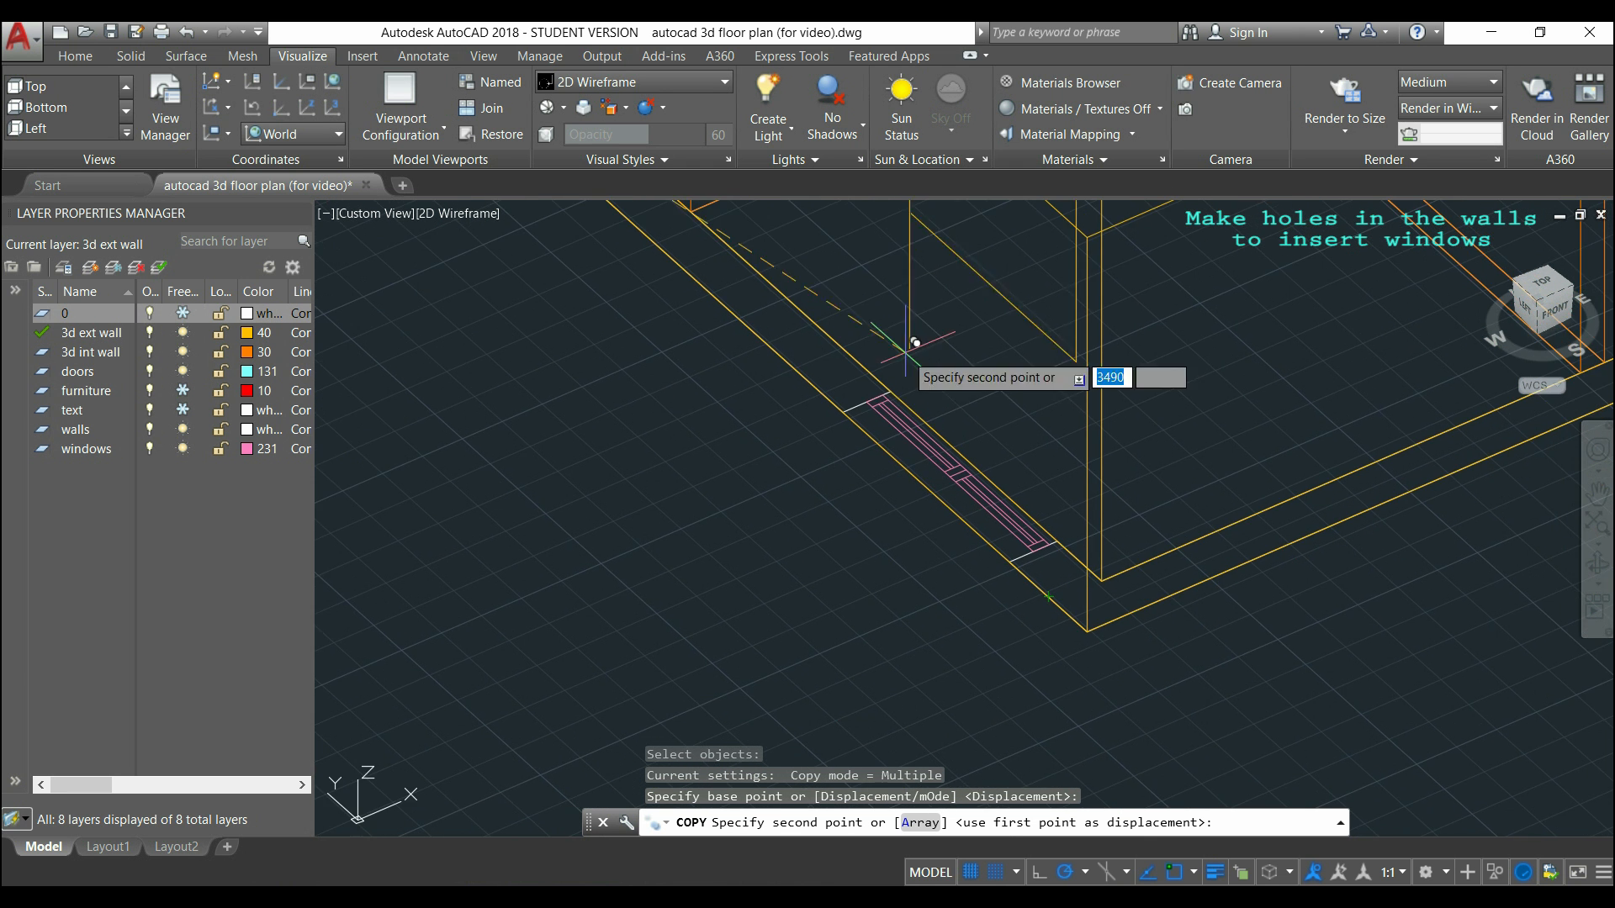
pyautogui.click(849, 406)
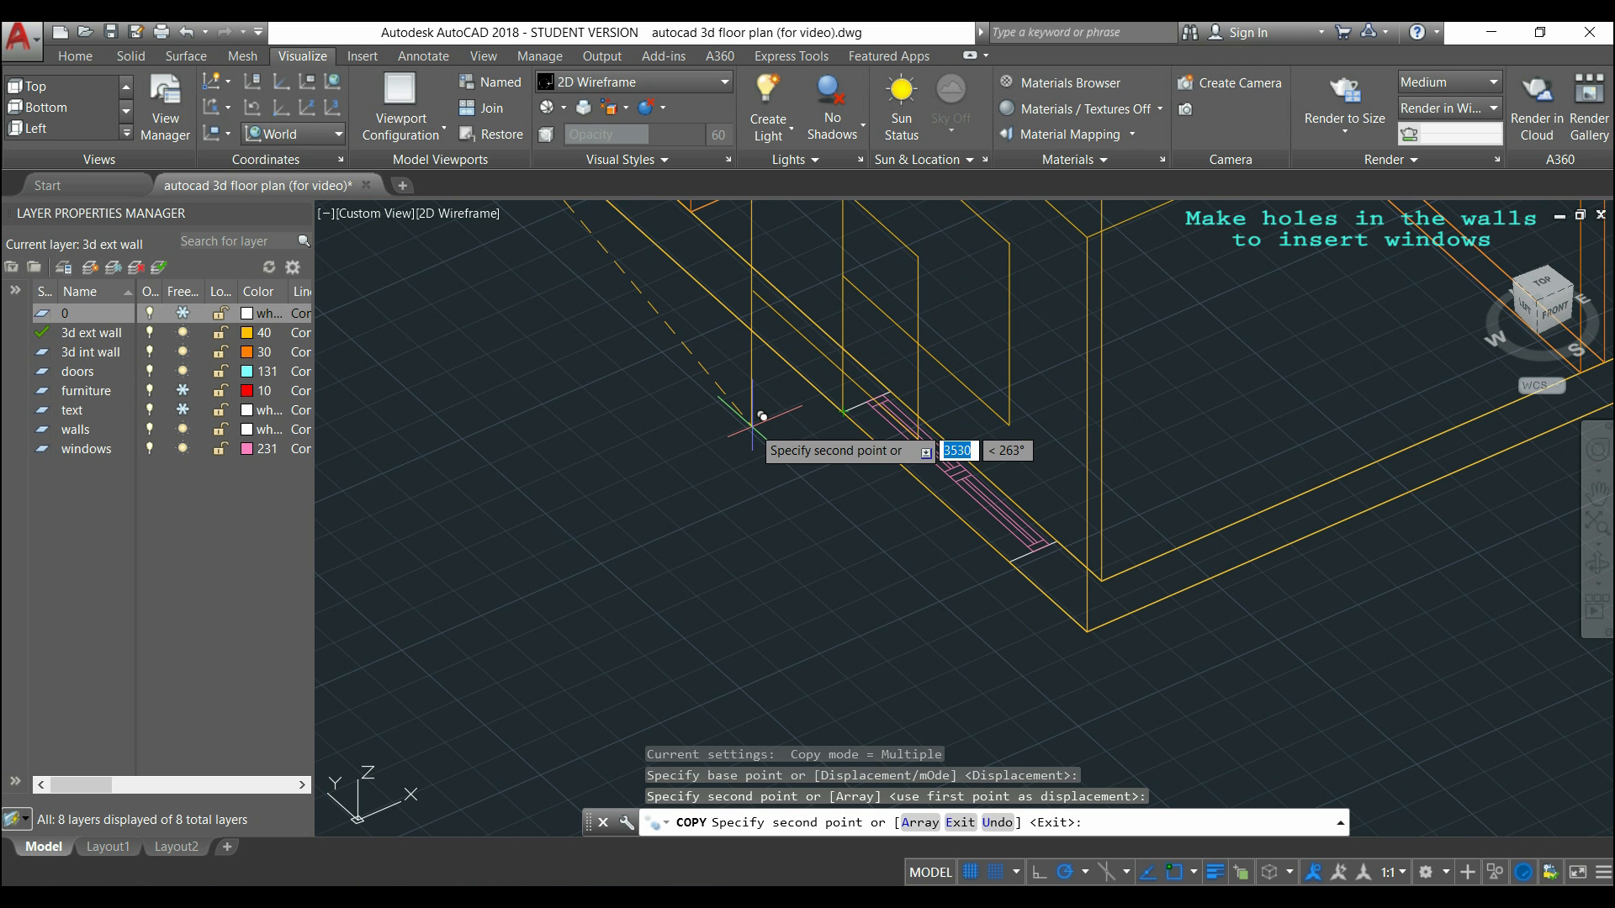
pyautogui.press('Escape')
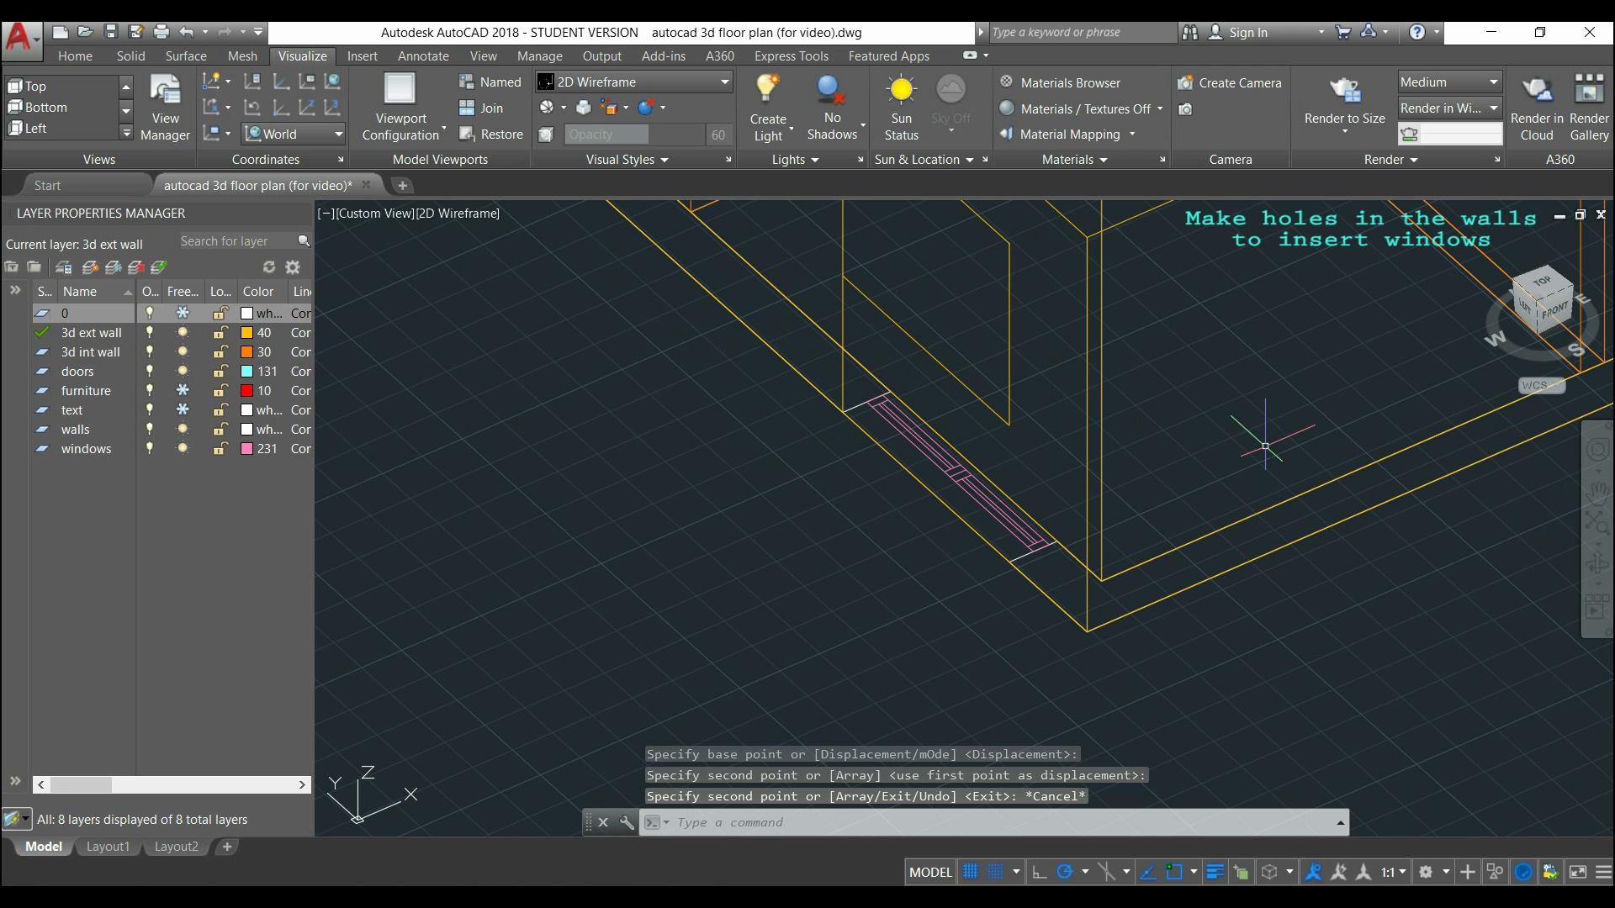
# Draw a 900 line along the Z axis from the outer west corner of the south wall's window.
pyautogui.scroll(-3, 1310, 426)
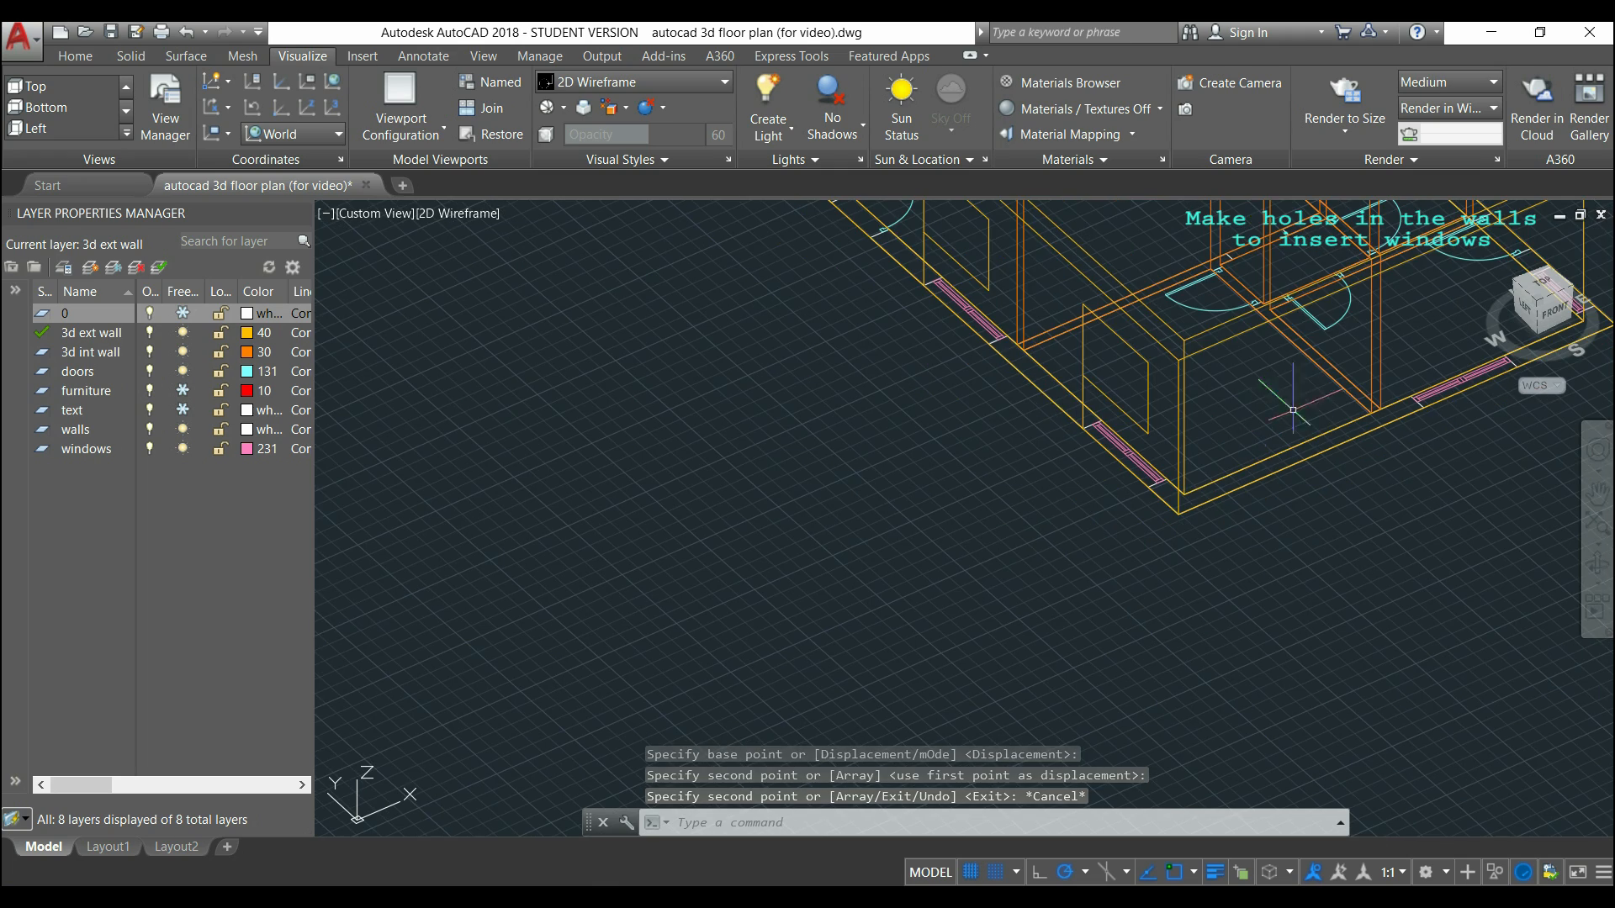
pyautogui.moveTo(1370, 402); pyautogui.dragTo(1026, 427, button='middle')
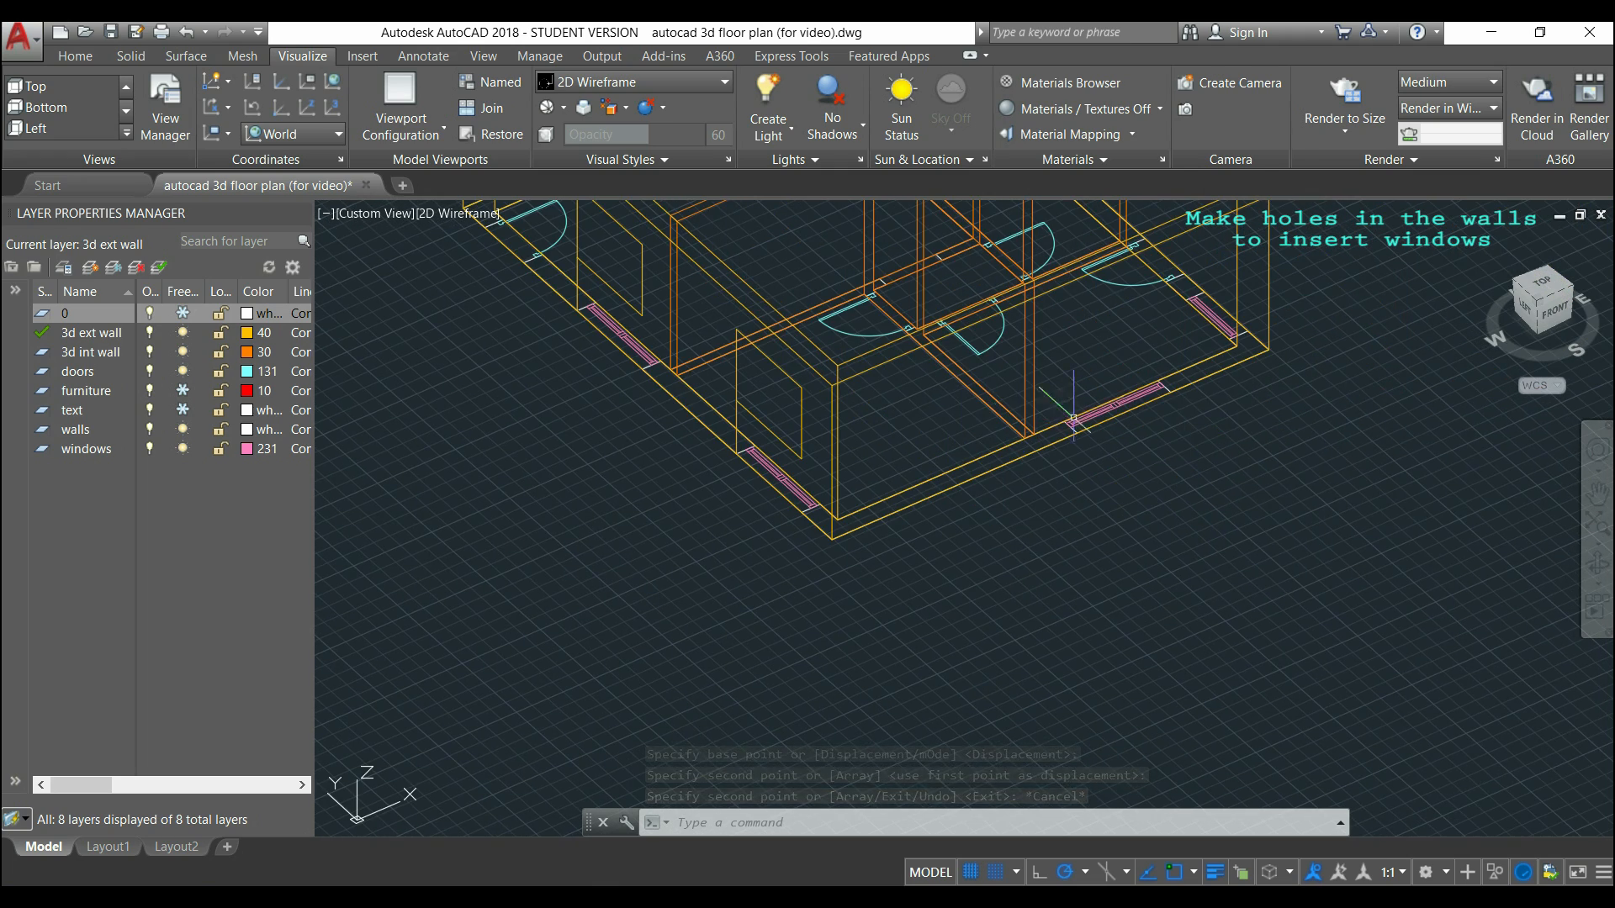
pyautogui.keyDown('shift'); pyautogui.moveTo(1253, 425); pyautogui.dragTo(1034, 432, button='middle'); pyautogui.keyUp('shift')
pyautogui.scroll(4, 886, 417)
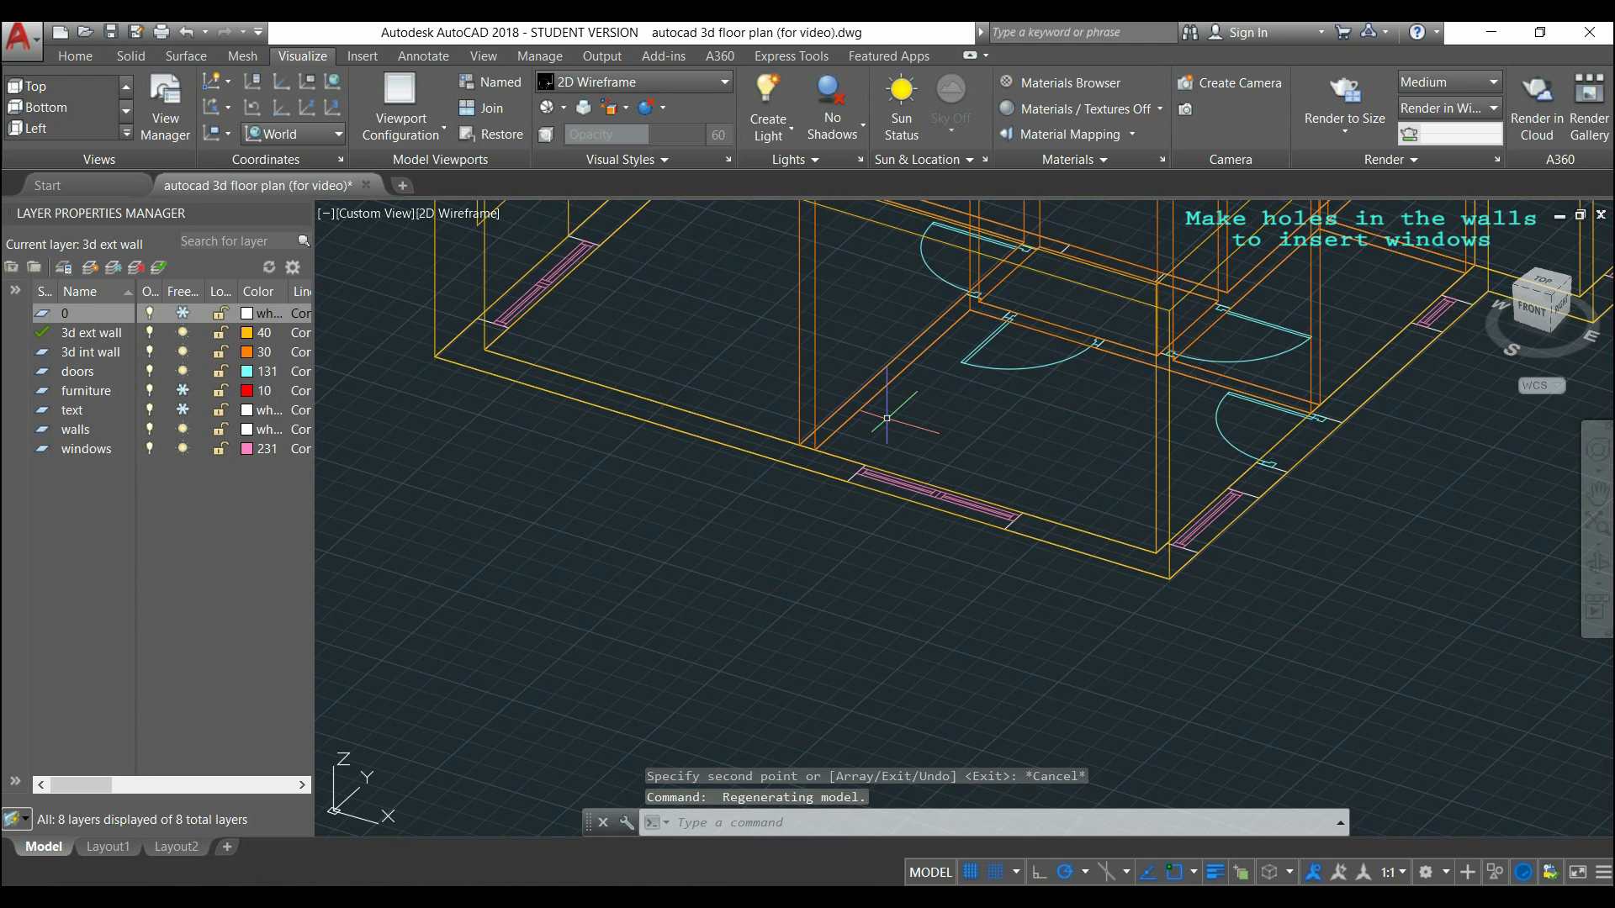
pyautogui.write('L')
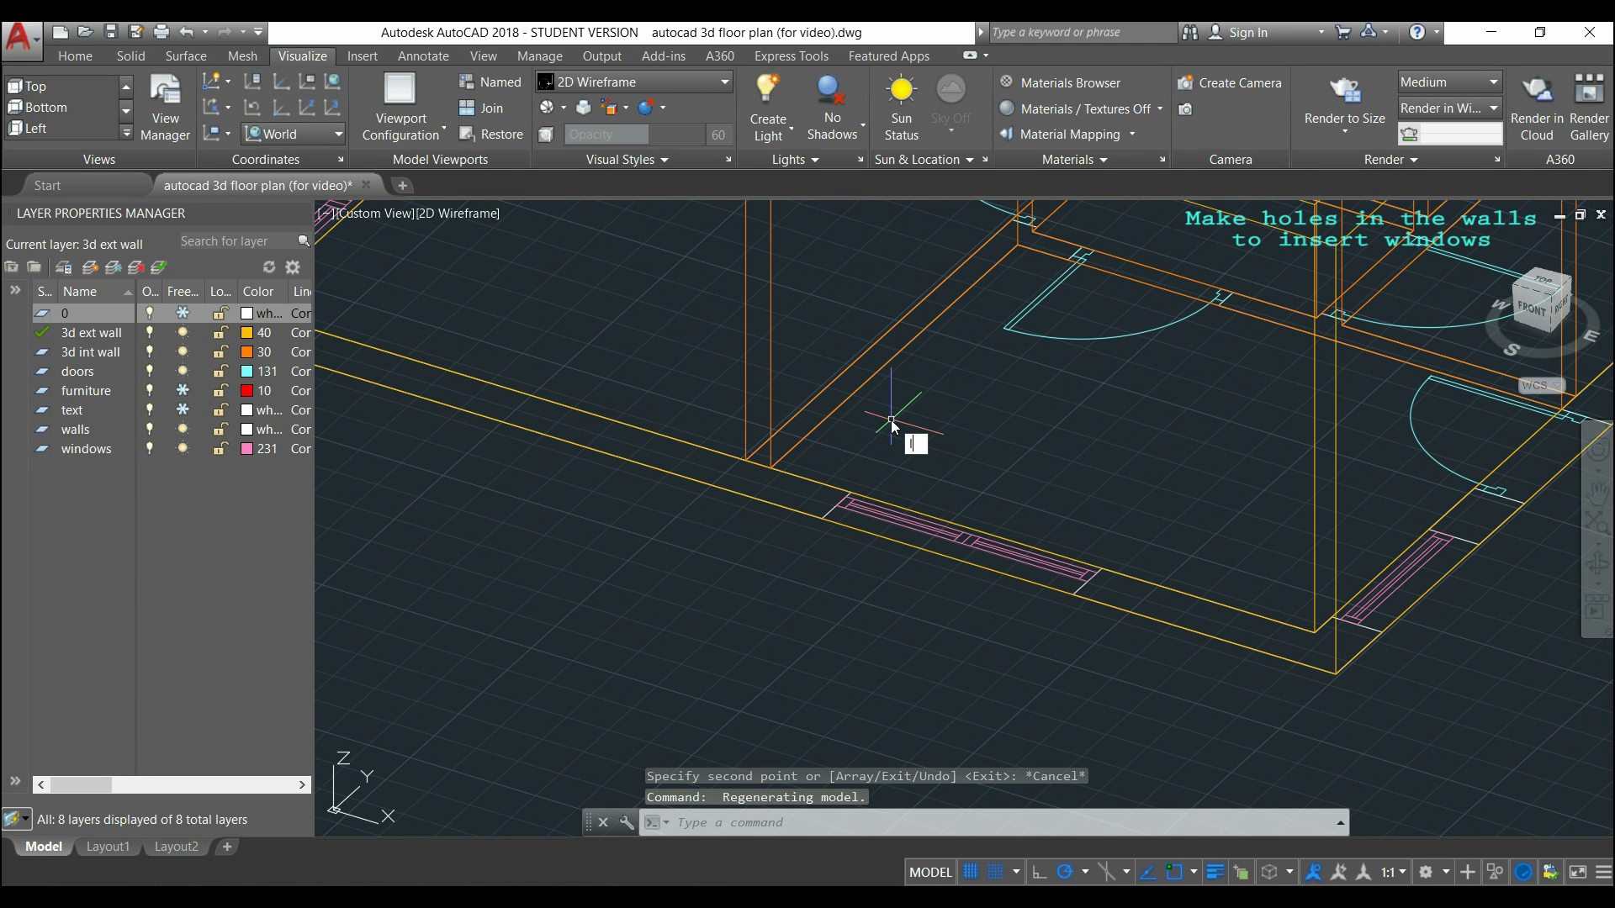
pyautogui.press('Return')
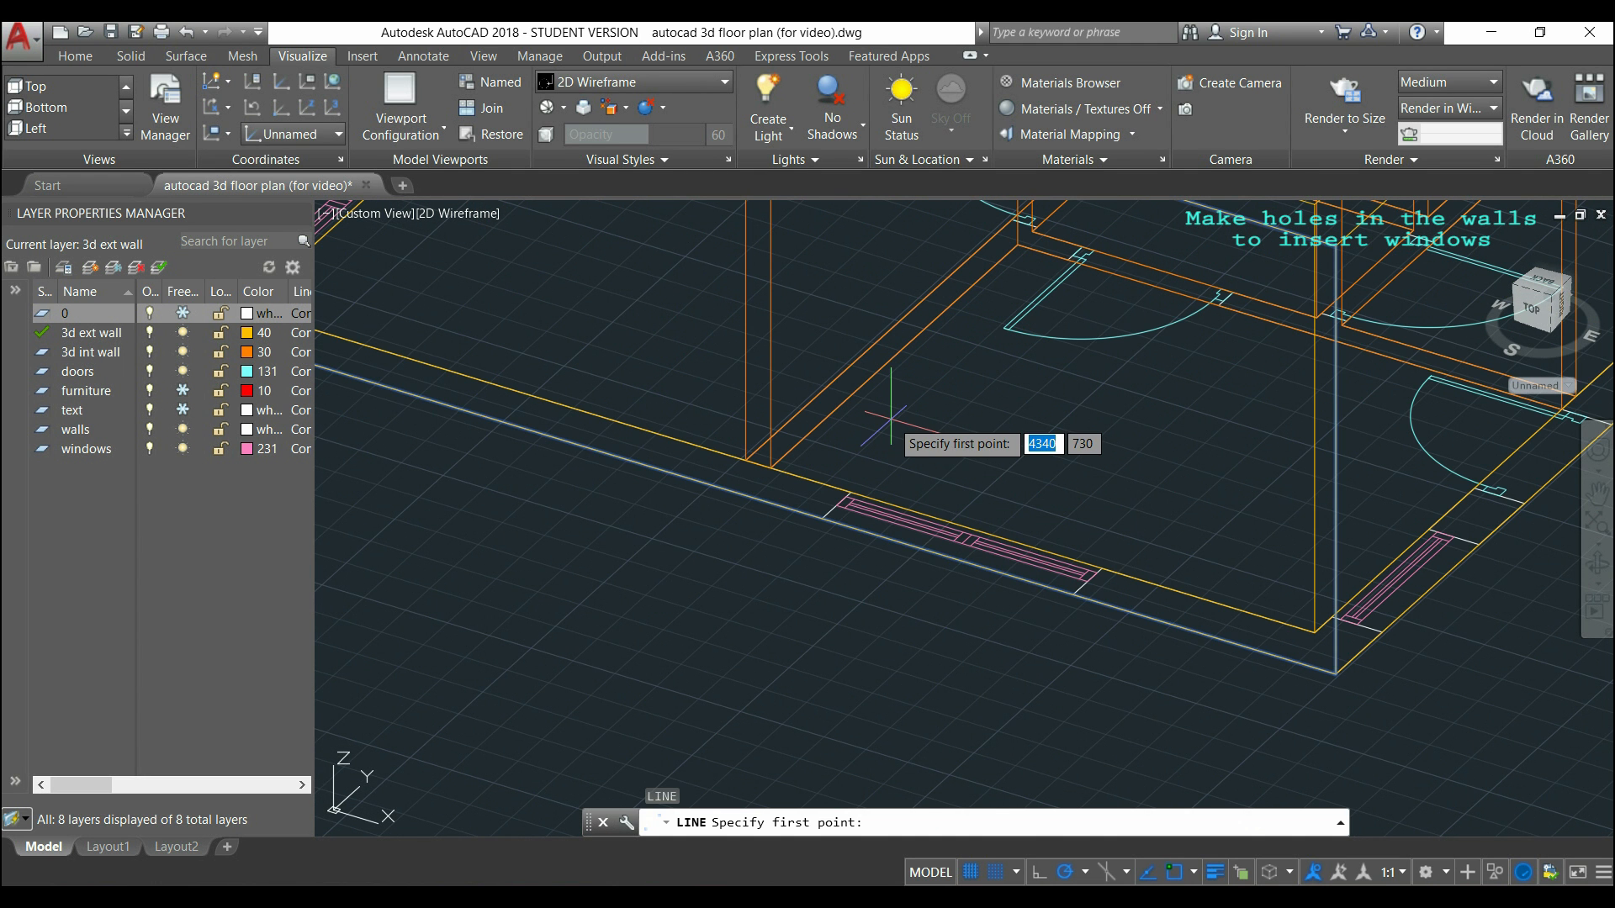
pyautogui.click(821, 518)
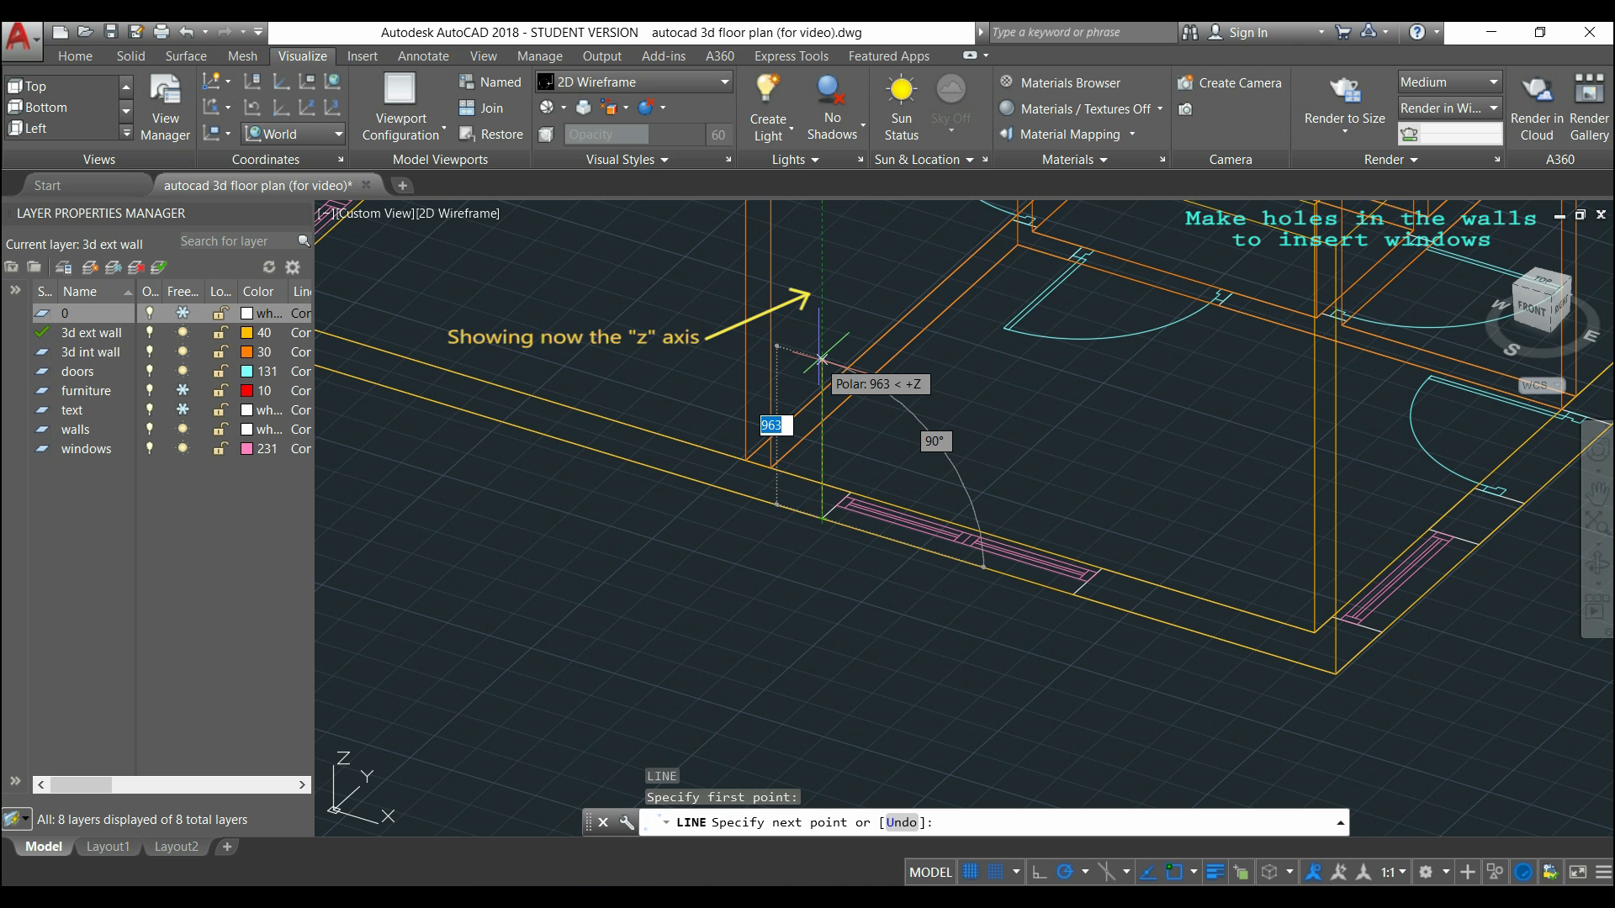
pyautogui.write('900')
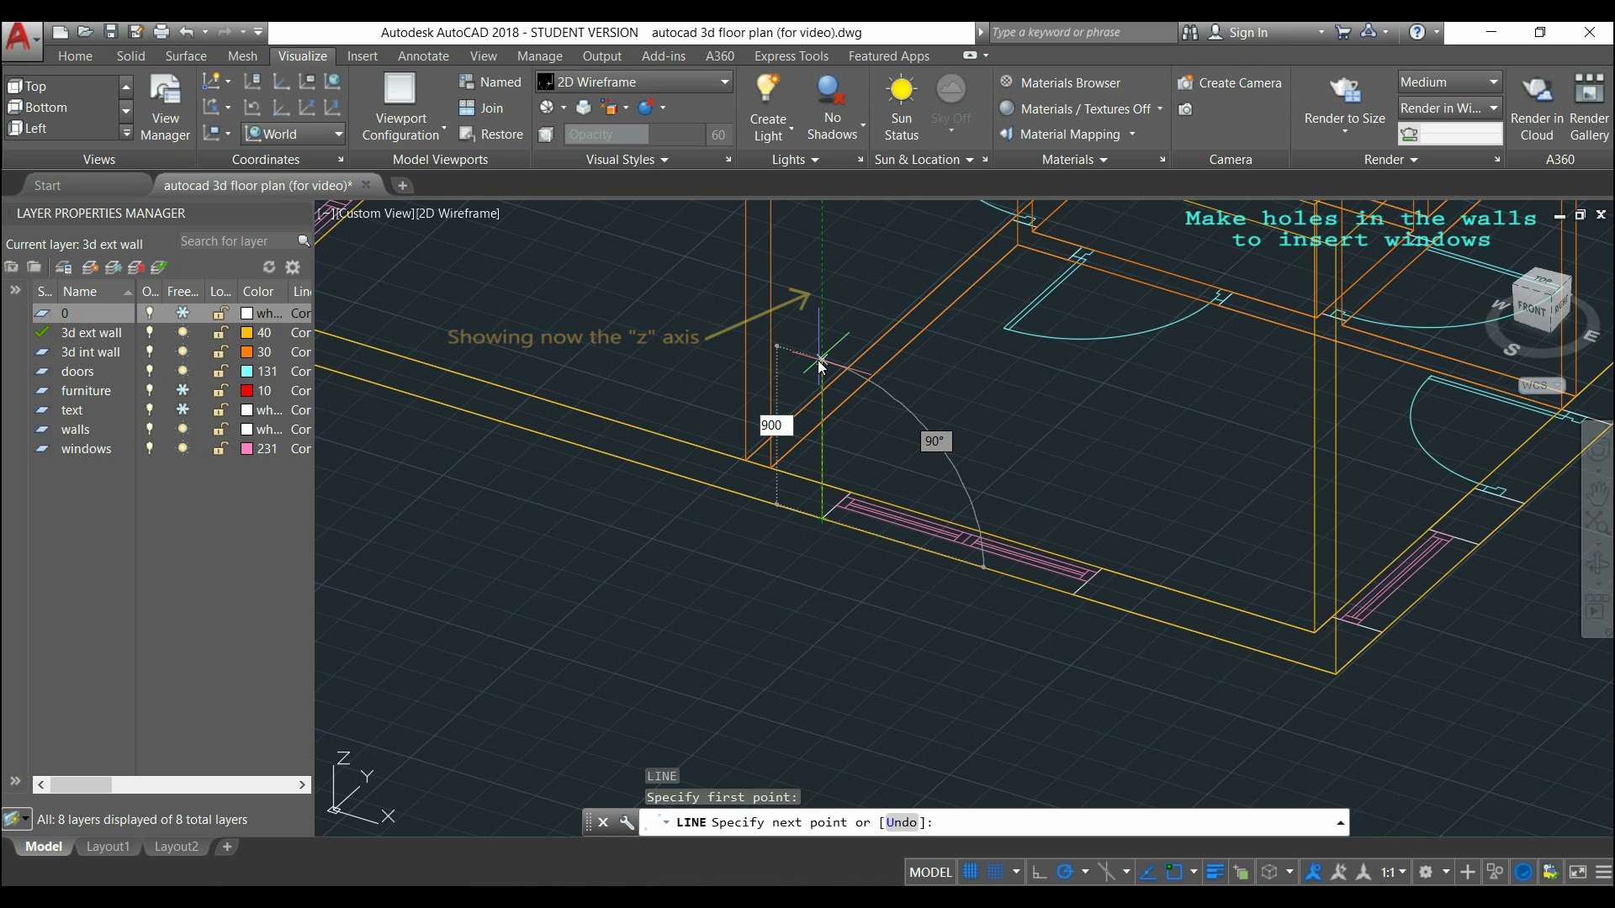
pyautogui.press('Return')
pyautogui.press('Escape')
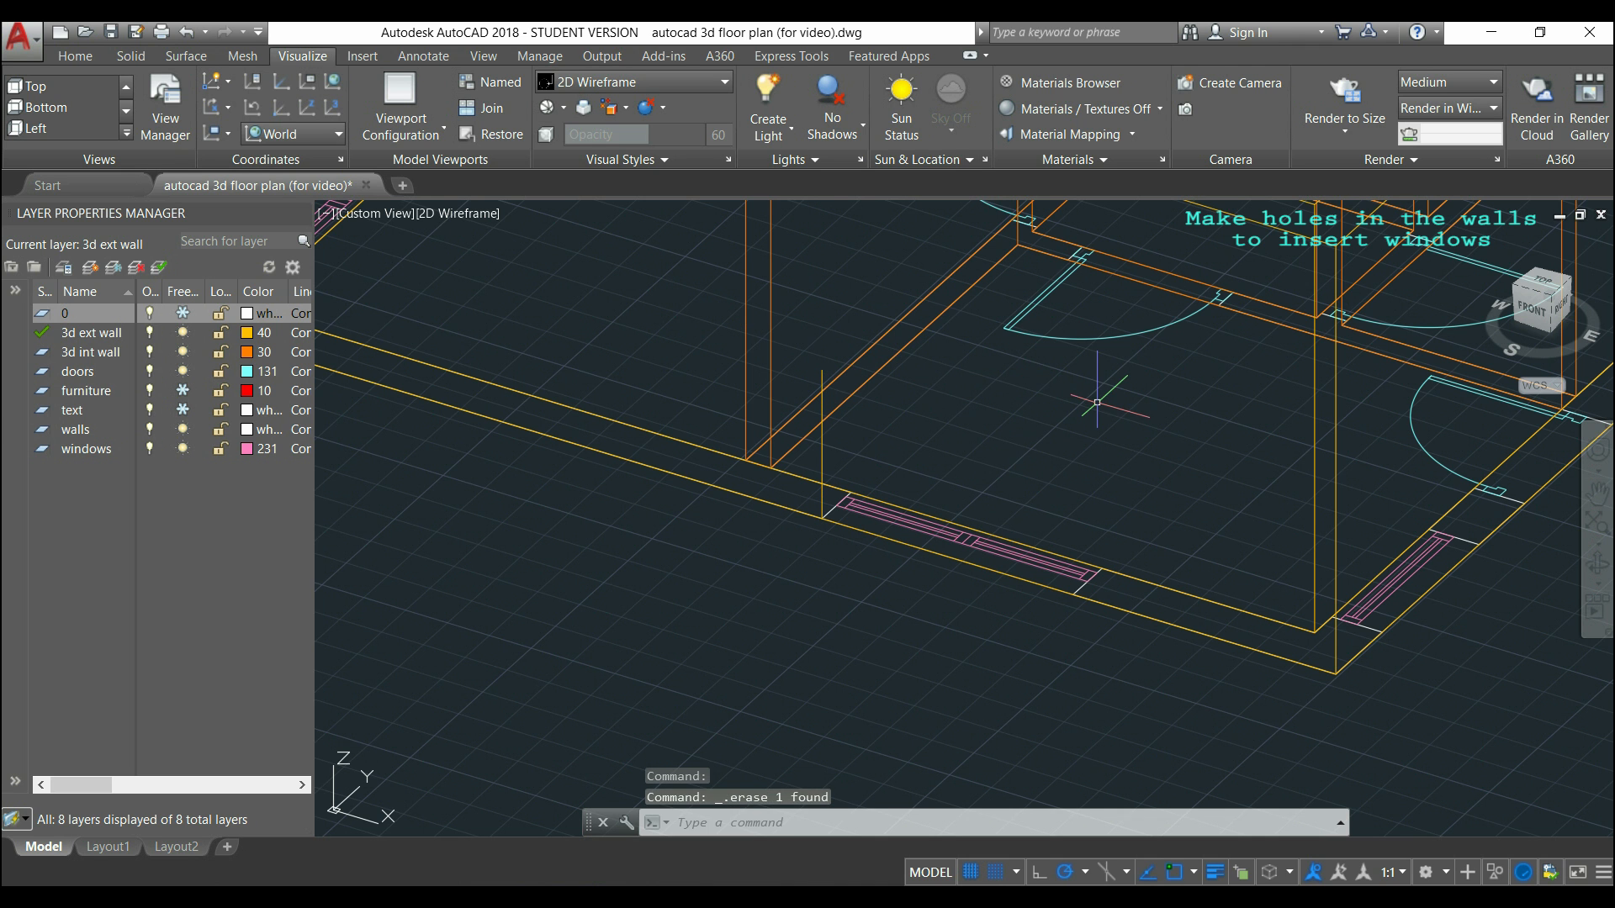
# Try to draw a freehand rectangle from the upper end of the south window's vertical line without aligning to the wall's plane.
pyautogui.press('Return')
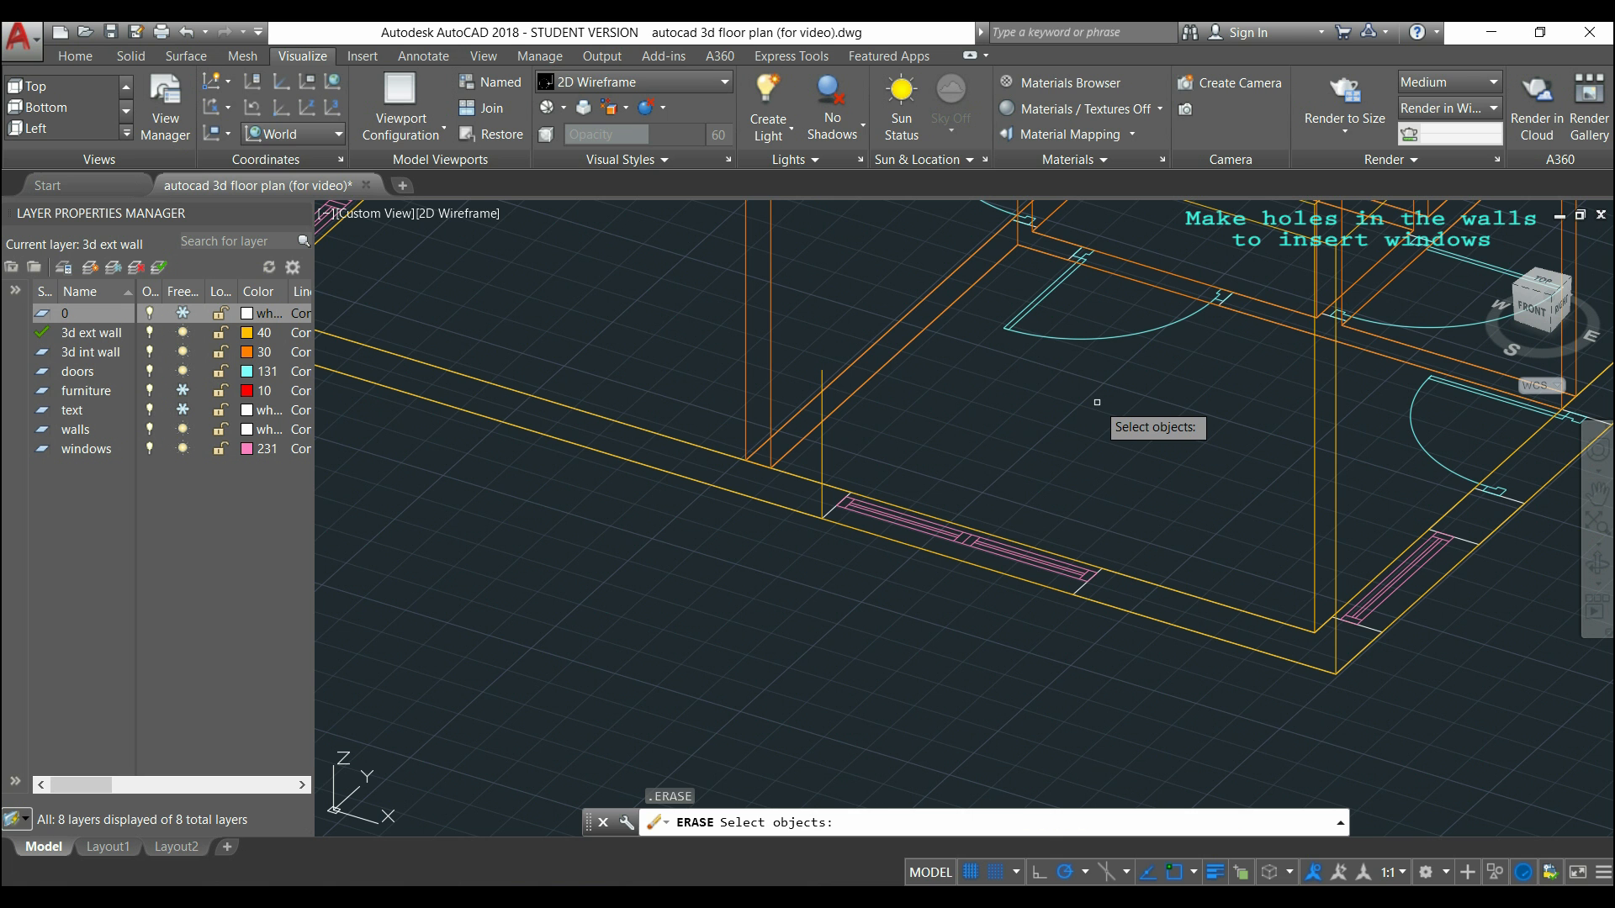
pyautogui.press('Escape')
pyautogui.write('rec')
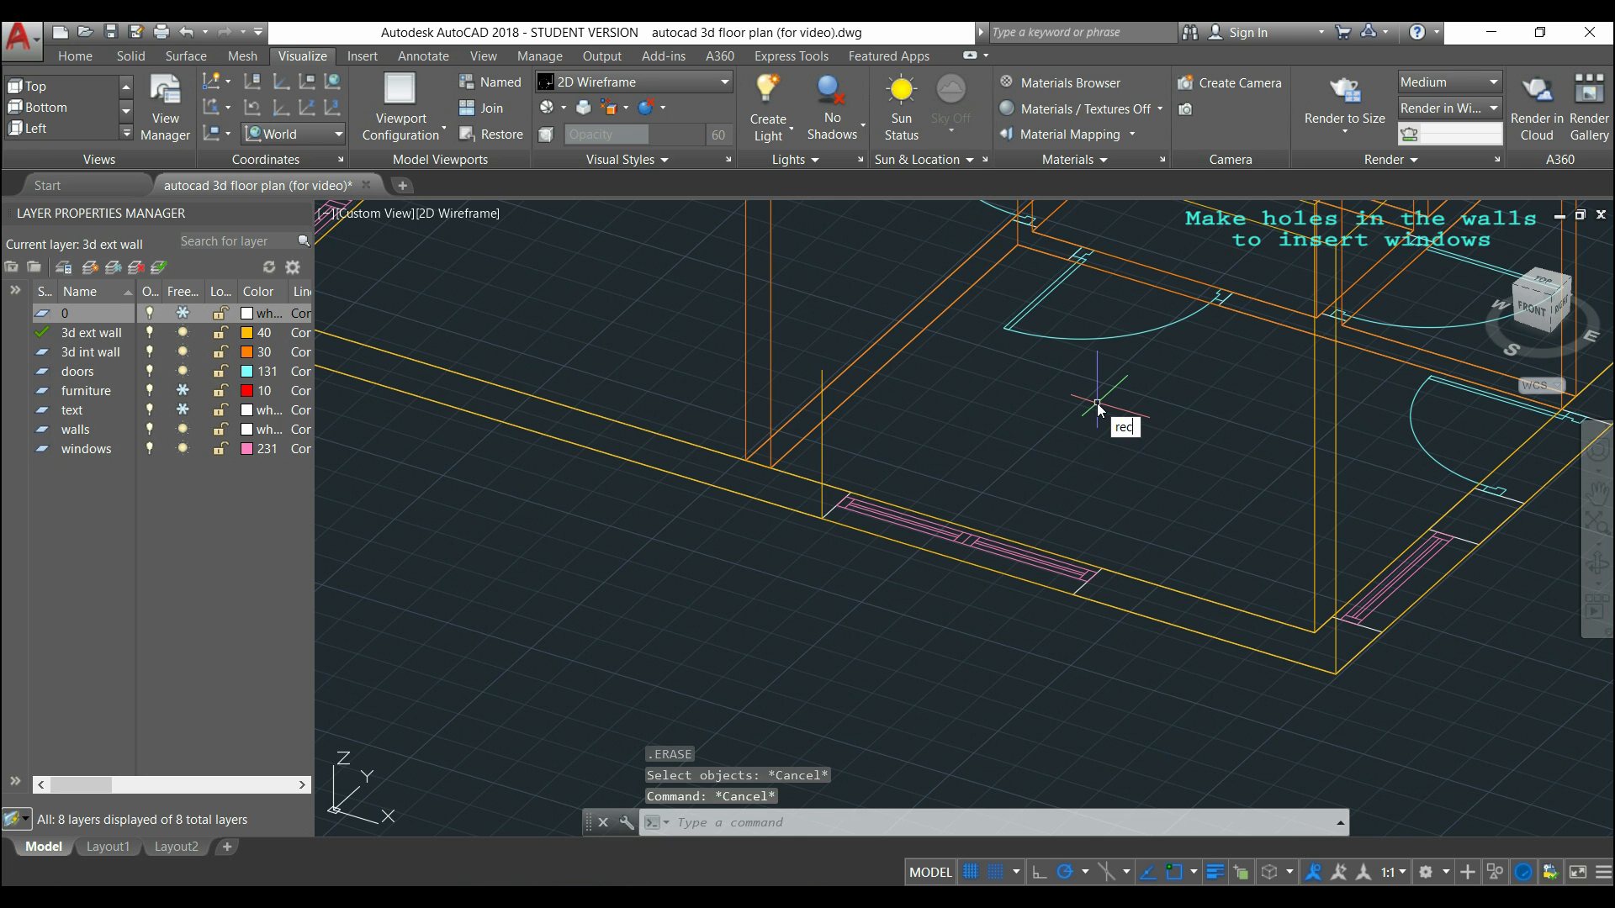
pyautogui.press('Return')
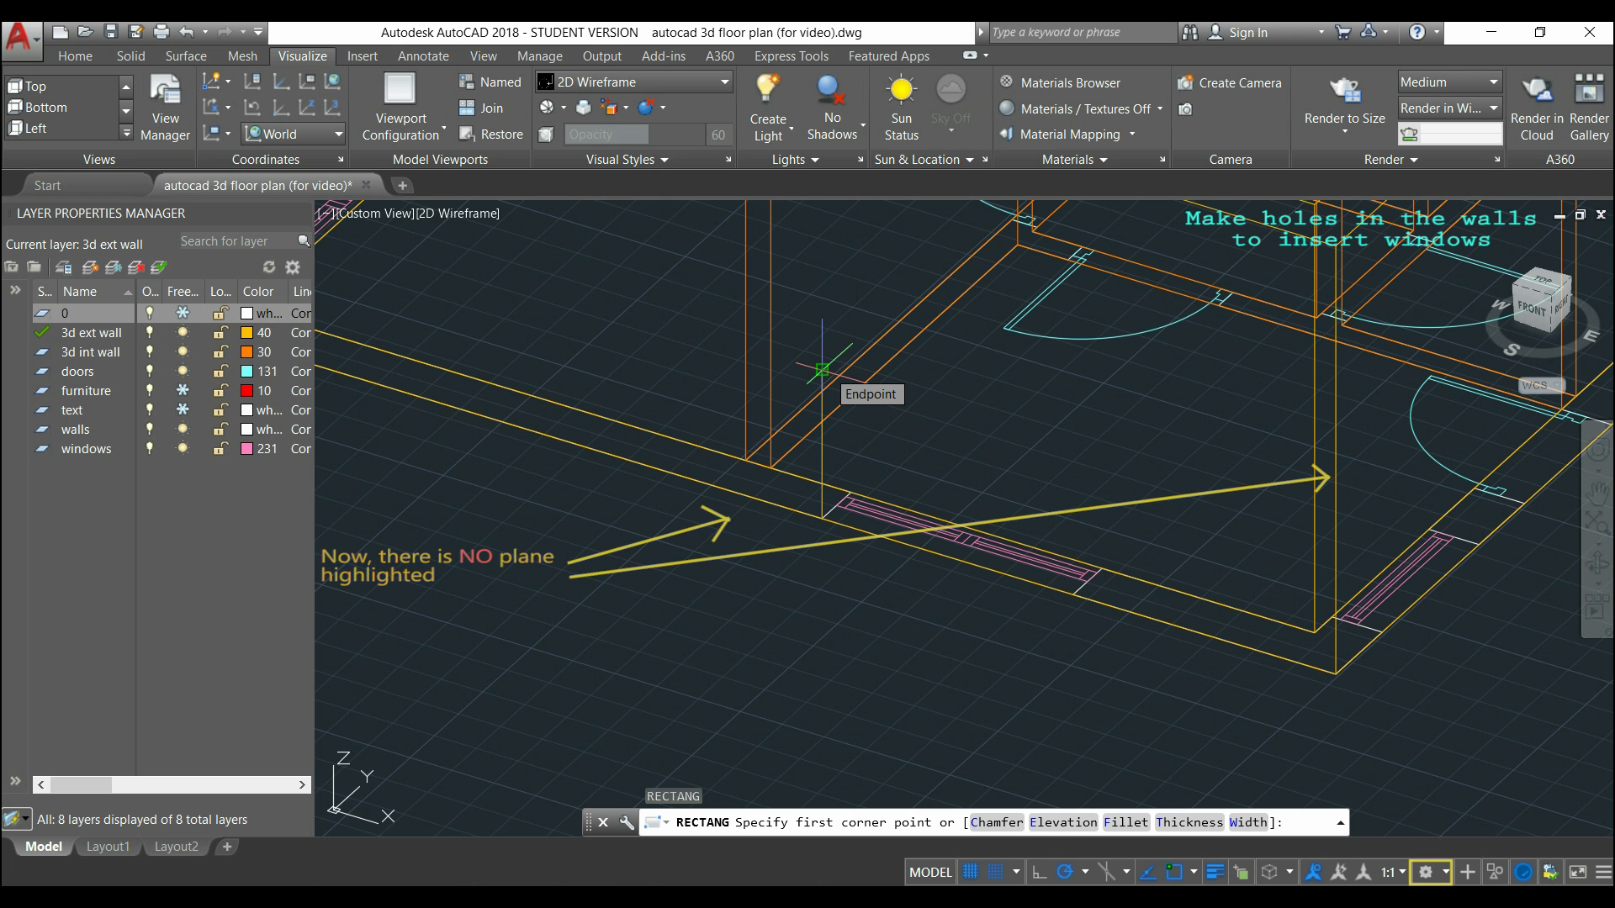
pyautogui.click(822, 370)
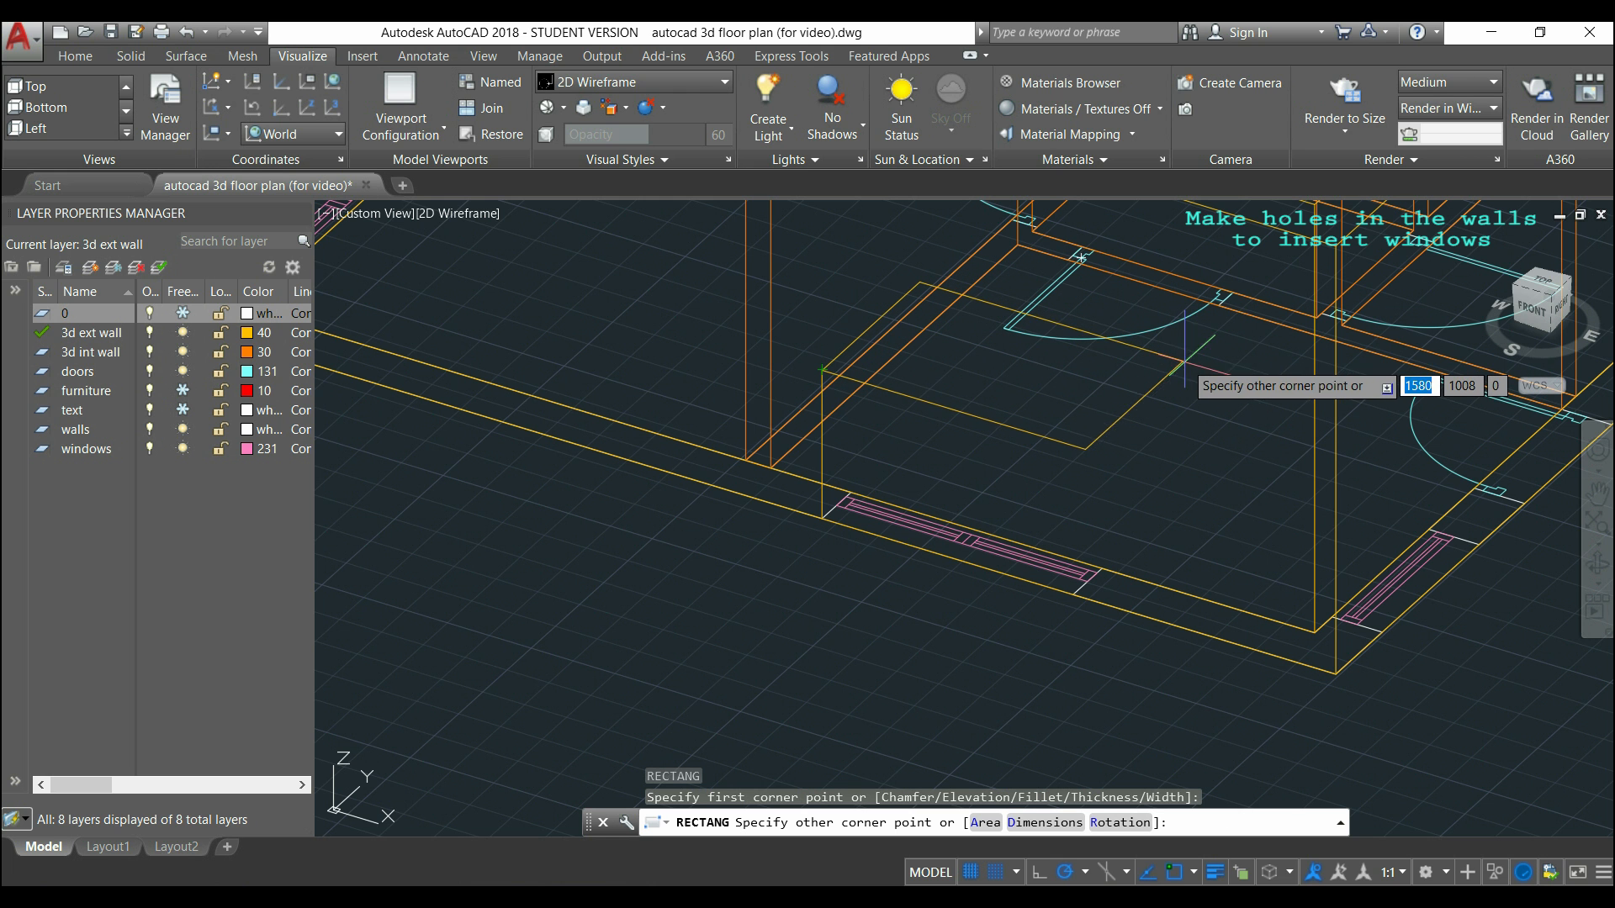
pyautogui.keyDown('shift'); pyautogui.moveTo(1286, 462); pyautogui.dragTo(1310, 512, button='middle'); pyautogui.keyUp('shift')
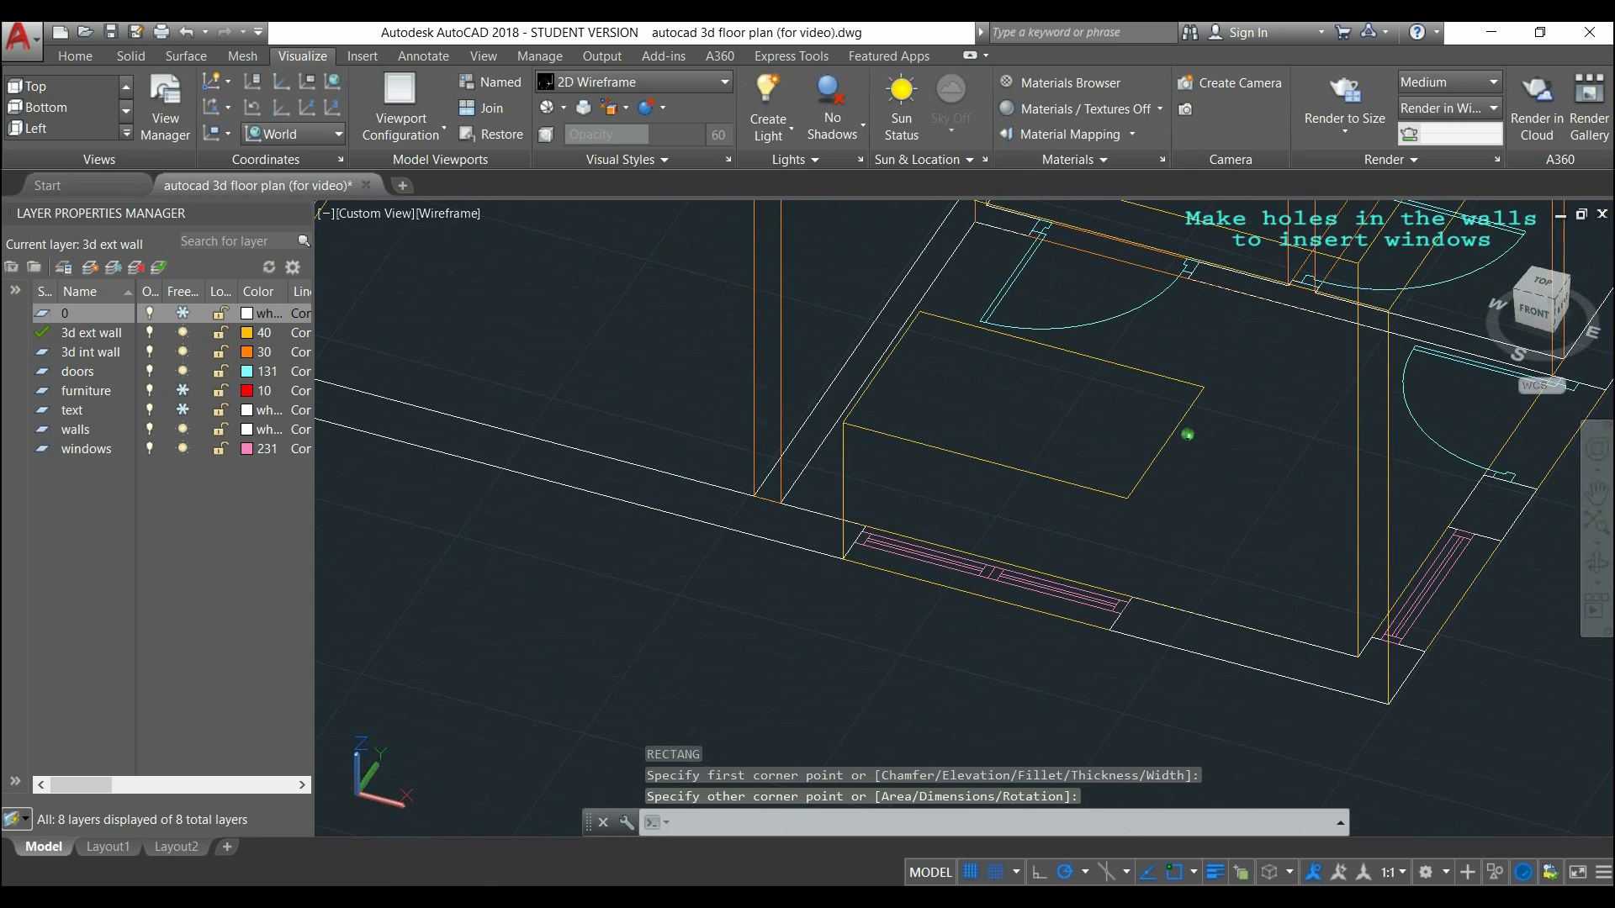
pyautogui.click(1166, 442)
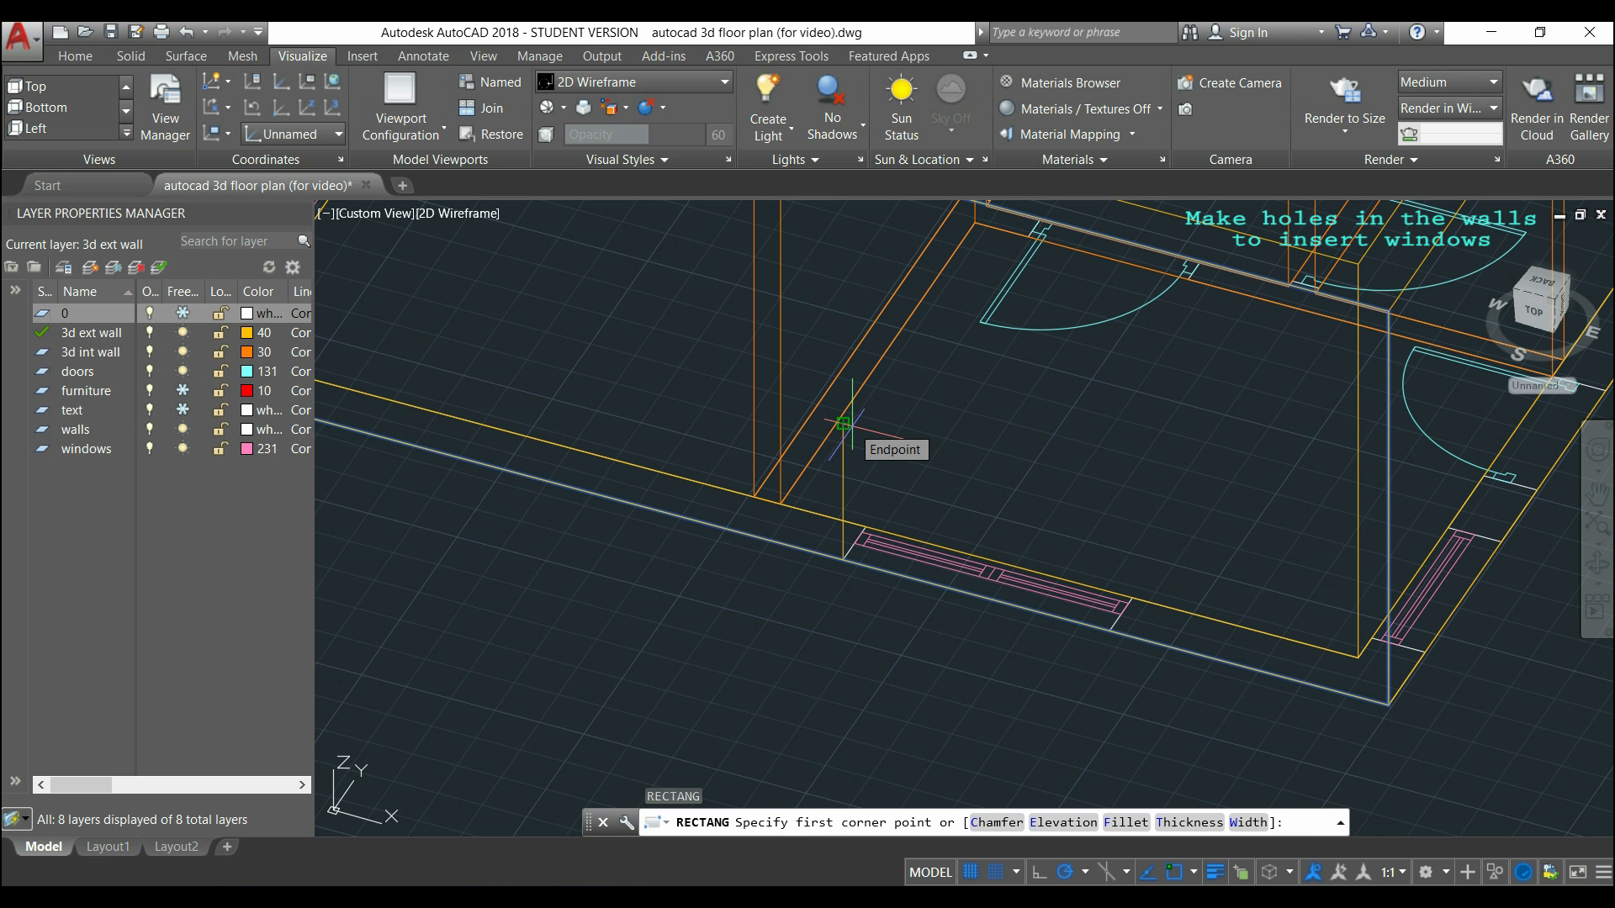
# Draw a 1500 by 1200 window rectangle on the south wall's outer plane, starting from the upper end of the vertical line.
pyautogui.click(844, 423)
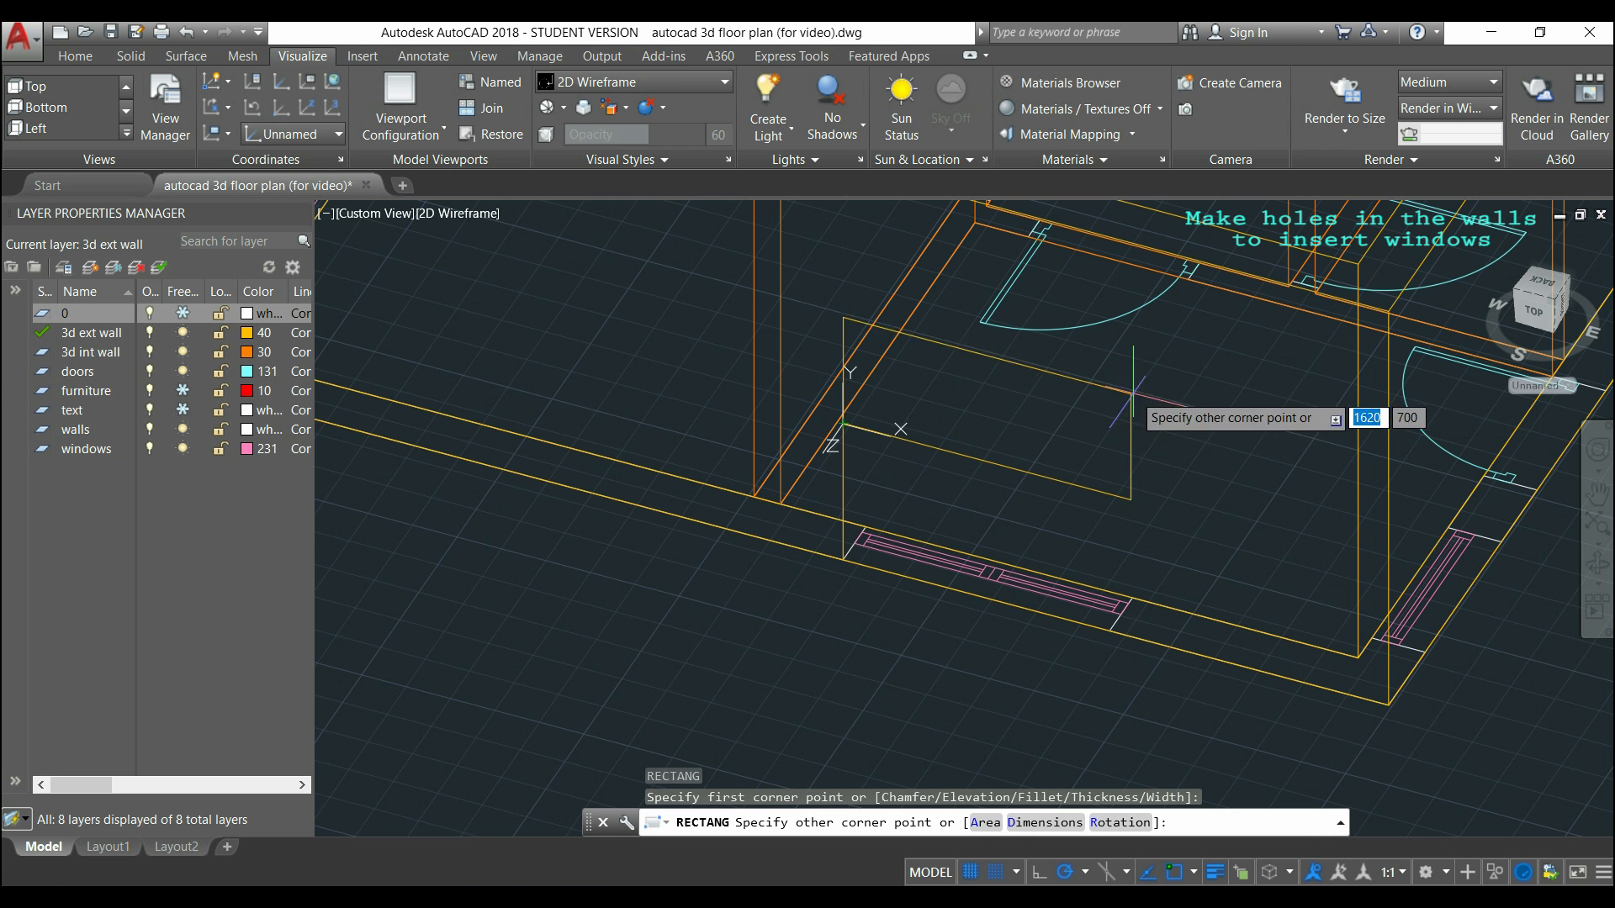
pyautogui.keyDown('shift'); pyautogui.moveTo(1212, 388); pyautogui.dragTo(1119, 395, button='middle'); pyautogui.keyUp('shift')
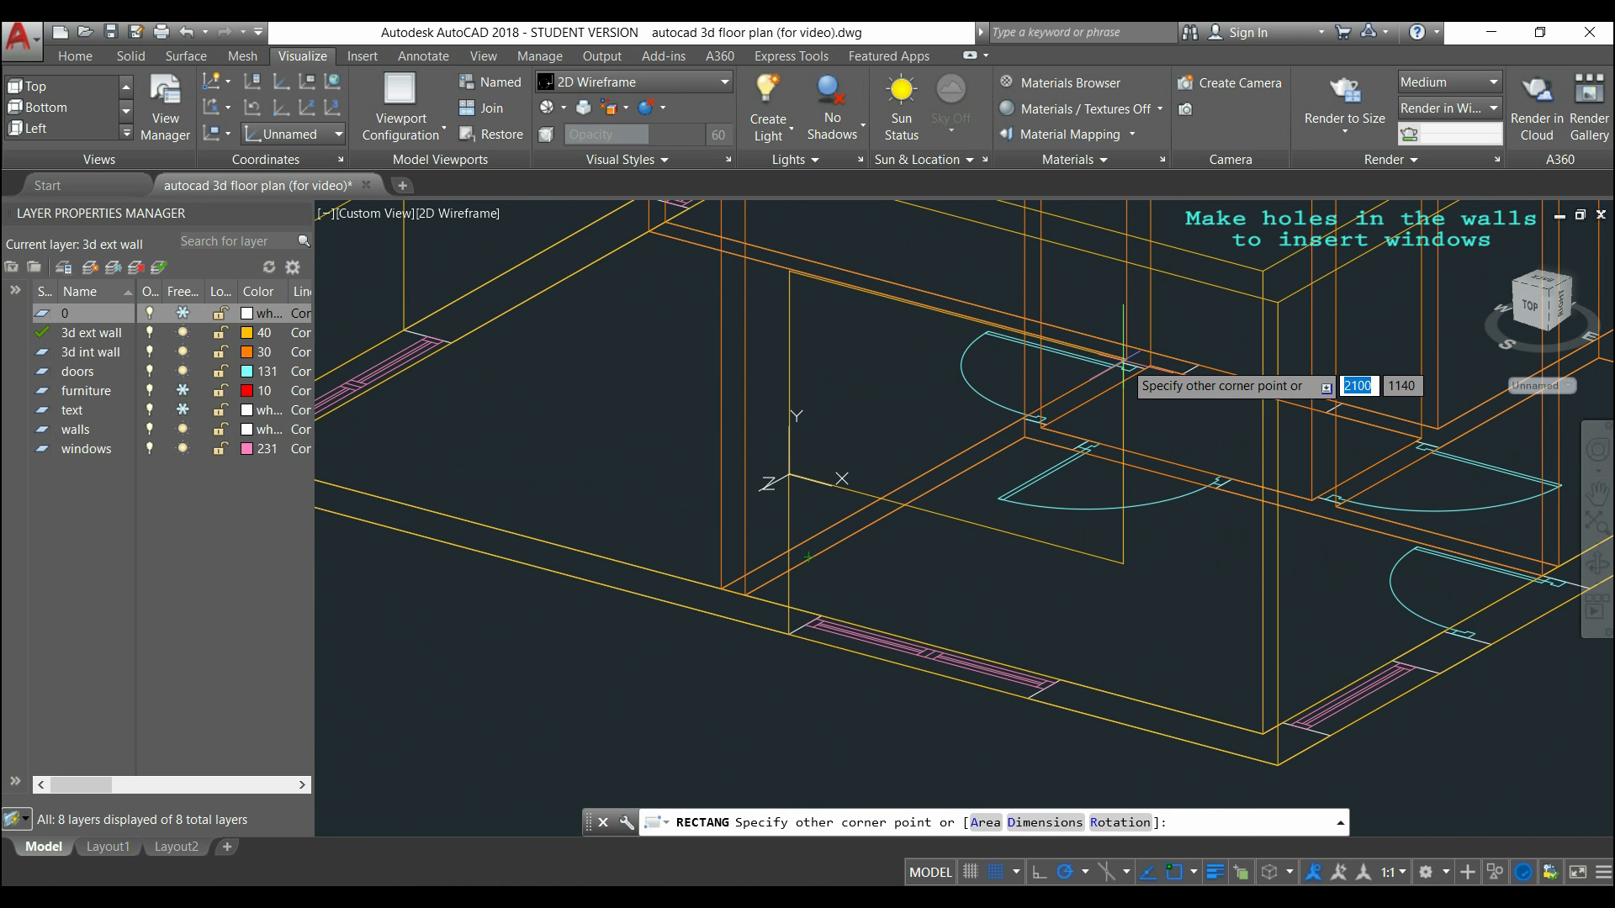
pyautogui.write('1500')
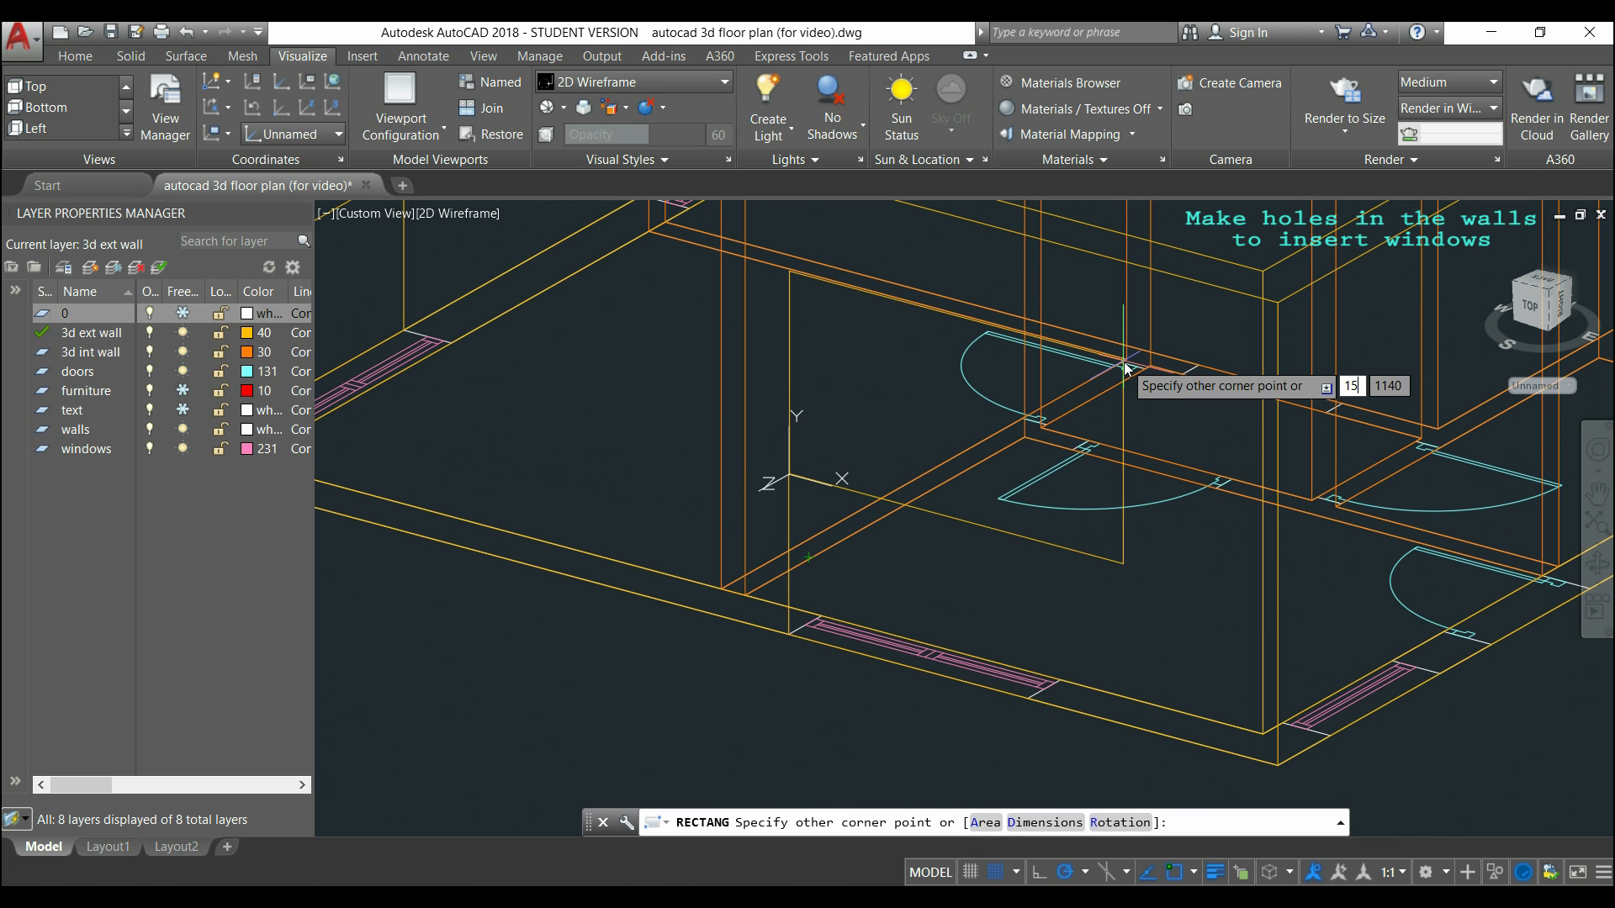
pyautogui.press('Tab')
pyautogui.write('1200')
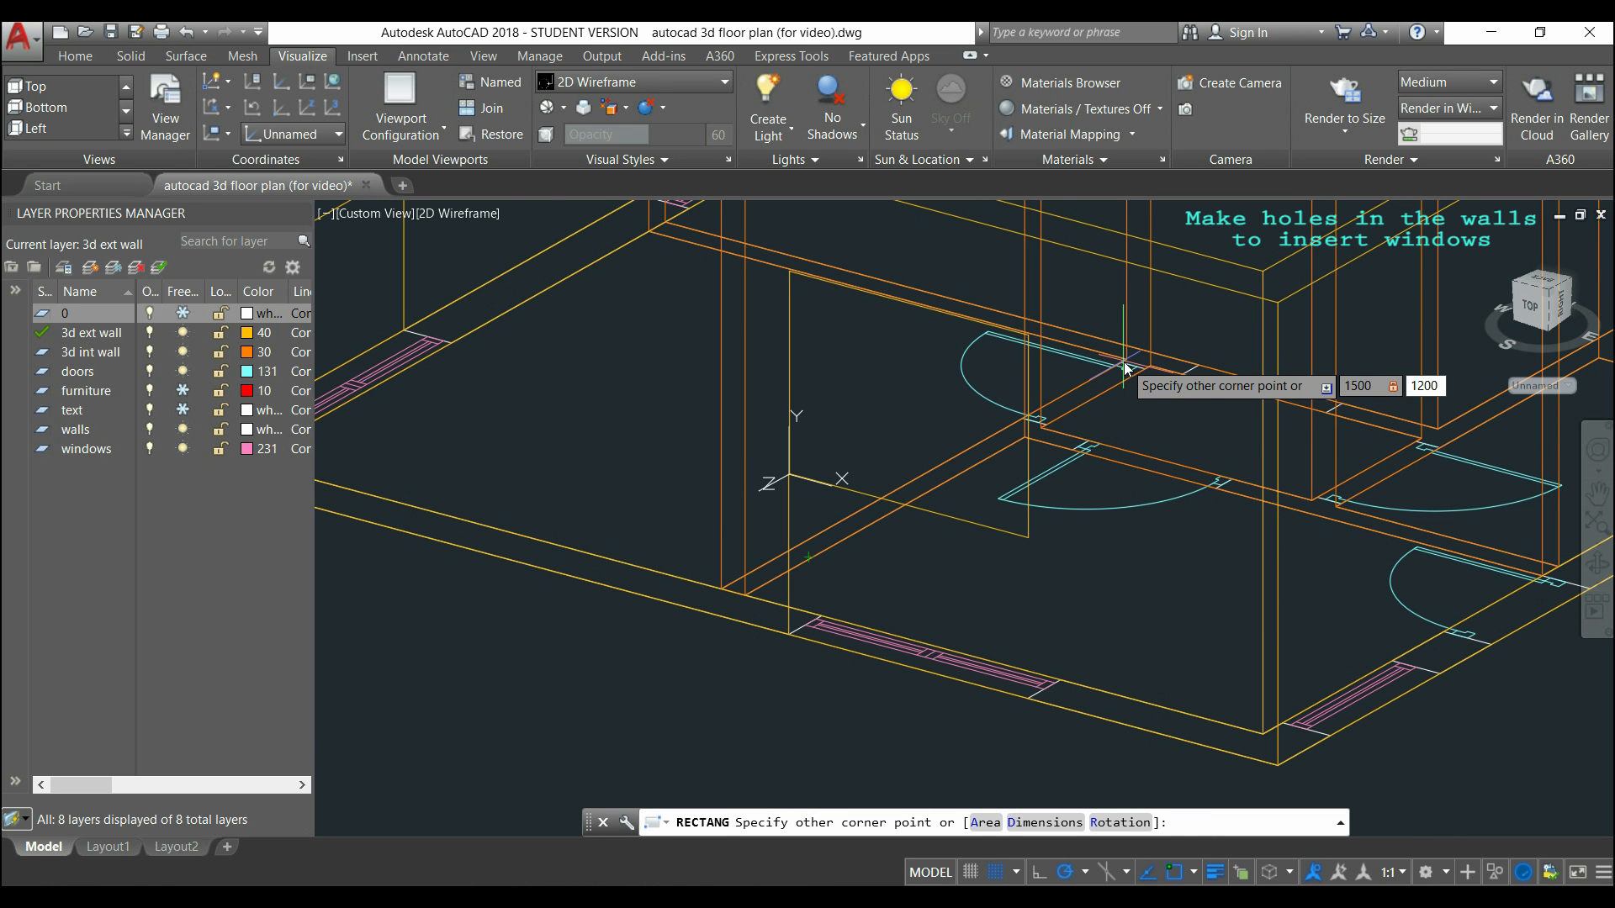
pyautogui.press('Return')
# Draw a 900 line along the Z axis from the outer south corner of the east wall's southernmost window.
pyautogui.keyDown('shift'); pyautogui.moveTo(1337, 425); pyautogui.dragTo(1194, 469, button='middle'); pyautogui.keyUp('shift')
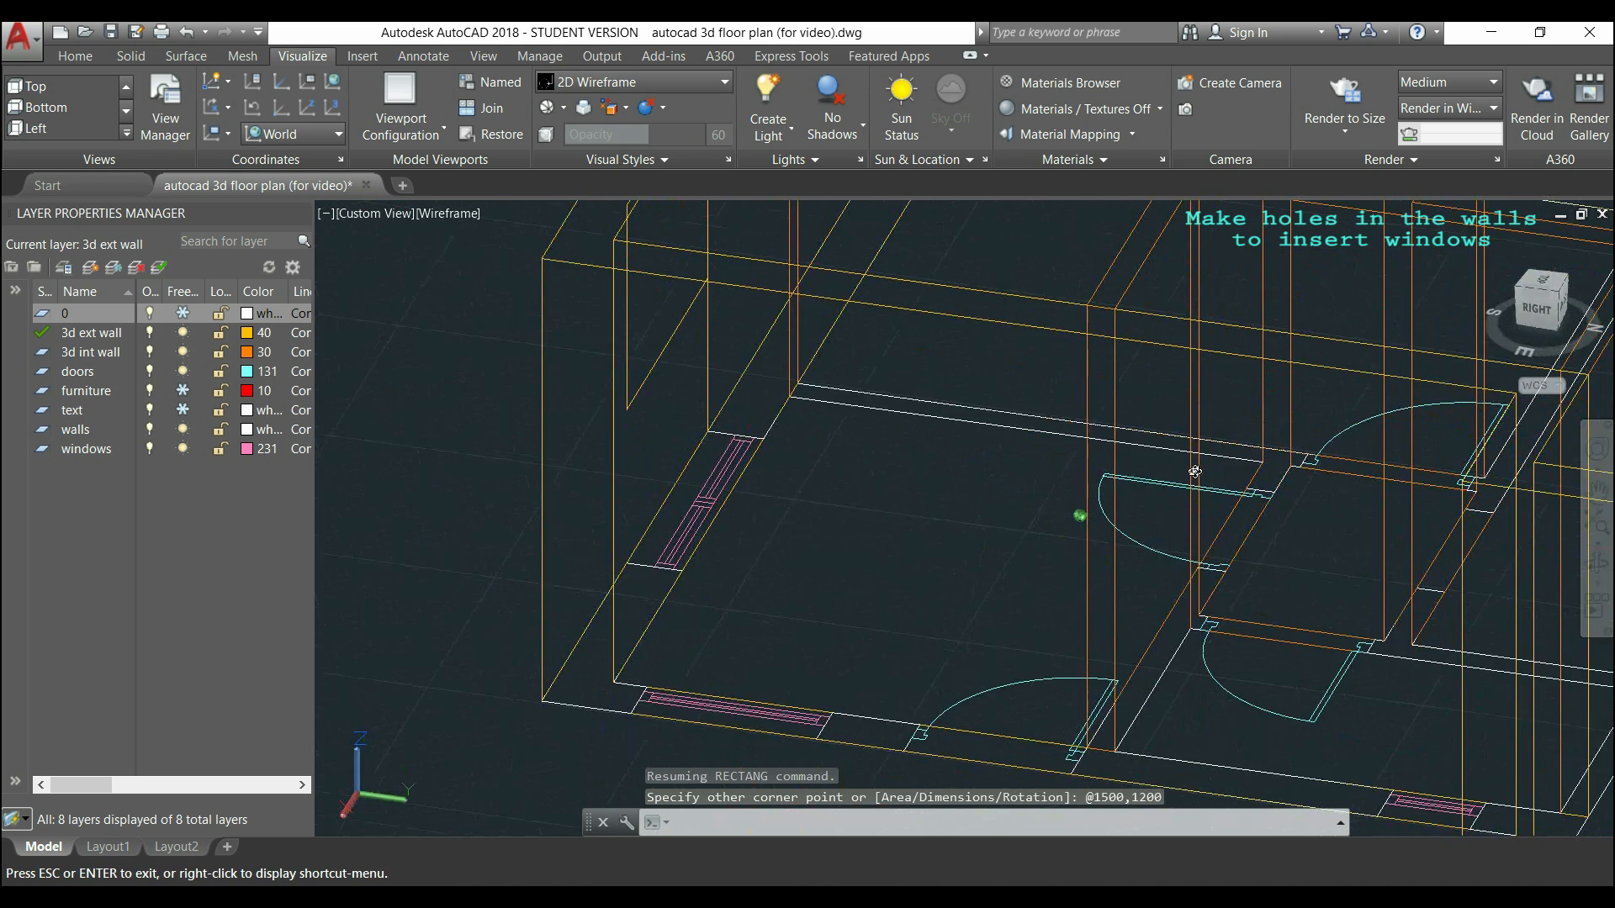
pyautogui.scroll(-2, 931, 458)
pyautogui.write('L')
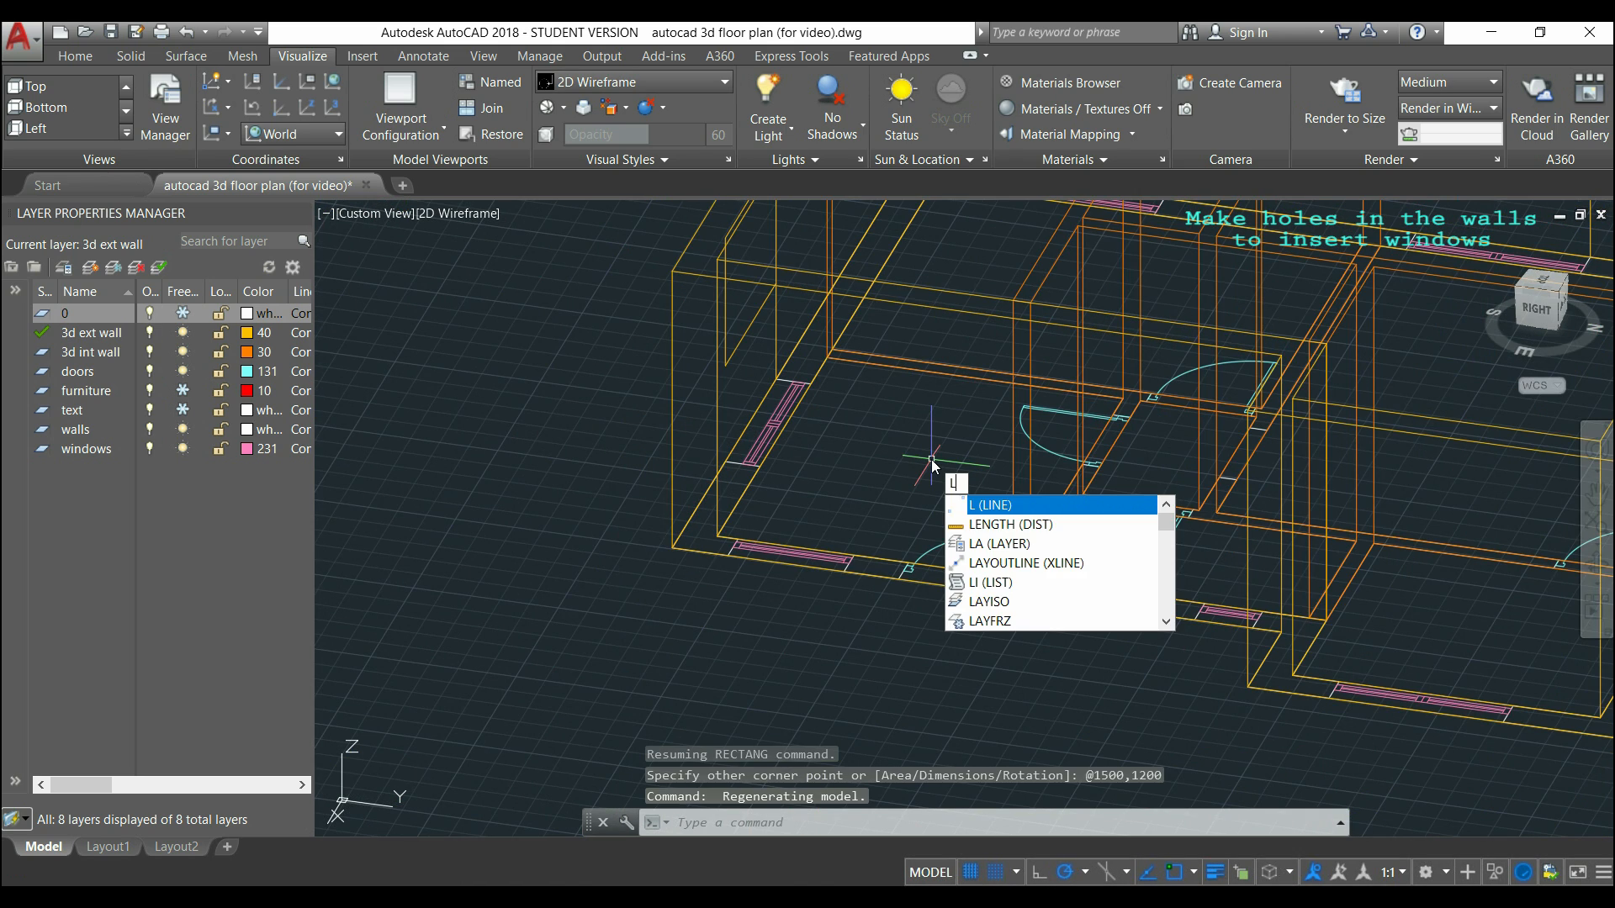
pyautogui.press('Return')
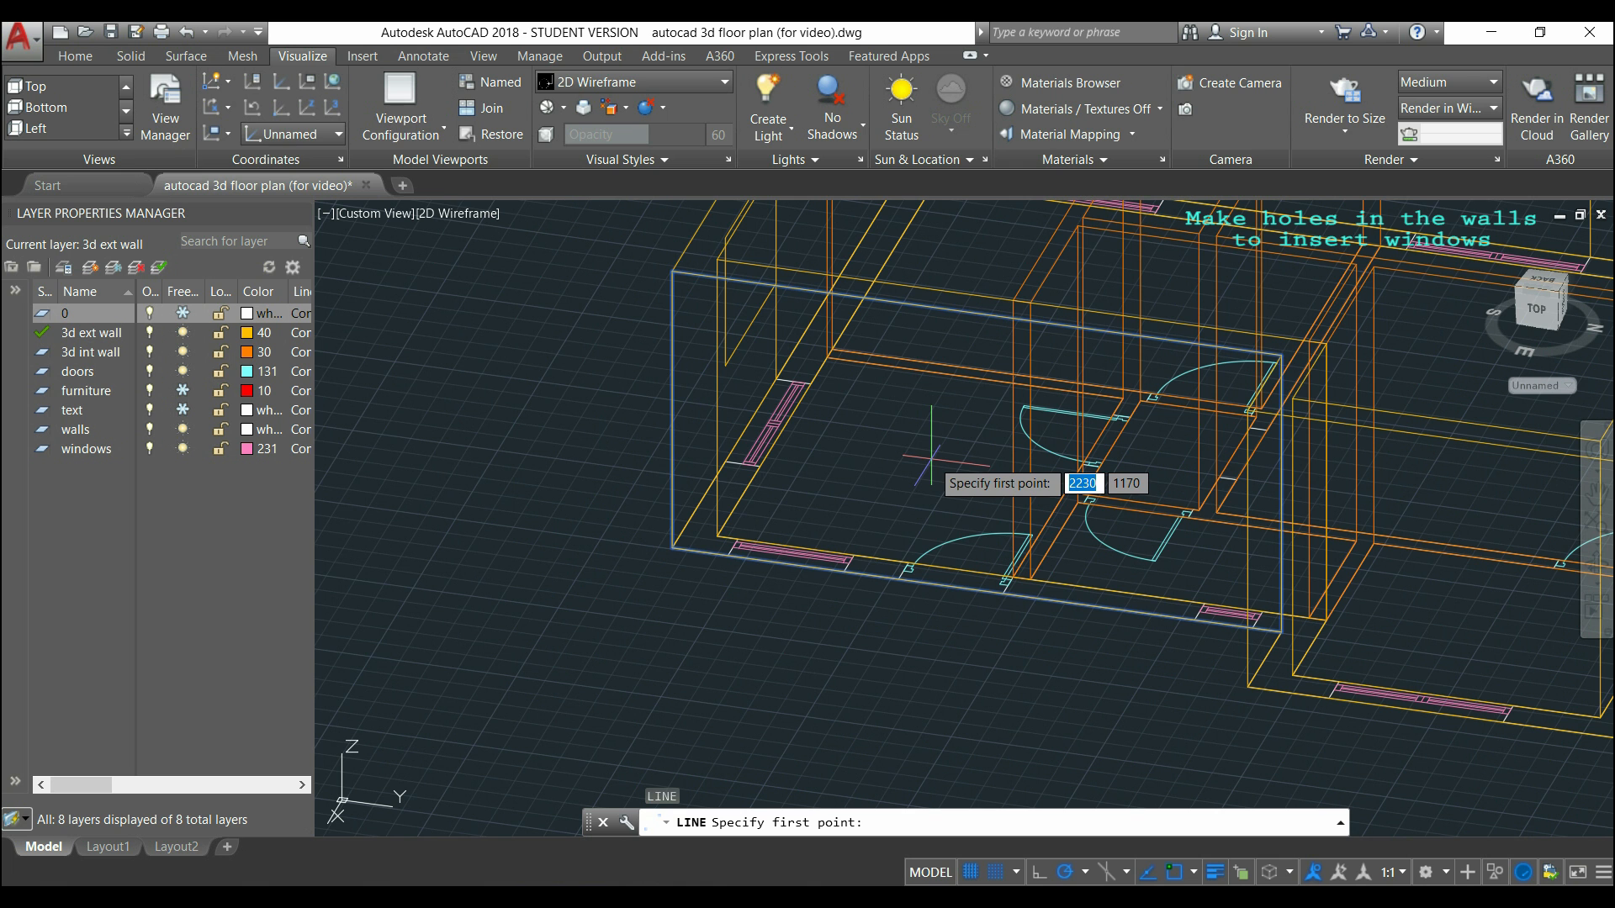
pyautogui.click(728, 556)
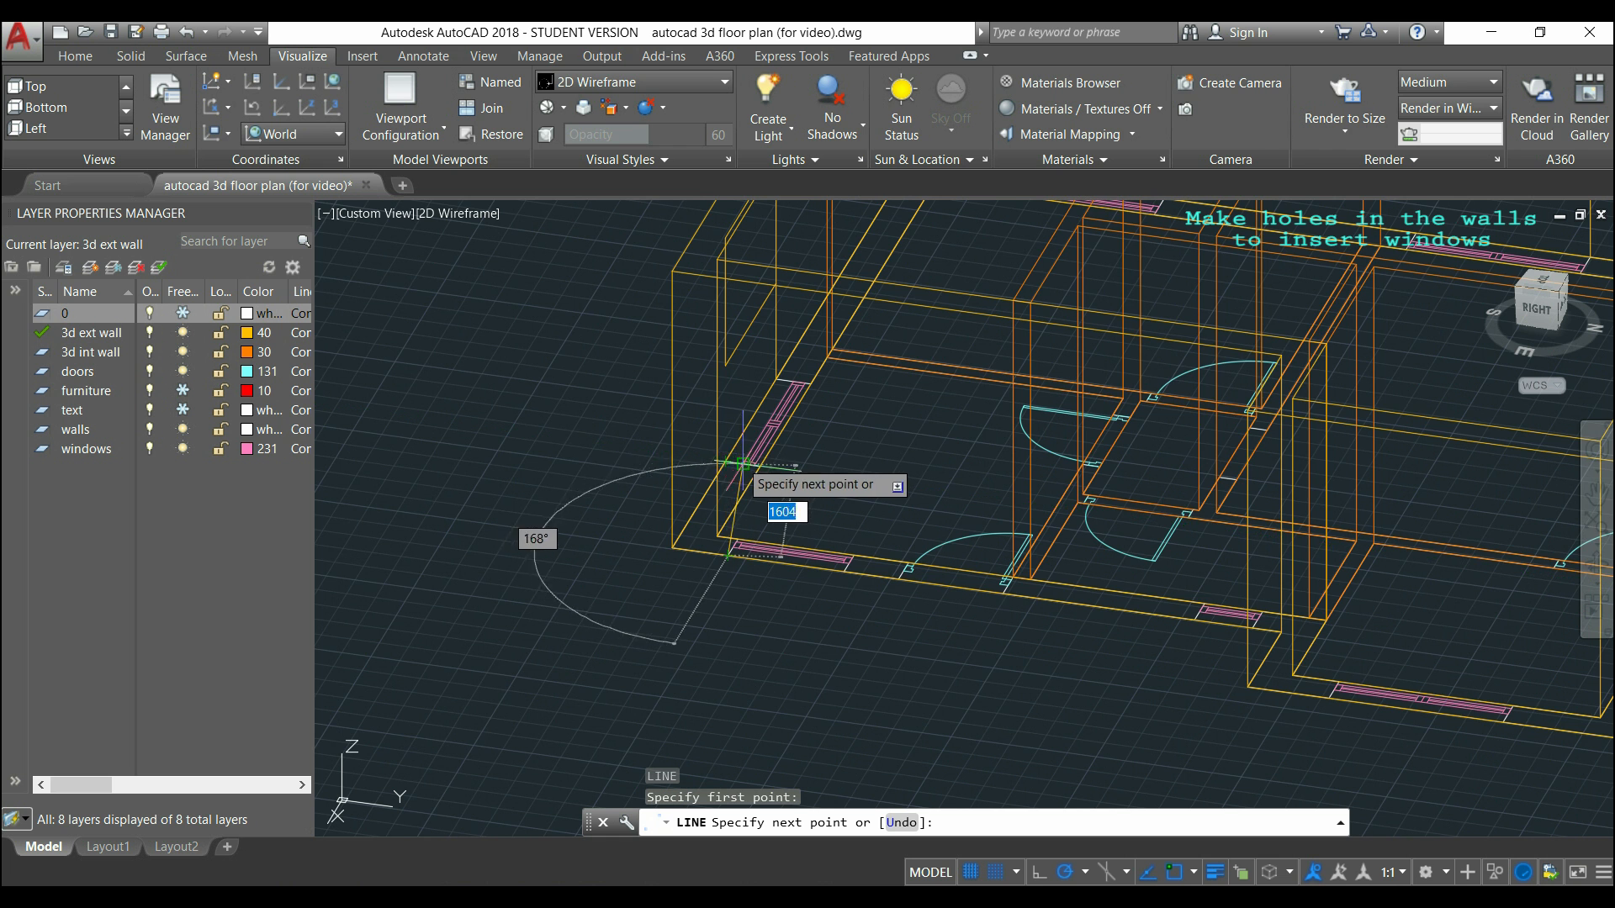
pyautogui.scroll(3, 743, 465)
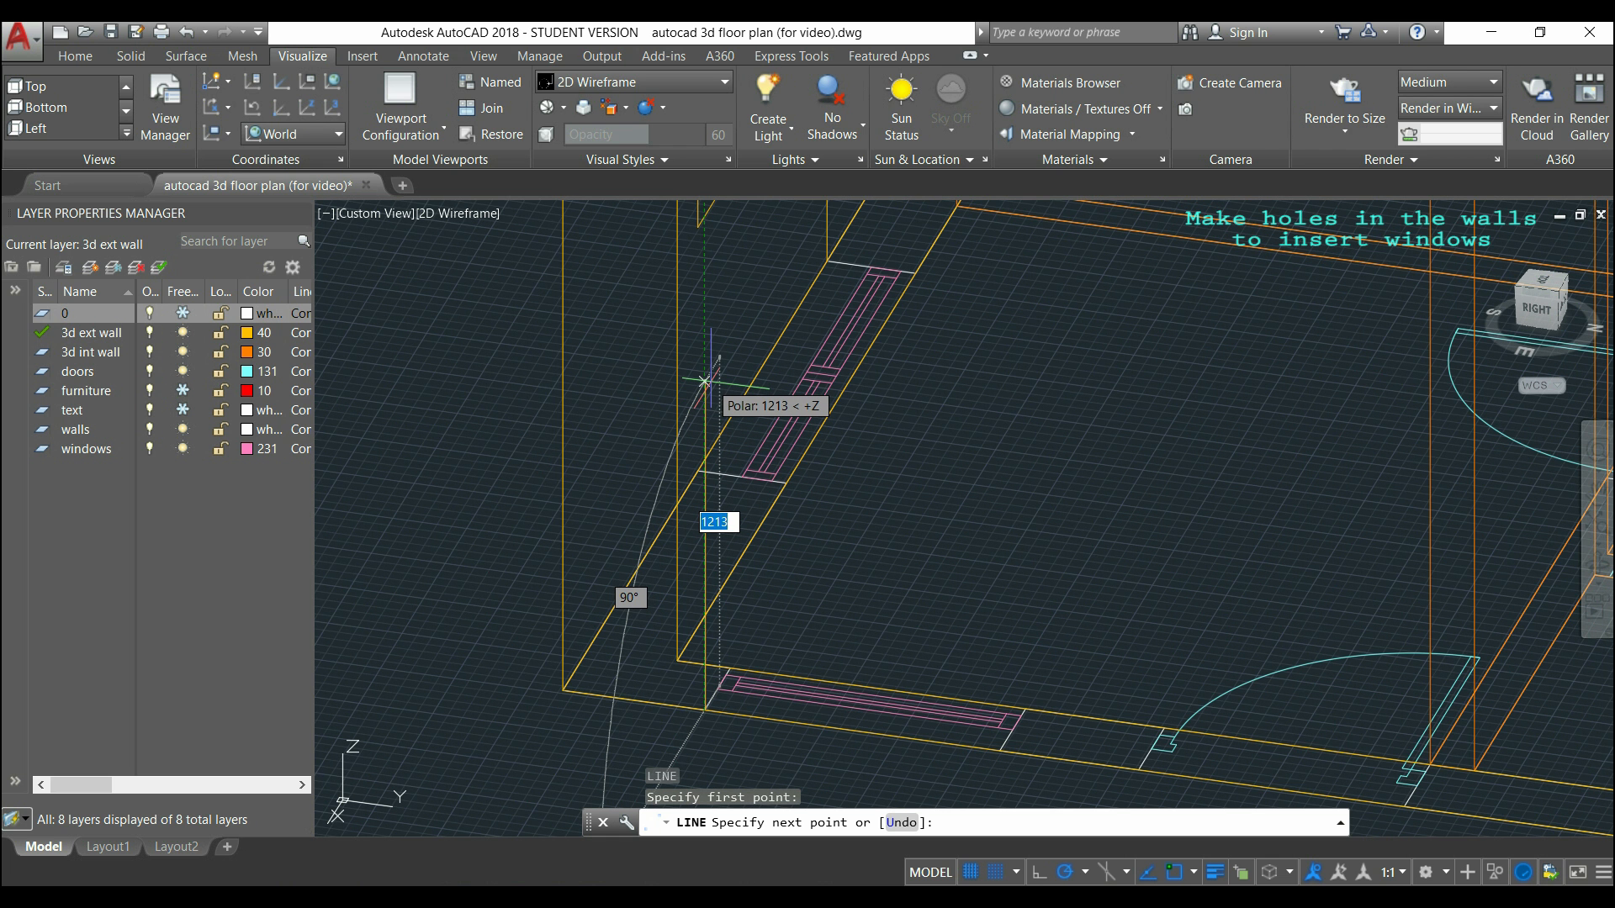
pyautogui.write('900')
pyautogui.press('Return')
pyautogui.scroll(-4, 892, 500)
pyautogui.press('Escape')
# Copy the 900 vertical line from its lower end to the outer south corner of the double window on the east side's projecting wall.
pyautogui.write('CO')
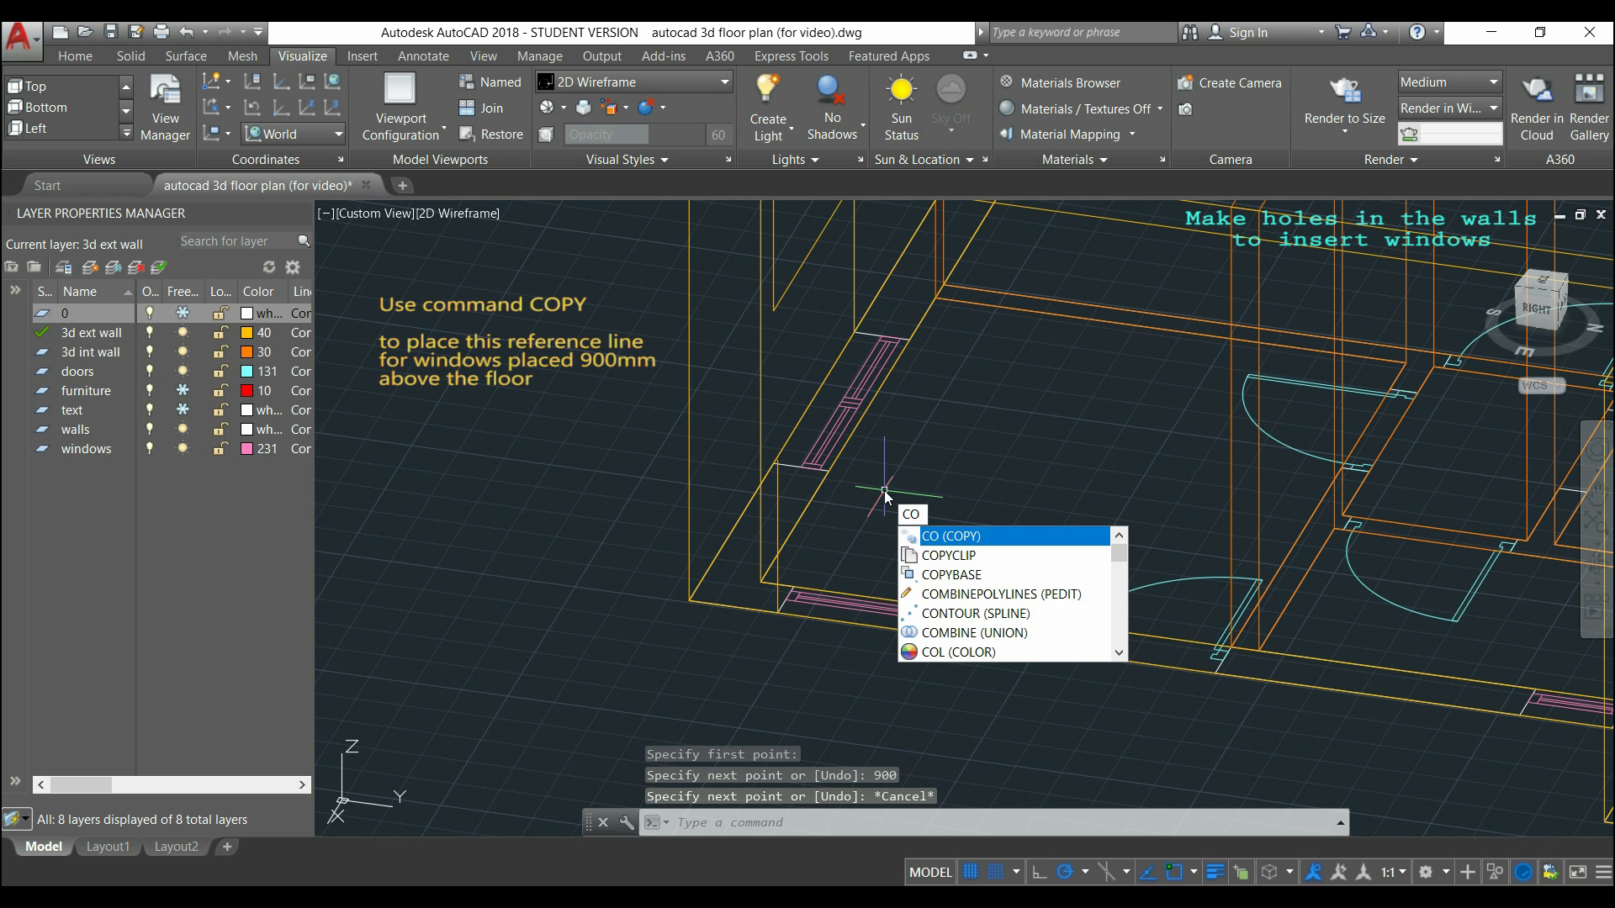
pyautogui.press('Return')
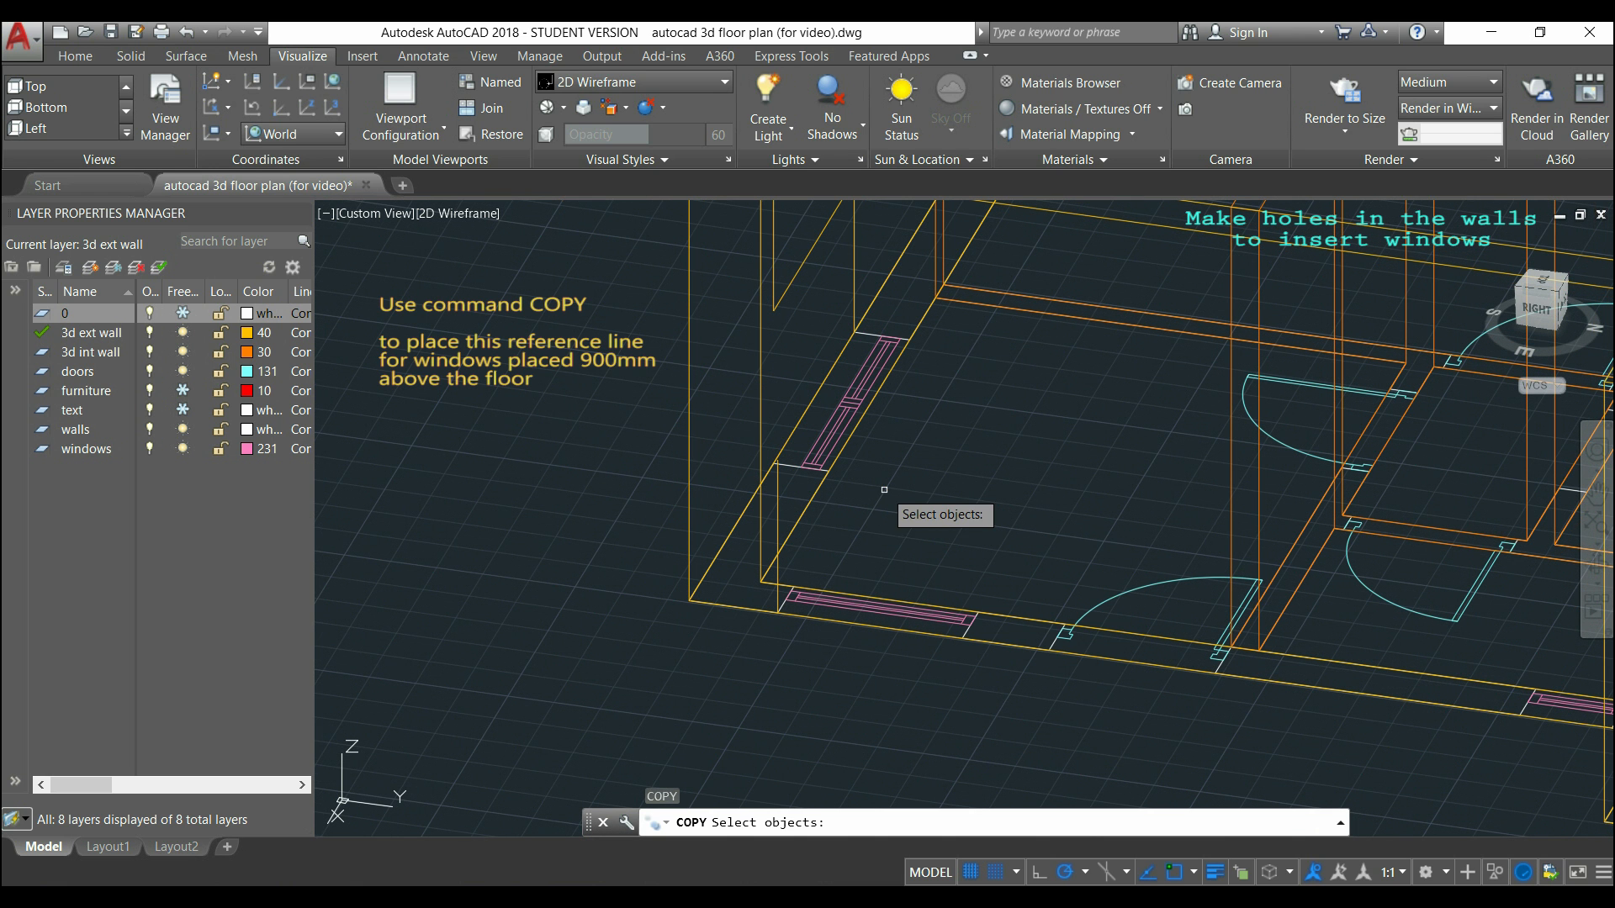
pyautogui.click(777, 494)
pyautogui.press('Return')
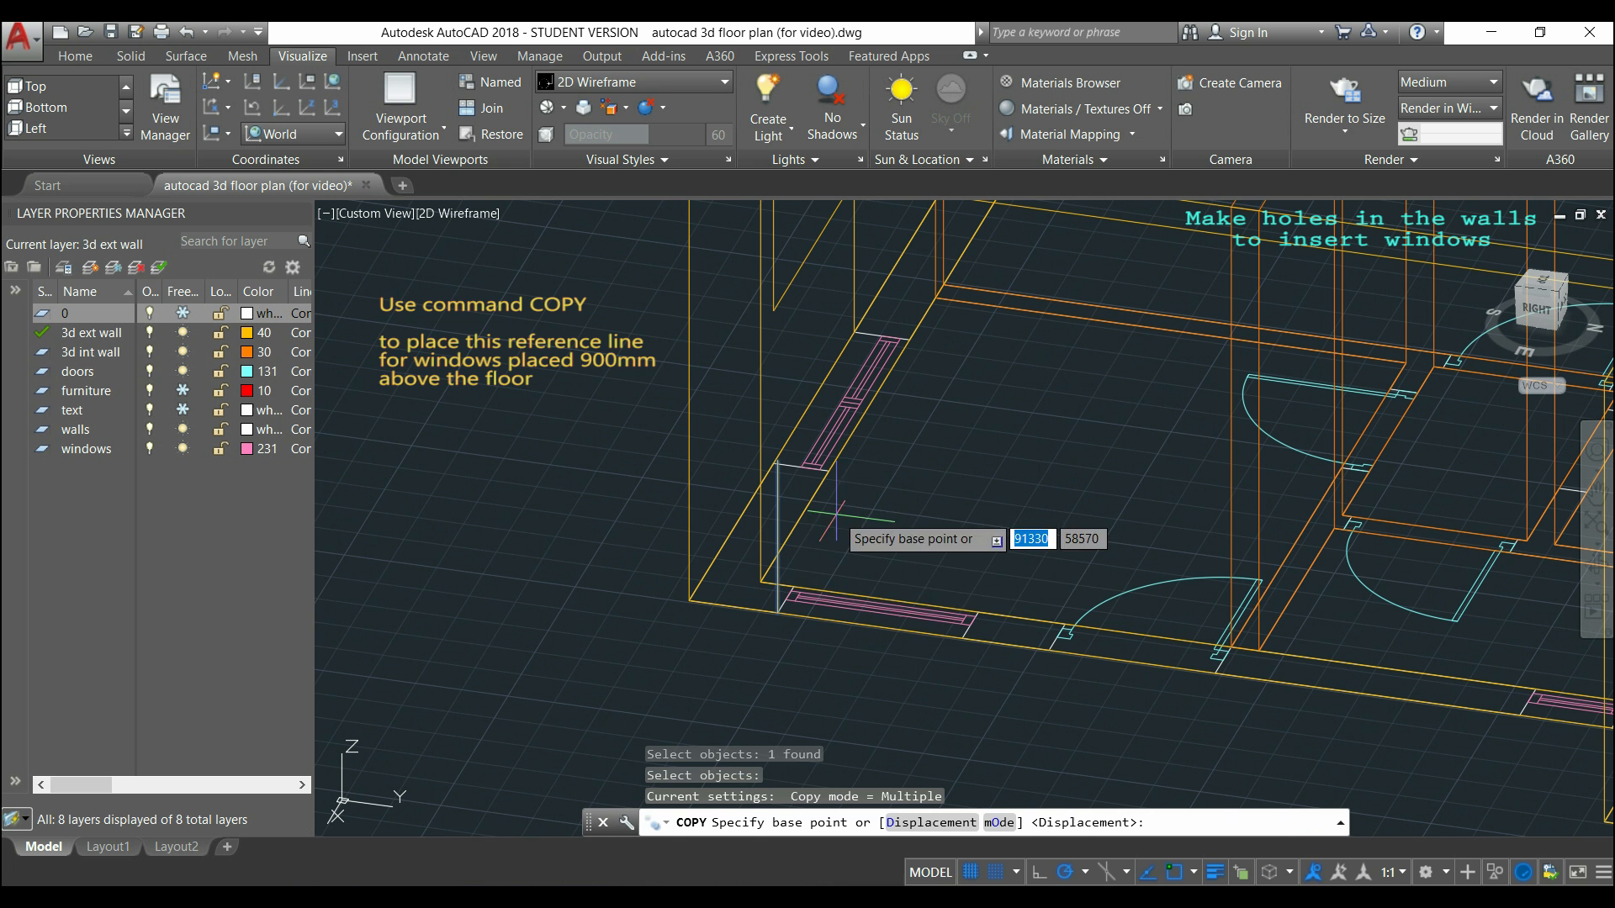
pyautogui.click(777, 610)
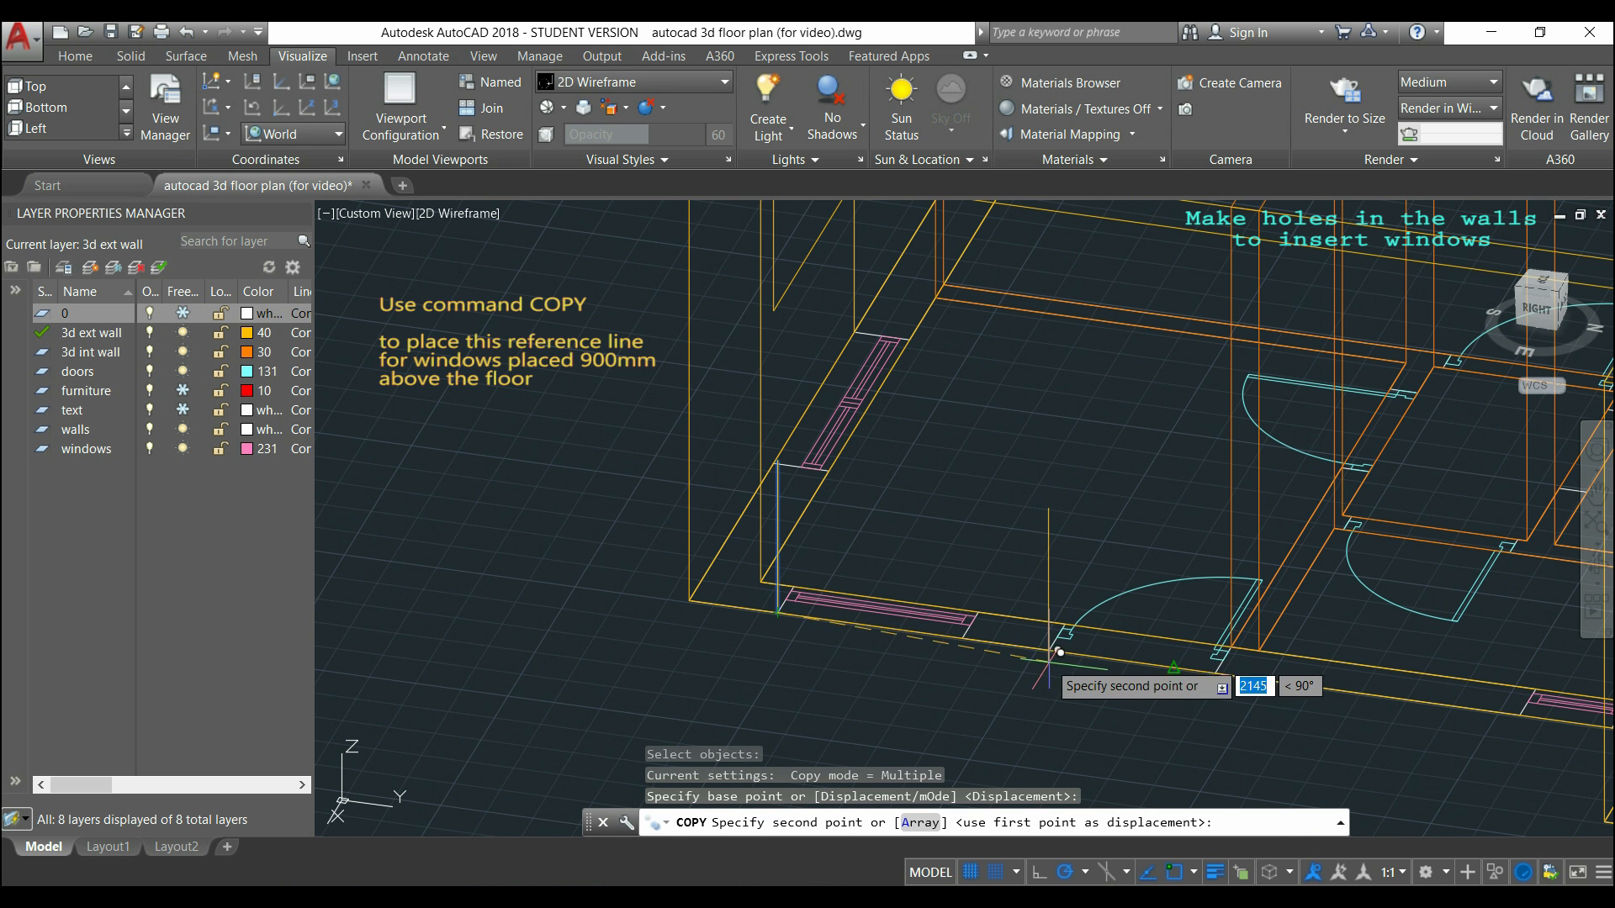
pyautogui.moveTo(1472, 722); pyautogui.dragTo(987, 558, button='middle')
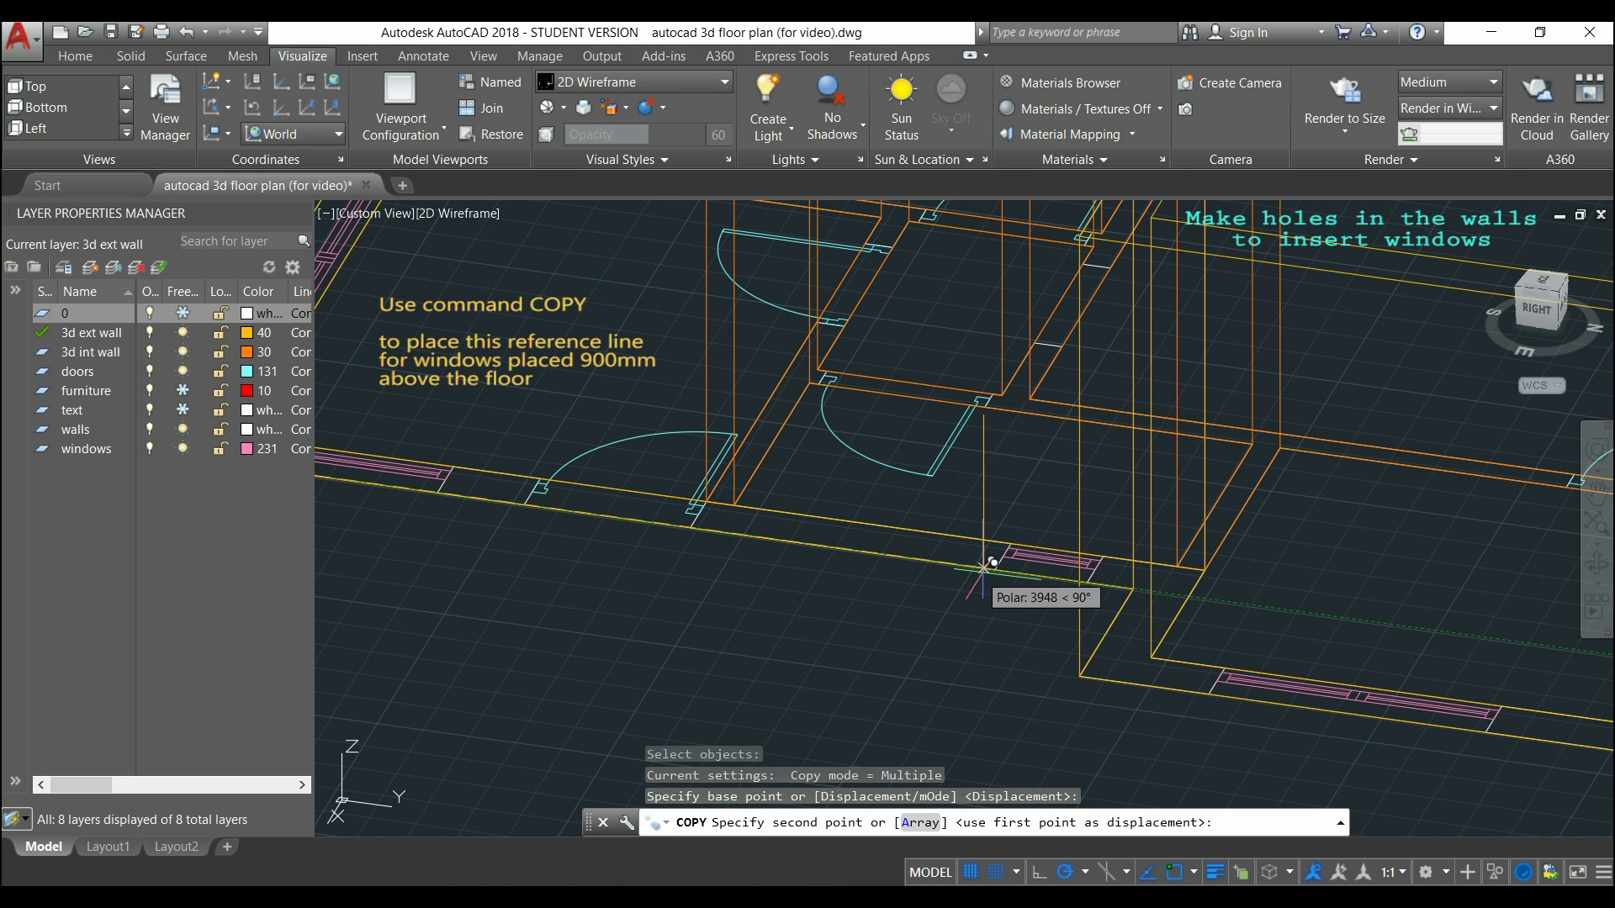
pyautogui.click(1208, 695)
# Draw a rectangle of X 1200 and Y -1000 on the east wall's outer plane from the upper end of the southernmost window's line.
pyautogui.scroll(-5, 914, 552)
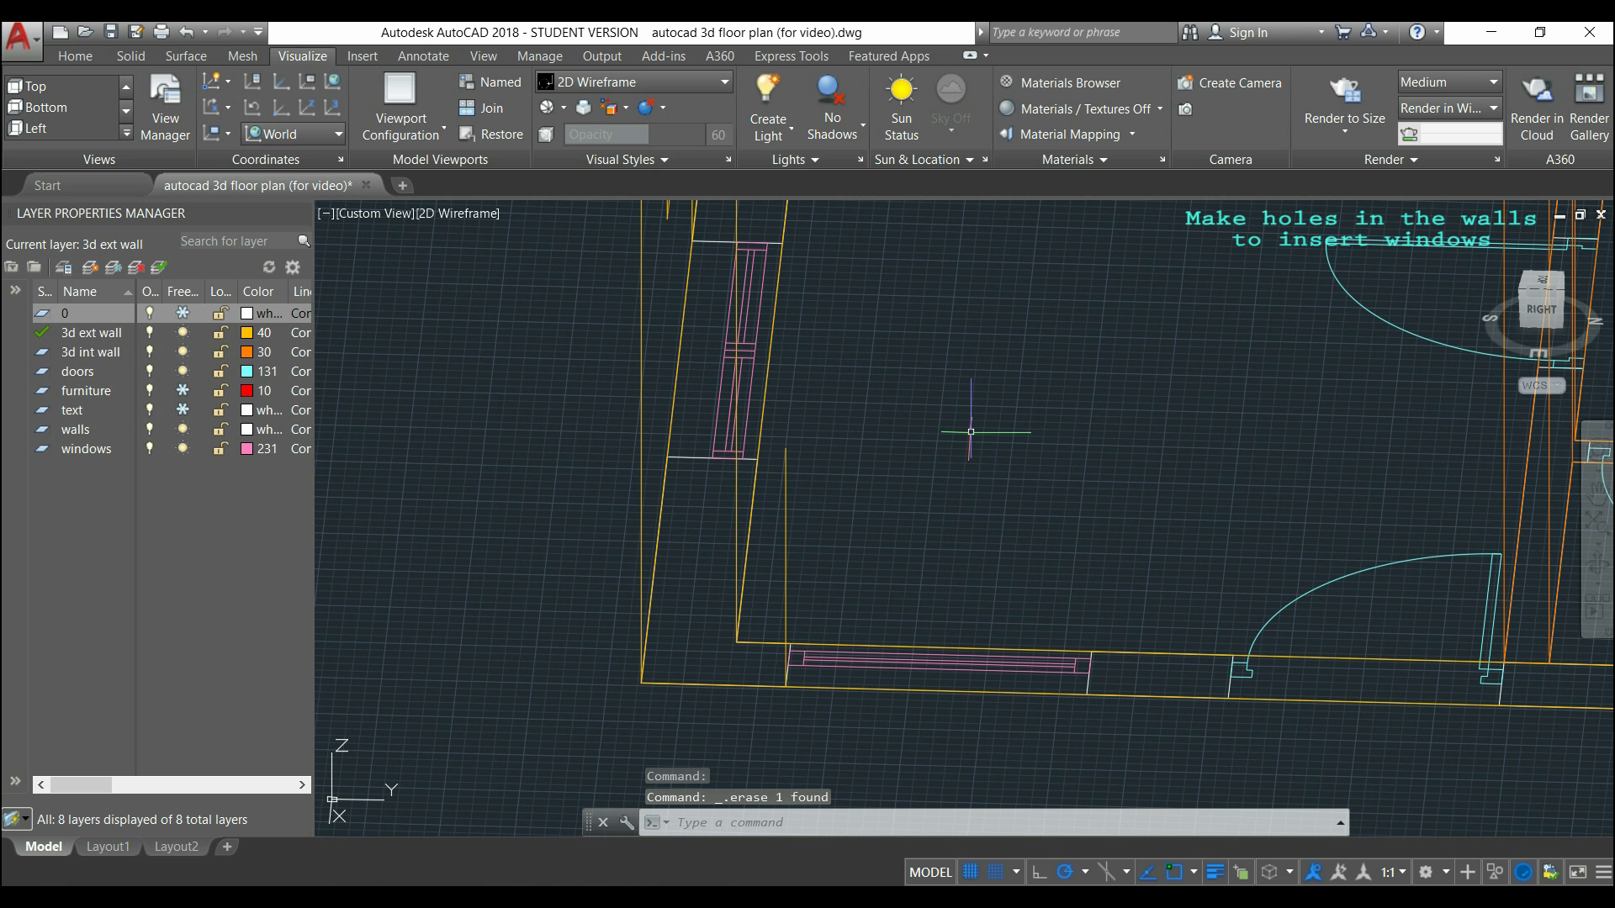
pyautogui.write('ec')
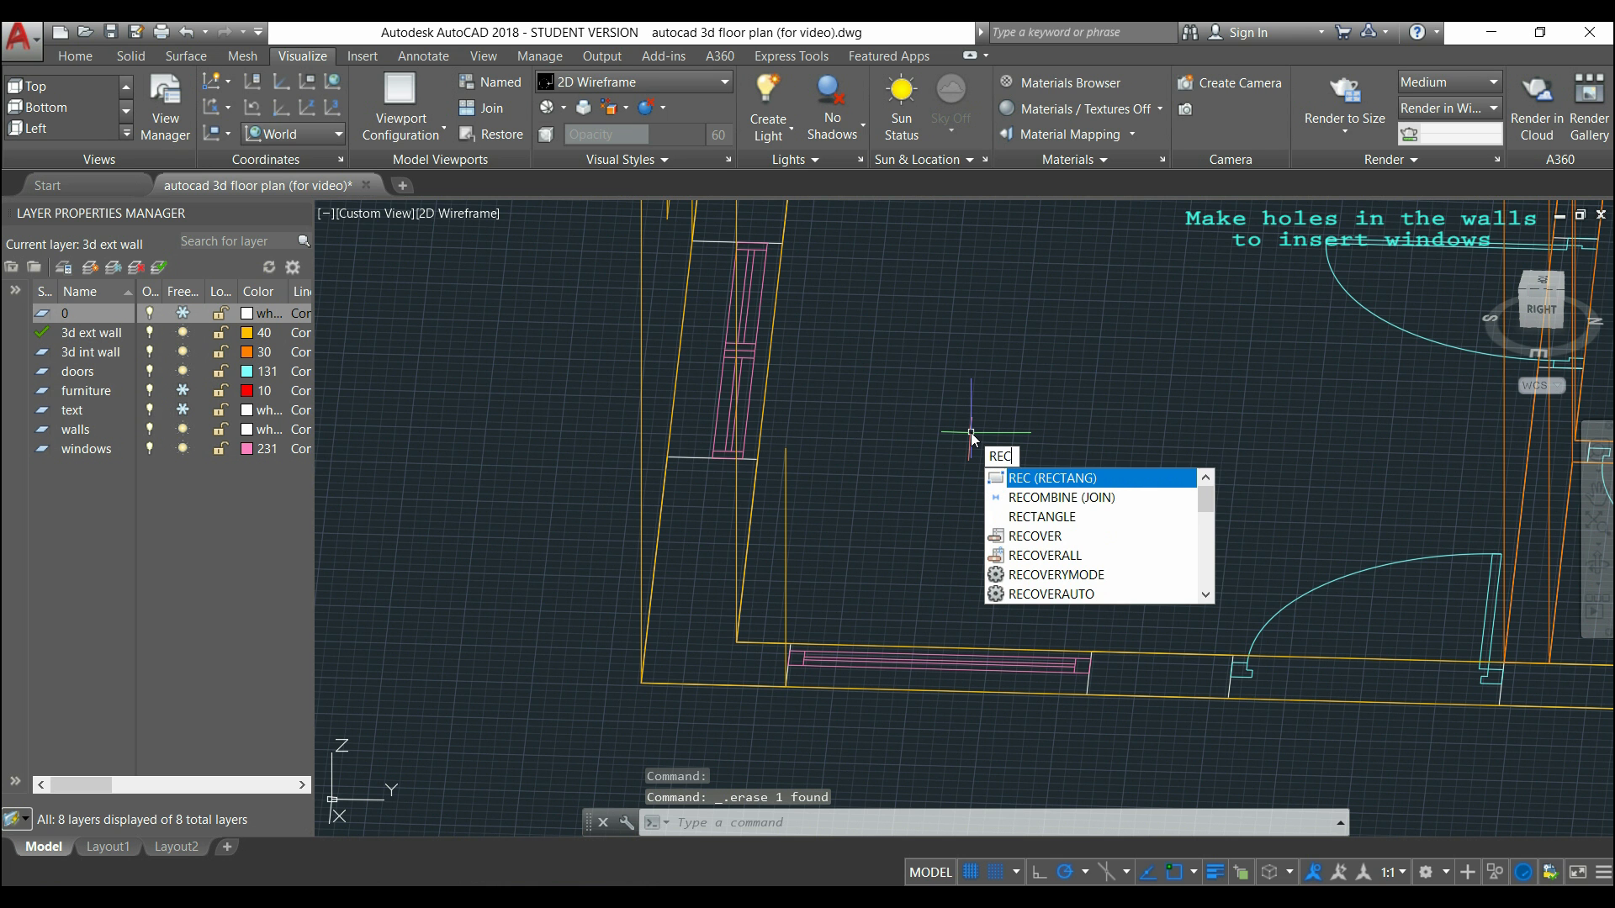
pyautogui.press('Return')
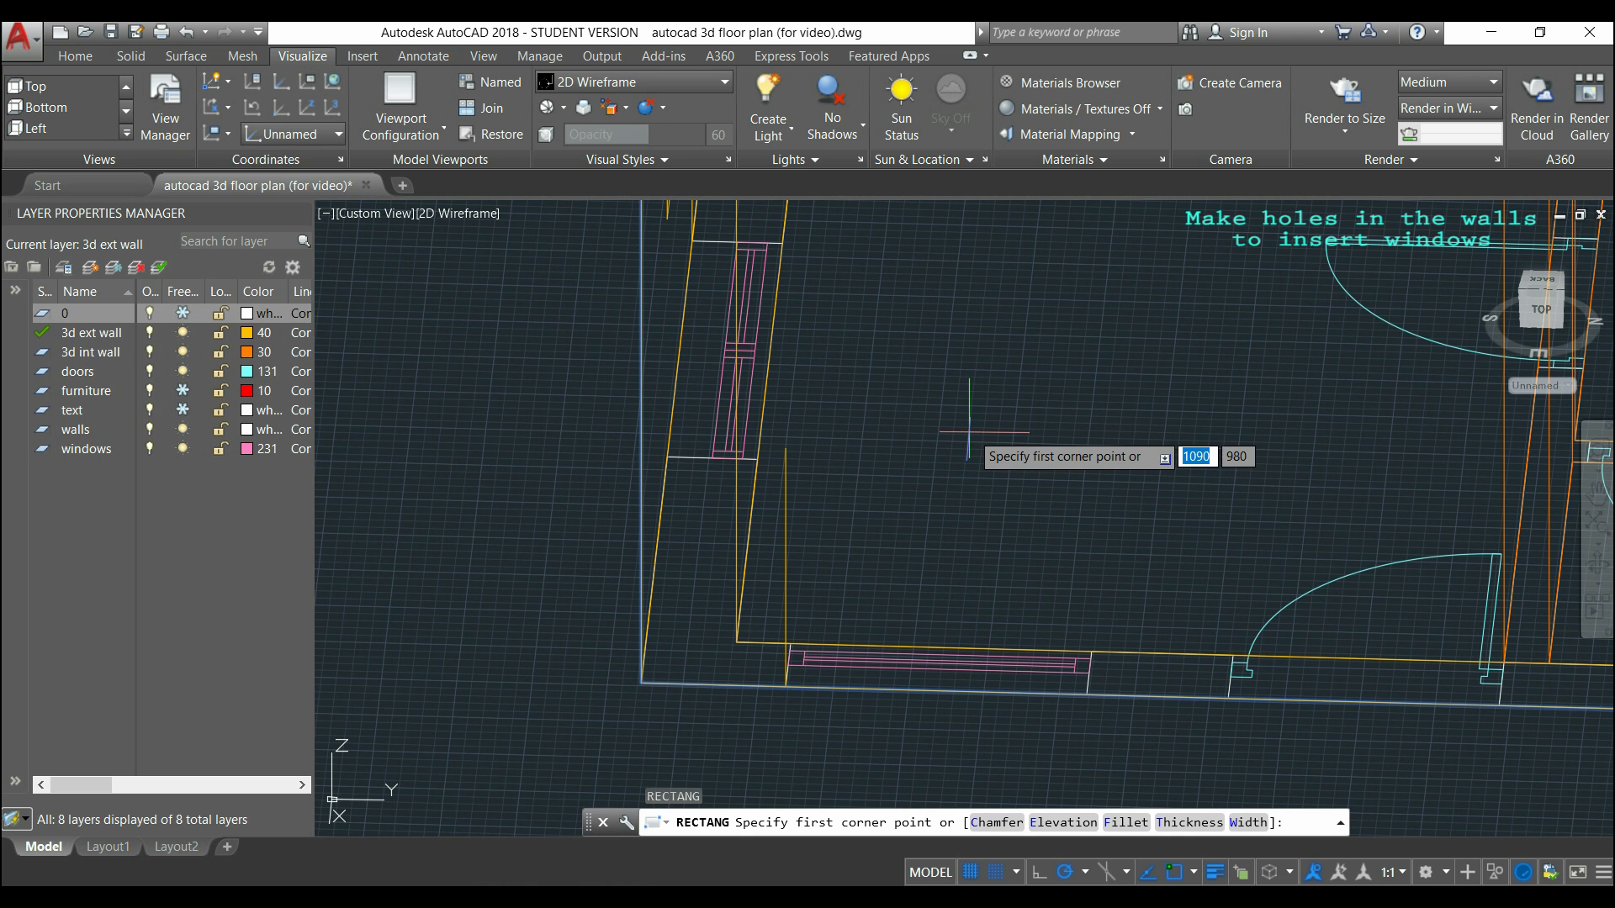
pyautogui.click(778, 448)
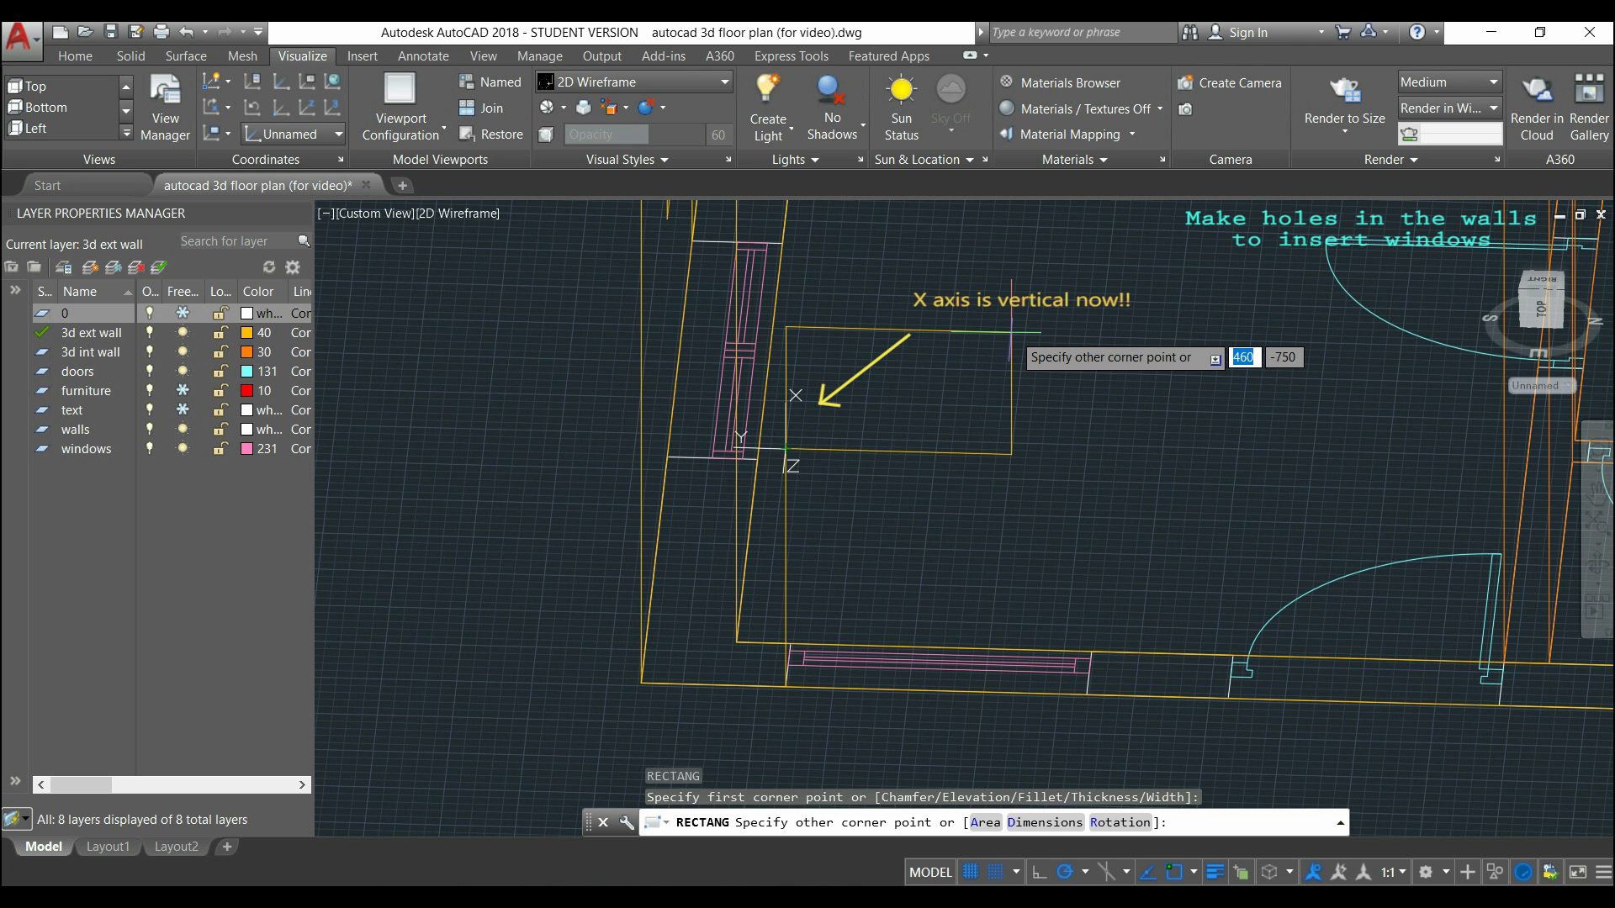
pyautogui.write('1200')
pyautogui.press('Tab')
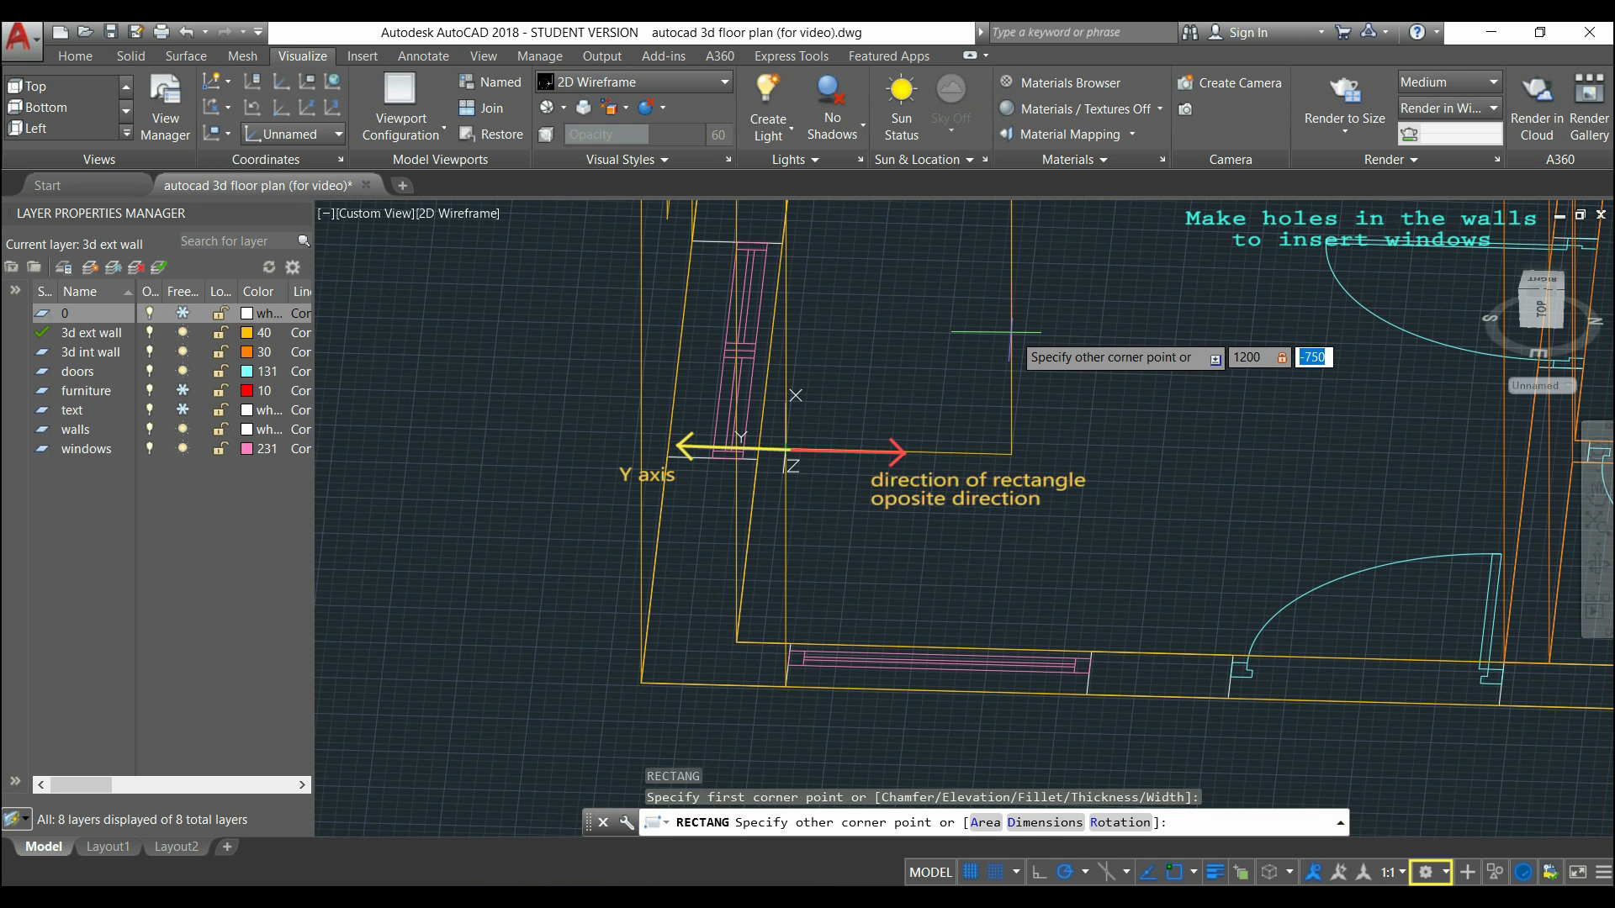
pyautogui.write('-1000')
pyautogui.press('Return')
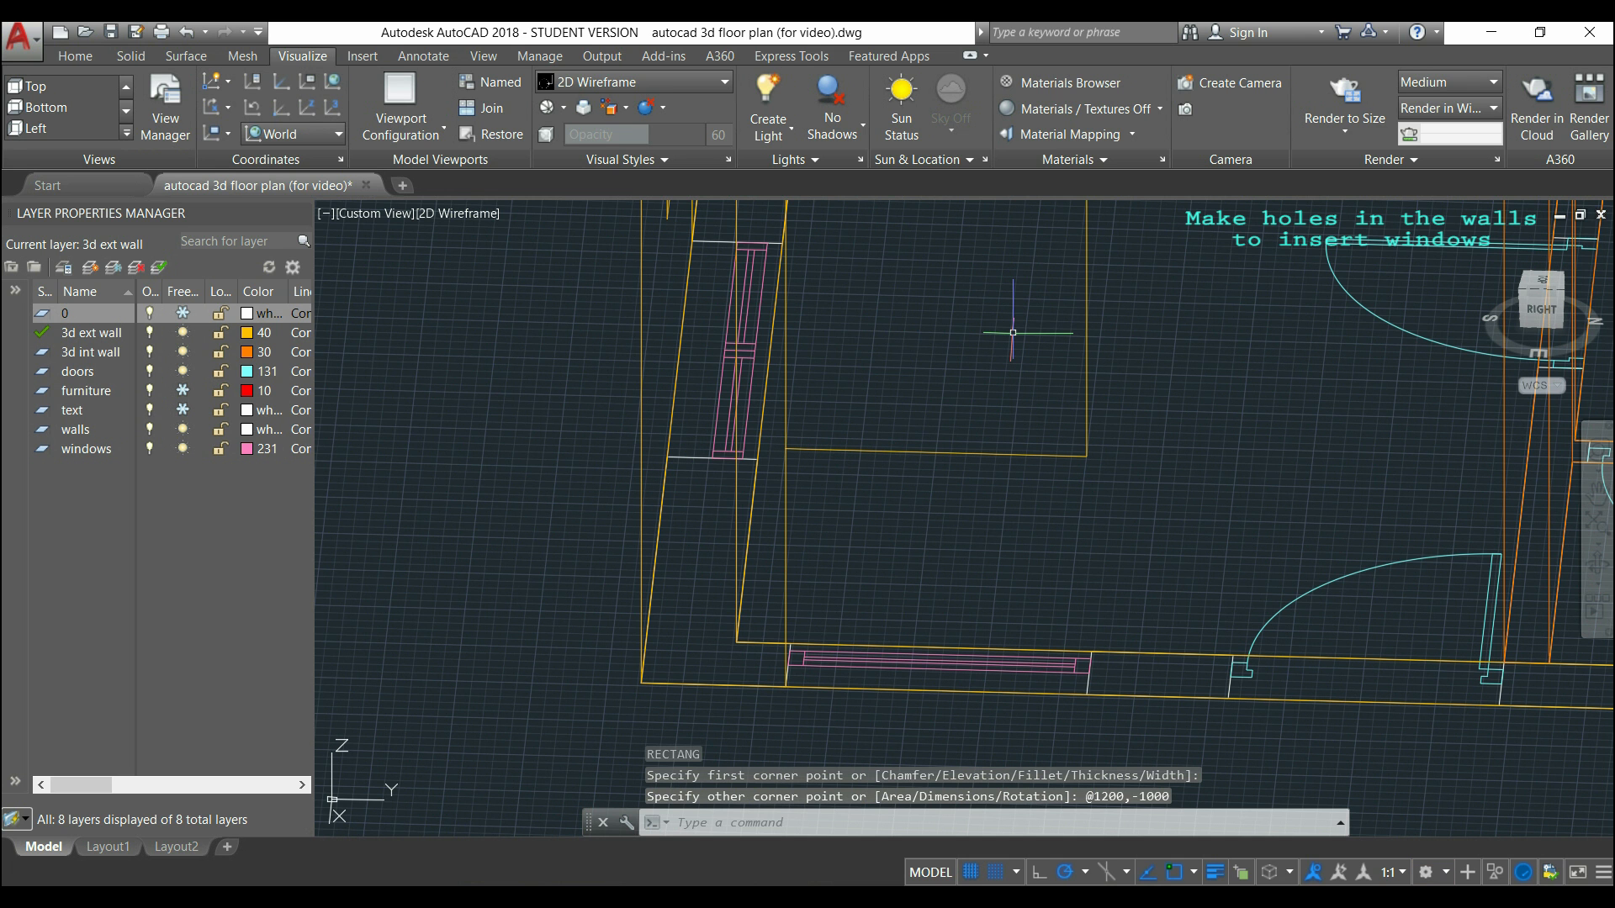
# Draw a 1600 line along the Z axis from the outer south corner of the small window on the east wall.
pyautogui.scroll(-2, 1222, 351)
pyautogui.moveTo(1505, 429); pyautogui.dragTo(777, 529, button='middle')
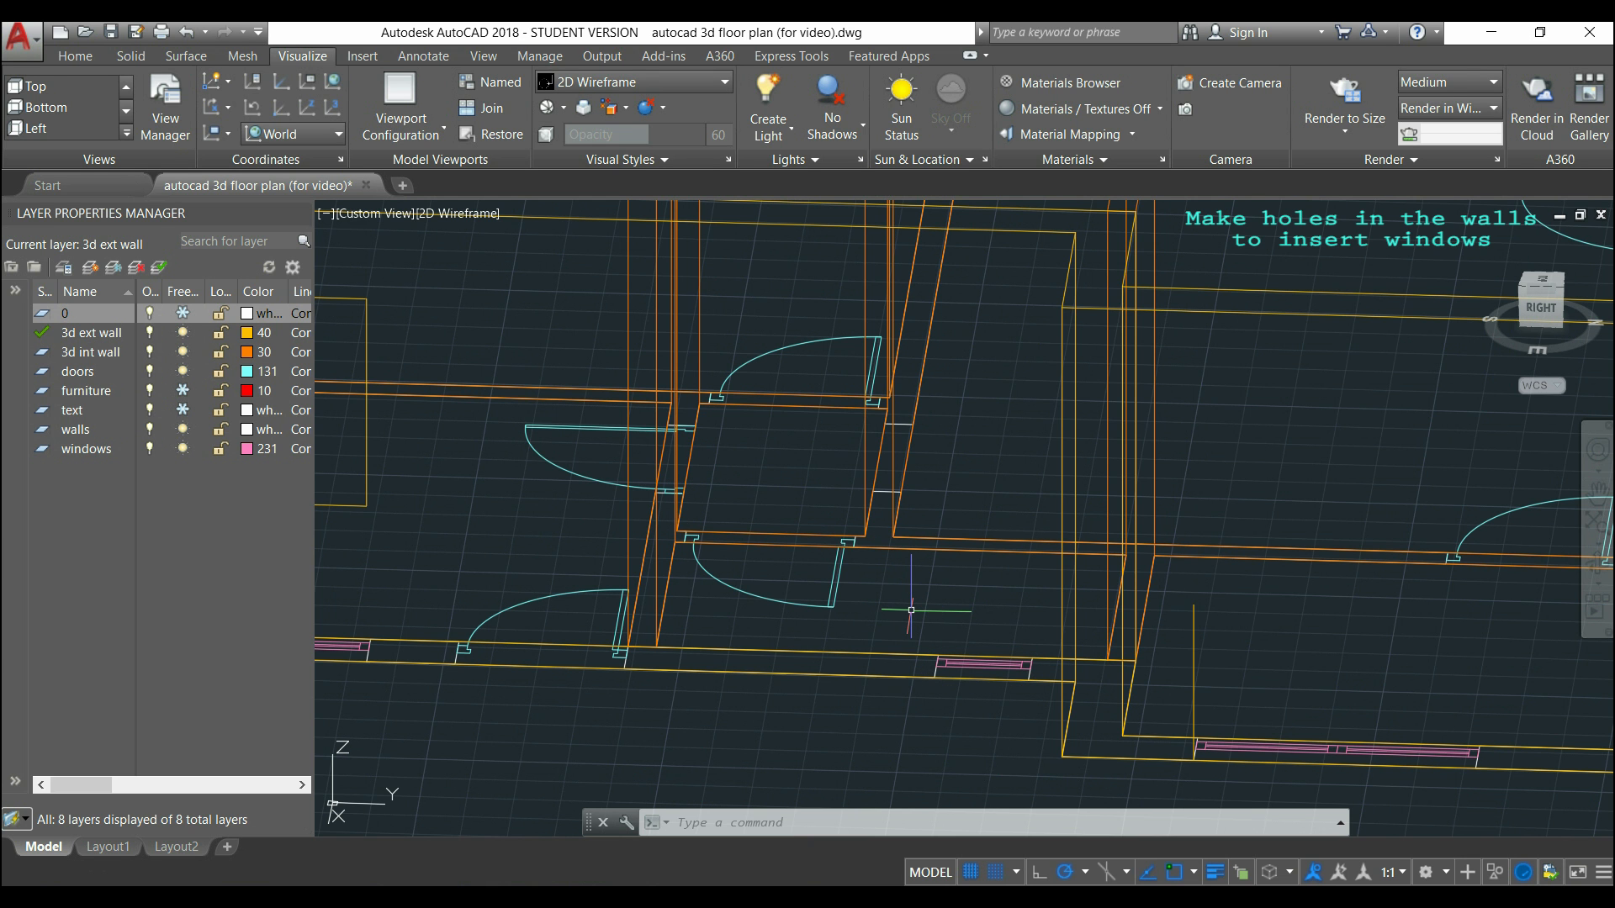
pyautogui.write('L')
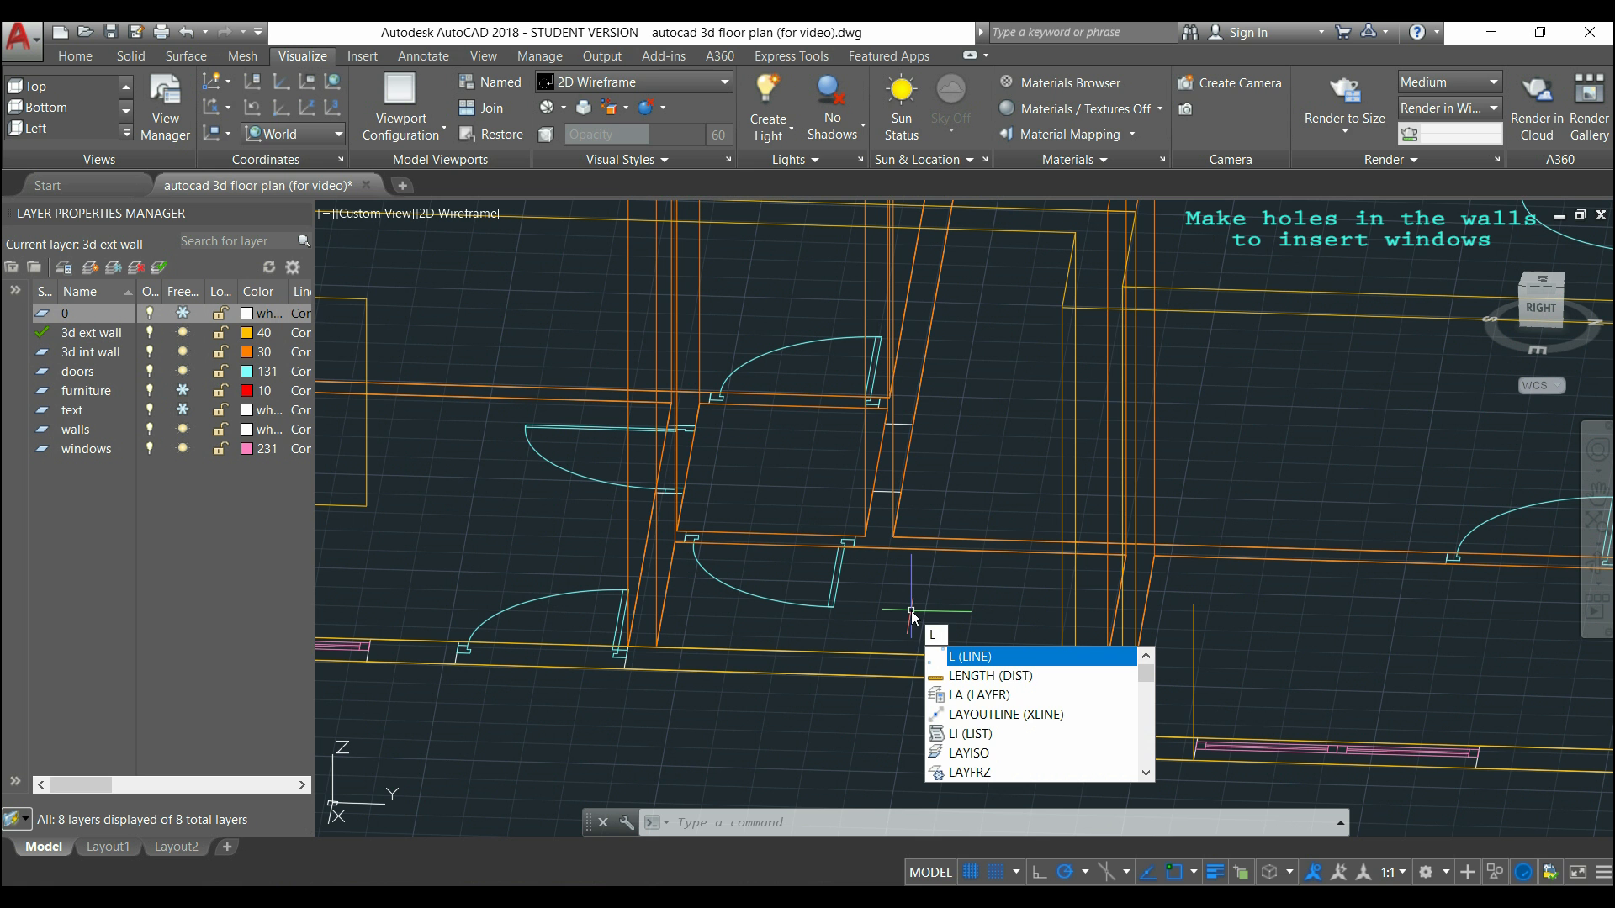
pyautogui.press('Return')
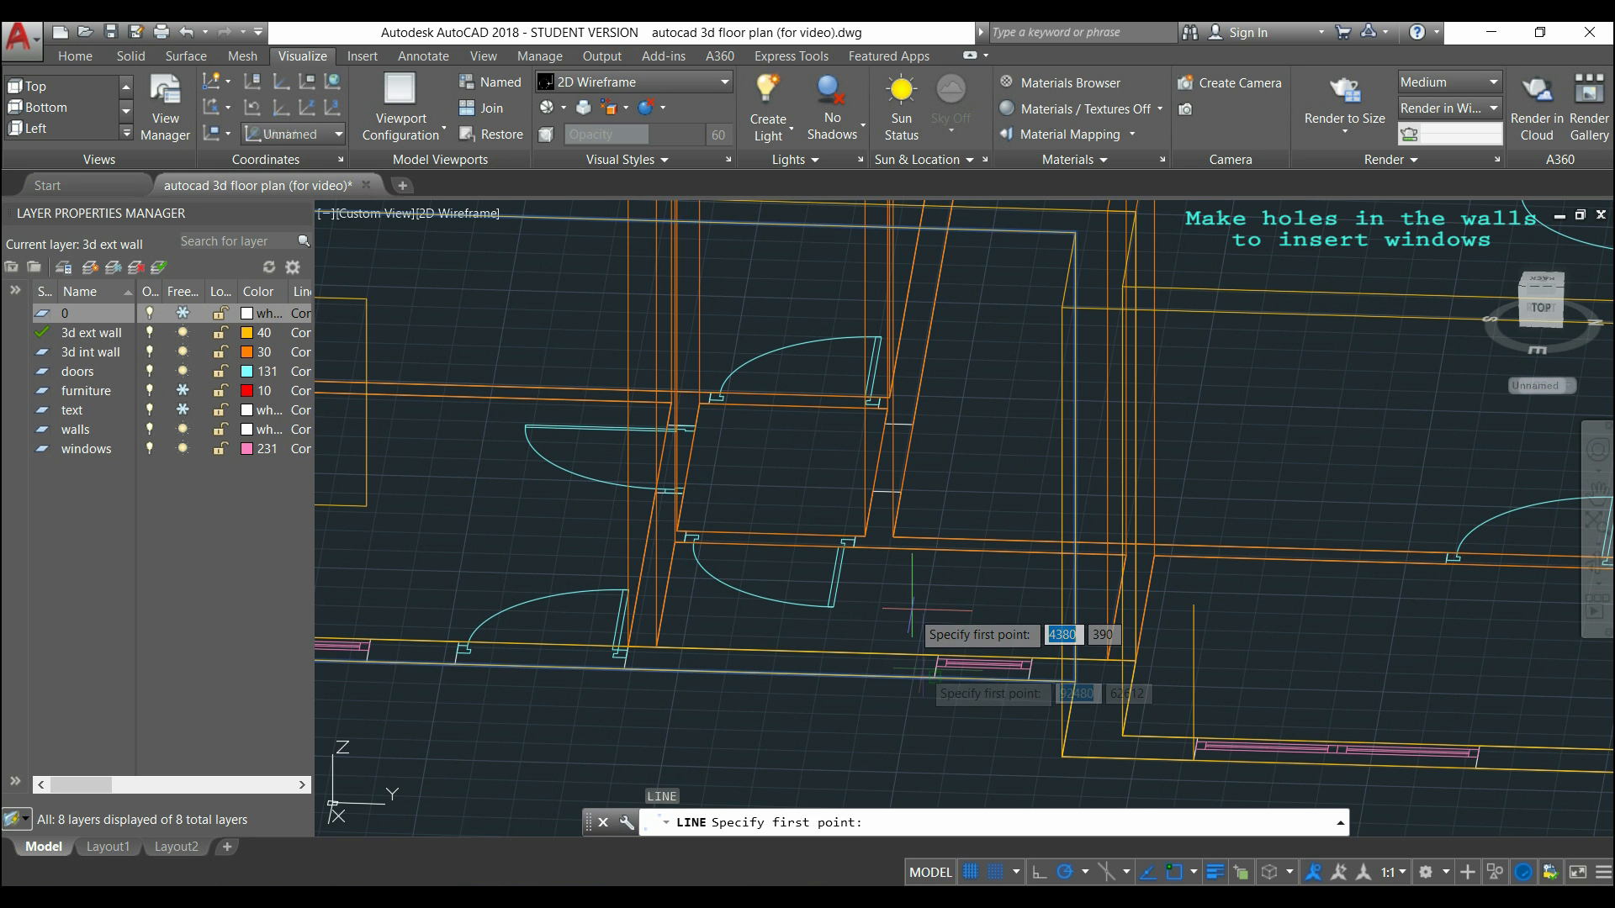
pyautogui.scroll(2, 933, 677)
pyautogui.click(939, 682)
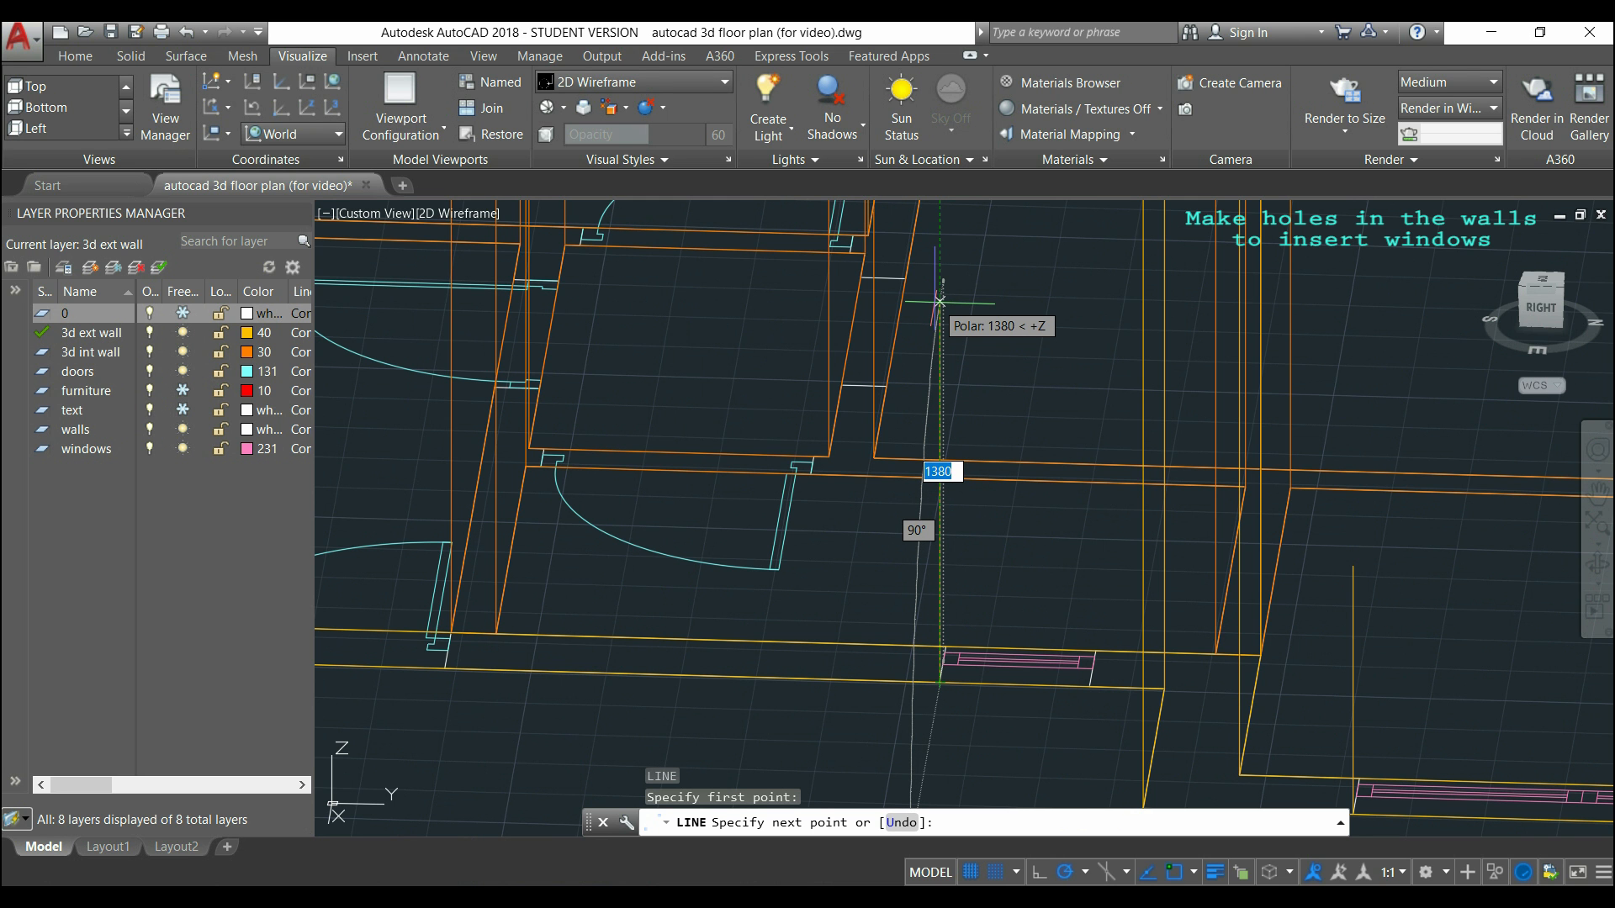
pyautogui.write('1600')
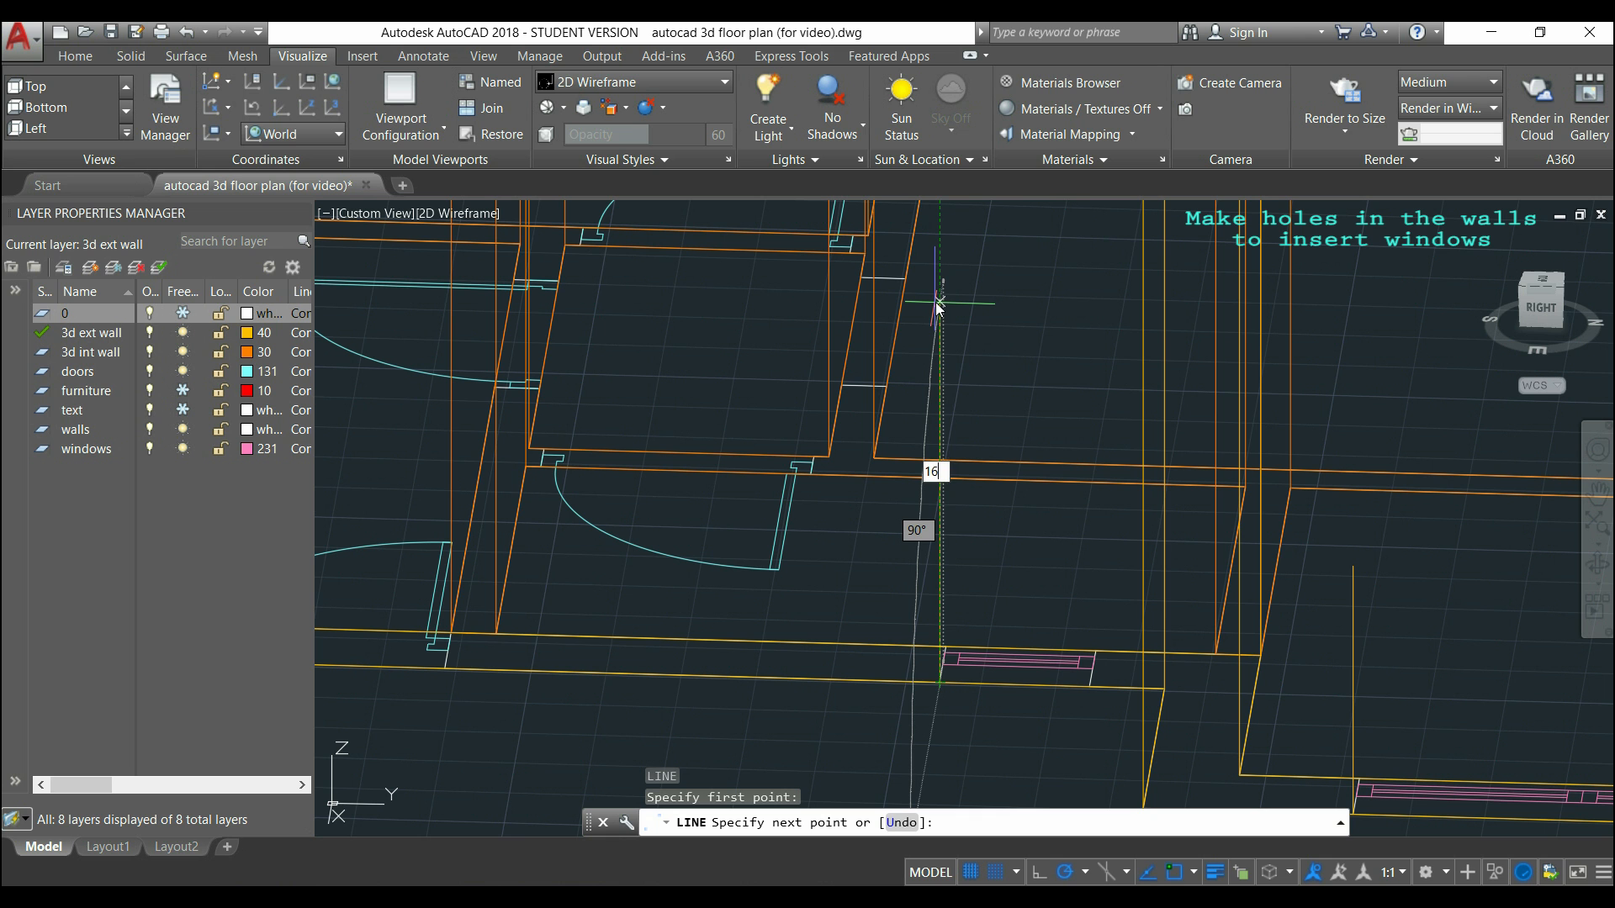
pyautogui.press('Return')
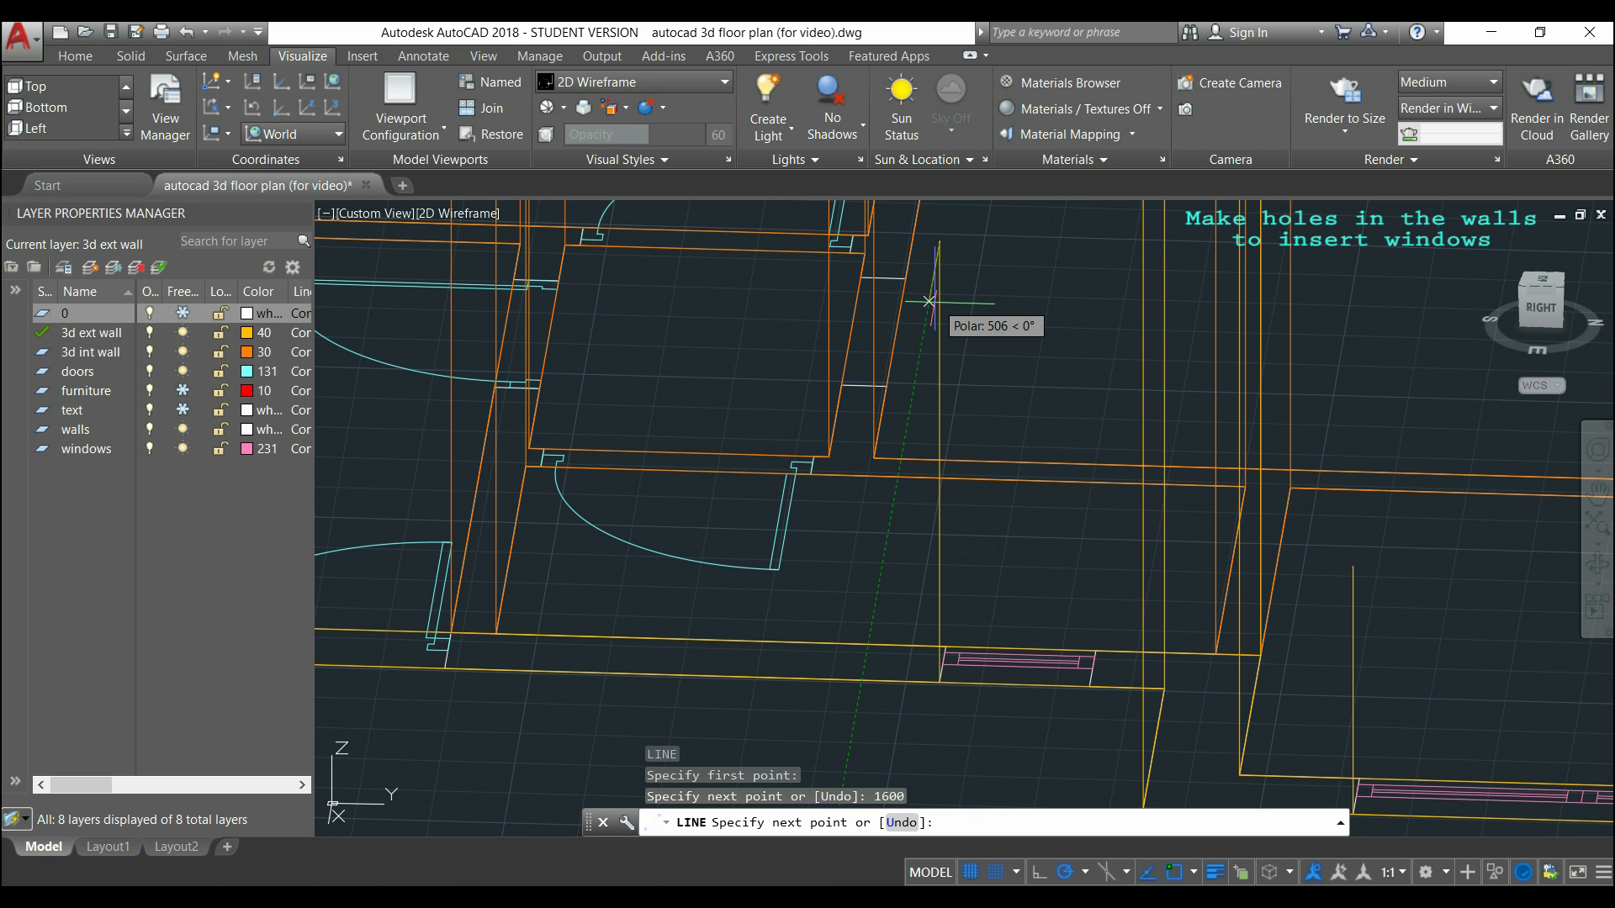
pyautogui.press('Escape')
# Draw a rectangle of X 500 and Y -500 on the east wall's outer plane from the upper end of the small window's line.
pyautogui.write('rec')
pyautogui.press('Return')
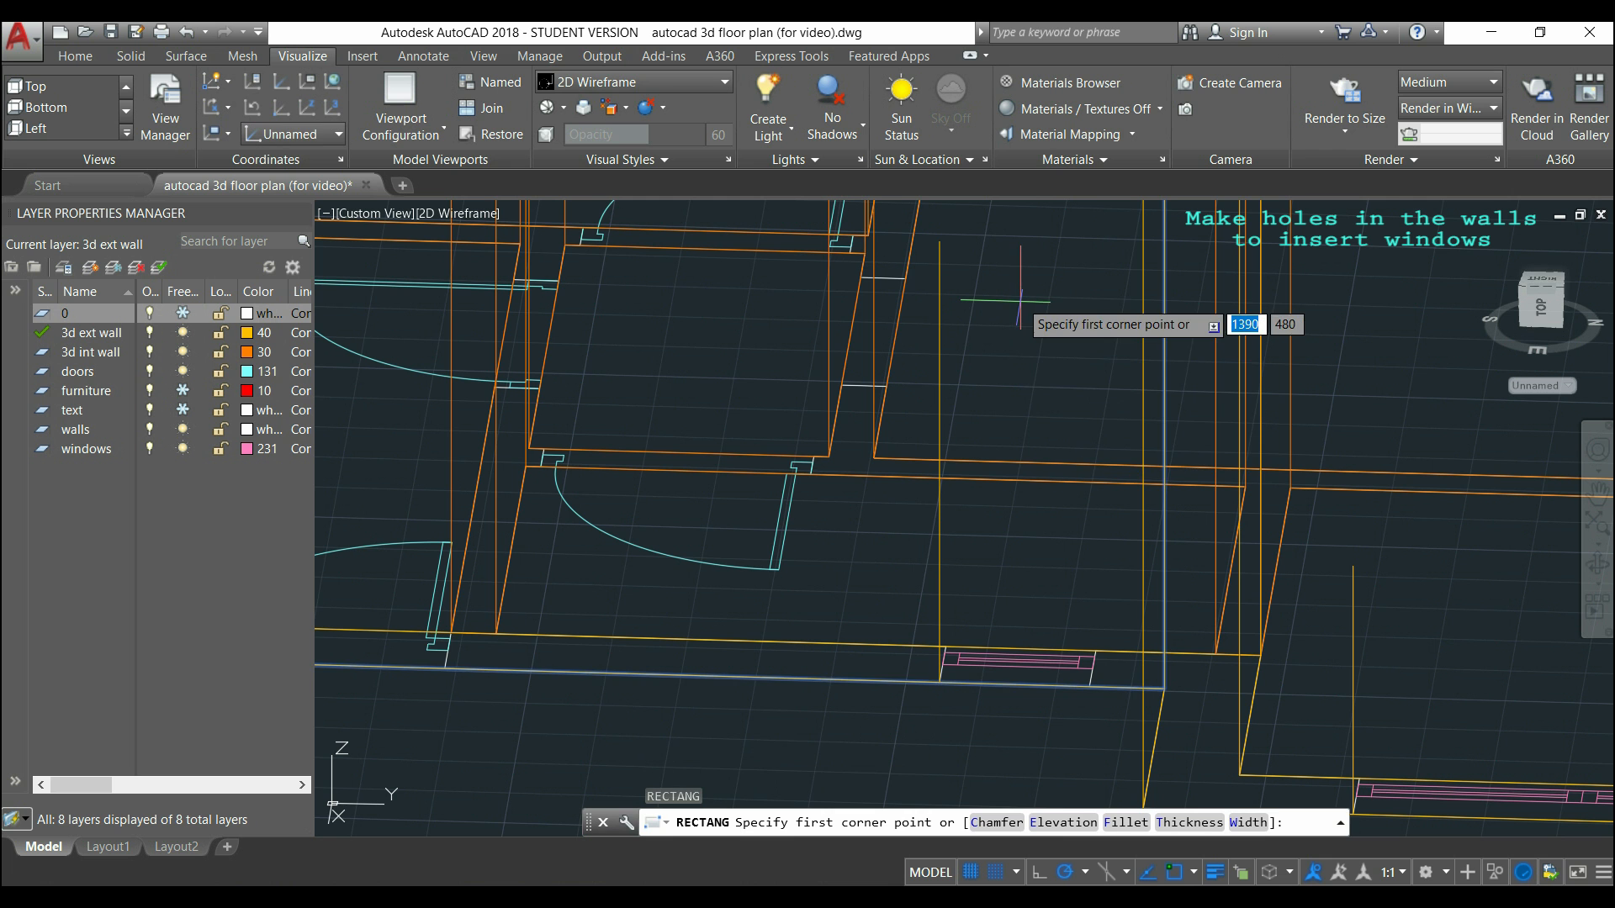
pyautogui.moveTo(991, 265); pyautogui.dragTo(876, 548, button='middle')
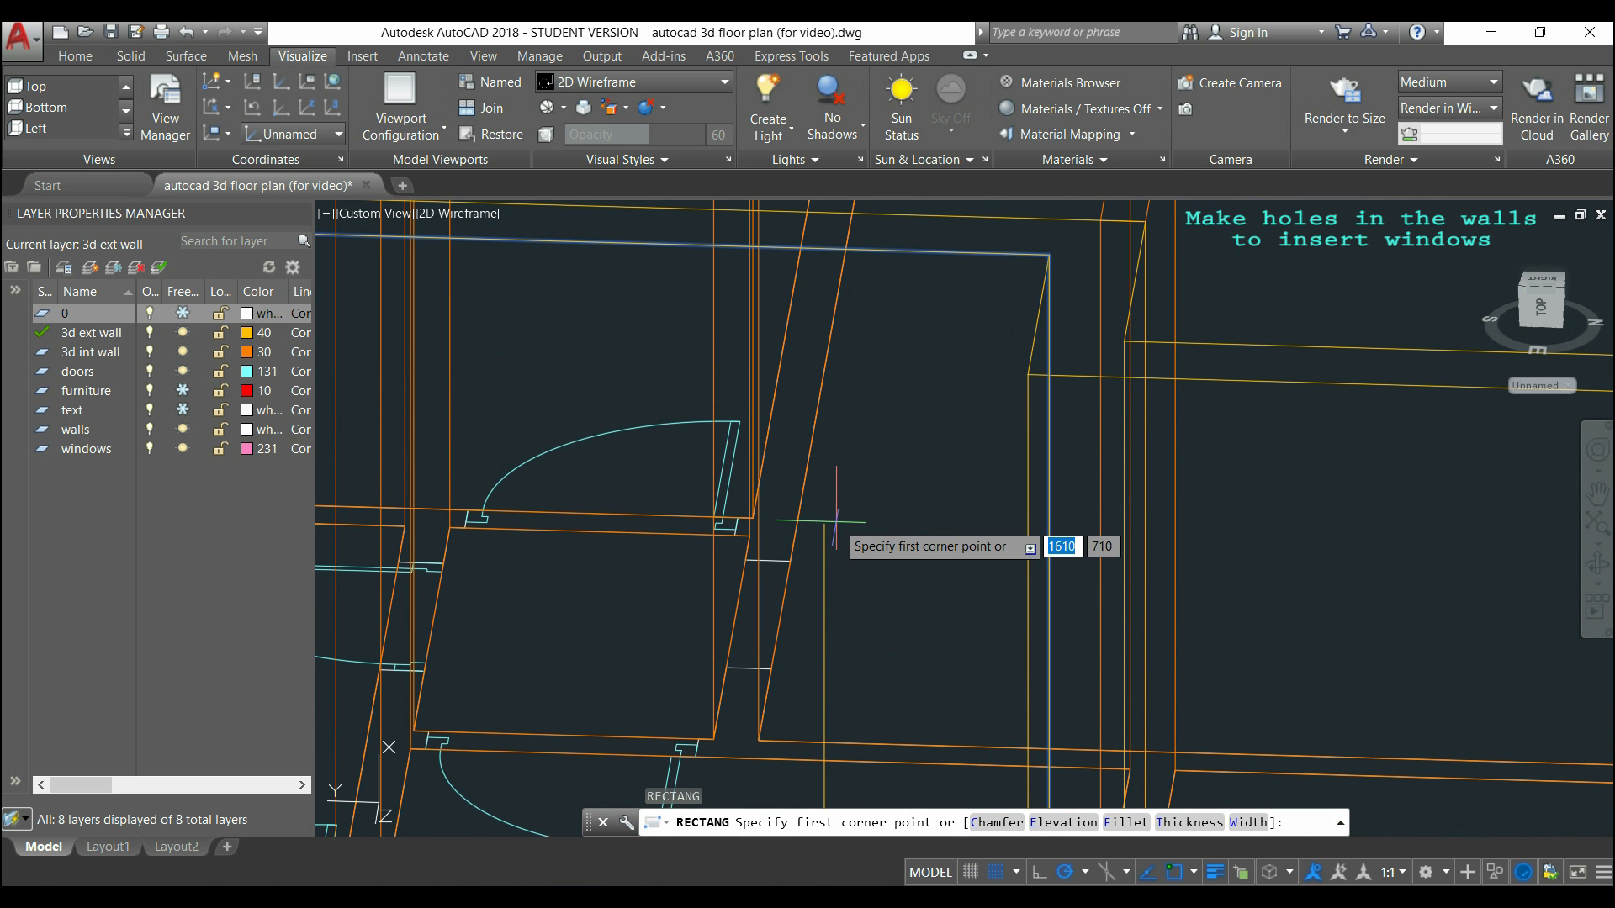
pyautogui.click(823, 523)
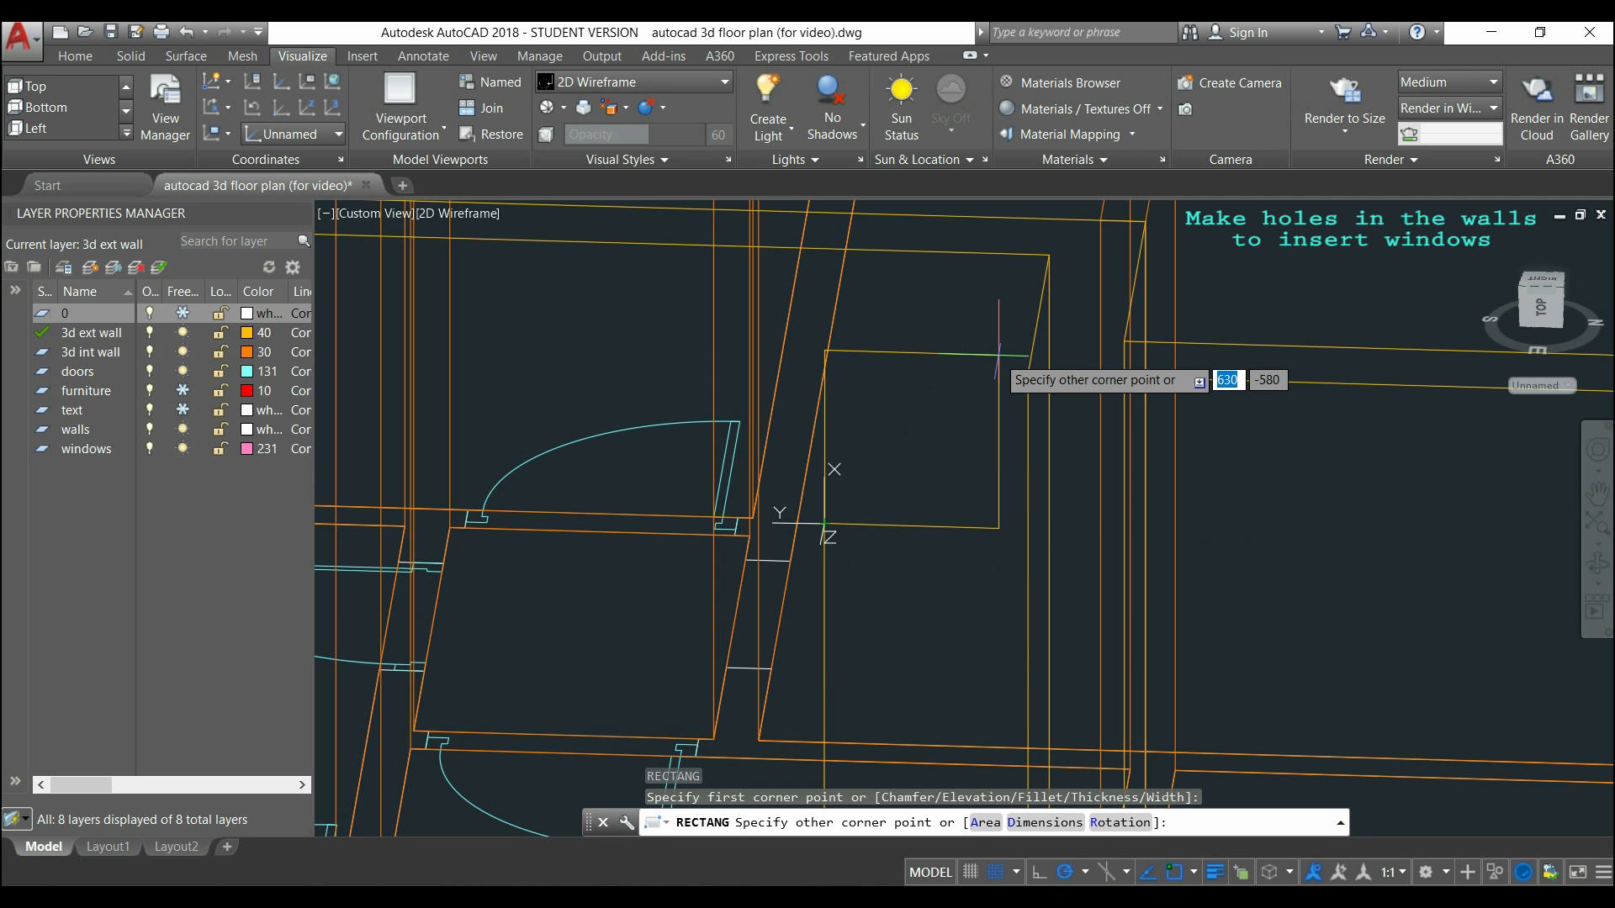
pyautogui.write('500')
pyautogui.press('Tab')
pyautogui.write('-500')
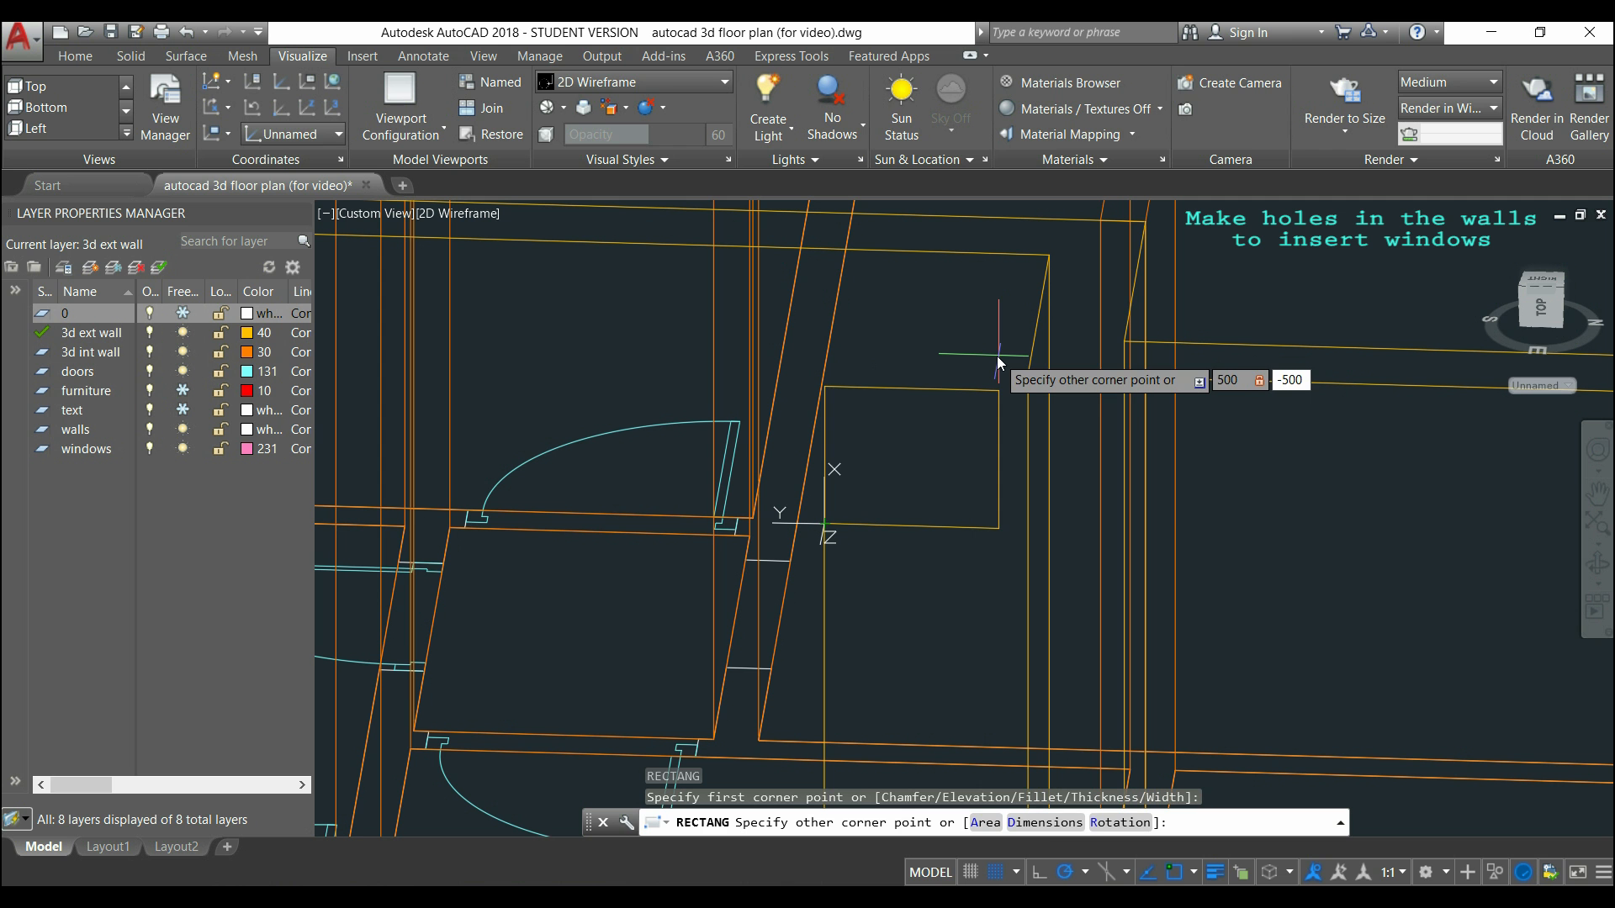
pyautogui.press('Return')
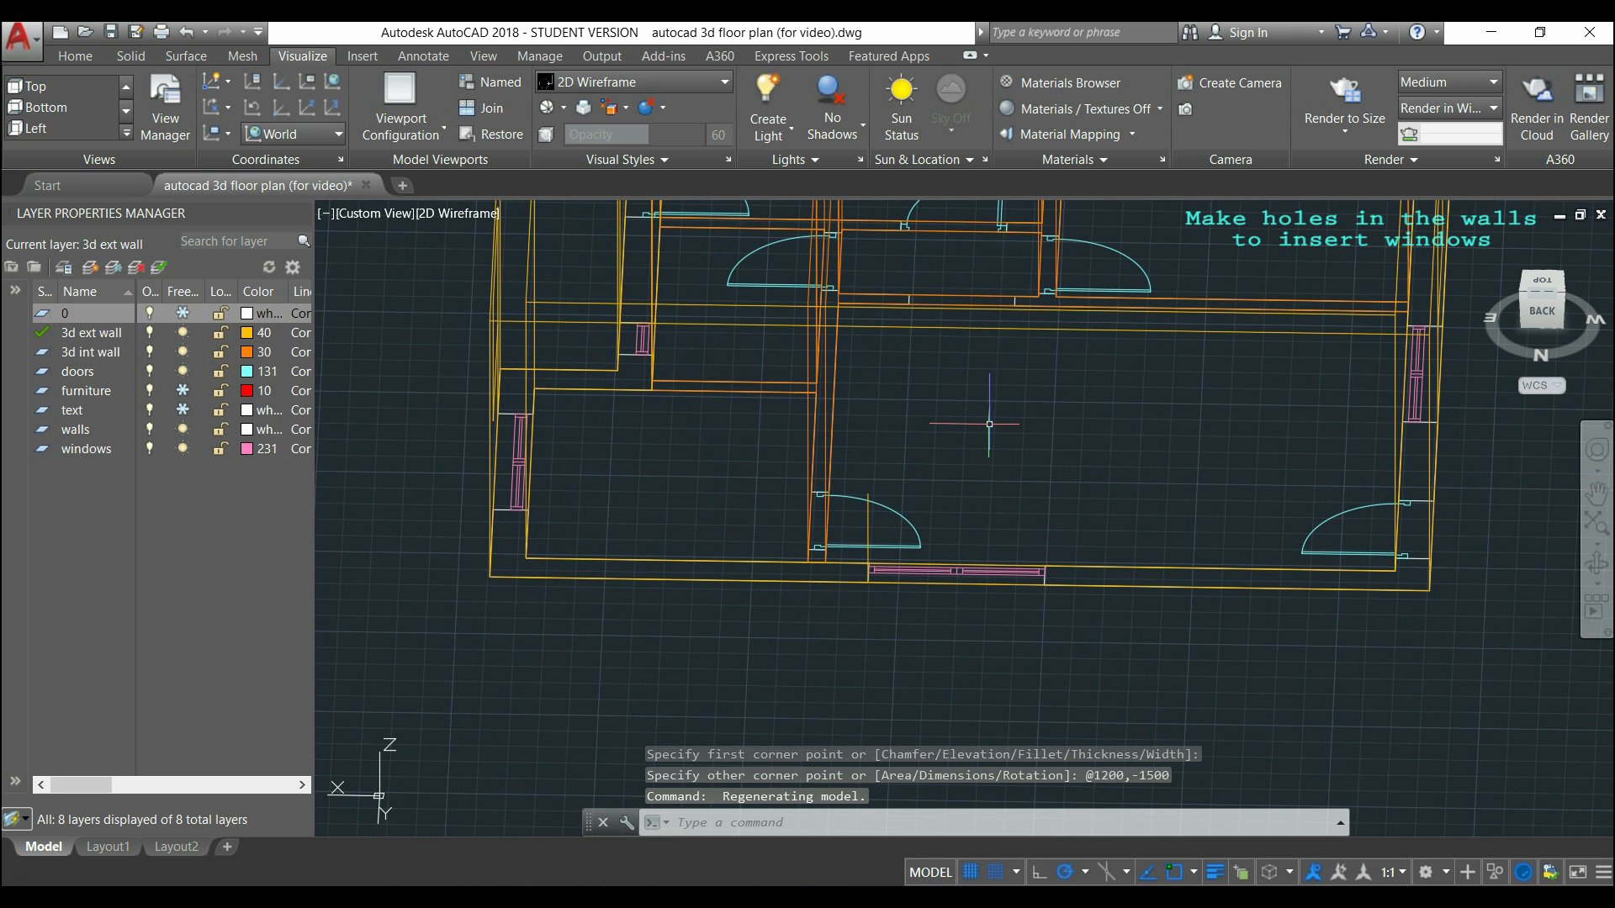
# Draw a rectangle of X 1500 and Y 1200 on the north wall's outer plane from the upper end of the double window's line.
pyautogui.write('rec')
pyautogui.press('Return')
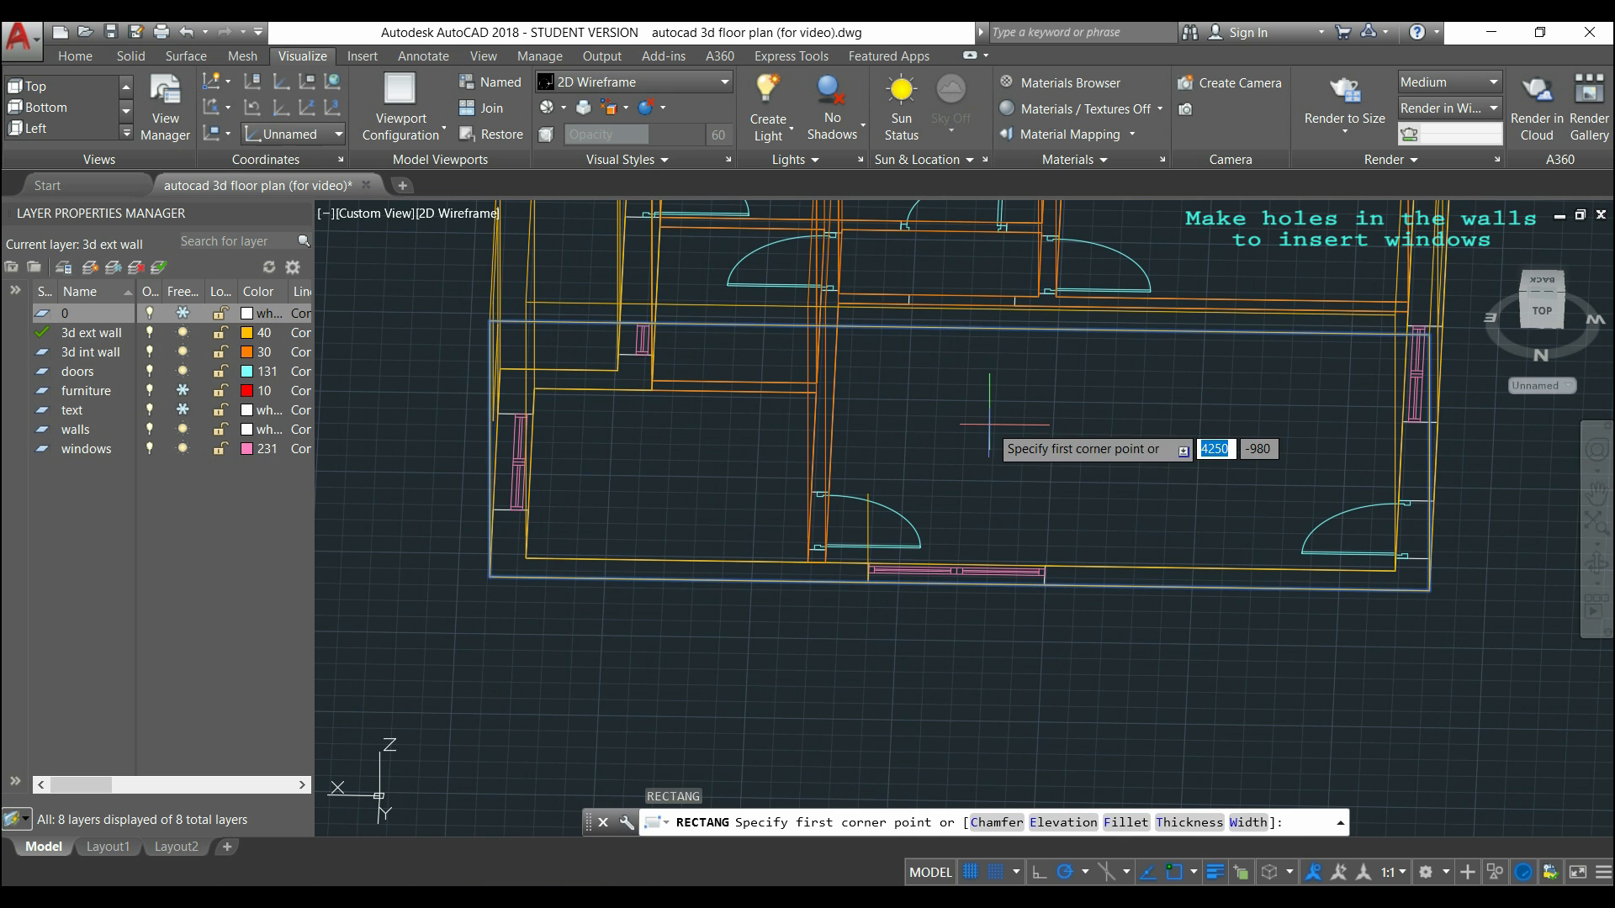
pyautogui.scroll(4, 989, 425)
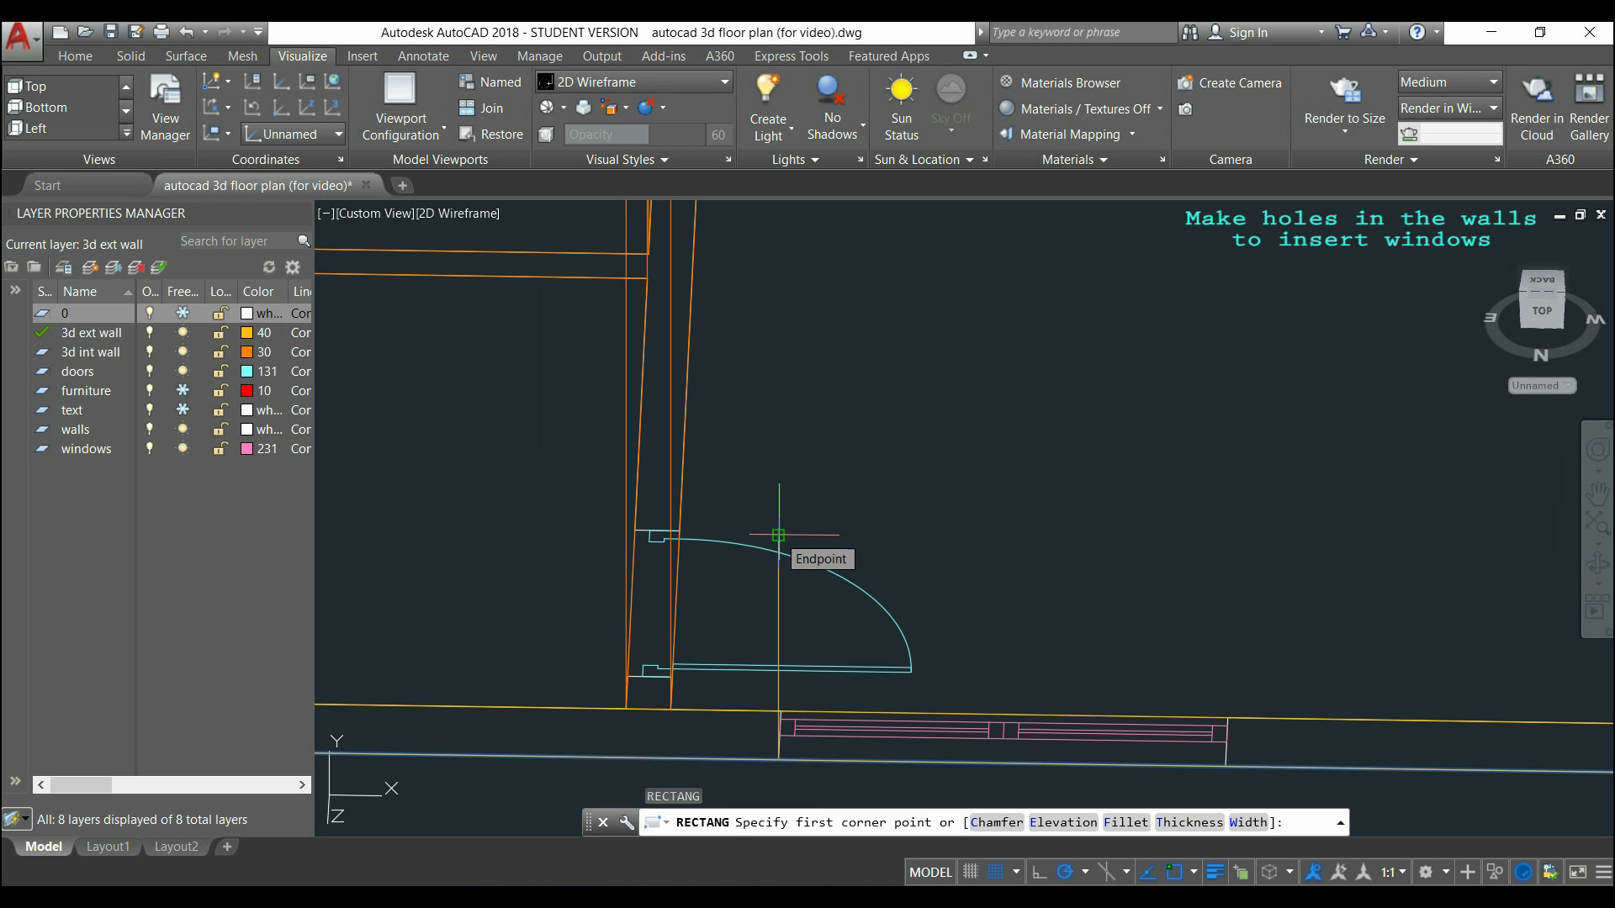
pyautogui.click(778, 534)
pyautogui.moveTo(1084, 374)
pyautogui.mouseDown(button='middle')
pyautogui.moveTo(1198, 304)
pyautogui.moveTo(1069, 386)
pyautogui.mouseUp(button='middle')
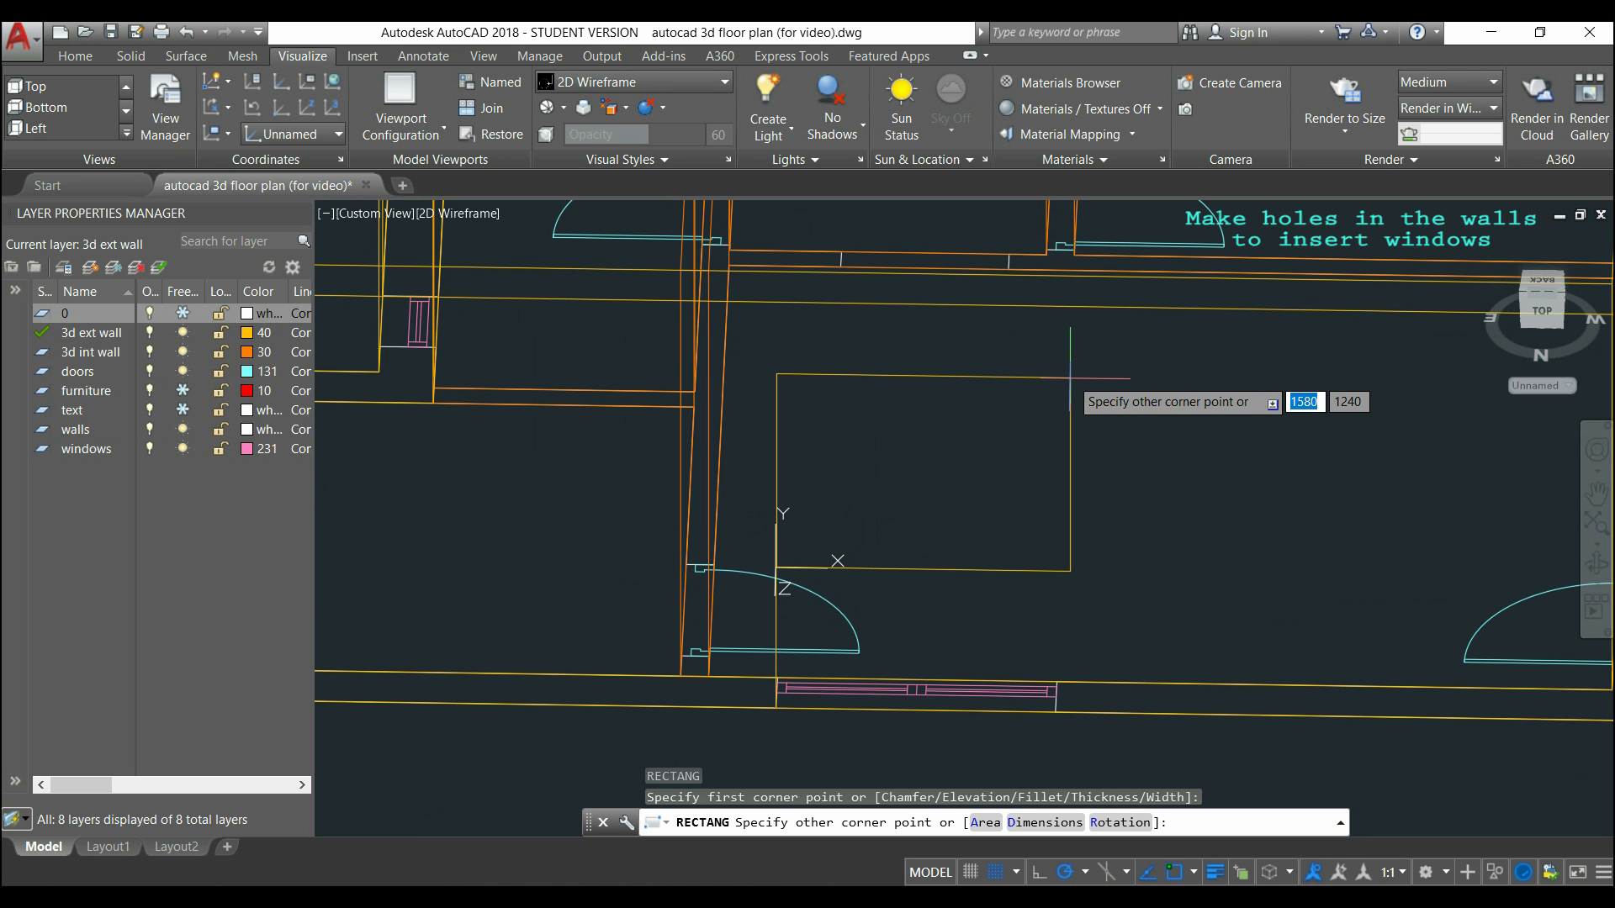
pyautogui.write('12')
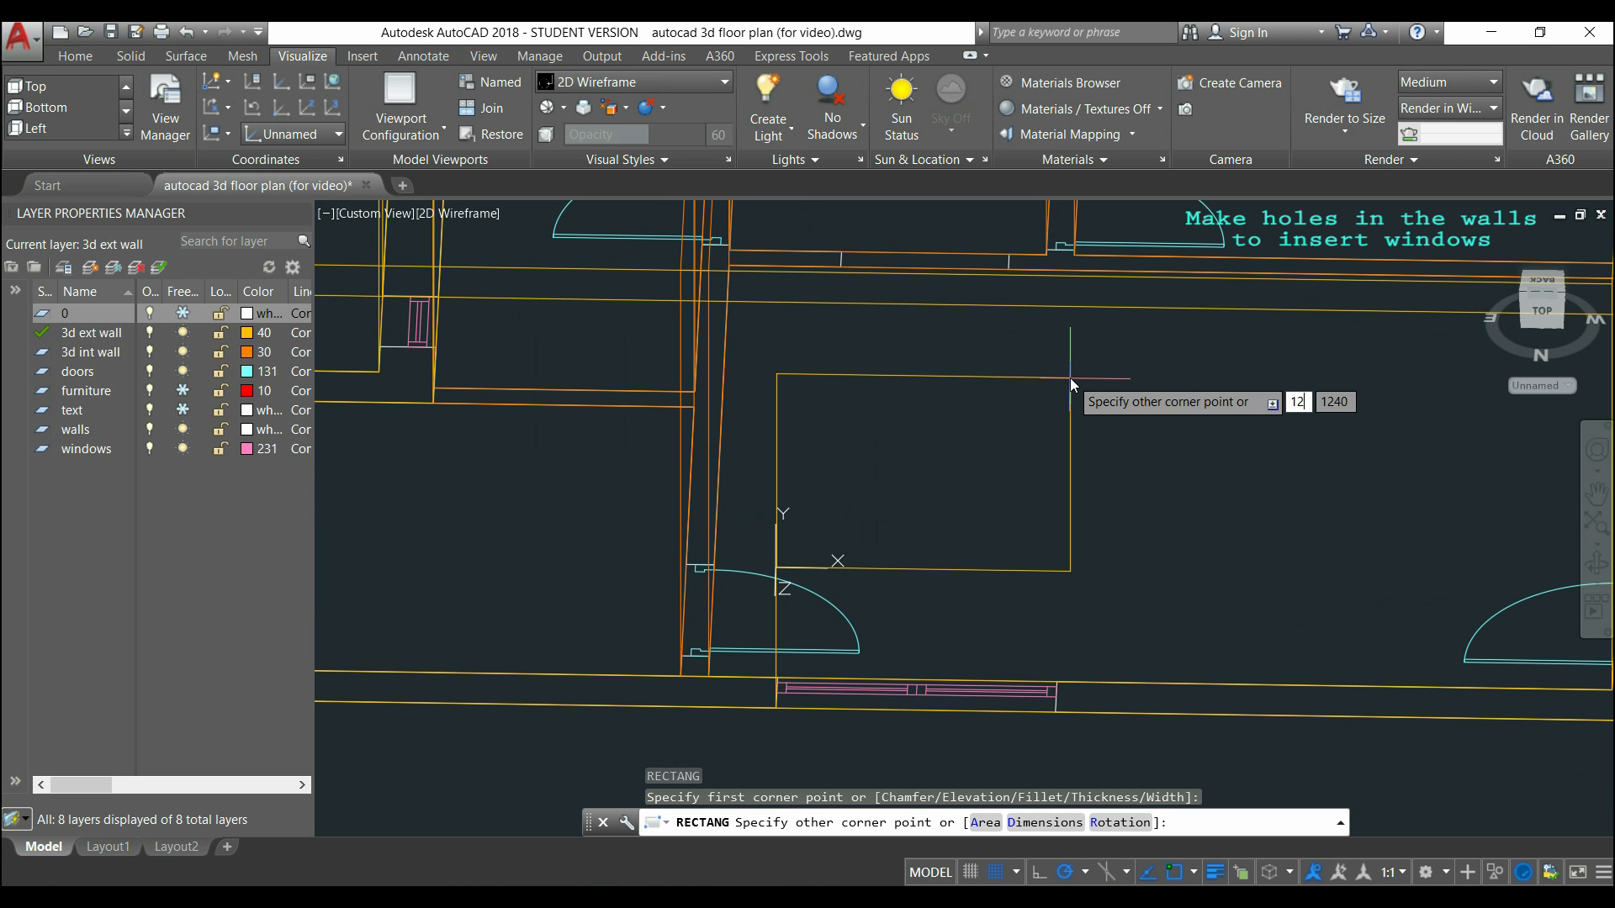
pyautogui.write('00')
pyautogui.press('BackSpace')
pyautogui.press('BackSpace')
pyautogui.press('BackSpace')
pyautogui.press('BackSpace')
pyautogui.write('1500')
pyautogui.press('Tab')
pyautogui.write('12')
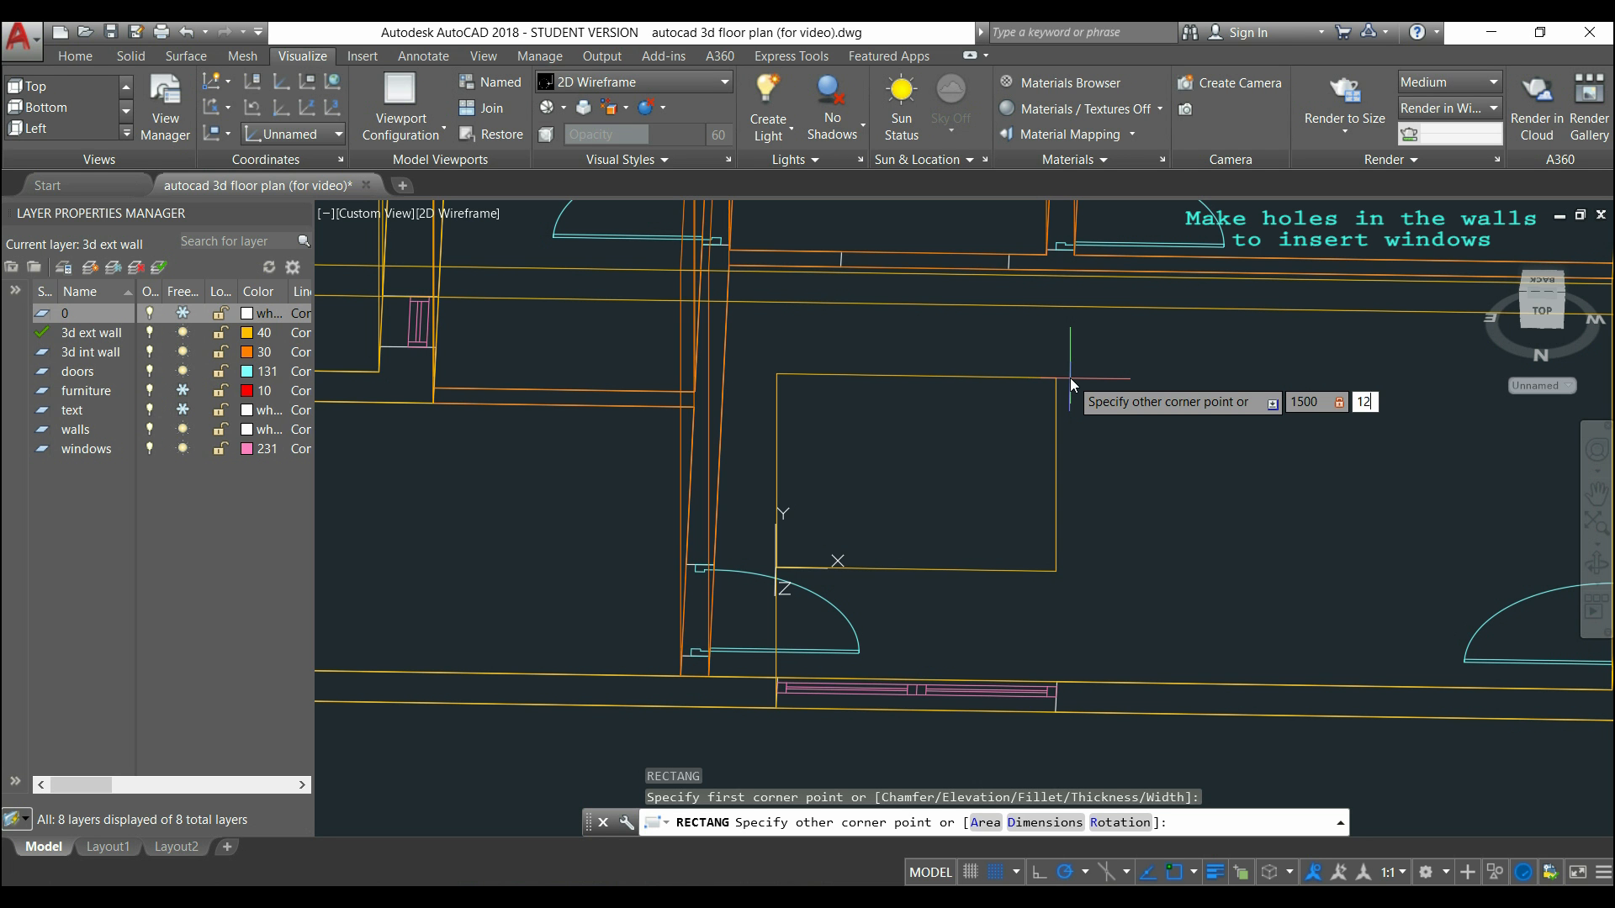
pyautogui.write('00')
pyautogui.press('Return')
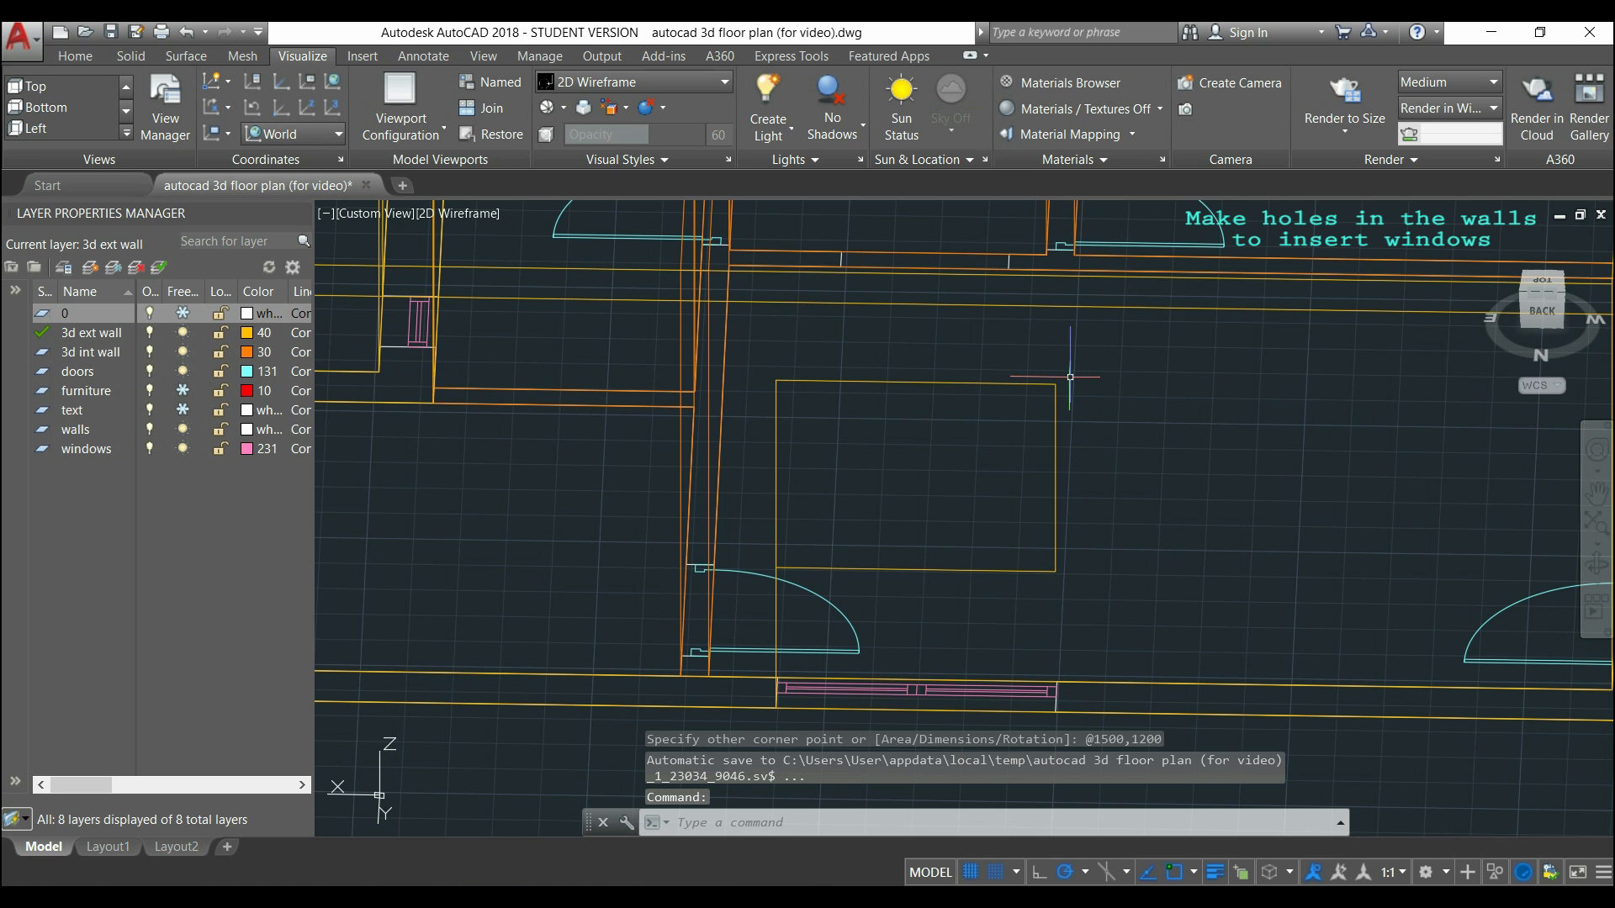
# Draw a door rectangle 900 wide and 2100 high on the west wall's outer plane from the northernmost door opening's outer north corner.
pyautogui.scroll(-3, 1094, 382)
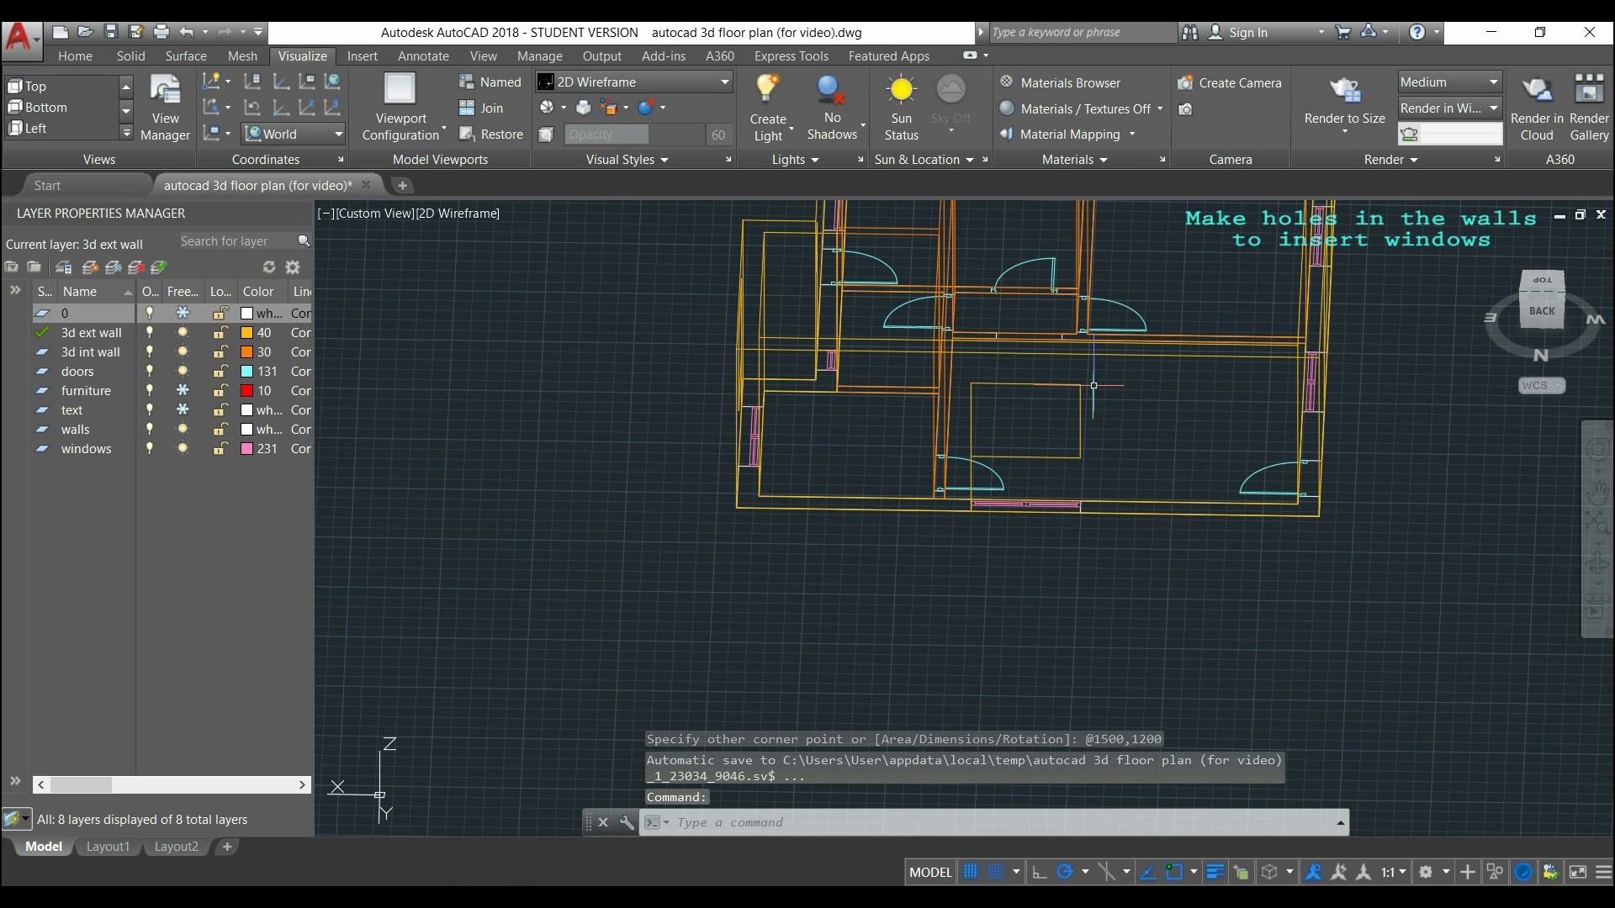
pyautogui.keyDown('shift'); pyautogui.moveTo(950, 370); pyautogui.dragTo(1266, 391, button='middle'); pyautogui.keyUp('shift')
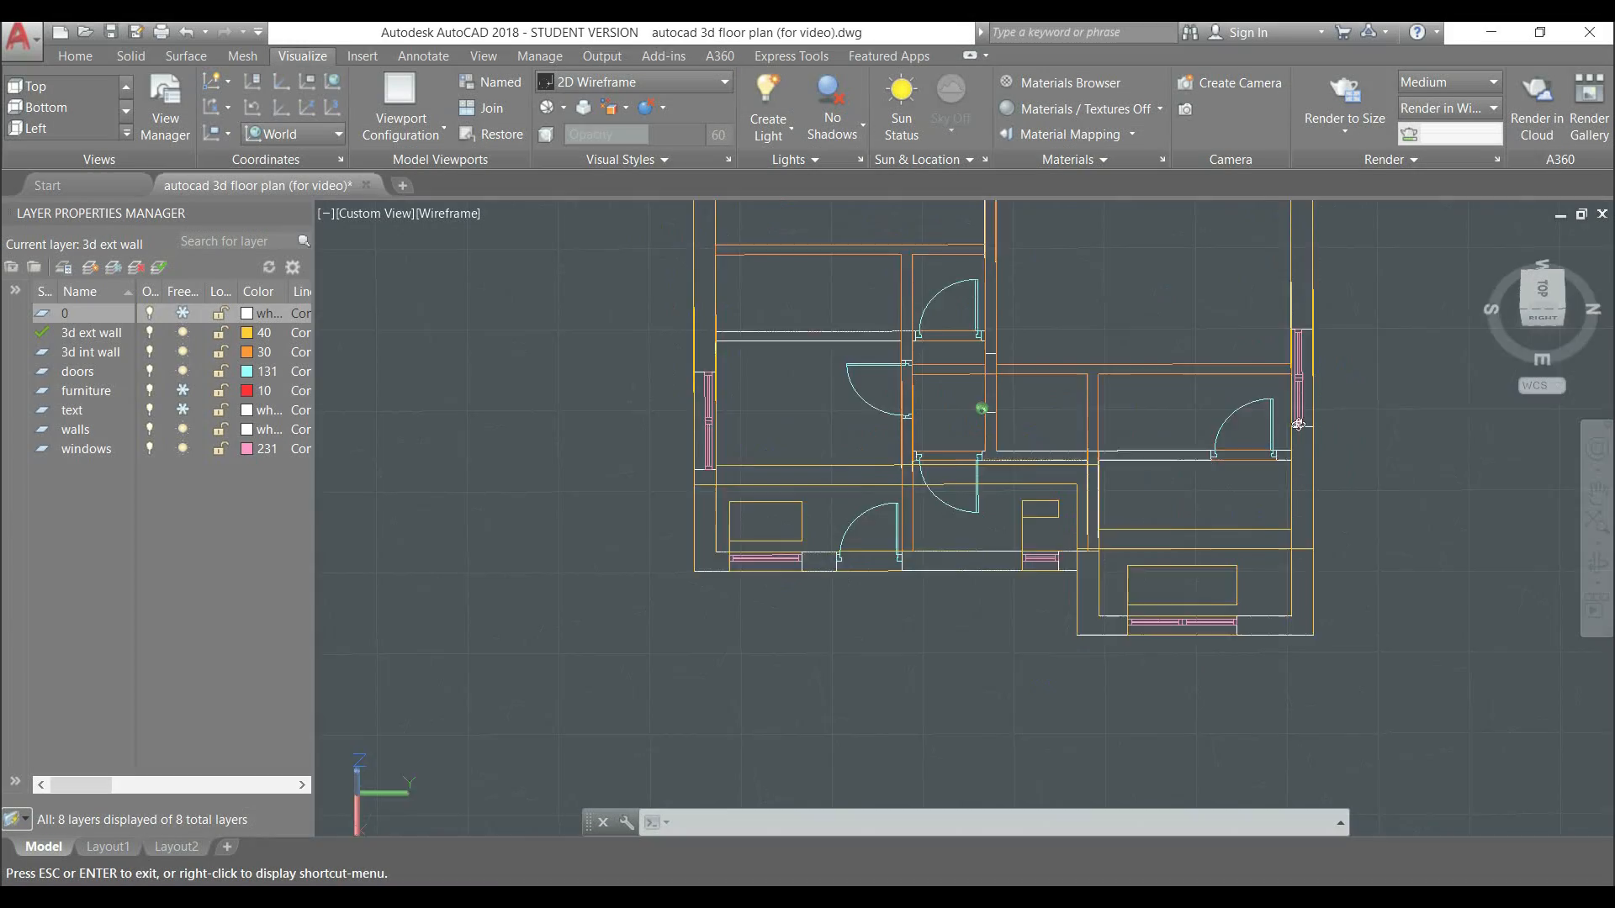
pyautogui.keyDown('shift'); pyautogui.moveTo(984, 404); pyautogui.dragTo(771, 512, button='middle'); pyautogui.keyUp('shift')
pyautogui.scroll(7, 841, 546)
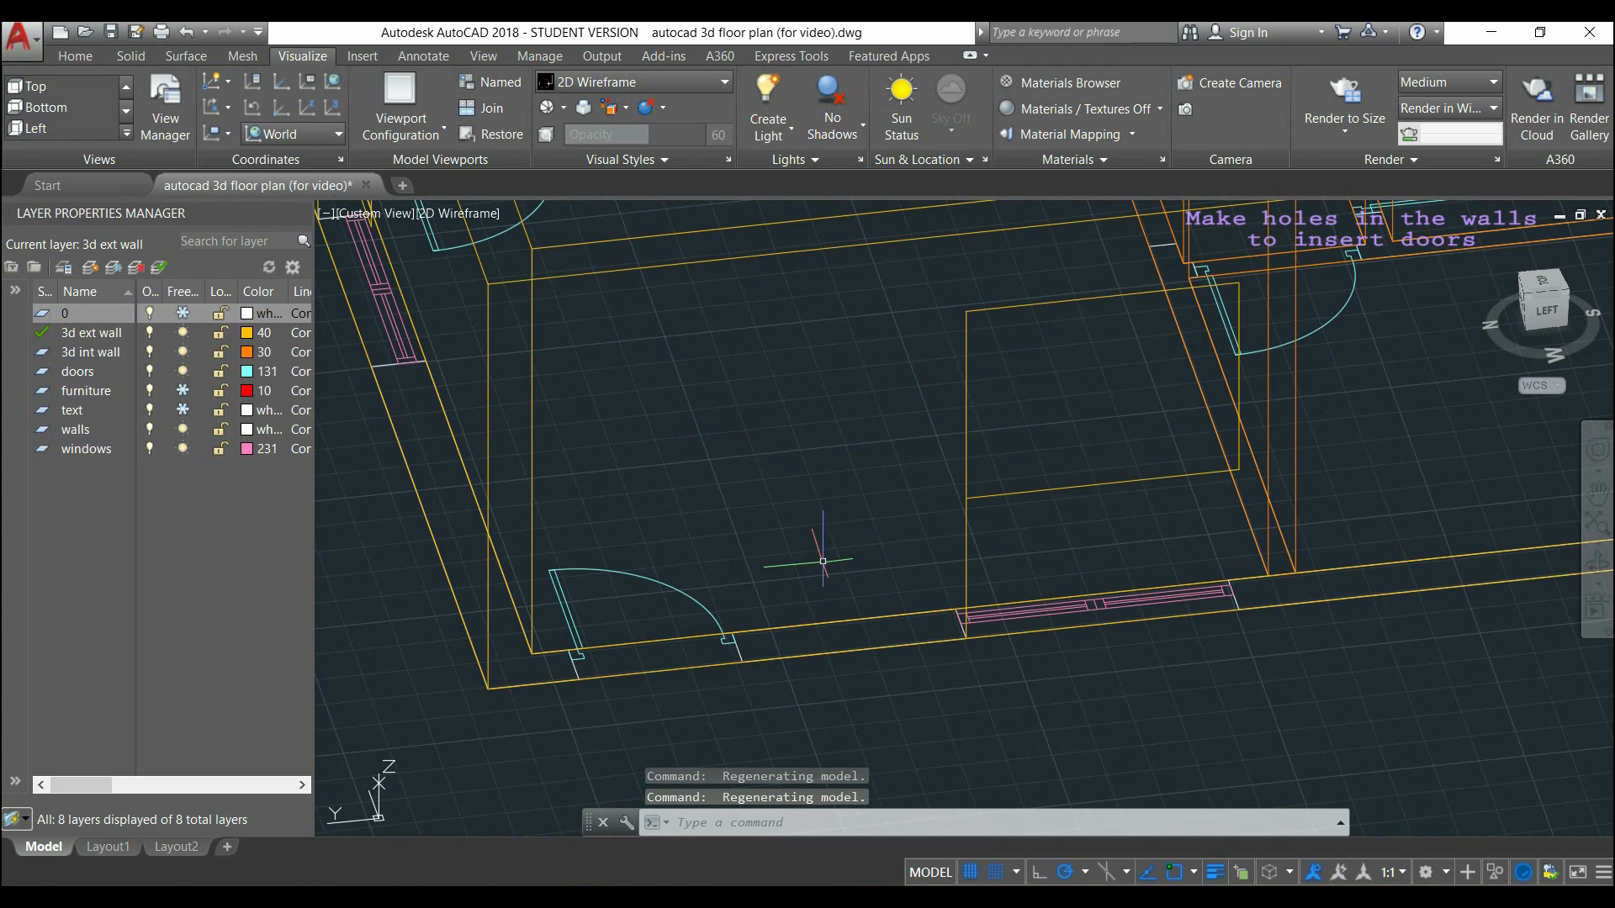
pyautogui.write('REC')
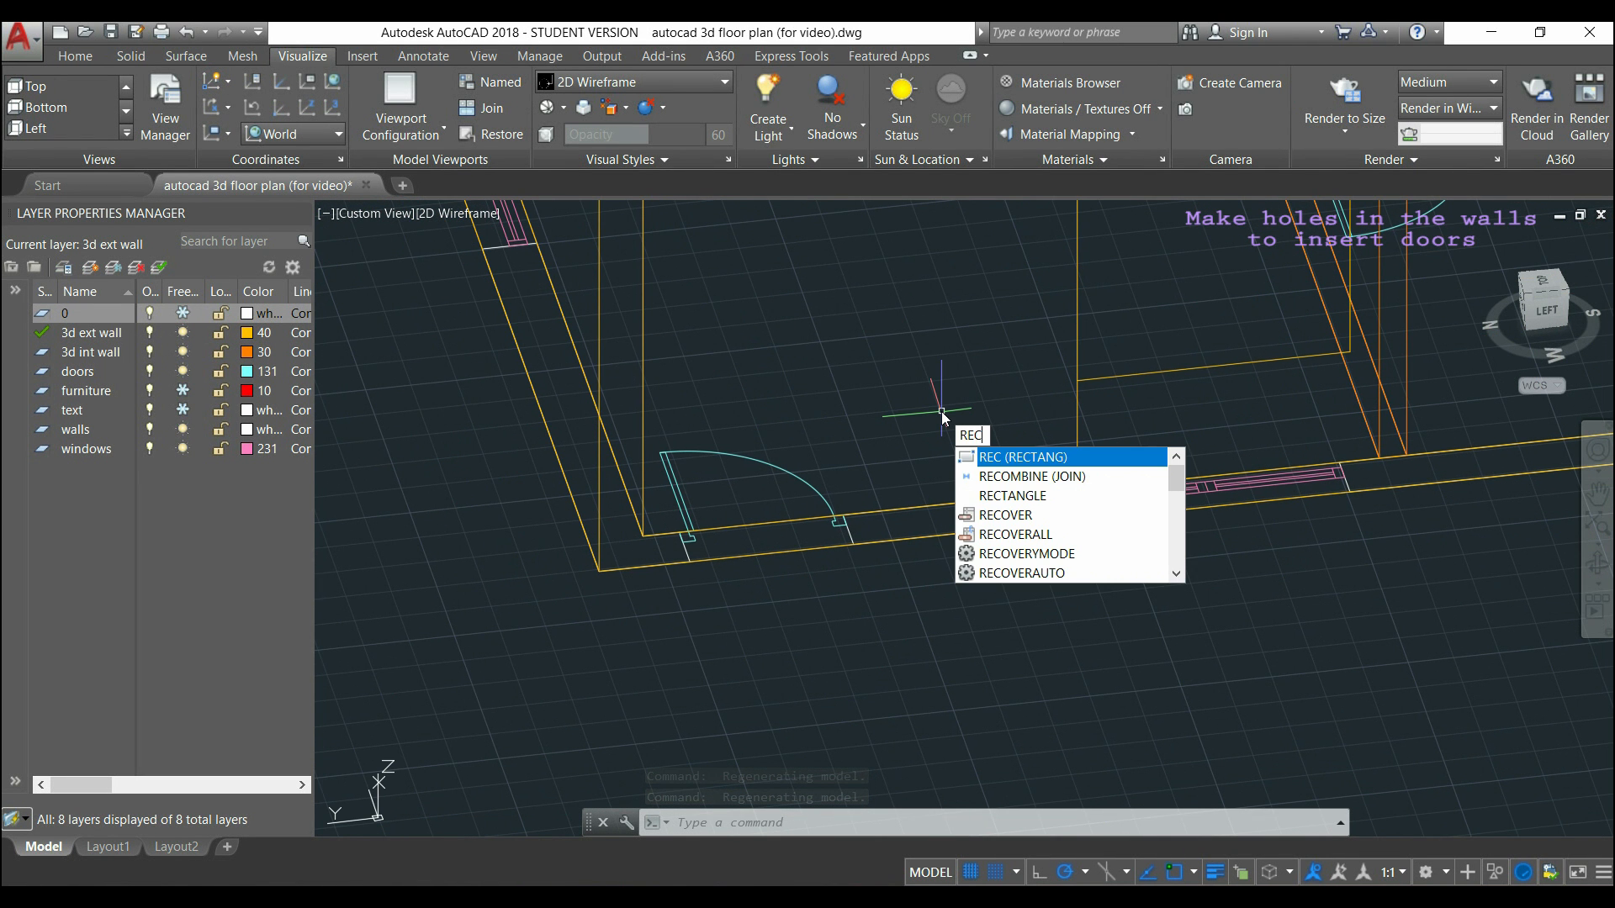
pyautogui.press('Return')
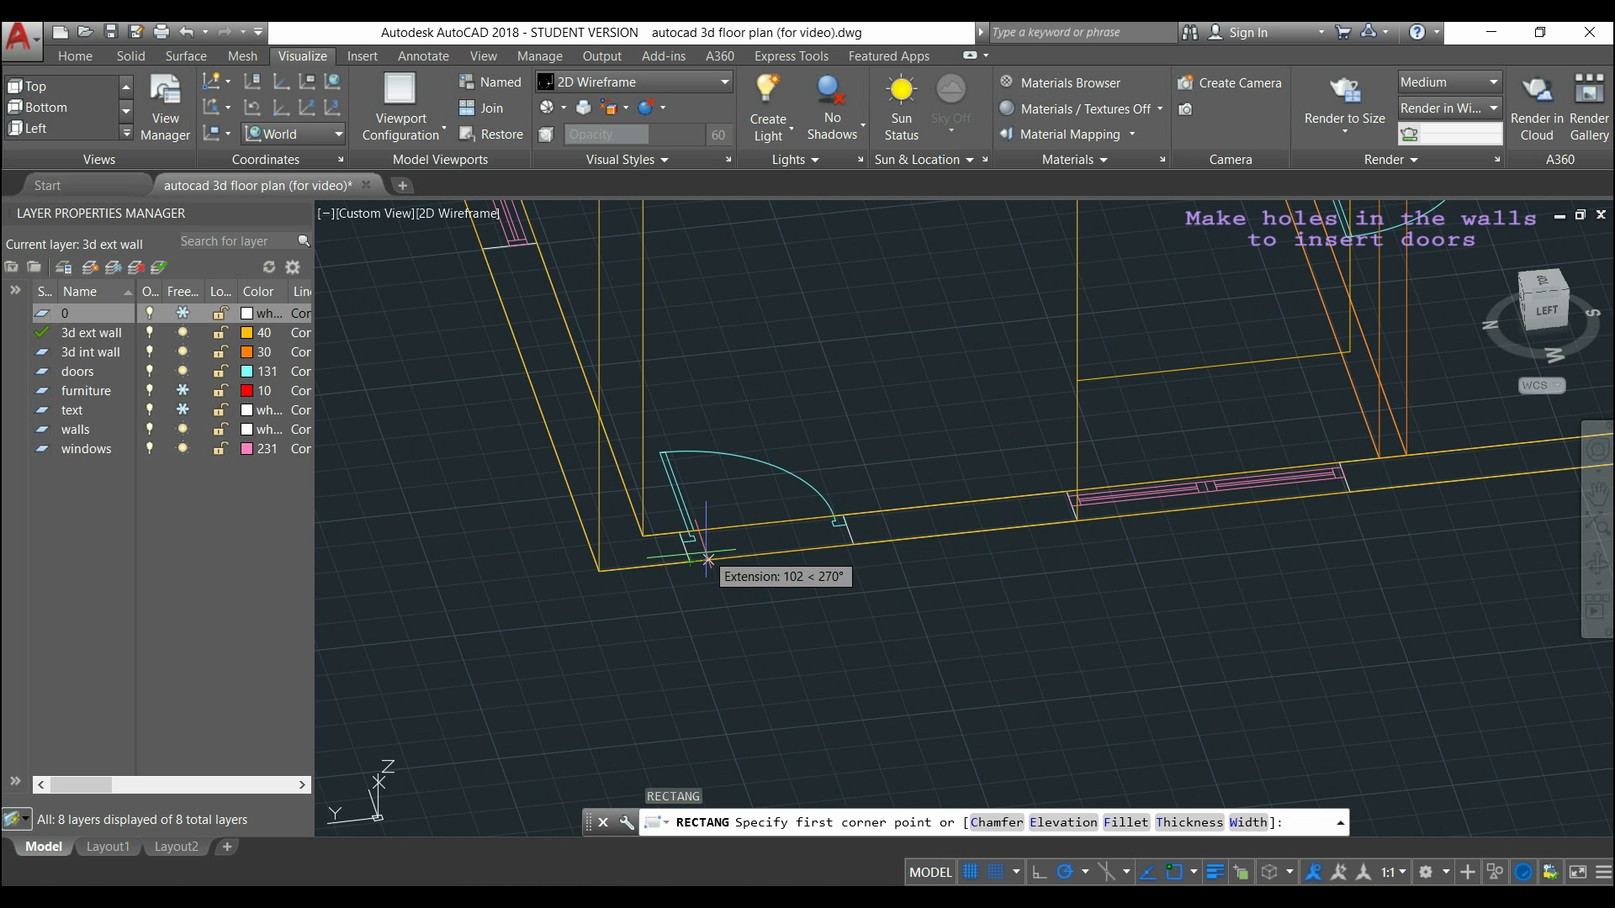
pyautogui.scroll(2, 688, 556)
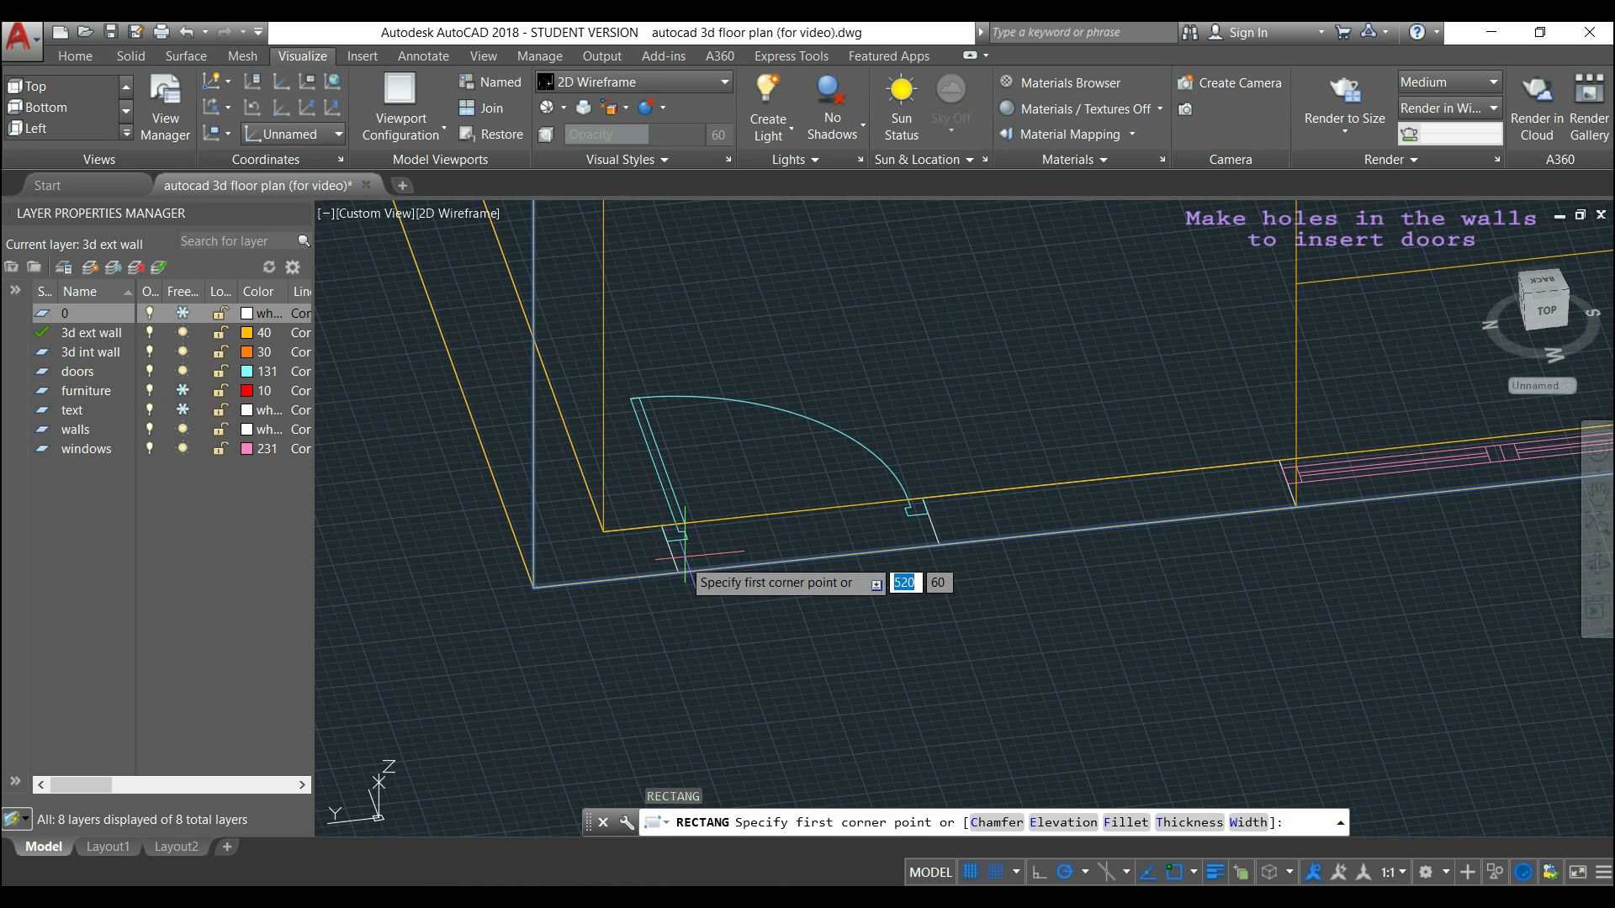
pyautogui.click(678, 572)
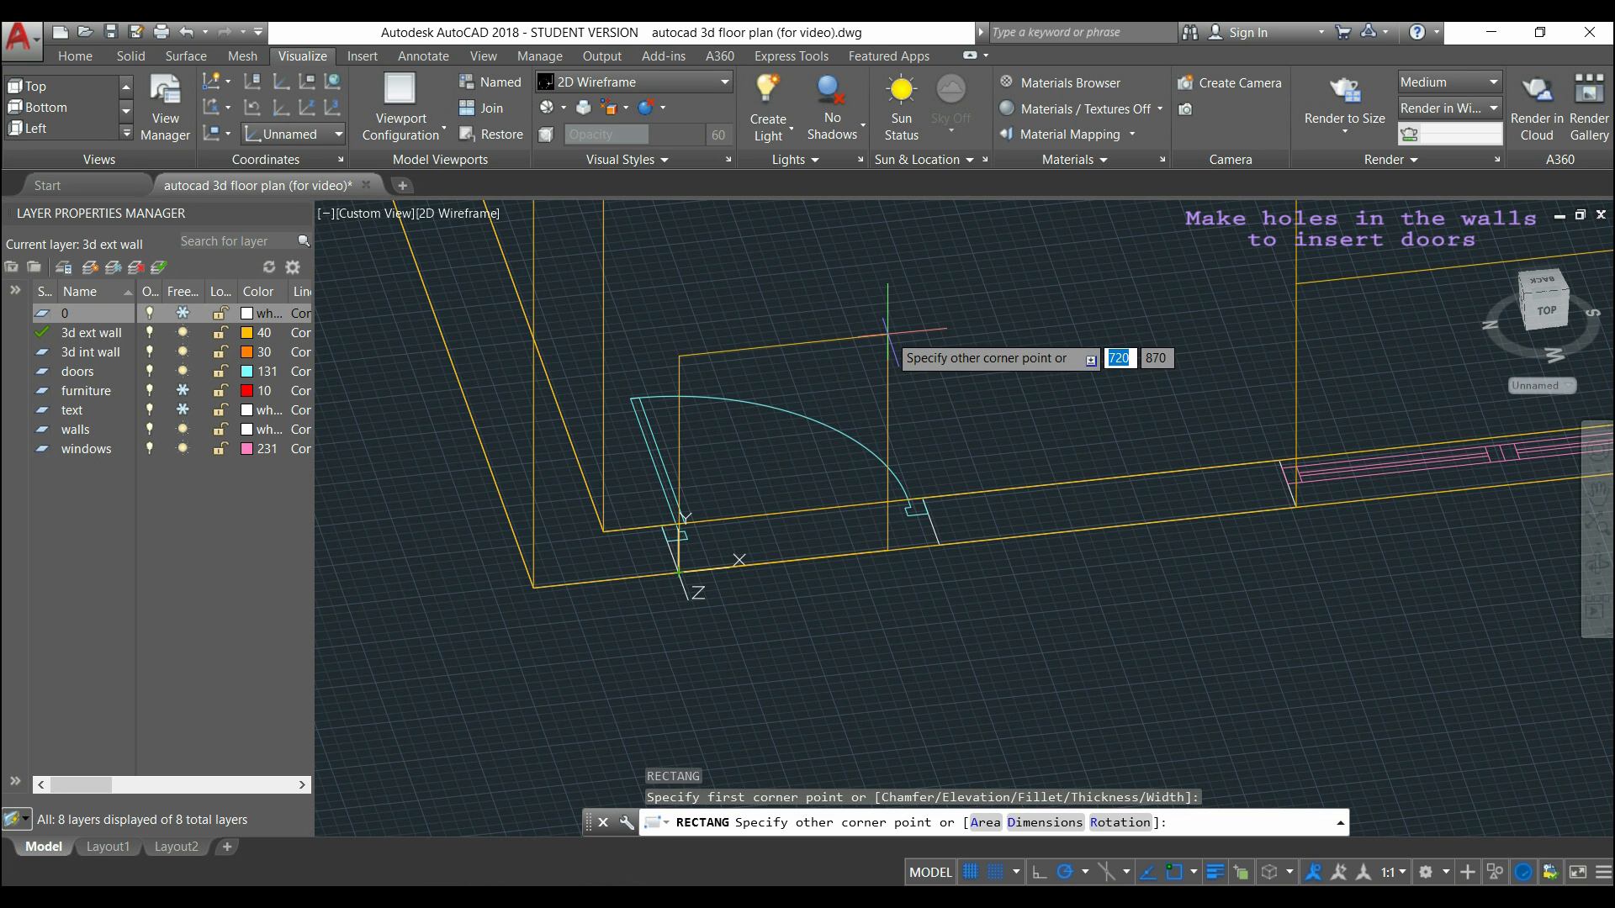
pyautogui.scroll(-5, 917, 294)
pyautogui.scroll(3, 910, 462)
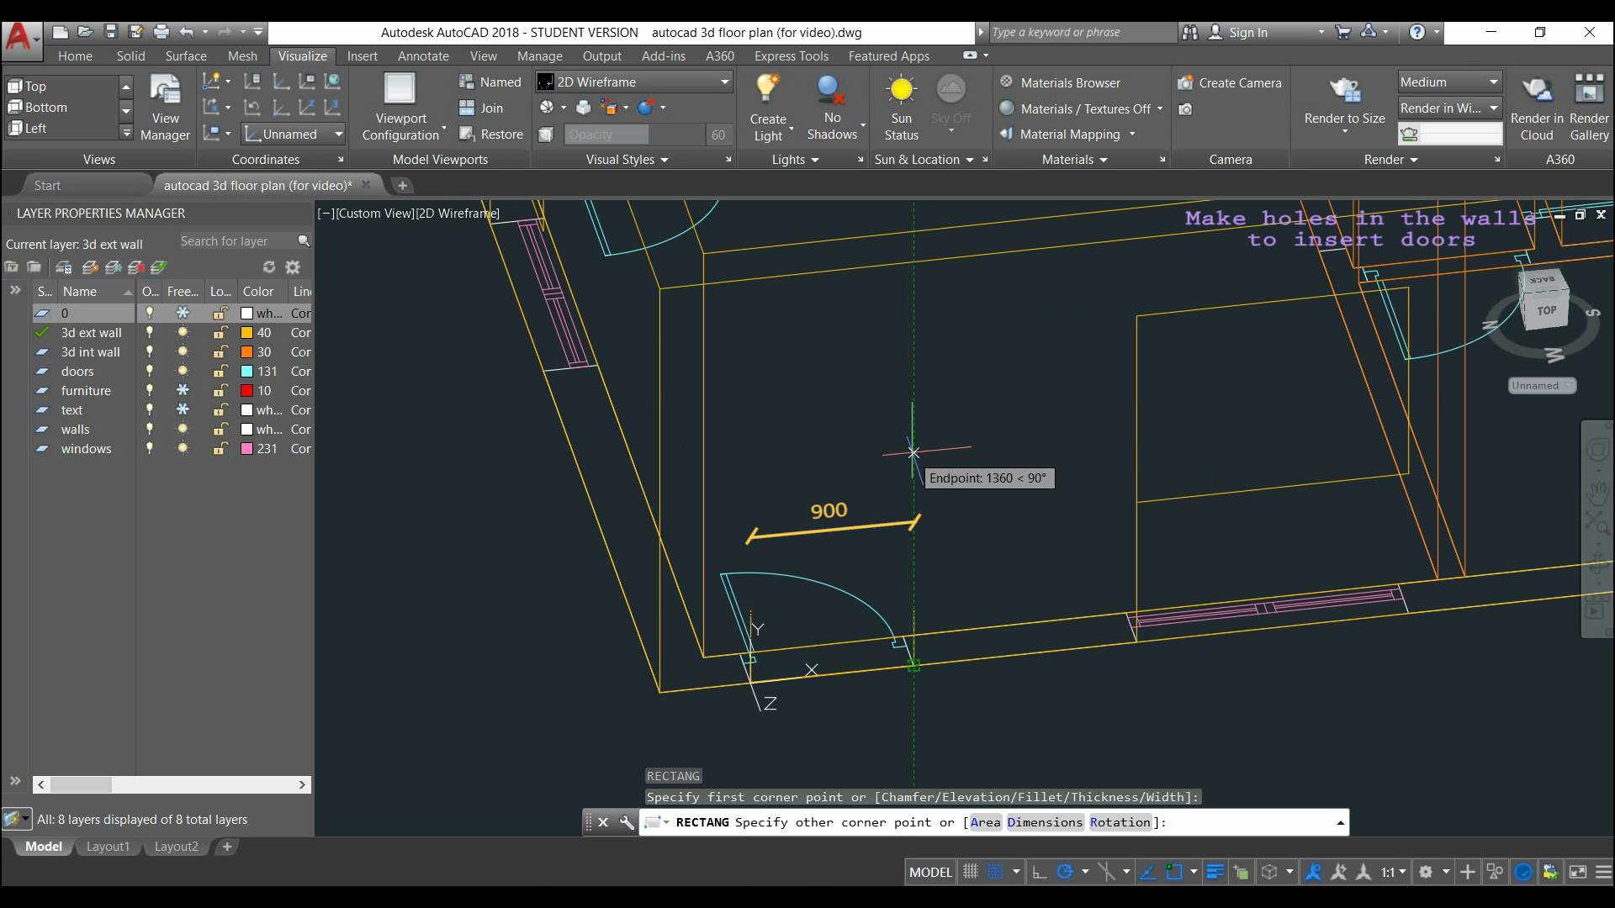
pyautogui.write('21')
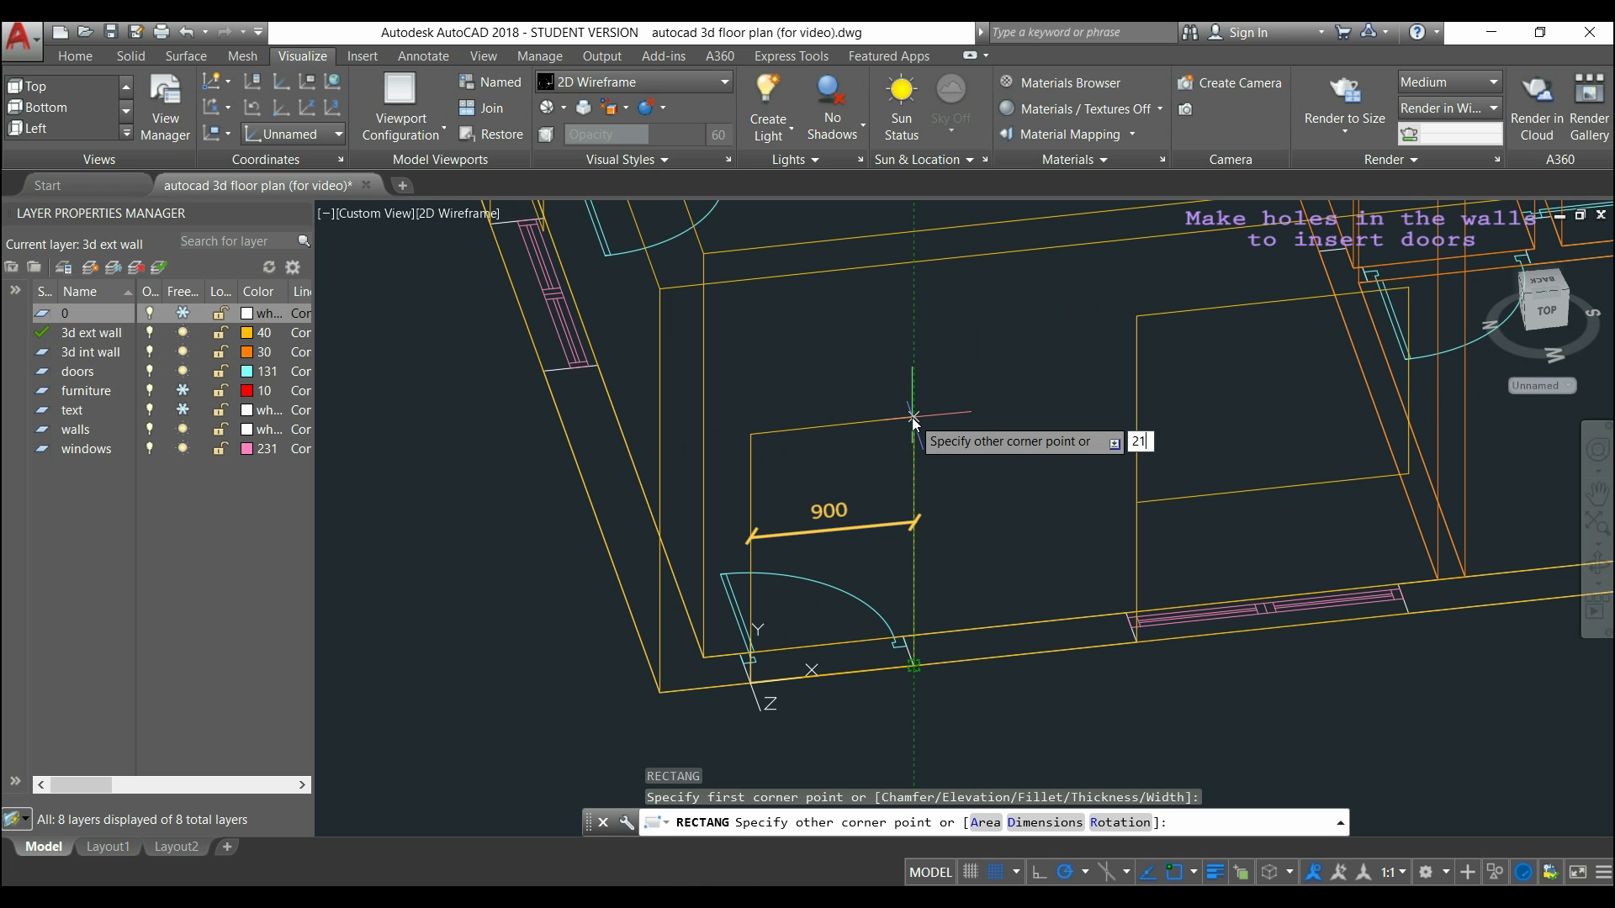
pyautogui.write('00')
pyautogui.press('Return')
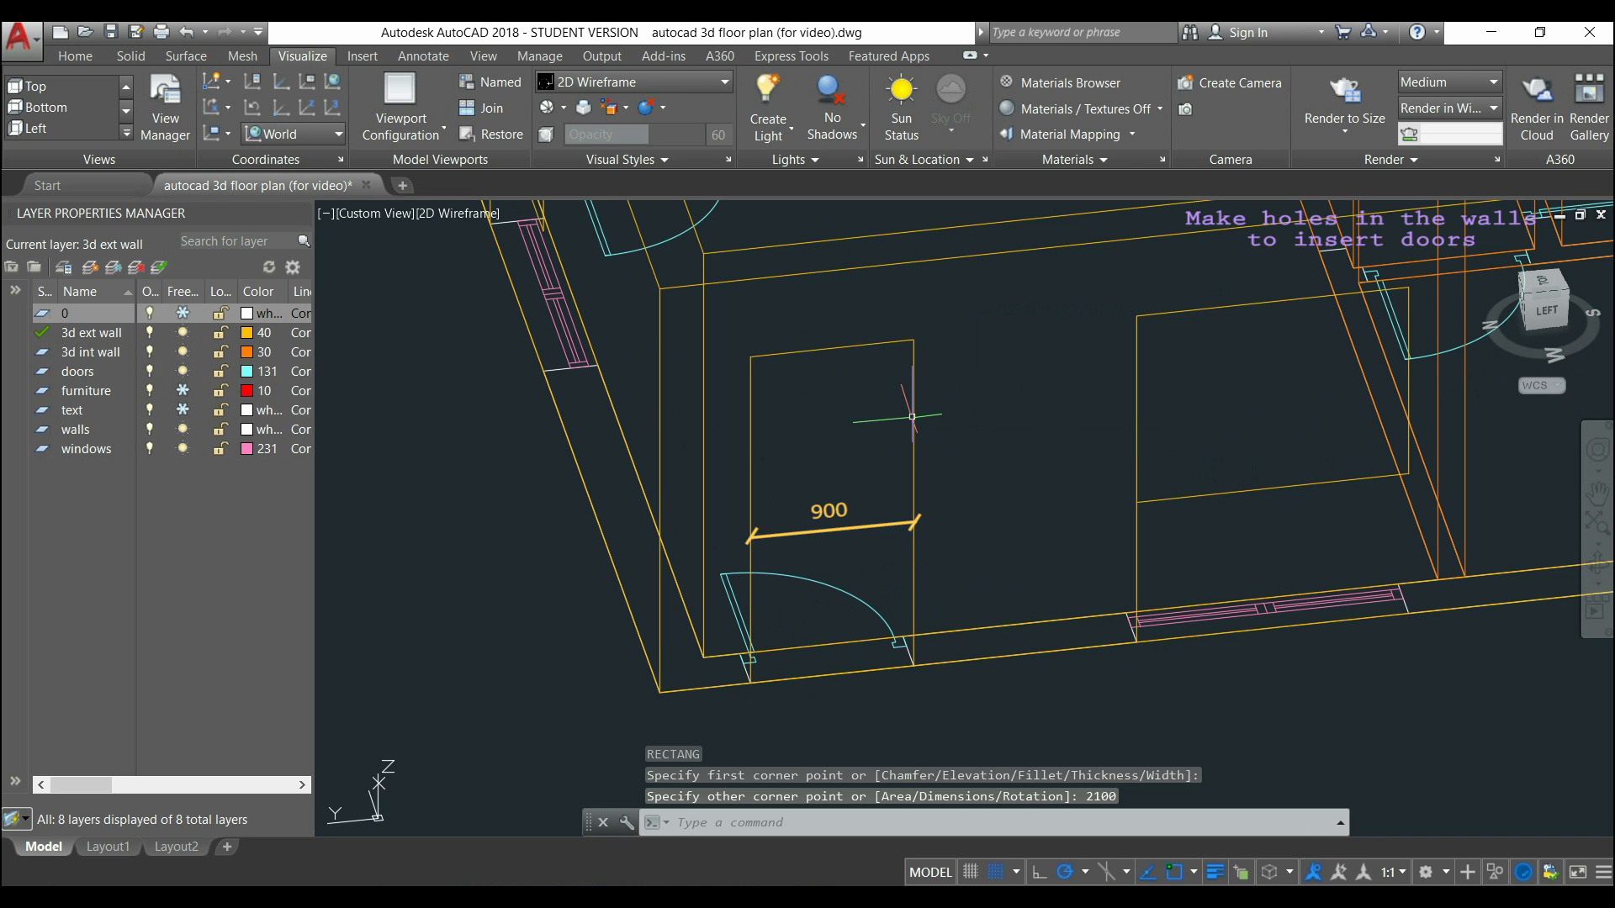
# Start a door rectangle on the east wall's outer plane from the door opening's outer south corner.
pyautogui.keyDown('shift'); pyautogui.moveTo(912, 418); pyautogui.dragTo(978, 494, button='middle'); pyautogui.keyUp('shift')
pyautogui.write('REC')
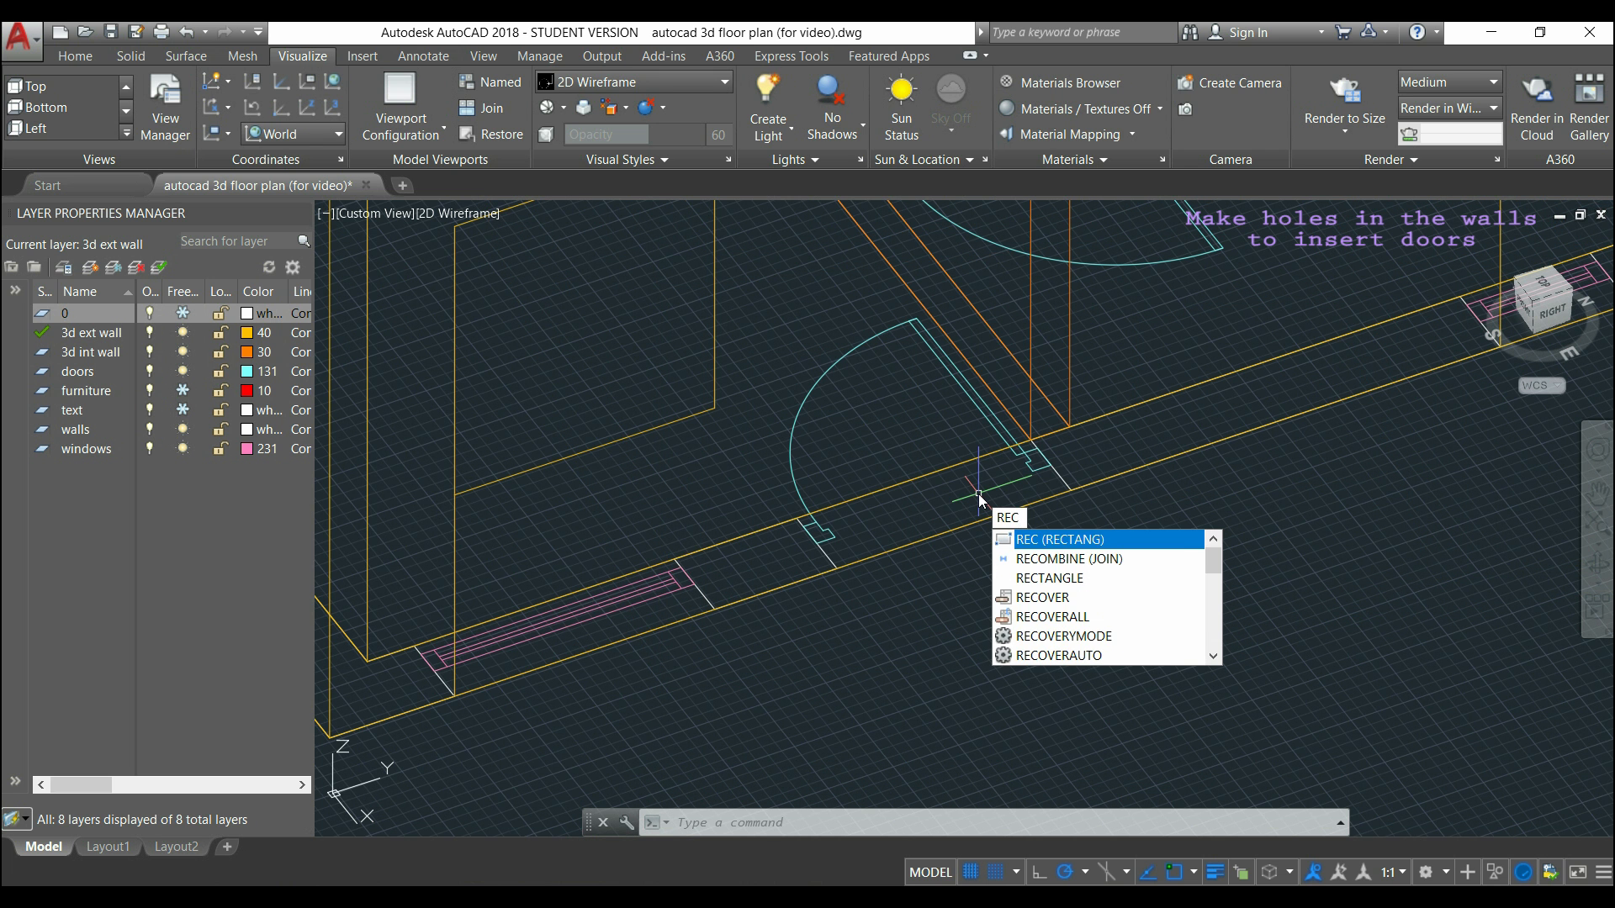
pyautogui.press('Return')
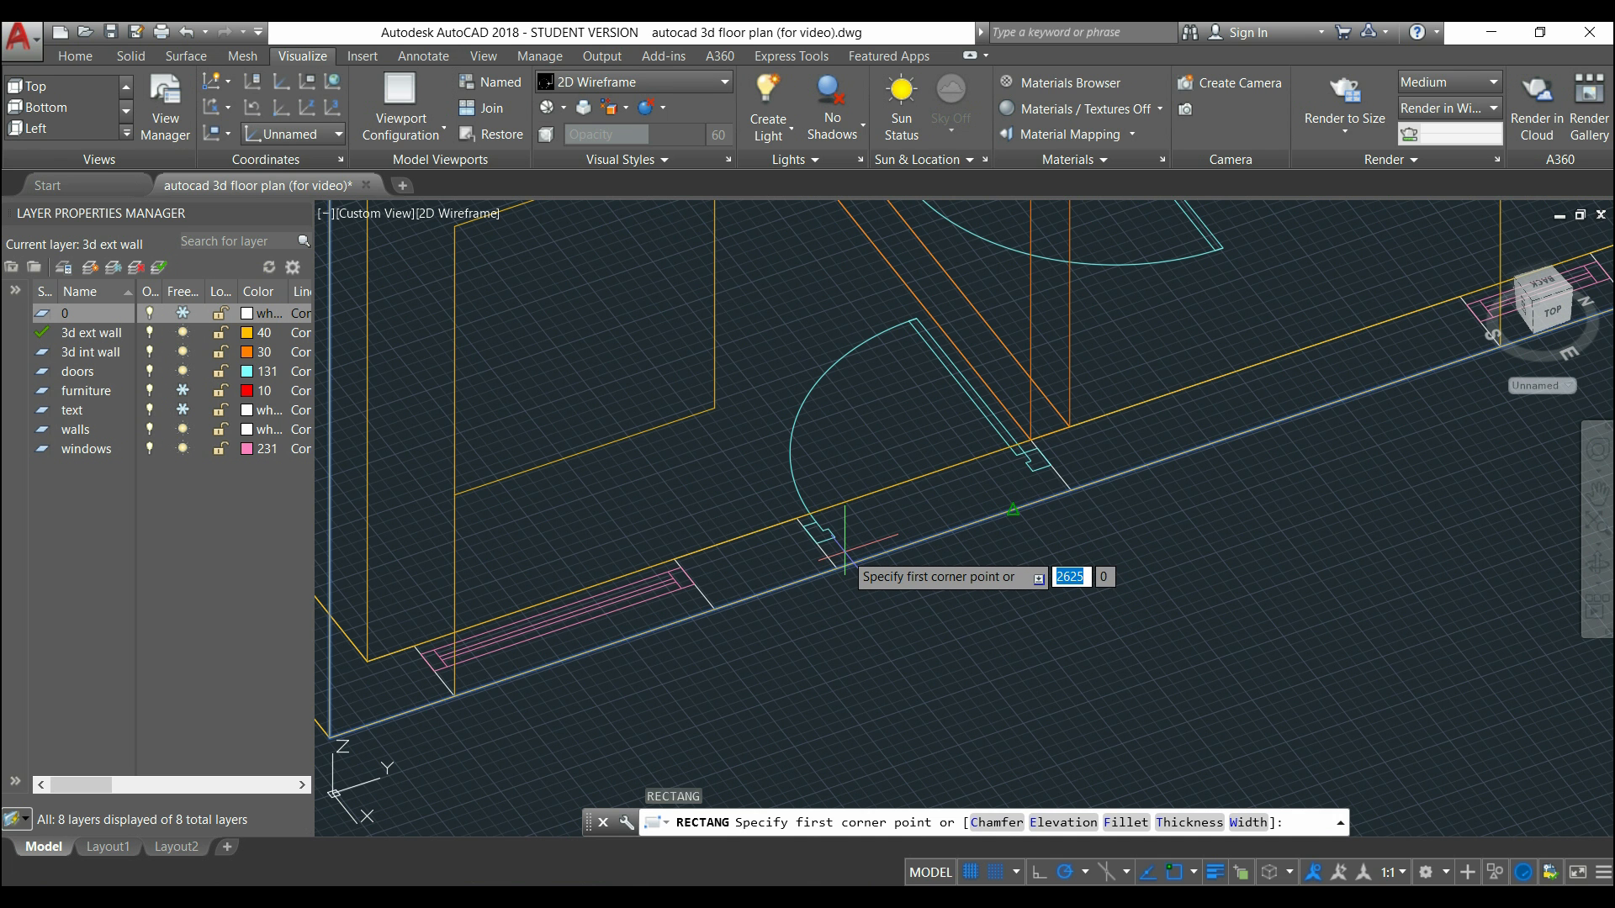
pyautogui.scroll(4, 844, 555)
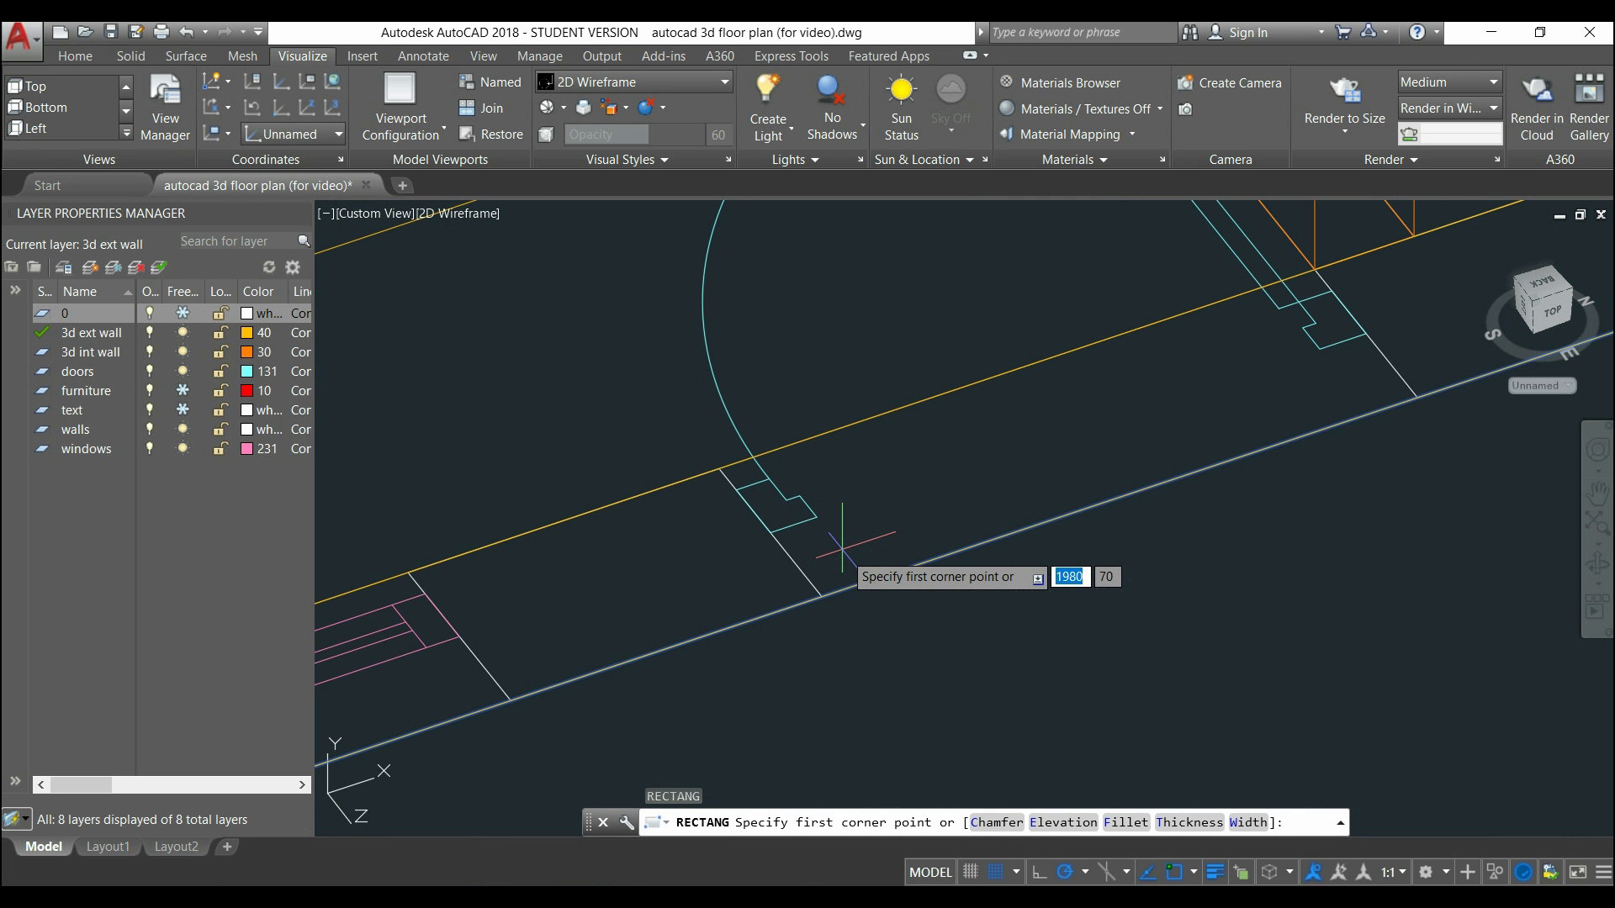
pyautogui.click(821, 597)
pyautogui.scroll(-1, 935, 412)
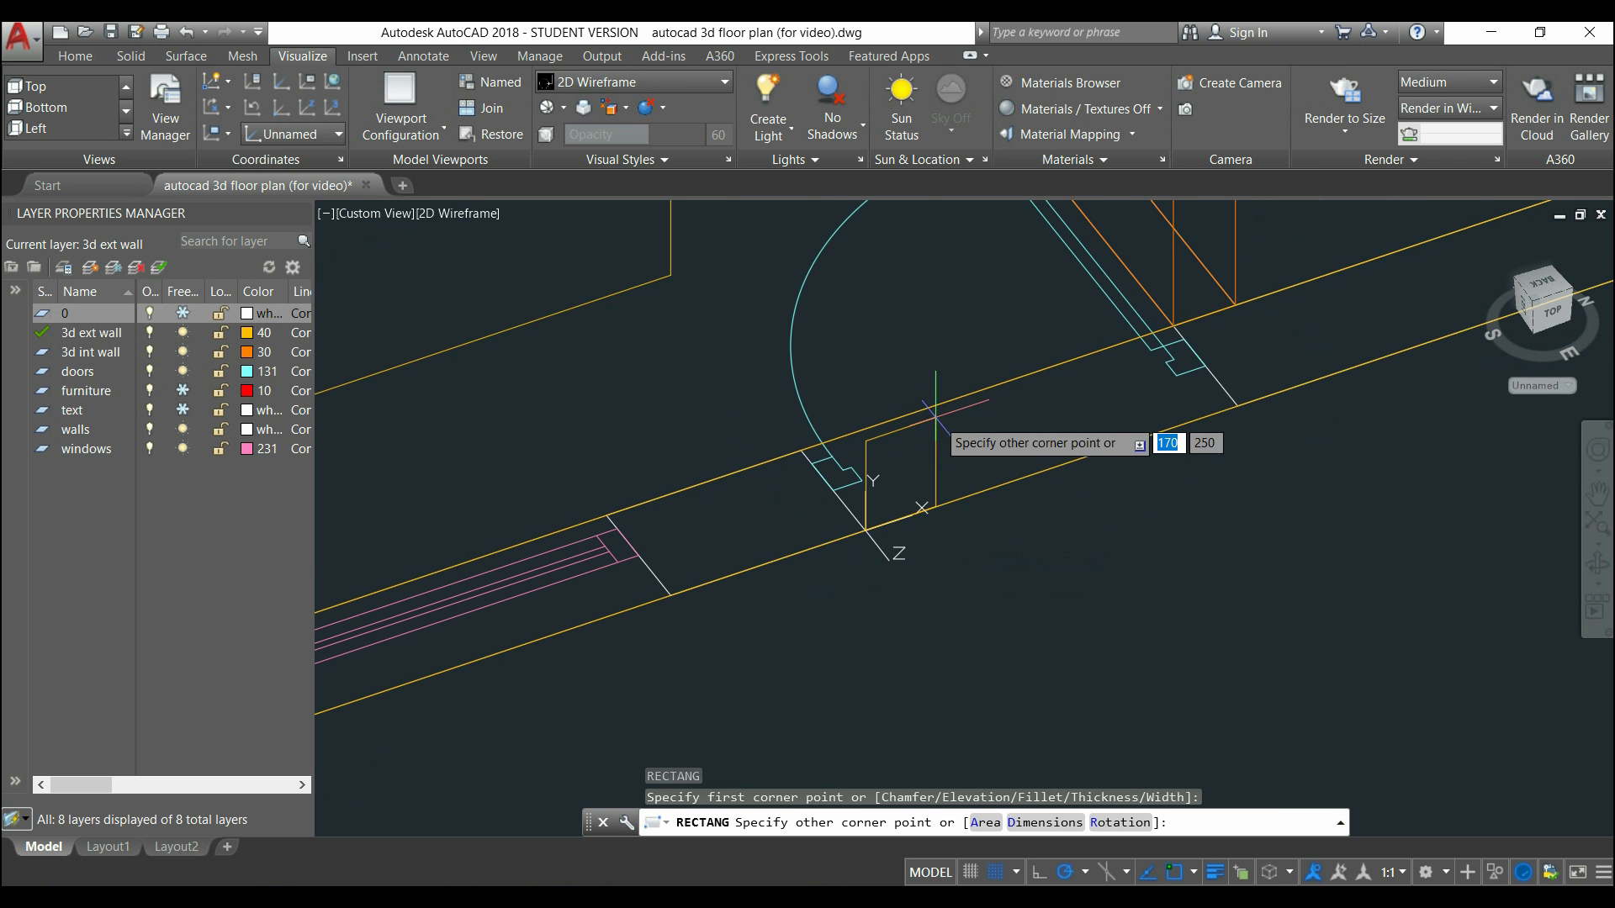
pyautogui.scroll(-2, 935, 412)
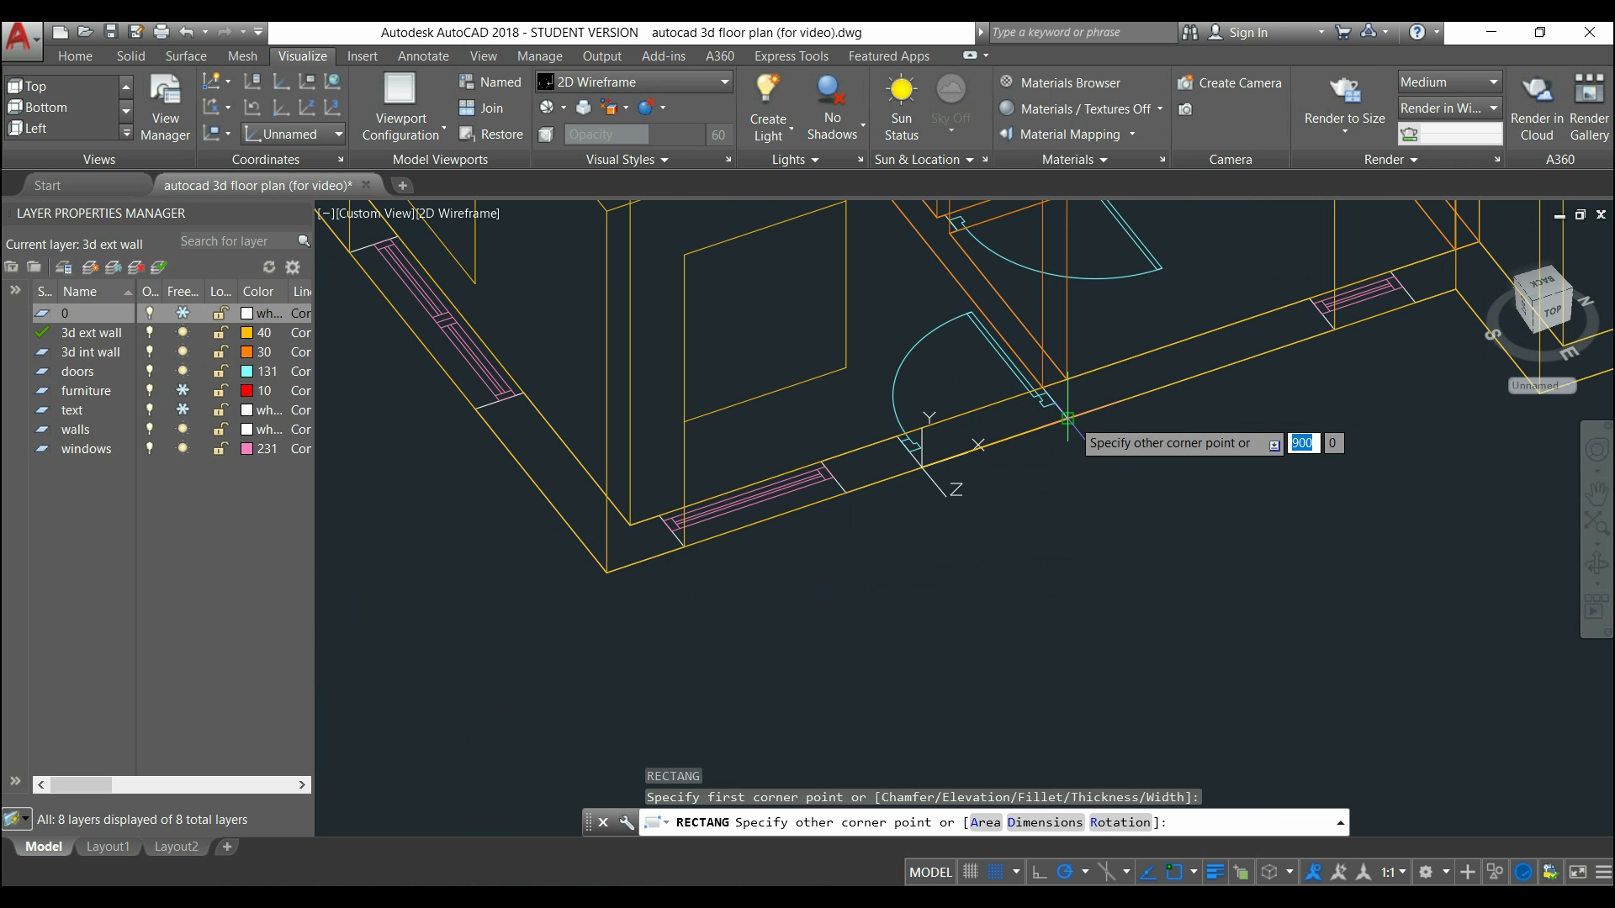